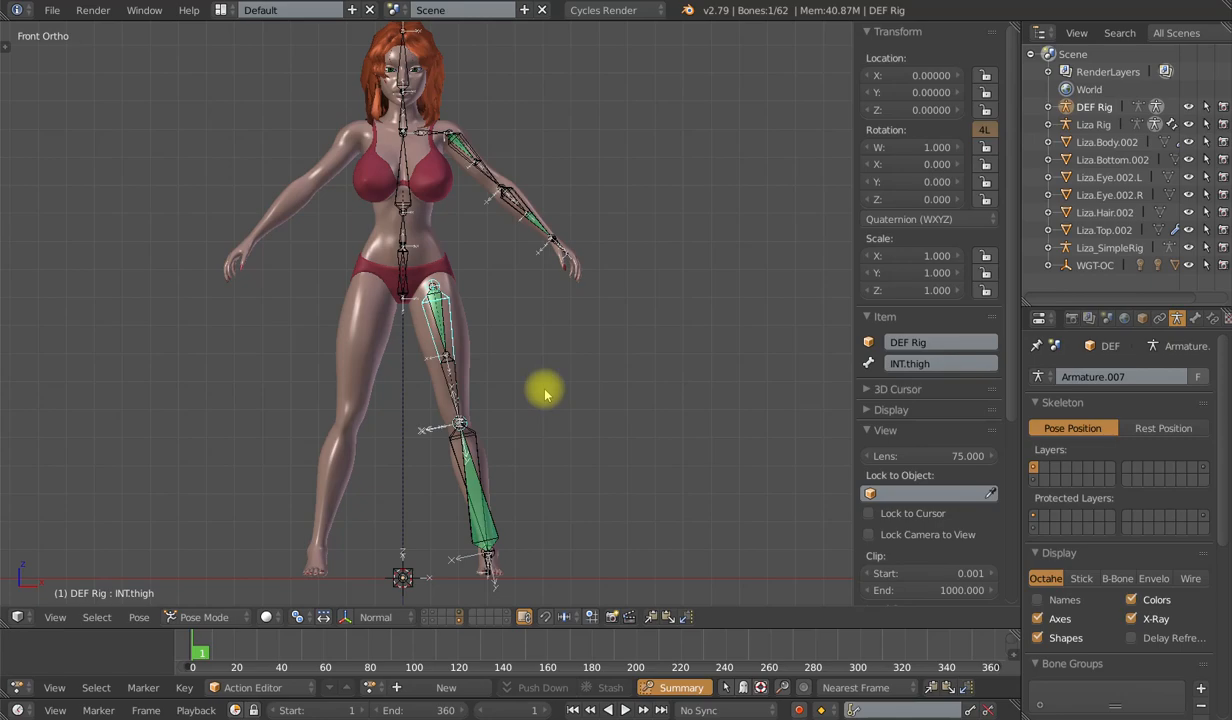
Try rotating the INT.thigh bone, both freely with trackball rotation and in the view plane.
key("r")
key("r")
left_click(540, 352)
right_click(541, 354)
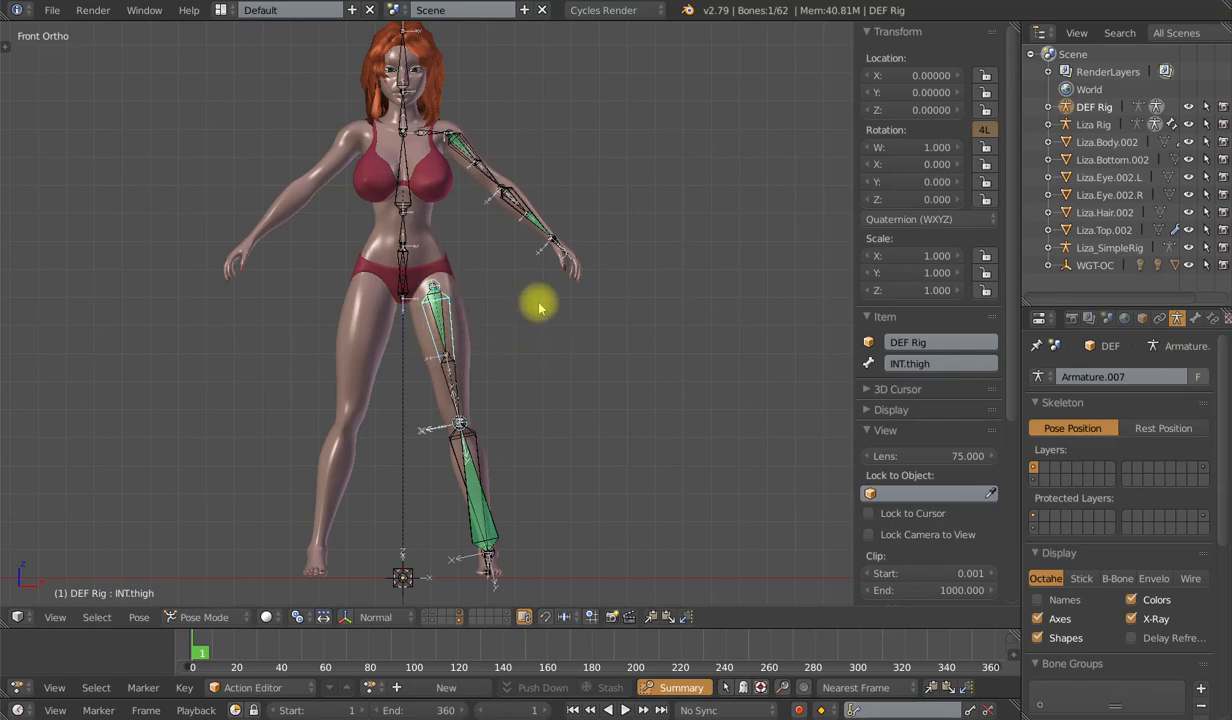
key("r")
right_click(519, 395)
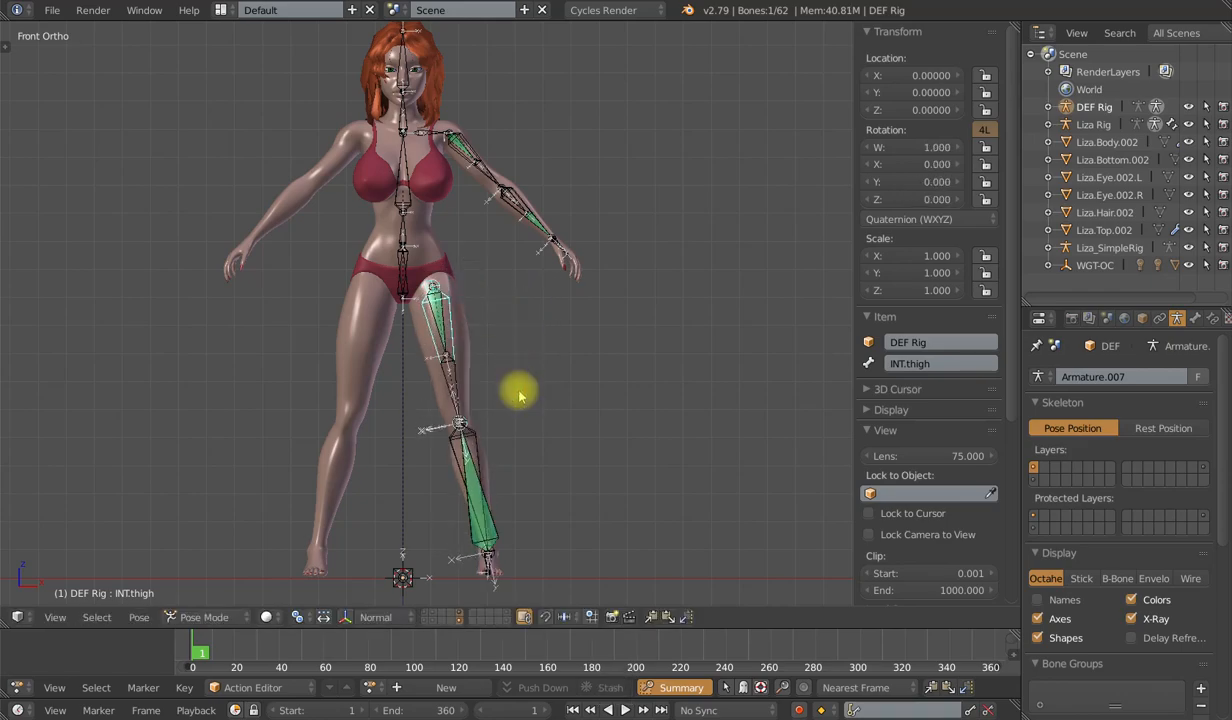
Test the INT.thigh bone by scaling it to about 1.36 and moving it outward from the hip.
key("s")
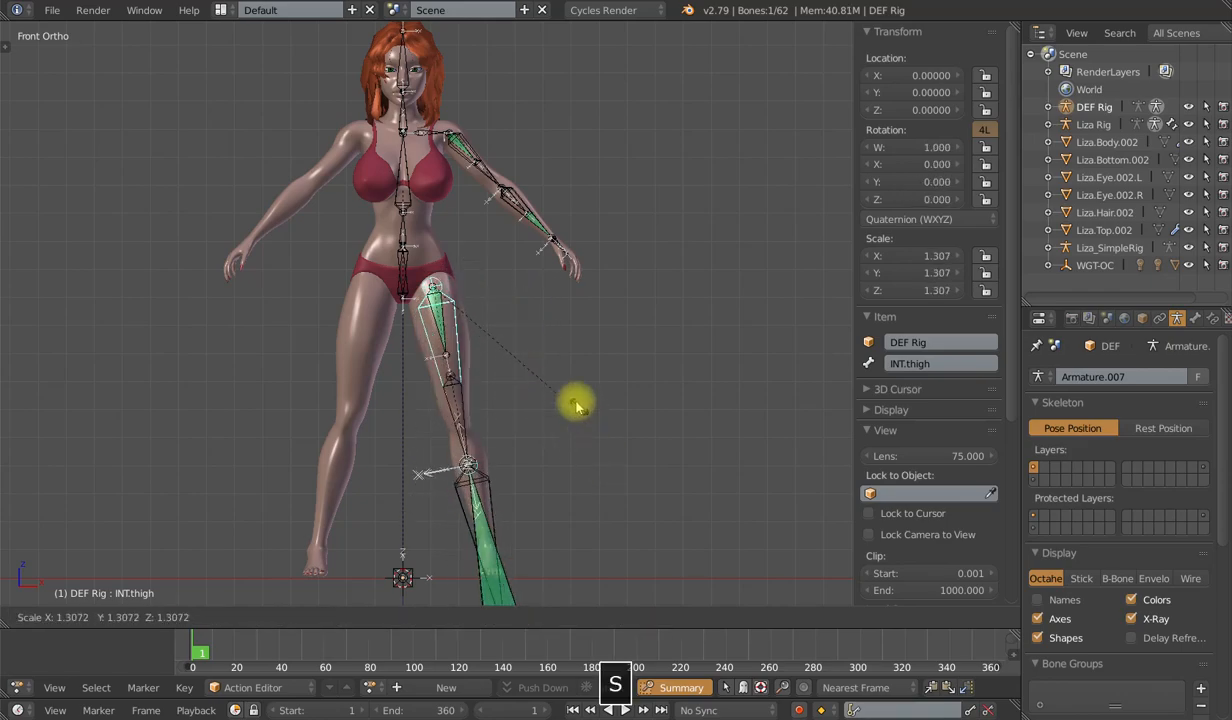
left_click(585, 392)
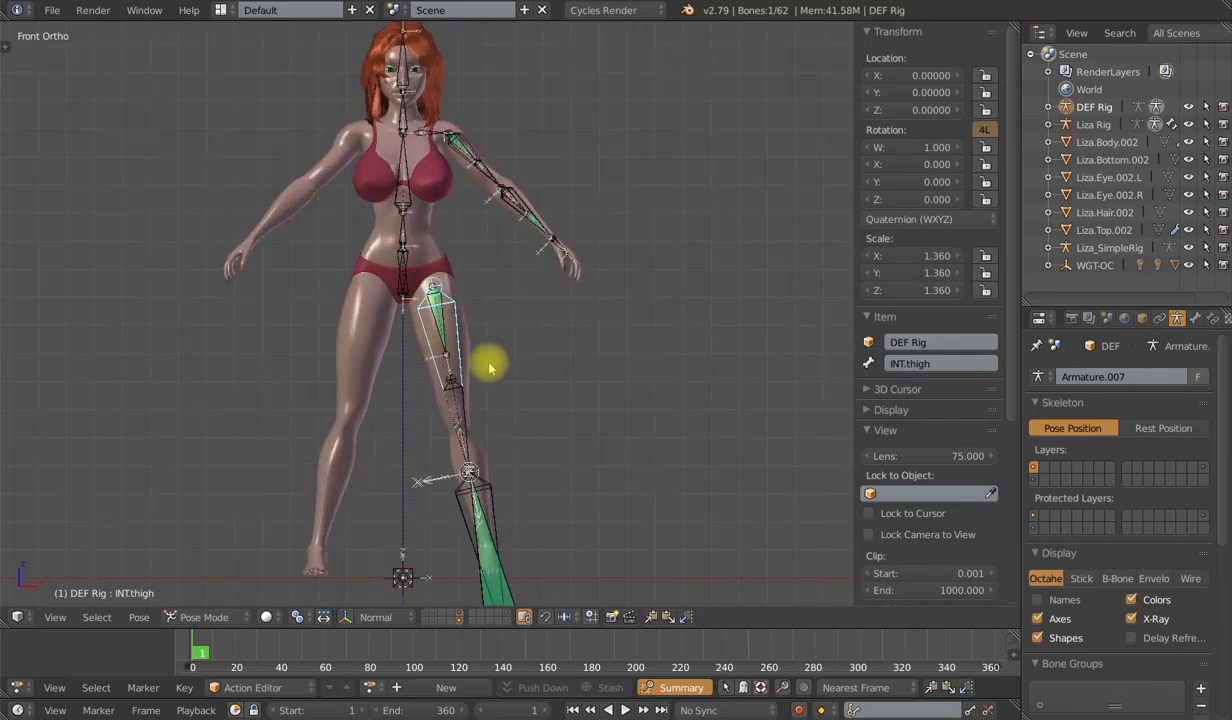
key("g")
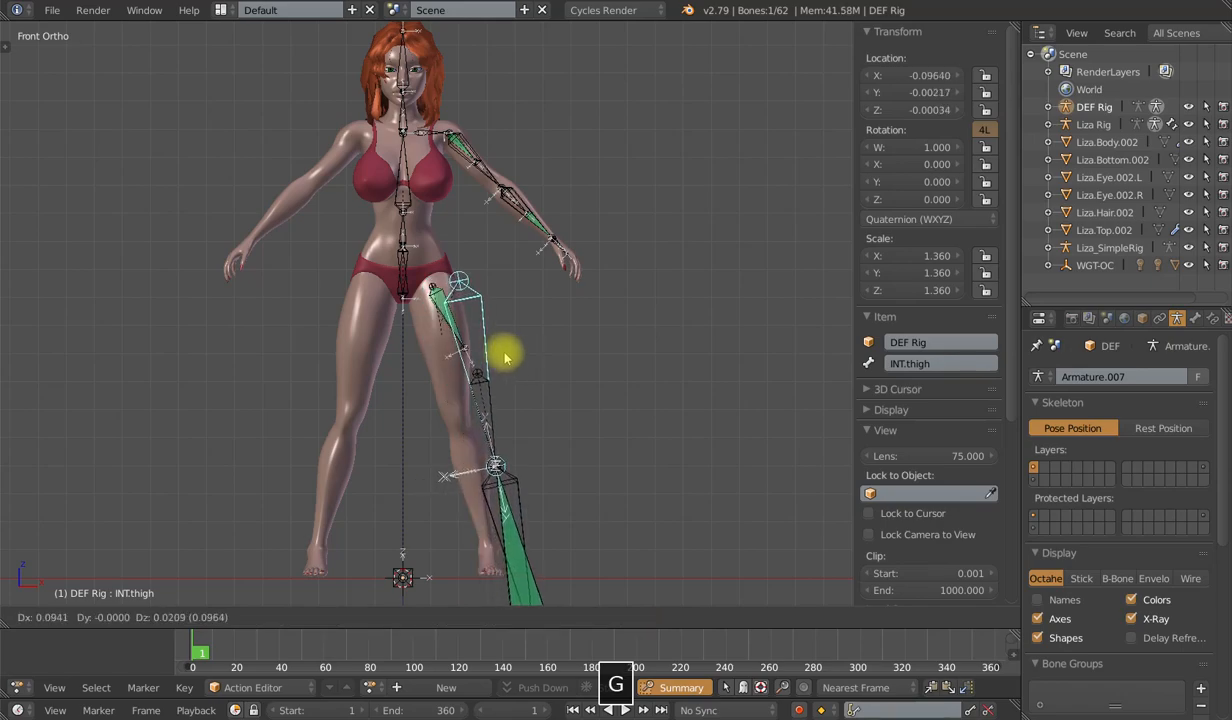
right_click(520, 349)
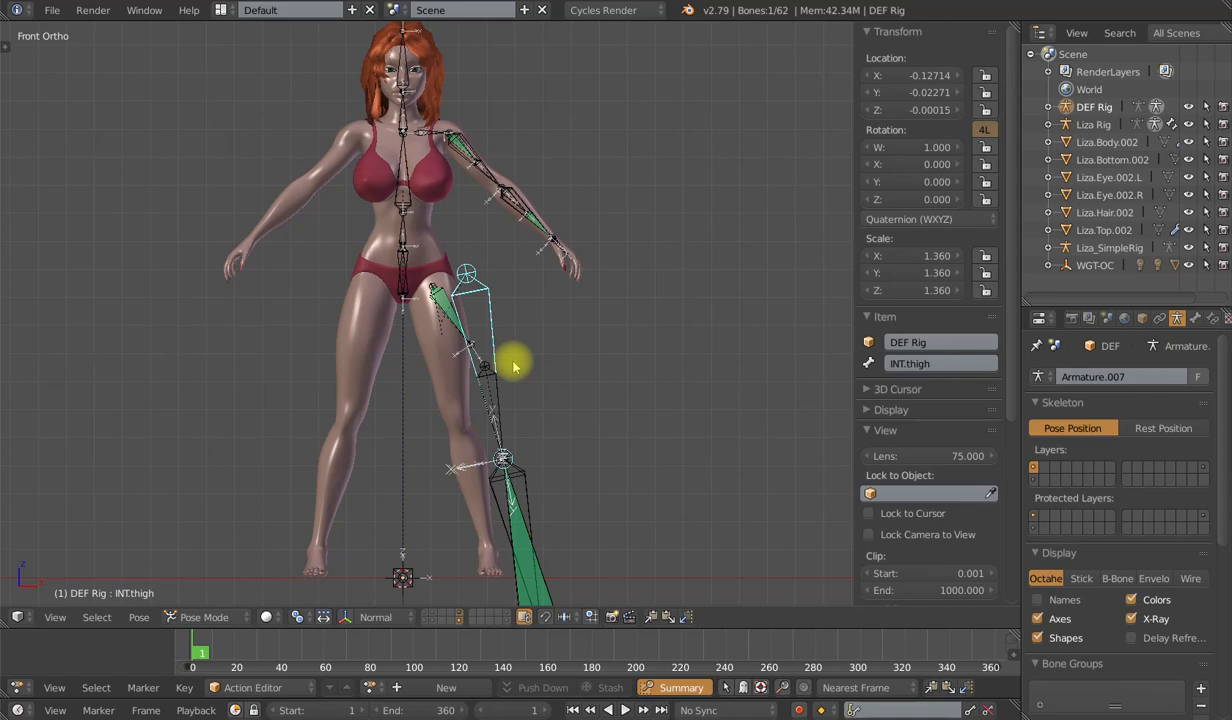
Clear the rotation, location and scale of all visible bones in the armature.
key("a")
key("alt+r")
key("alt+g")
key("alt+s")
Move the INT.thigh bone outward from the hip, about 0.07 units along its local X axis.
scroll(480, 370, "up", 2)
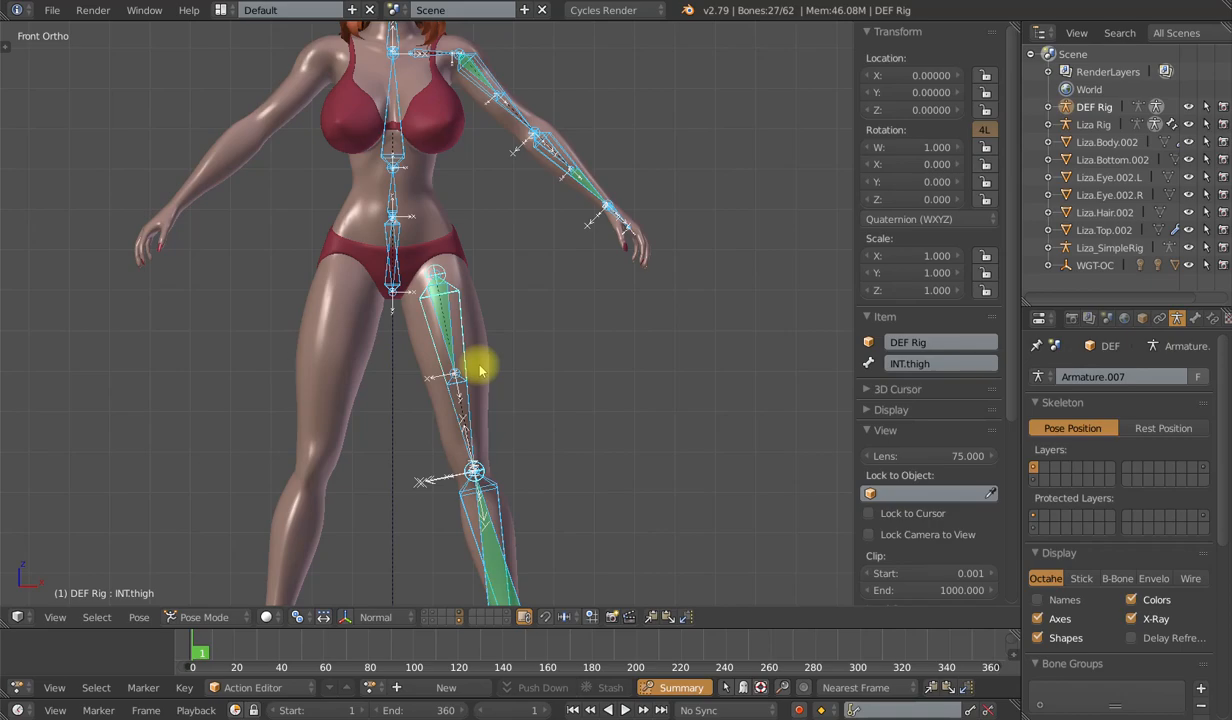
right_click(460, 343)
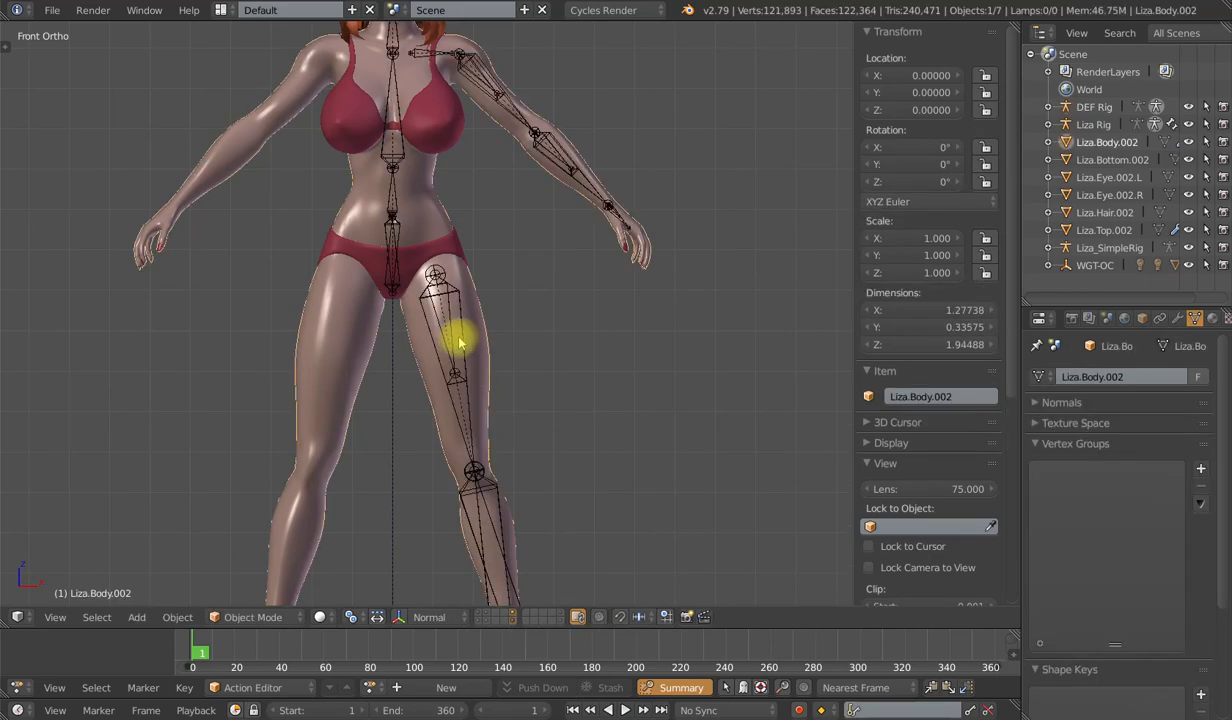
right_click(457, 330)
key("g")
right_click(492, 337)
key("g")
left_click(511, 341)
Select DEF.thigh.001 and INT.thigh in turn to compare how the deform bone follows the displaced thigh bone.
scroll(490, 342, "up", 3)
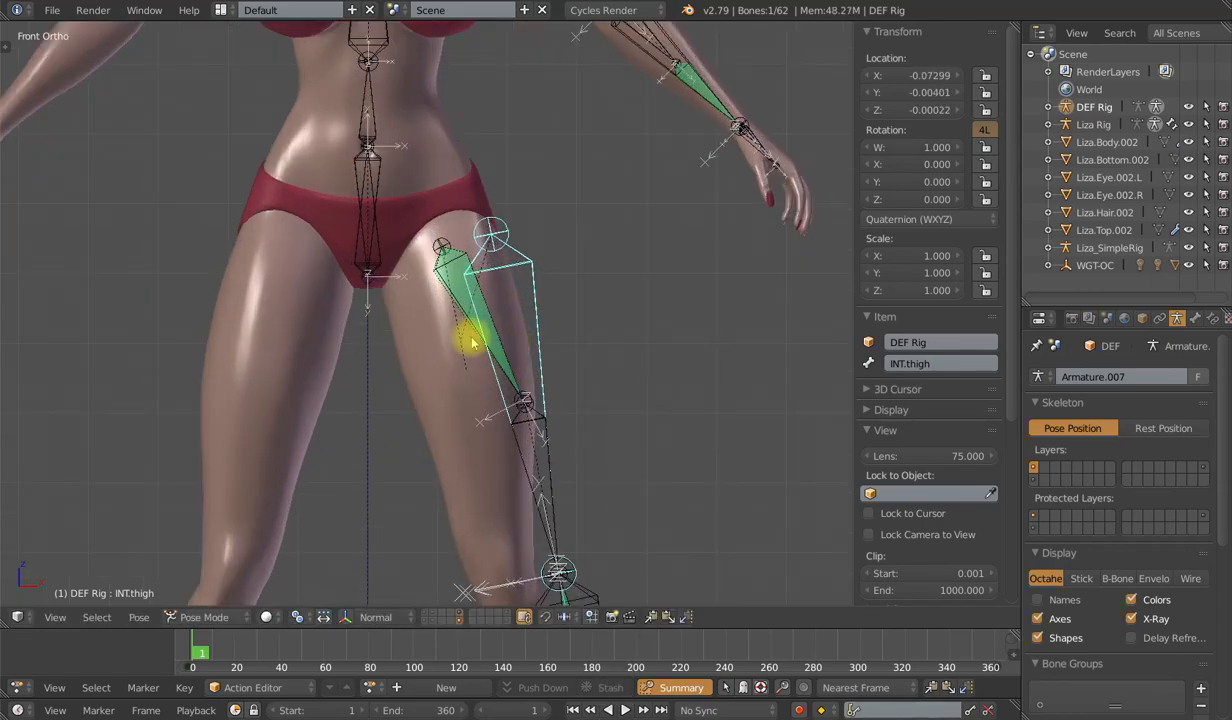
right_click(488, 343)
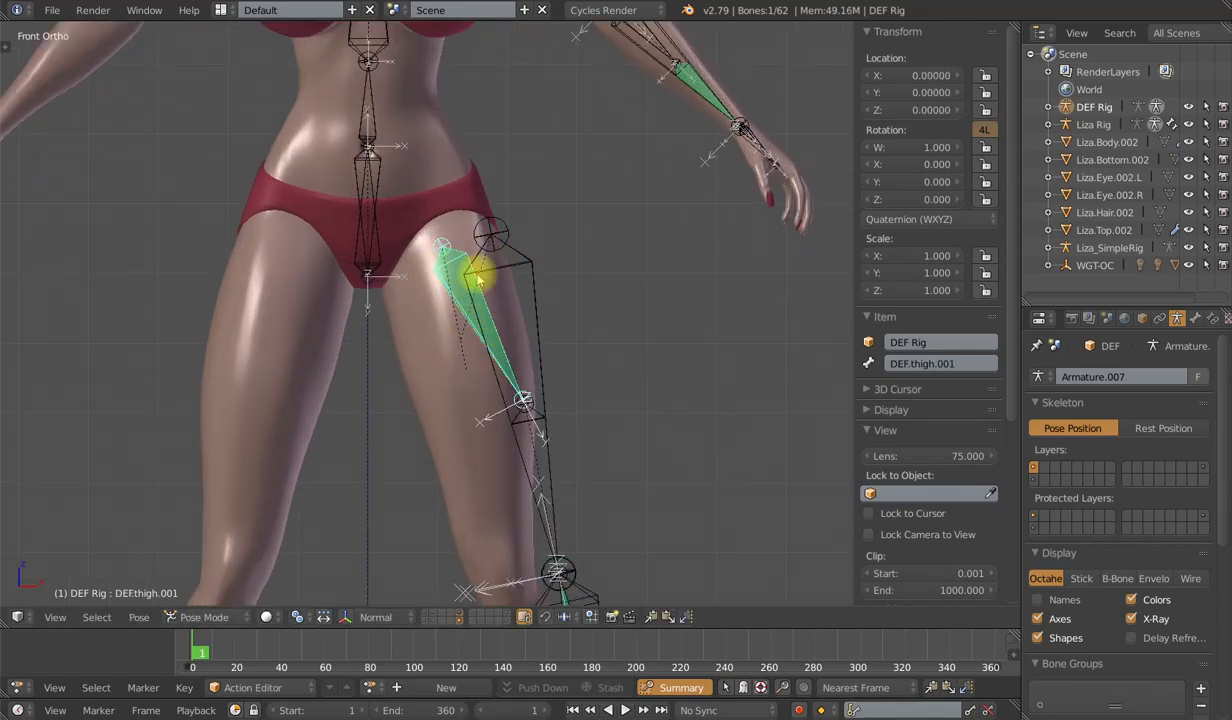
right_click(528, 256)
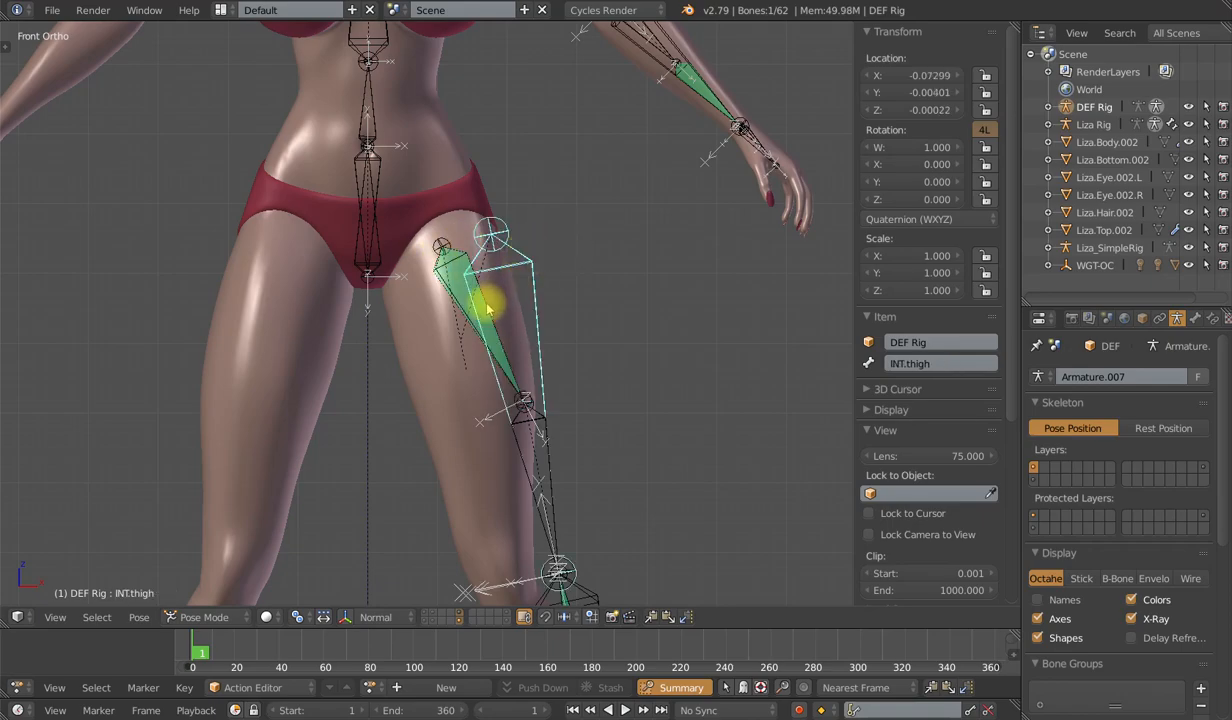
right_click(447, 262)
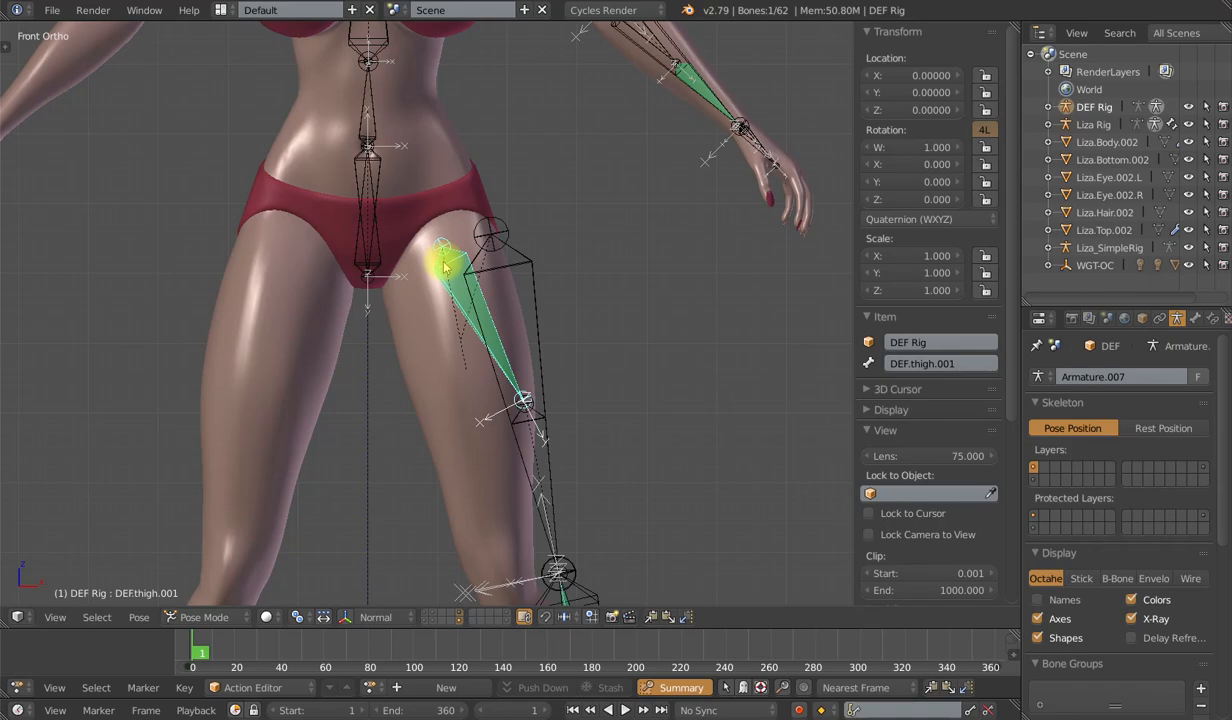
Show the armature layer directly below the active first one as well, and select the MCH.thigh.001 bone.
scroll(500, 280, "down", 2)
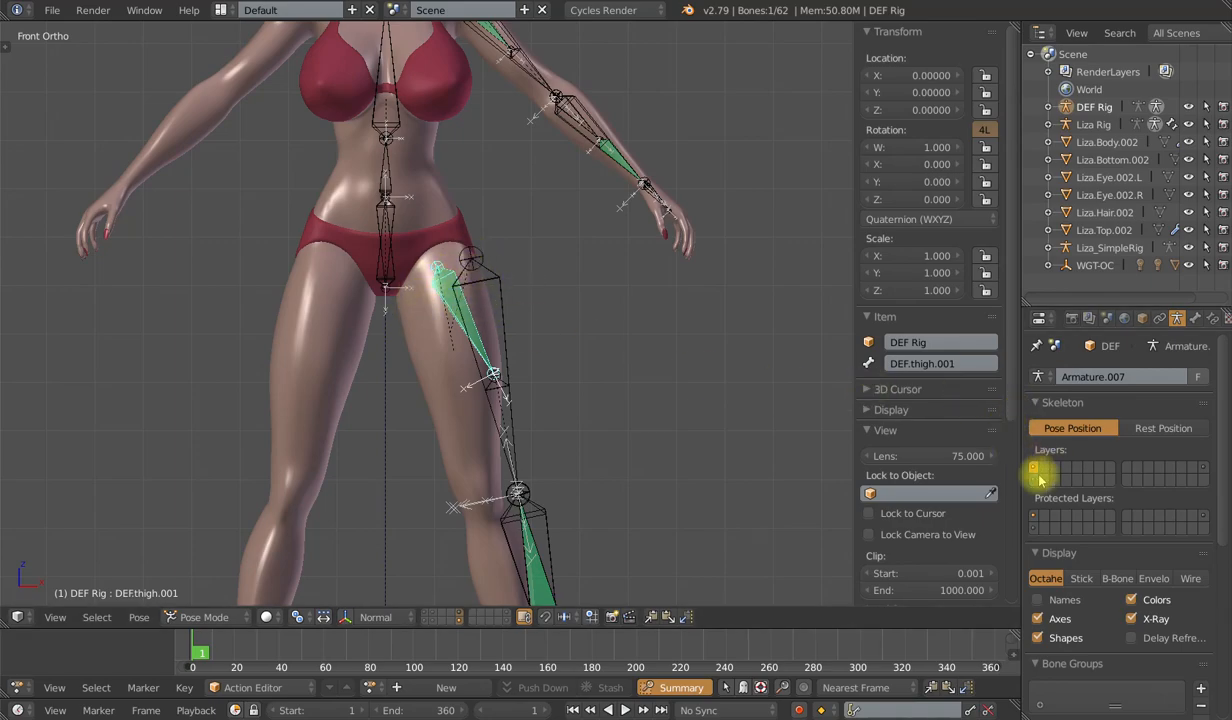
left_click(1035, 480, "shift")
mouse_move(498, 367)
middle_mouse_down("shift")
mouse_move(542, 377)
mouse_move(515, 360)
middle_mouse_up("shift")
scroll(522, 371, "up", 3)
right_click(510, 360)
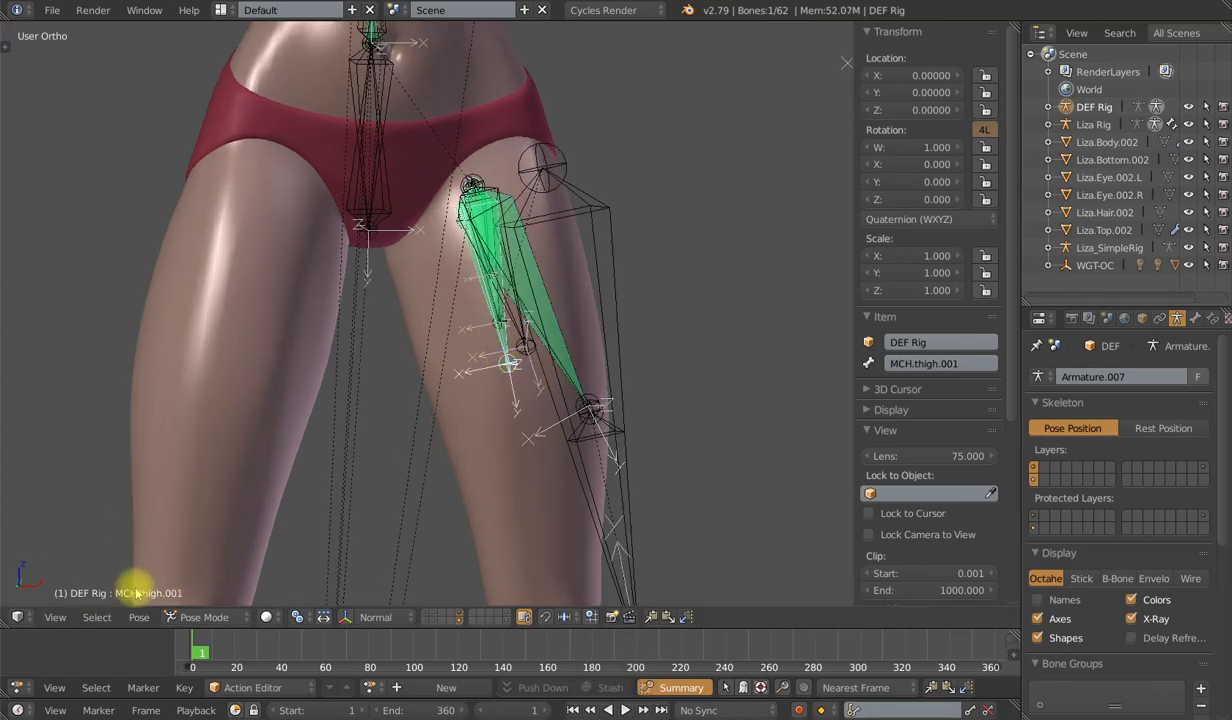
Try scaling the hip bone to check its effect on the thigh bones.
scroll(533, 432, "down", 2)
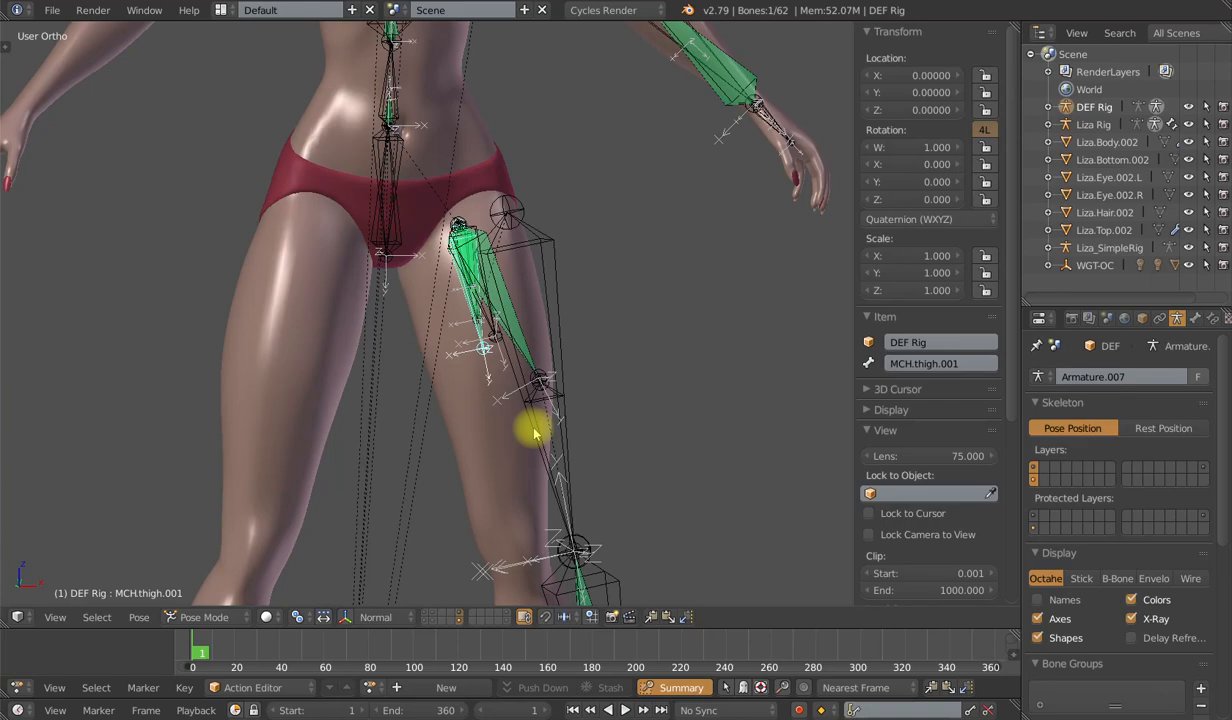
scroll(533, 432, "down", 2)
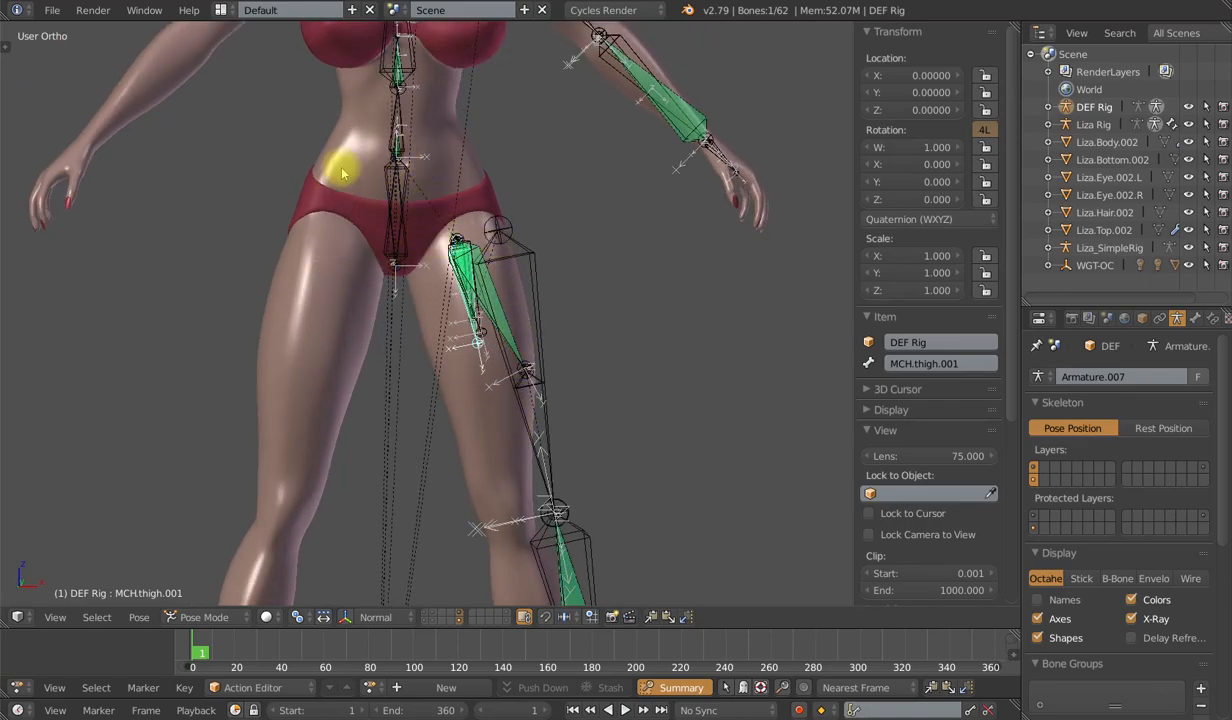
right_click(398, 186)
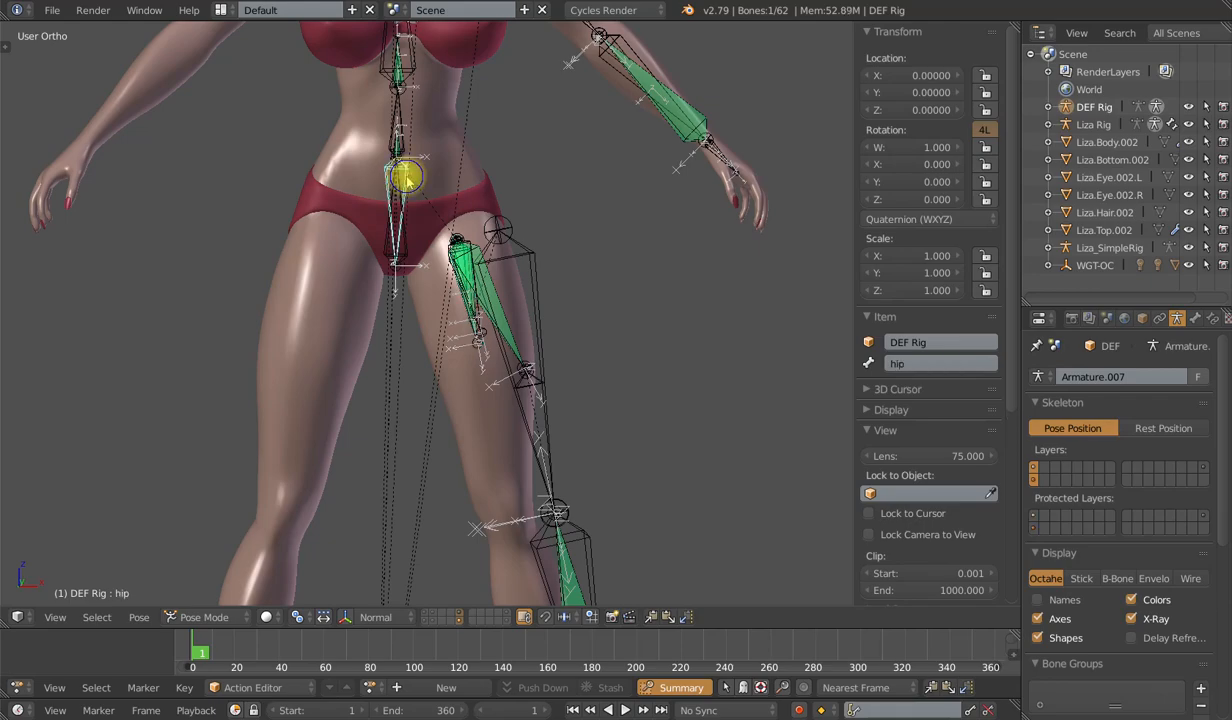
key("s")
right_click(481, 234)
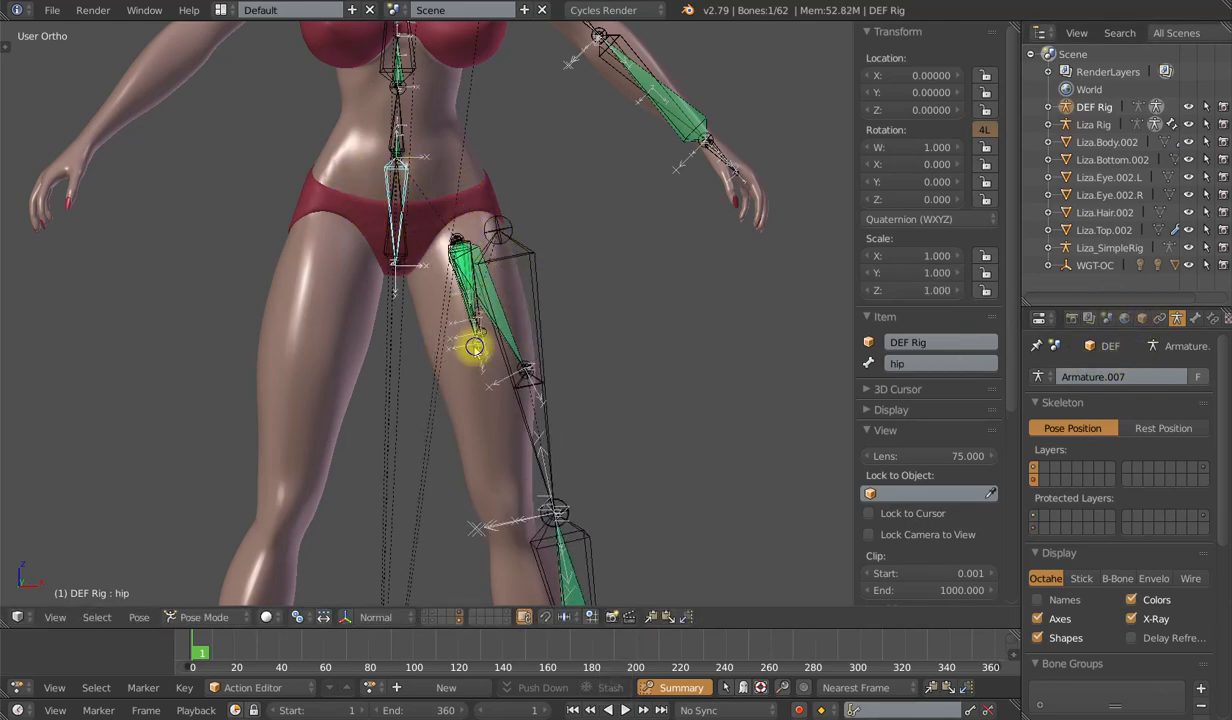
Examine the bone constraints of MCH.thigh.001.
right_click(474, 345)
left_click(1212, 318)
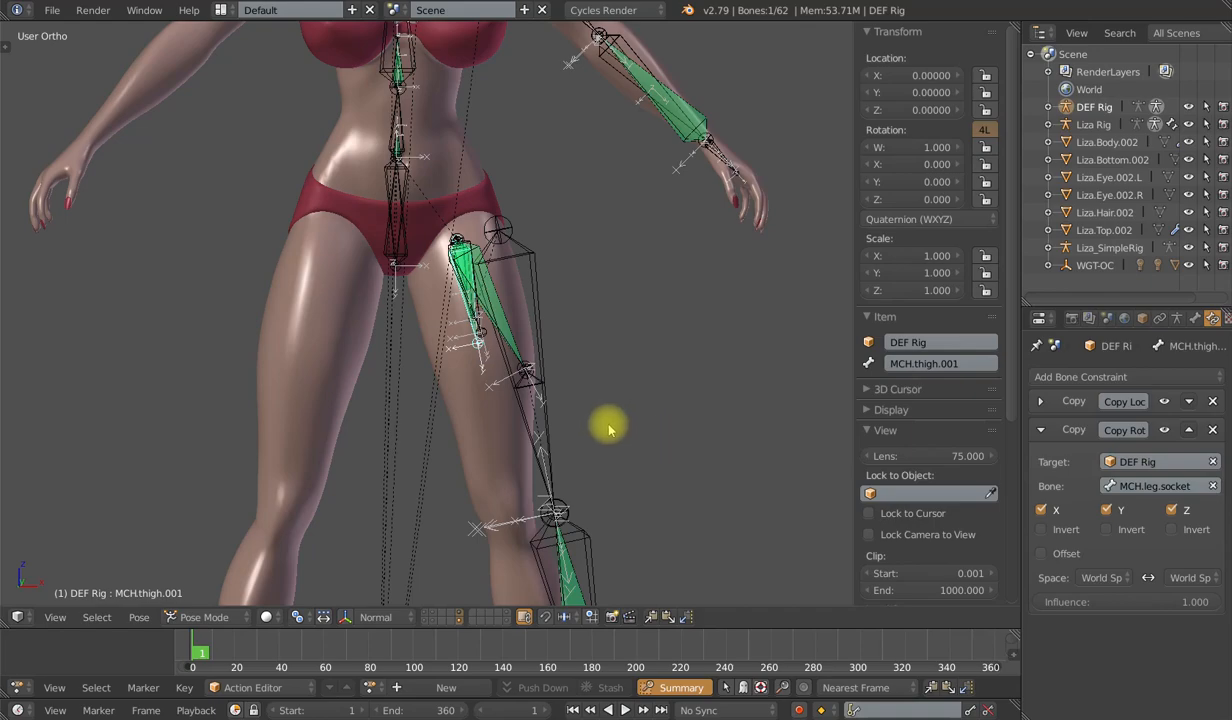
middle_click_drag(610, 421, 558, 467)
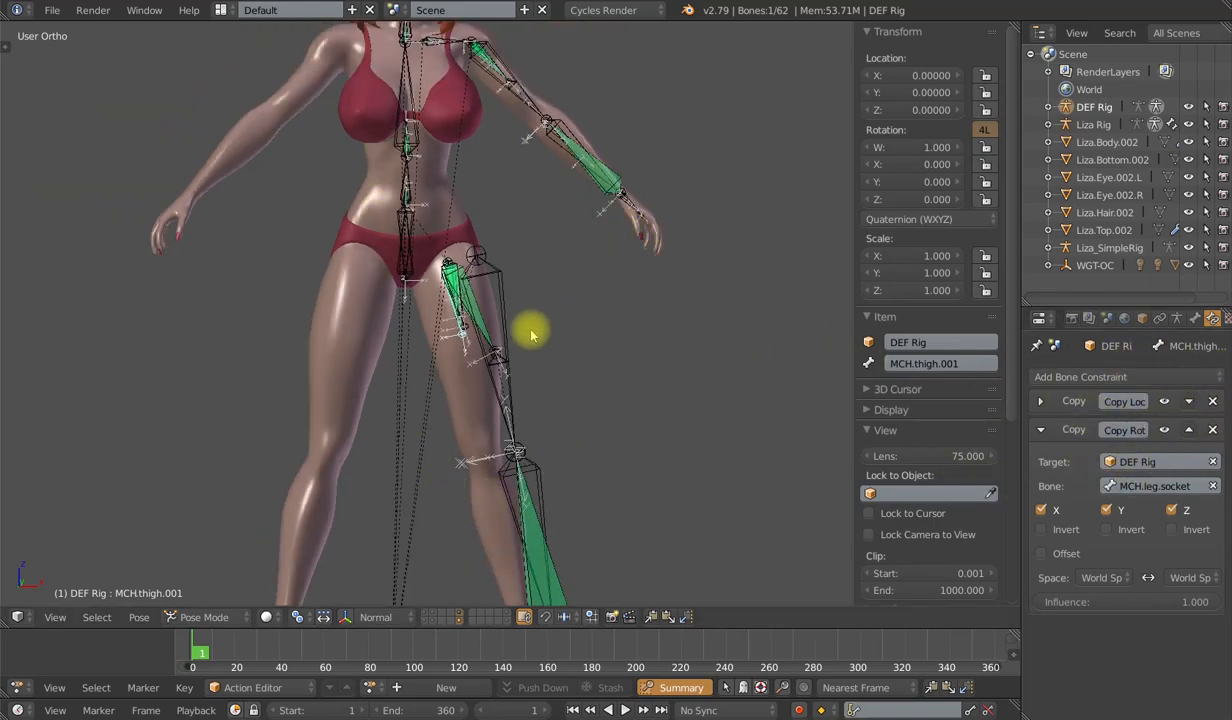
scroll(503, 385, "up", 4)
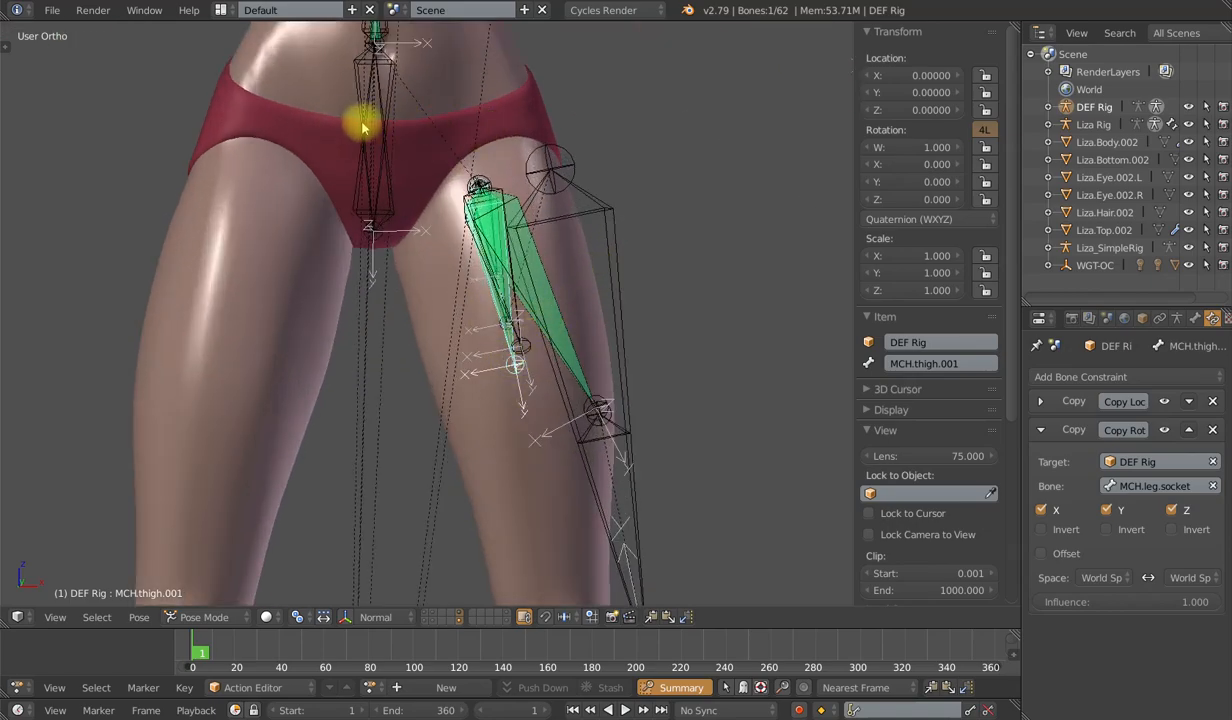
Add a Copy Scale constraint to MCH.thigh.001 with INT.thigh as its target bone.
right_click(603, 207)
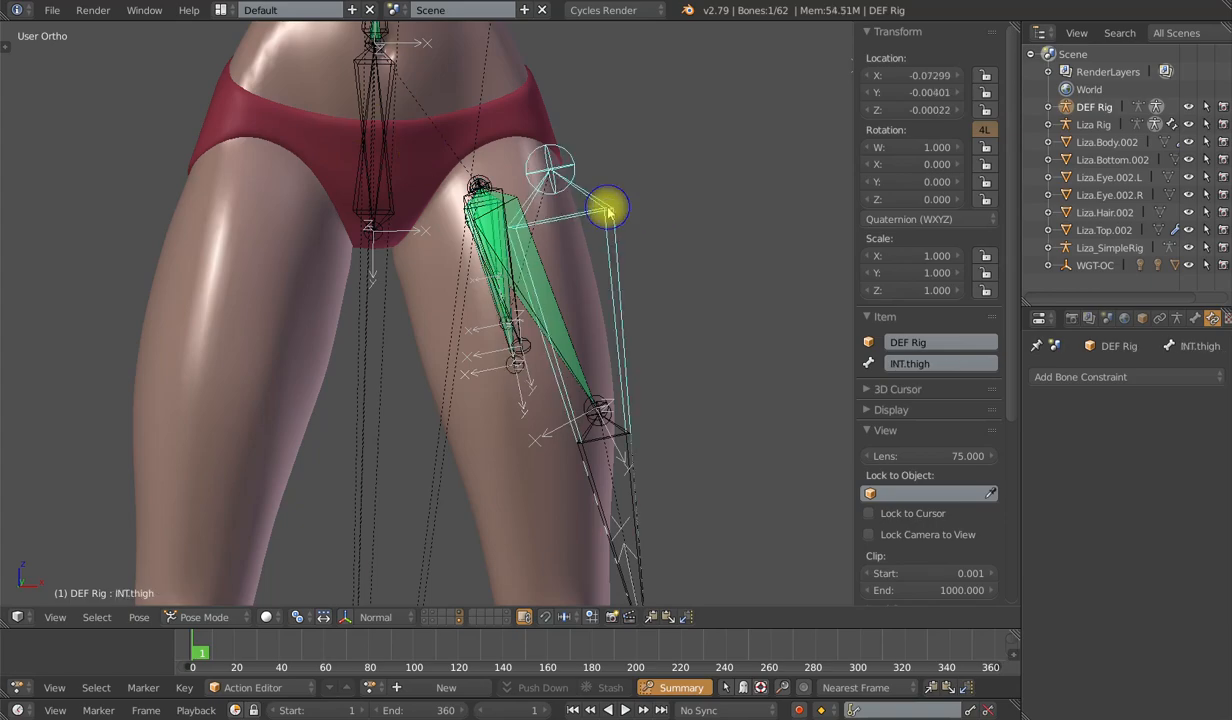
right_click(515, 370, "shift")
key("ctrl+shift+c")
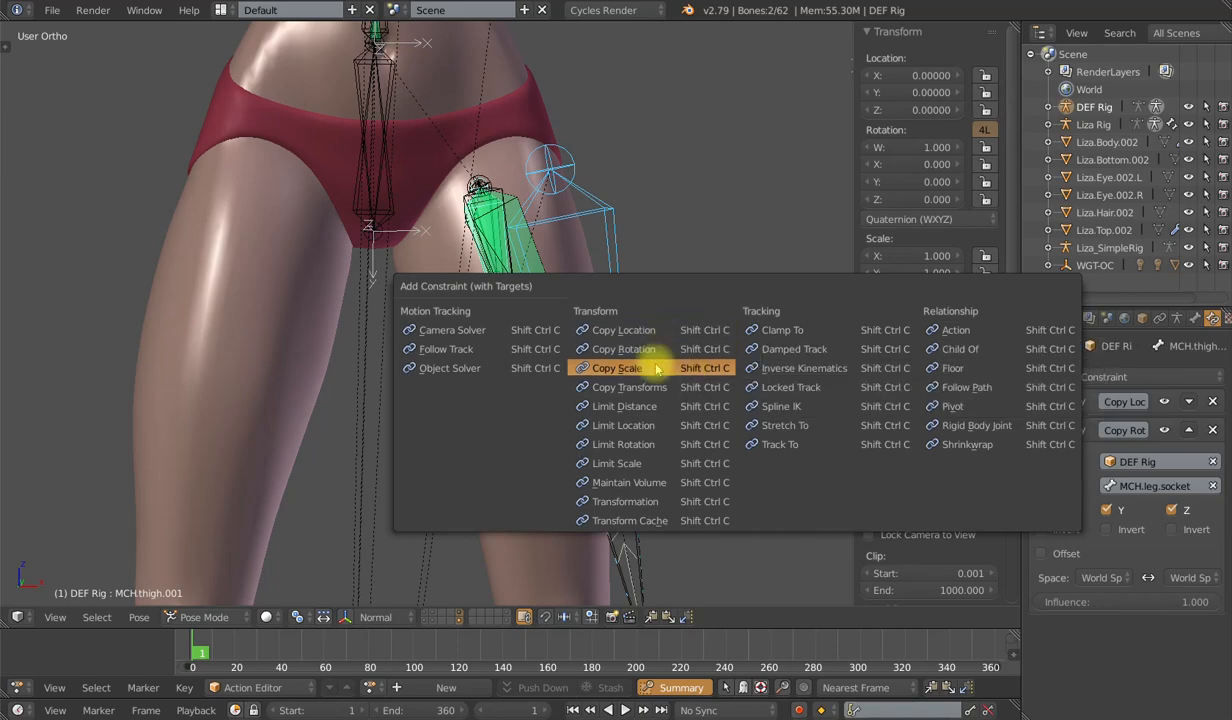
left_click(650, 352)
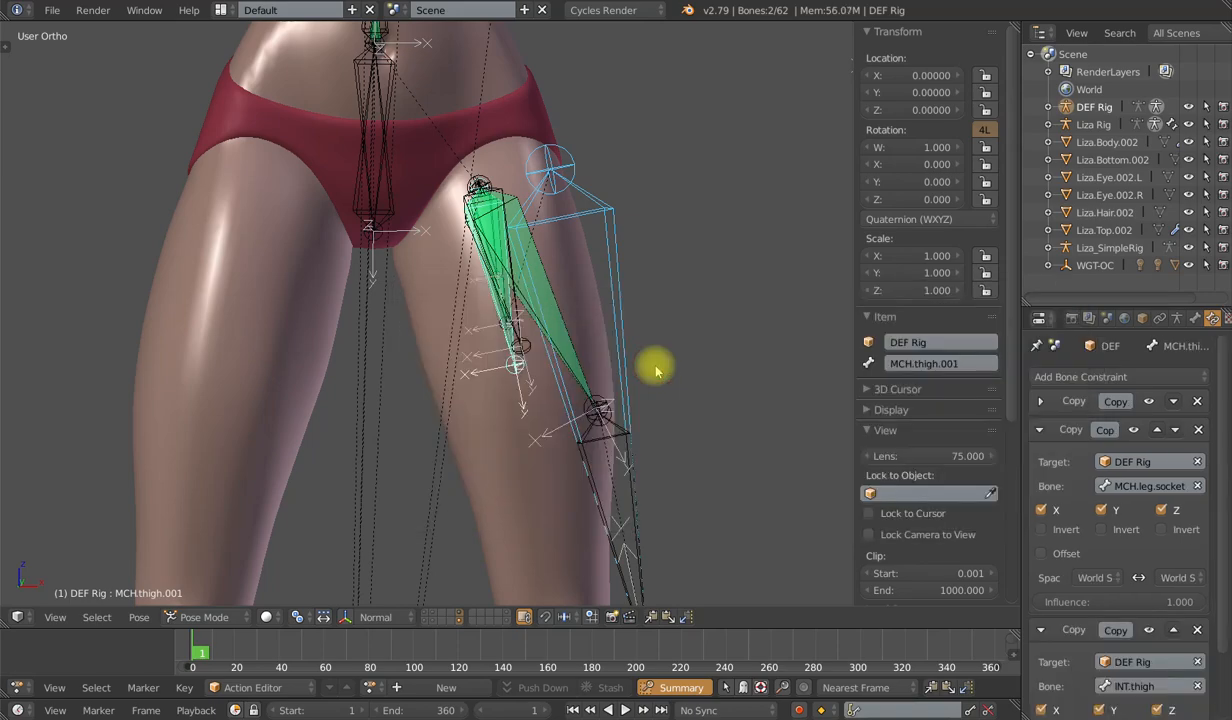
Collapse the expanded constraints of MCH.thigh.001 and delete its existing Copy Location constraint.
left_click(1040, 430)
left_click(1040, 458)
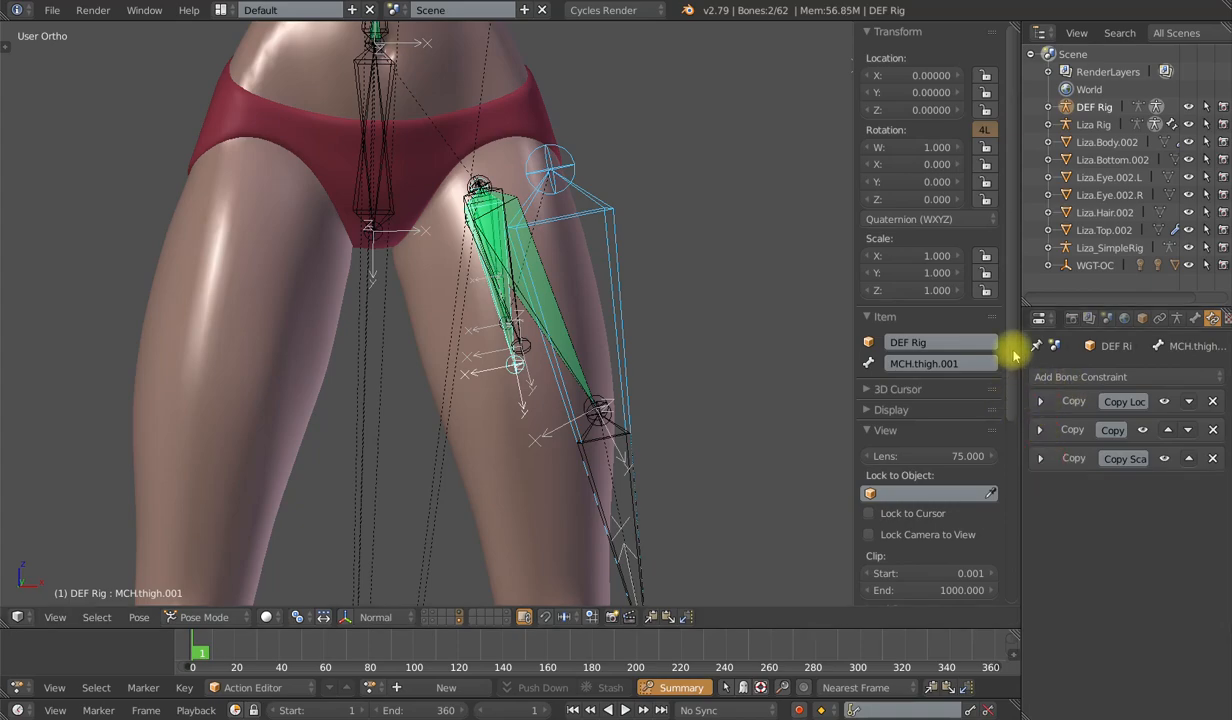
left_click_drag(1020, 345, 1005, 345)
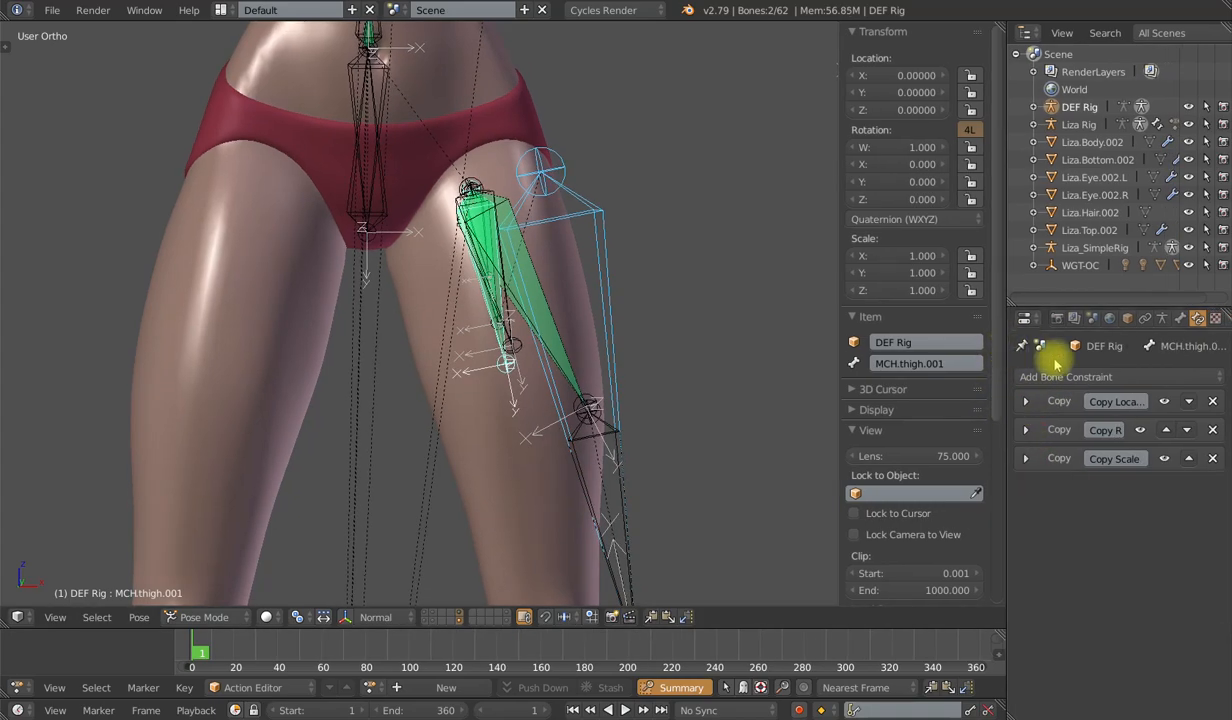
left_click(1213, 401)
Add a new Copy Location constraint to MCH.thigh.001 with INT.thigh as its target bone.
right_click(590, 215)
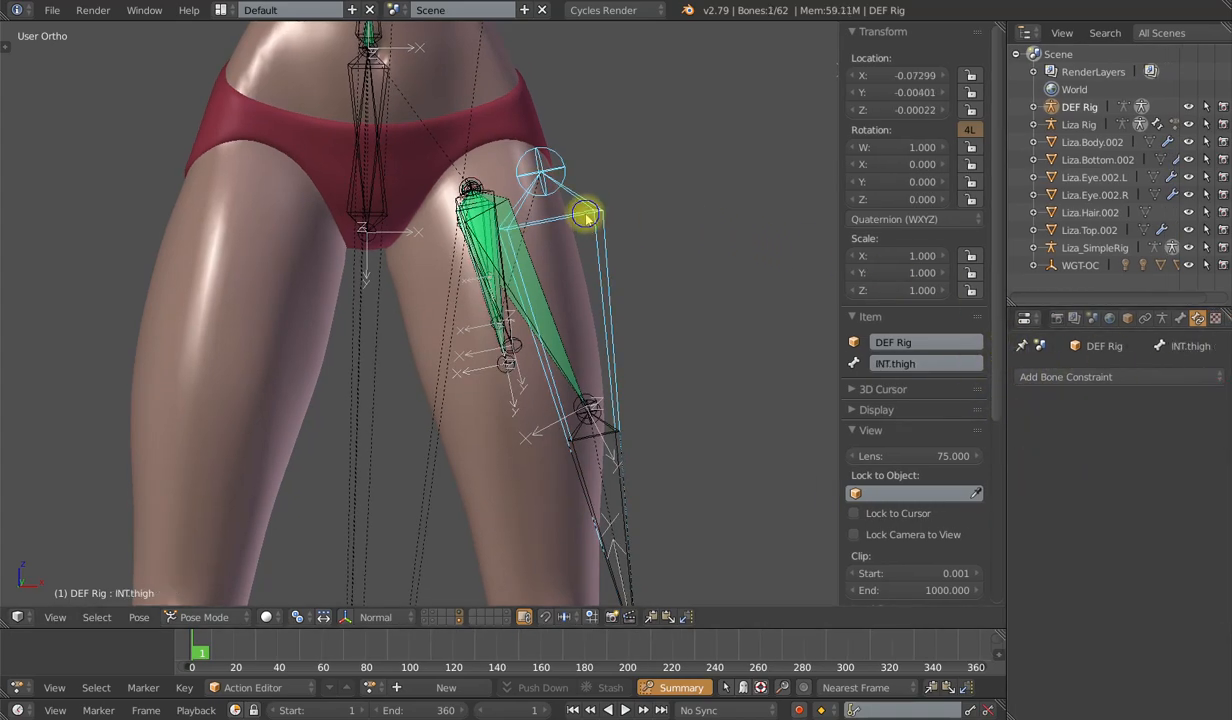
right_click(510, 371, "shift")
key("ctrl+shift+c")
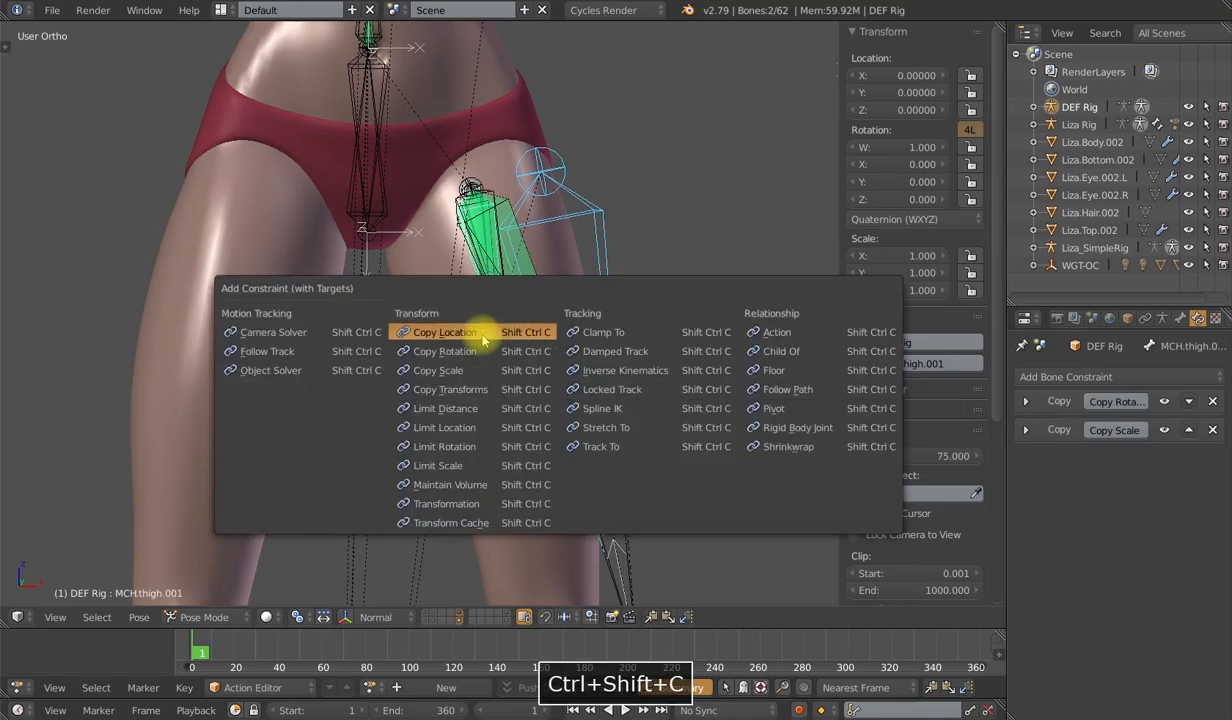
left_click(479, 335)
scroll(558, 325, "down", 4)
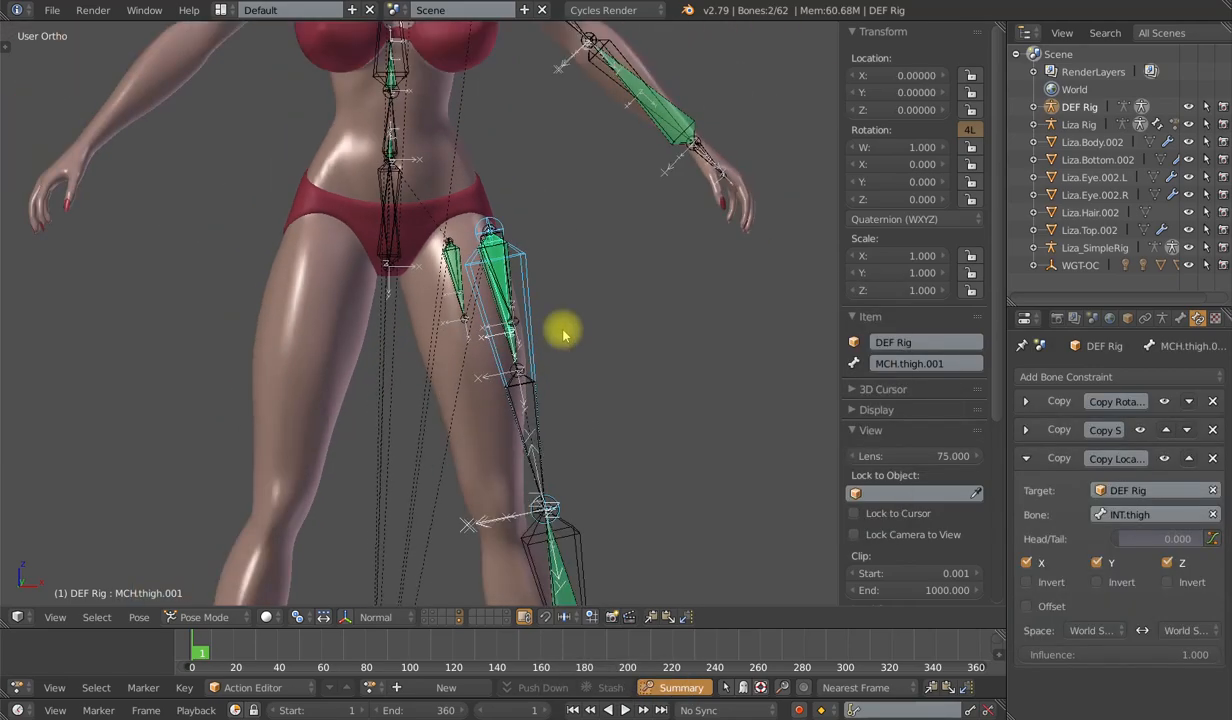
Test moving the selected thigh bones, and clear the location, rotation and scale of all visible bones.
key("g")
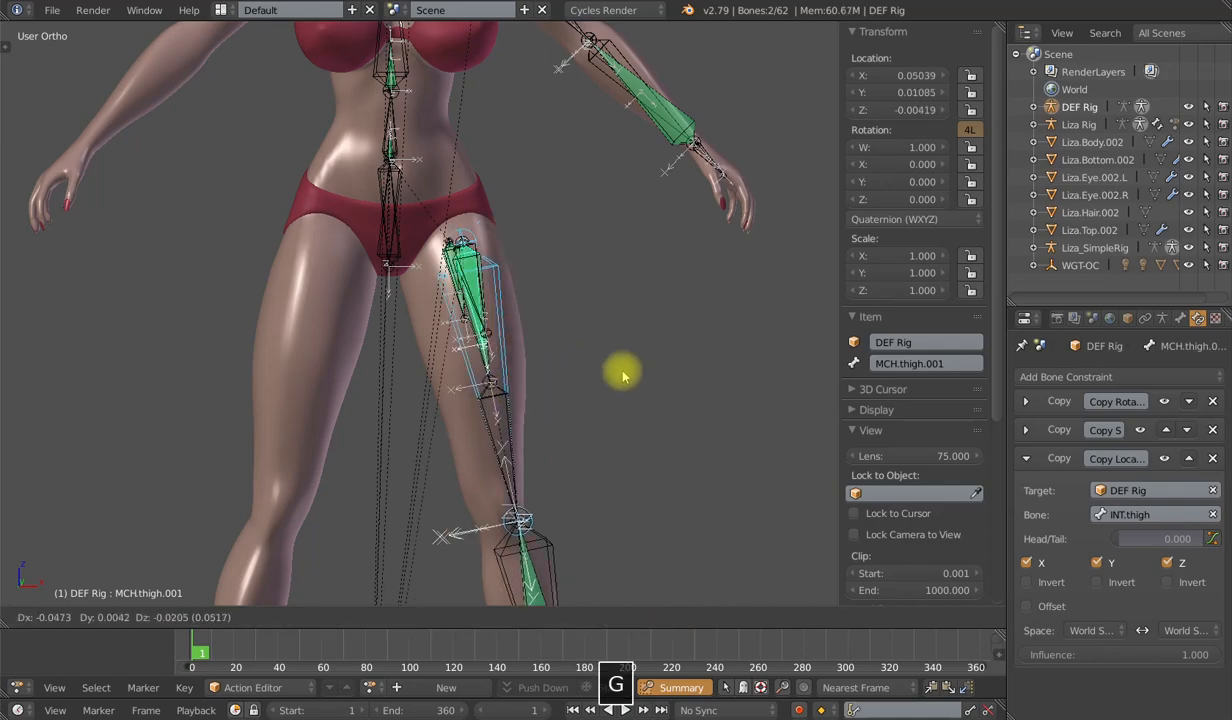
right_click(558, 376)
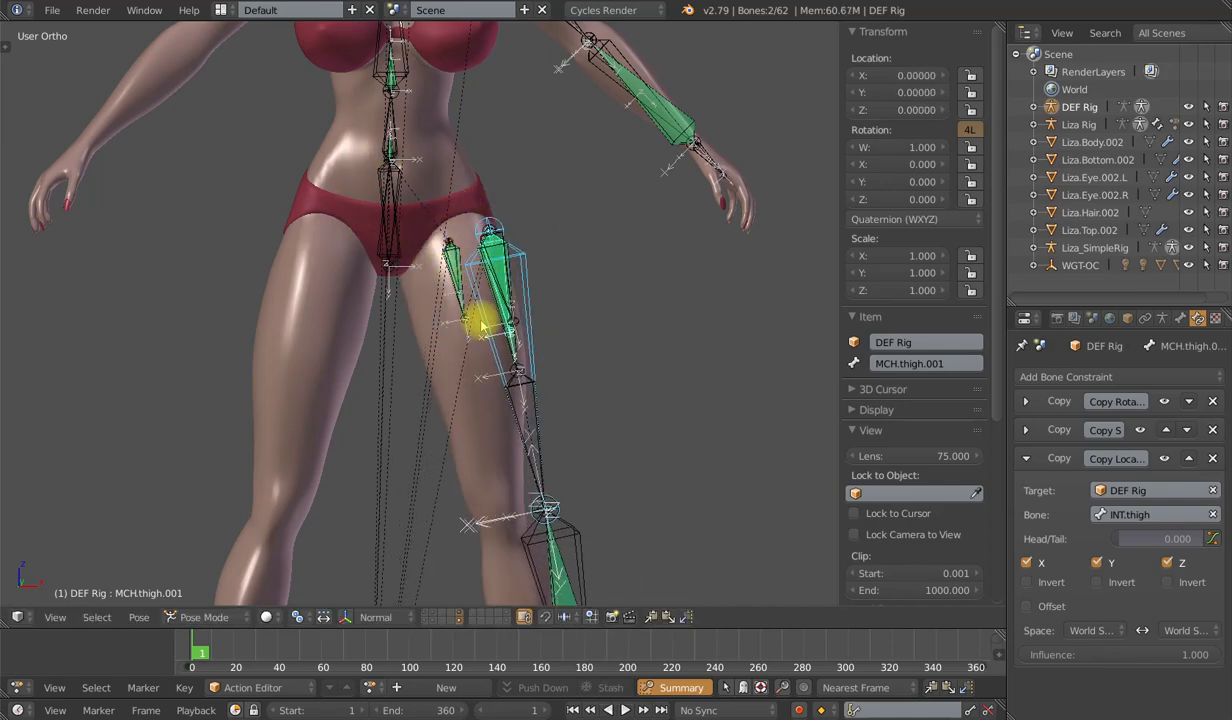
key("a")
key("a")
key("alt+g")
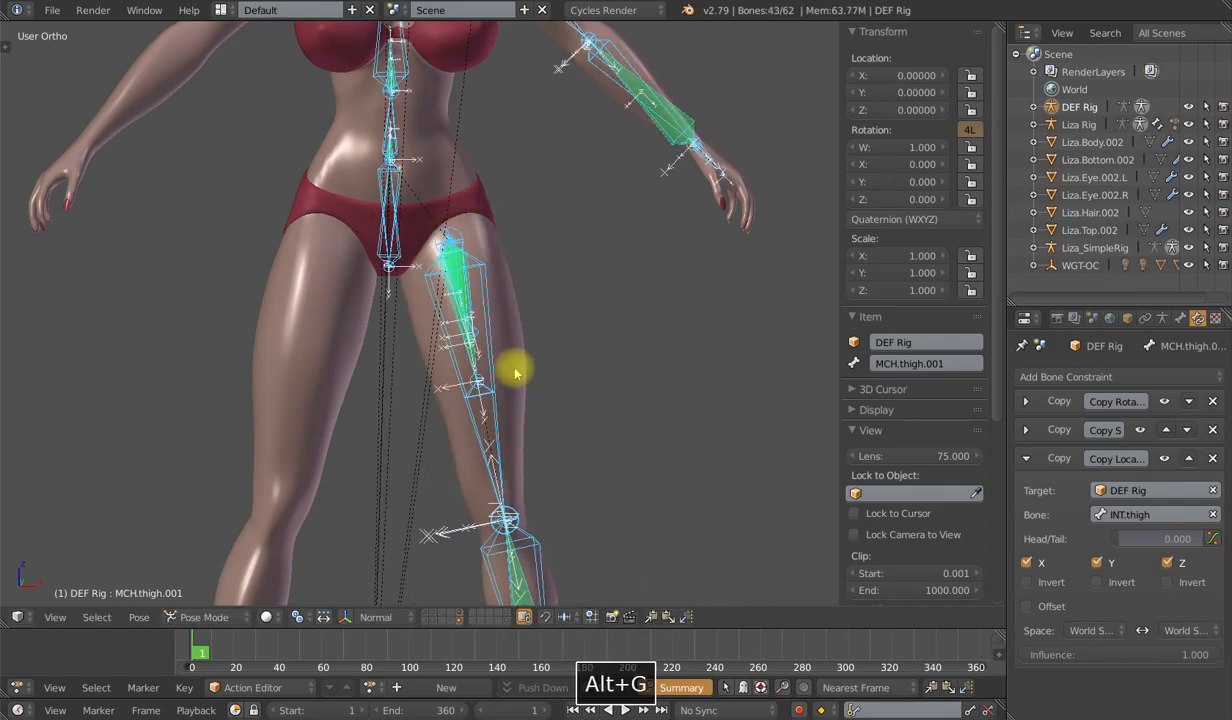
key("alt+r")
key("alt+s")
Try scaling, moving and rotating the INT.thigh bone to test how the leg bones follow it.
right_click(468, 315)
key("s")
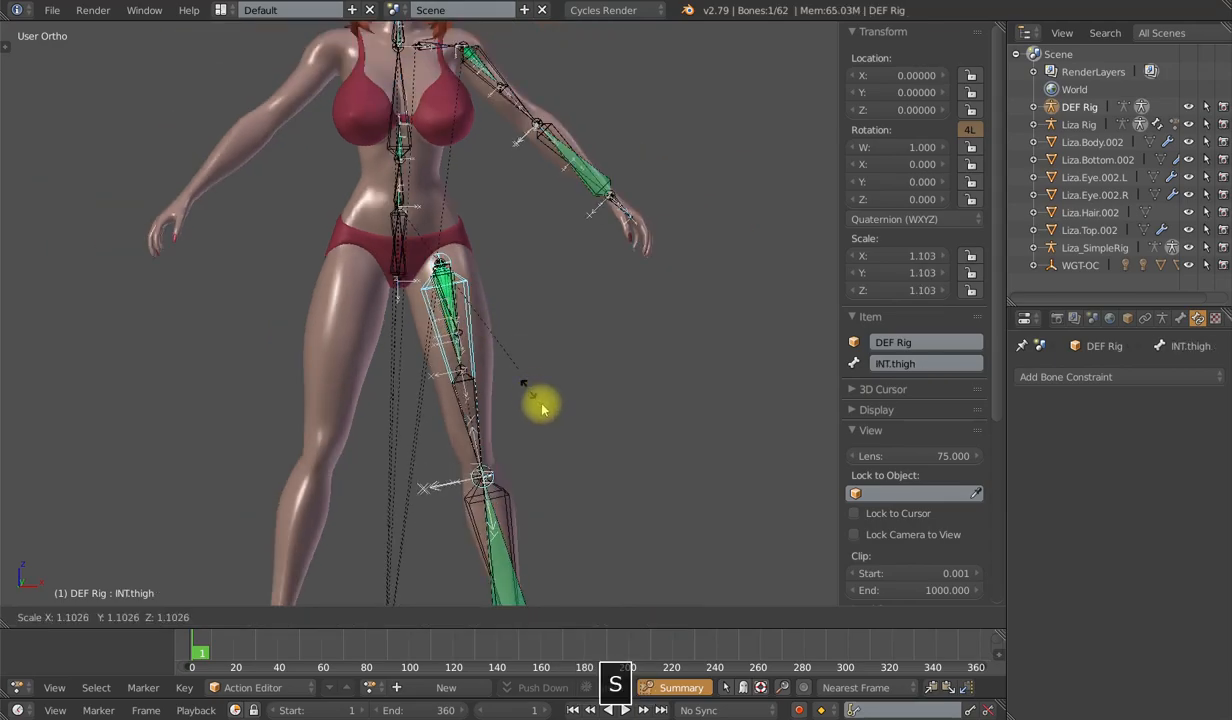
key("g")
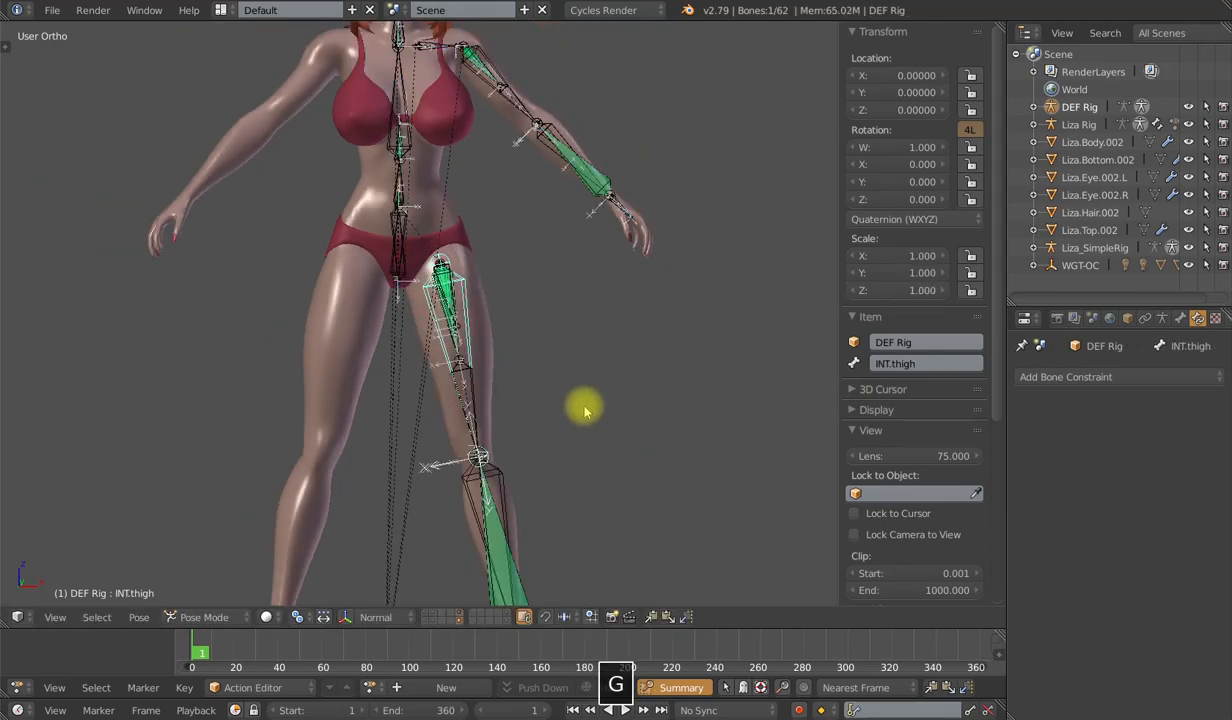
key("r")
key("r")
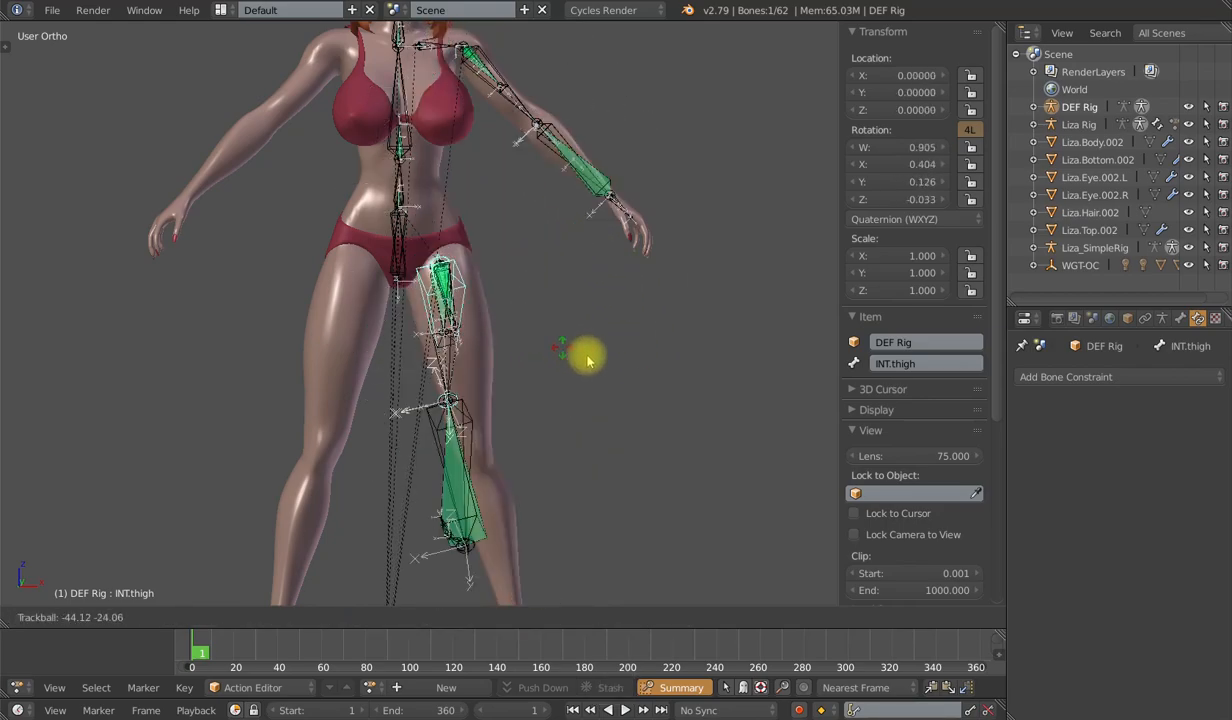
right_click(556, 332)
Limit the armature's visible bone layers to the first one, looking at the thigh from the front.
scroll(552, 338, "up", 4)
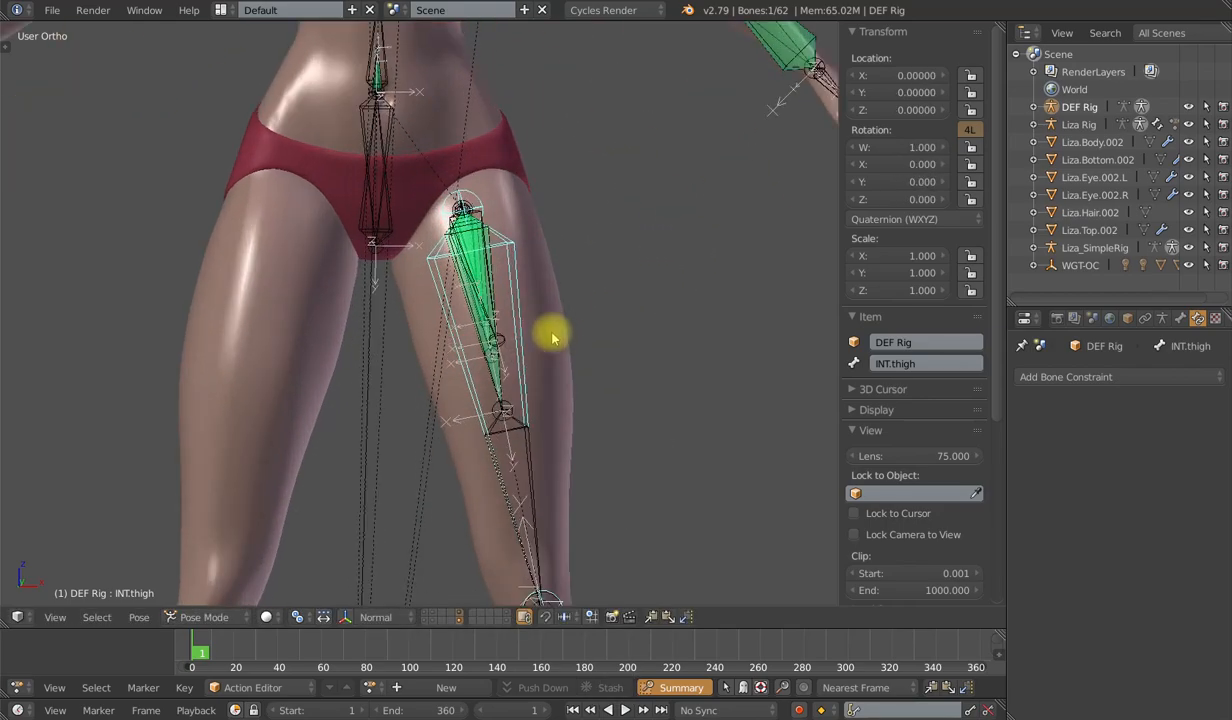
key("KP_End")
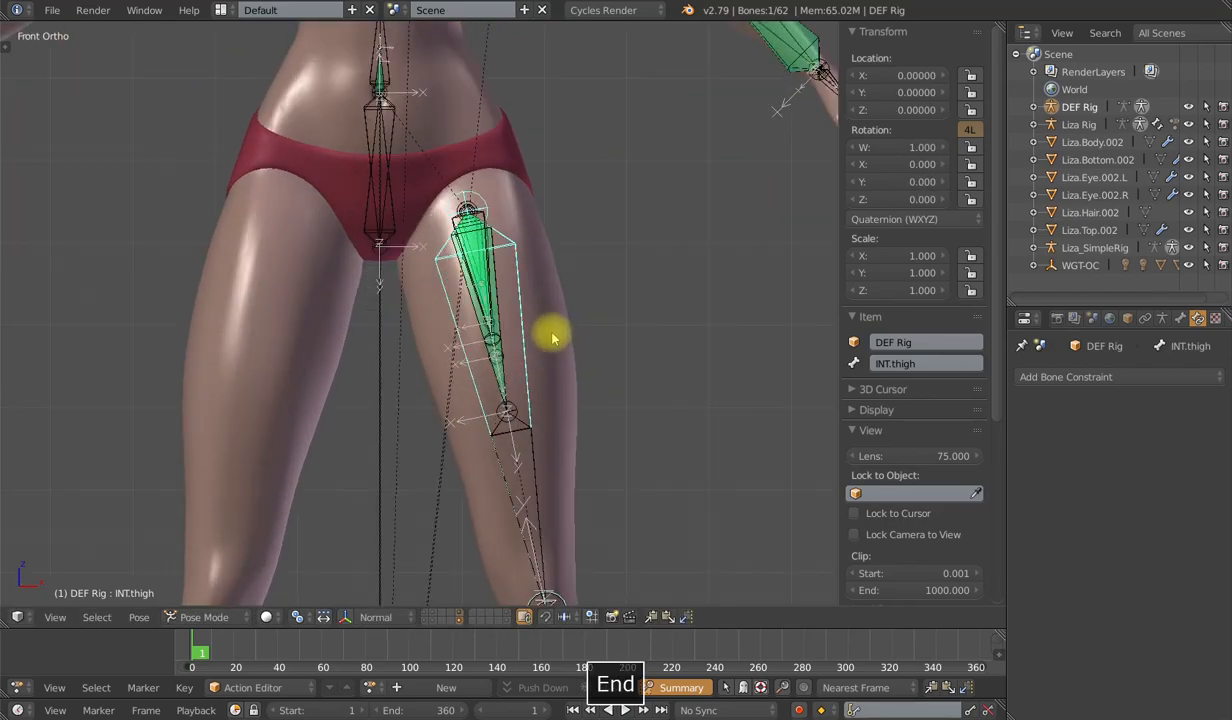
left_click(1163, 320)
left_click(1021, 470, "shift")
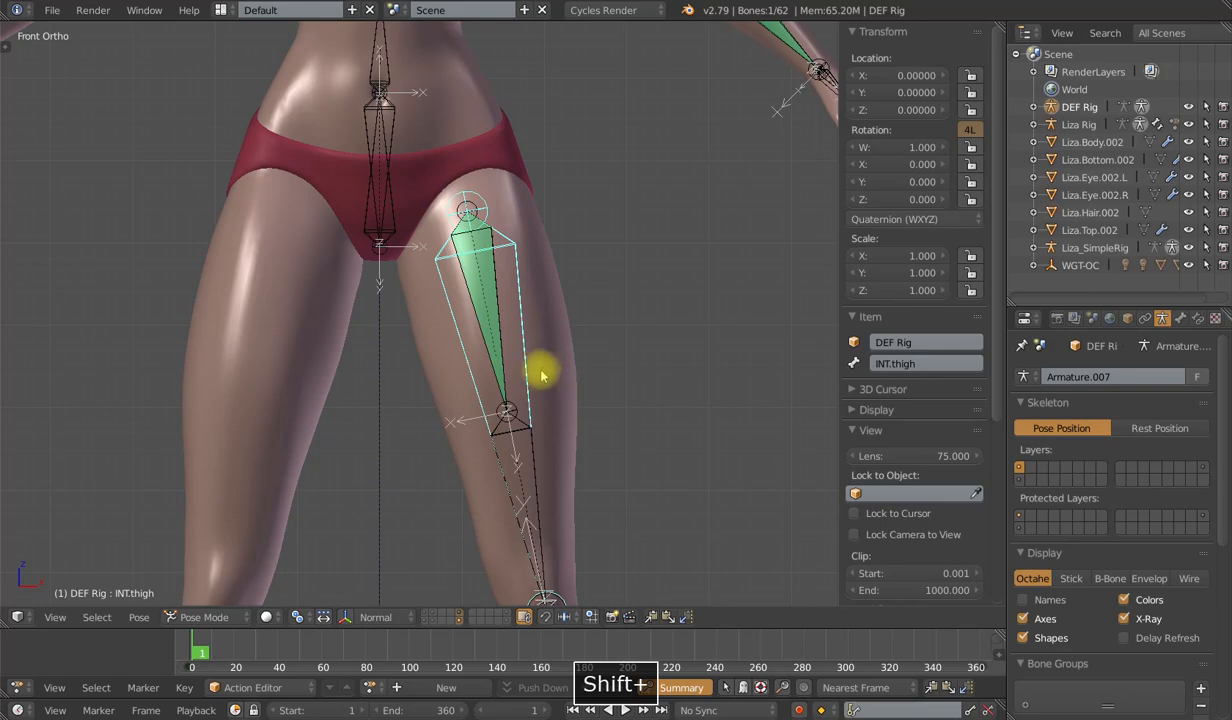
middle_click_drag(541, 375, 462, 349, "shift")
scroll(462, 349, "down", 2)
Duplicate the INT.thigh bone in Edit Mode, keeping the copy in place.
right_click(431, 378)
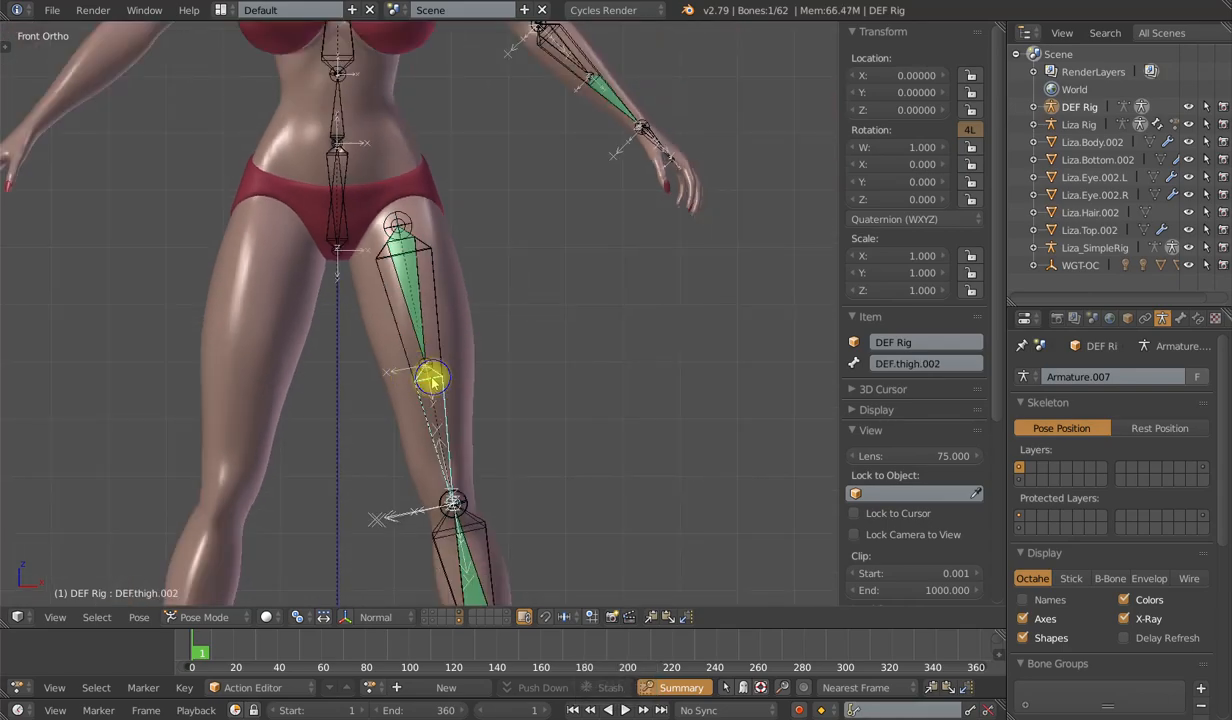
right_click(432, 310)
key("Page_Down")
key("End")
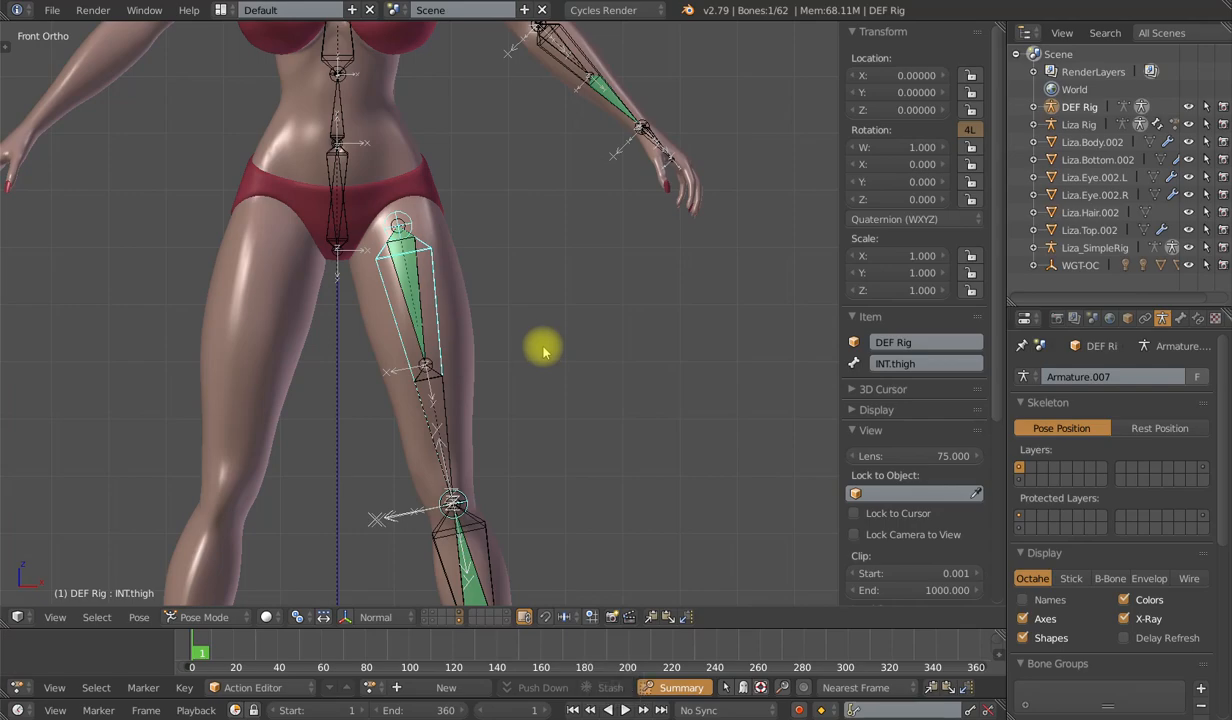
key("Tab")
mouse_move(539, 347)
middle_mouse_down("shift")
mouse_move(555, 325)
mouse_move(545, 351)
middle_mouse_up("shift")
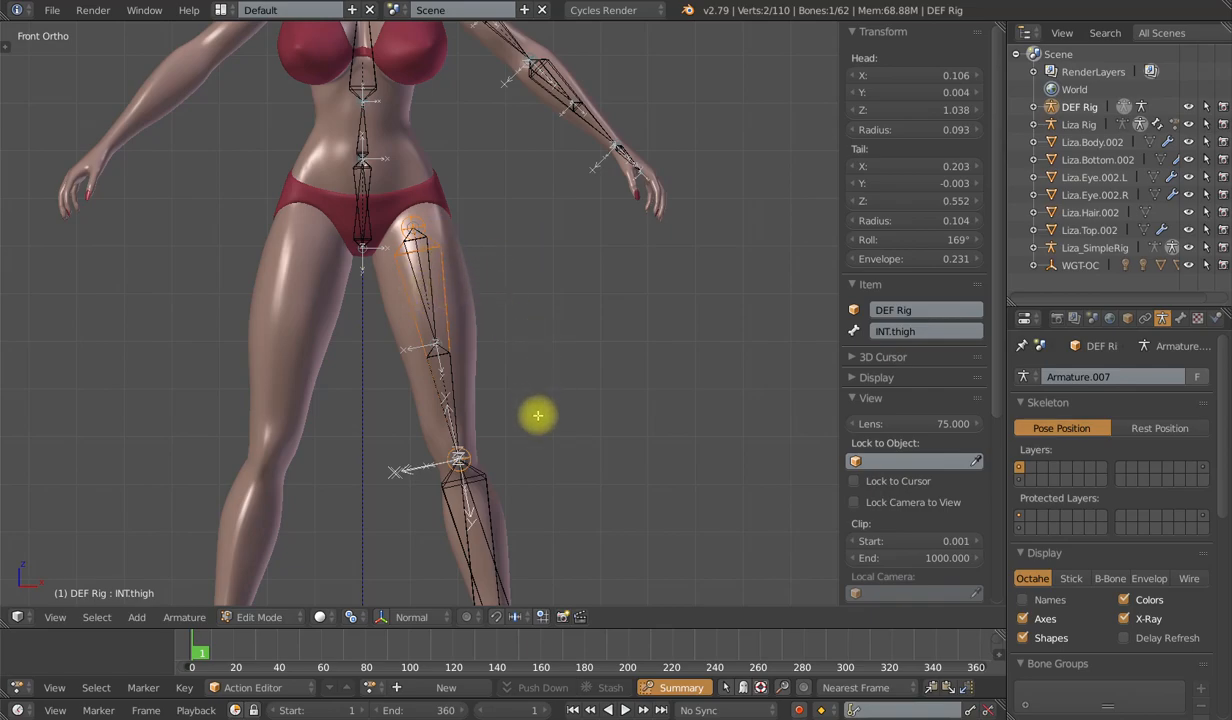
key("shift+d")
right_click(543, 385)
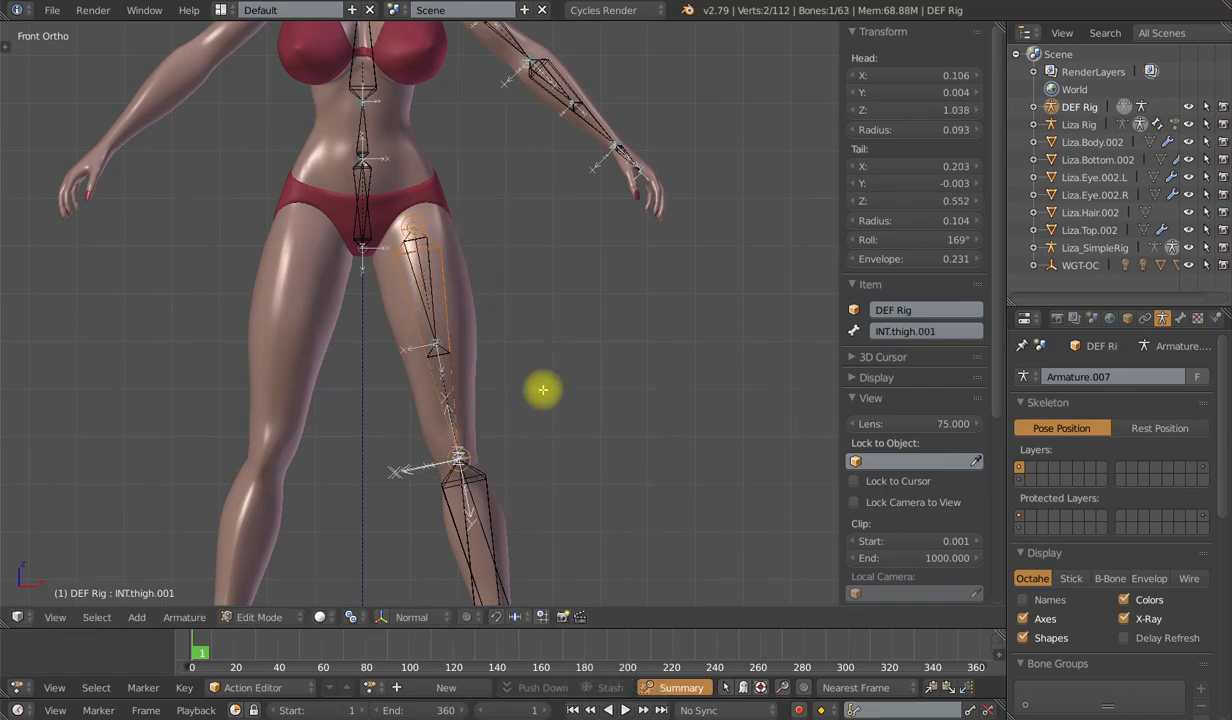
Move the duplicated thigh bone about 0.2 along the X axis, out beside the leg.
key("g")
key("x")
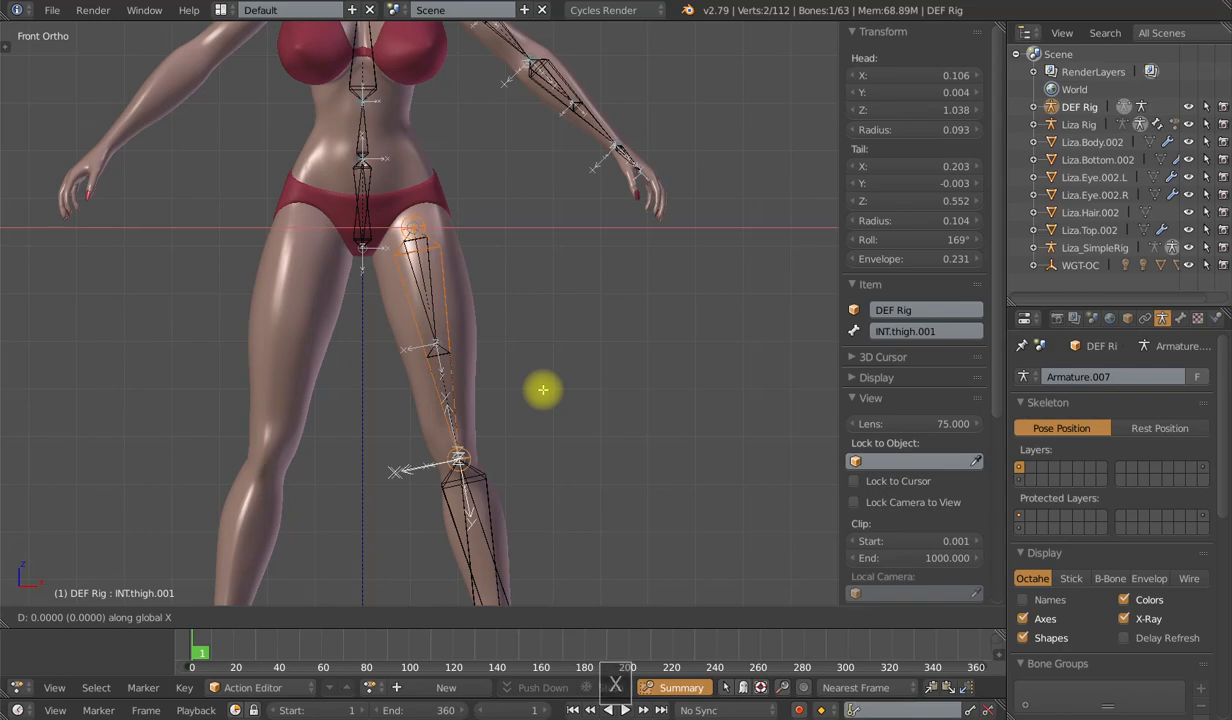
right_click(614, 391)
scroll(618, 395, "down", 1)
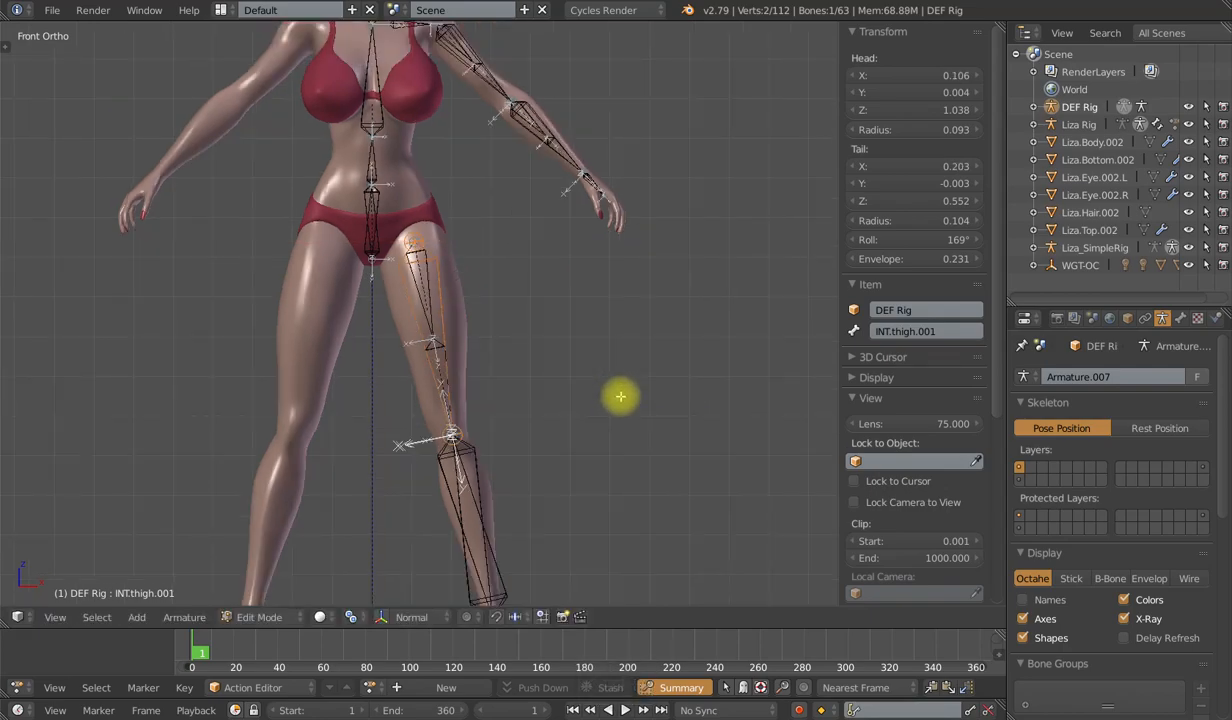
key("g")
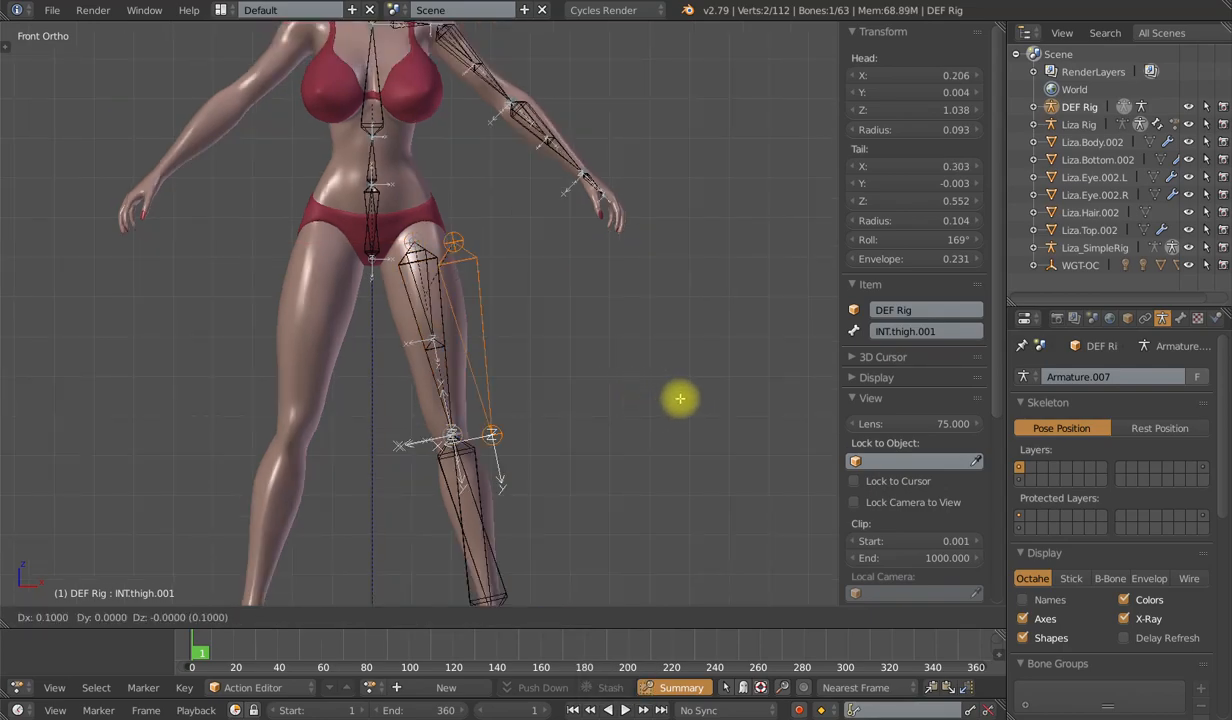
right_click(647, 397)
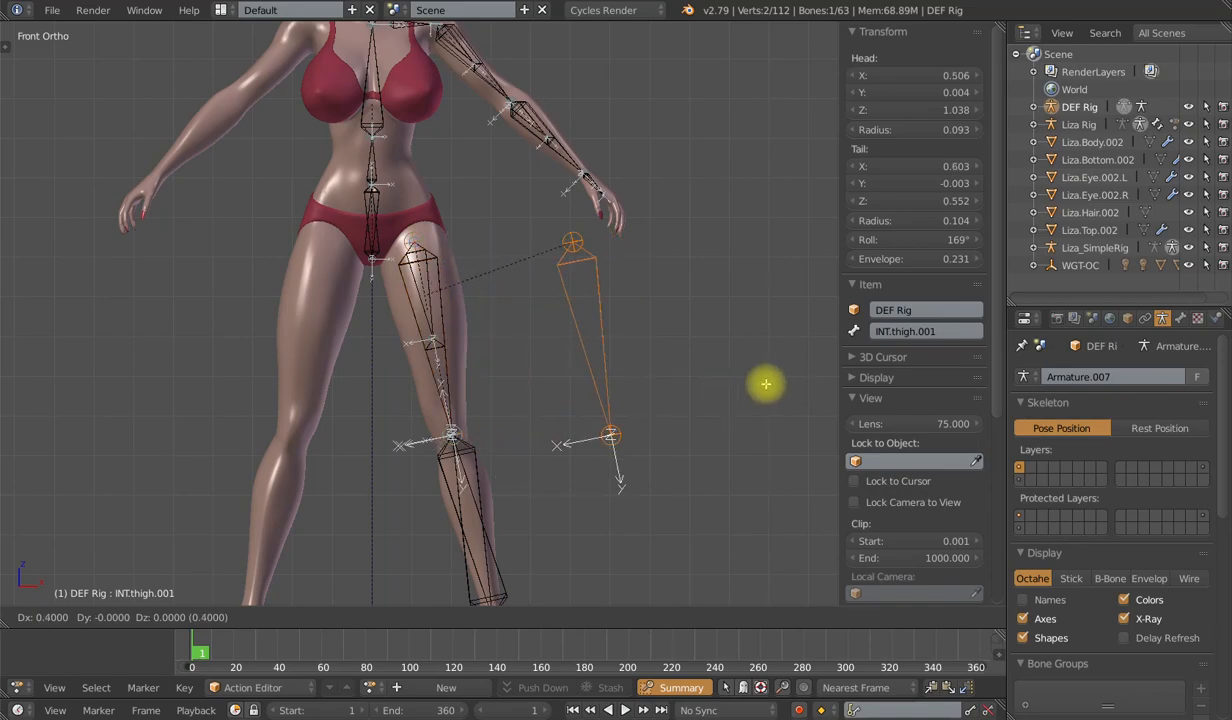
left_click(709, 385, "ctrl")
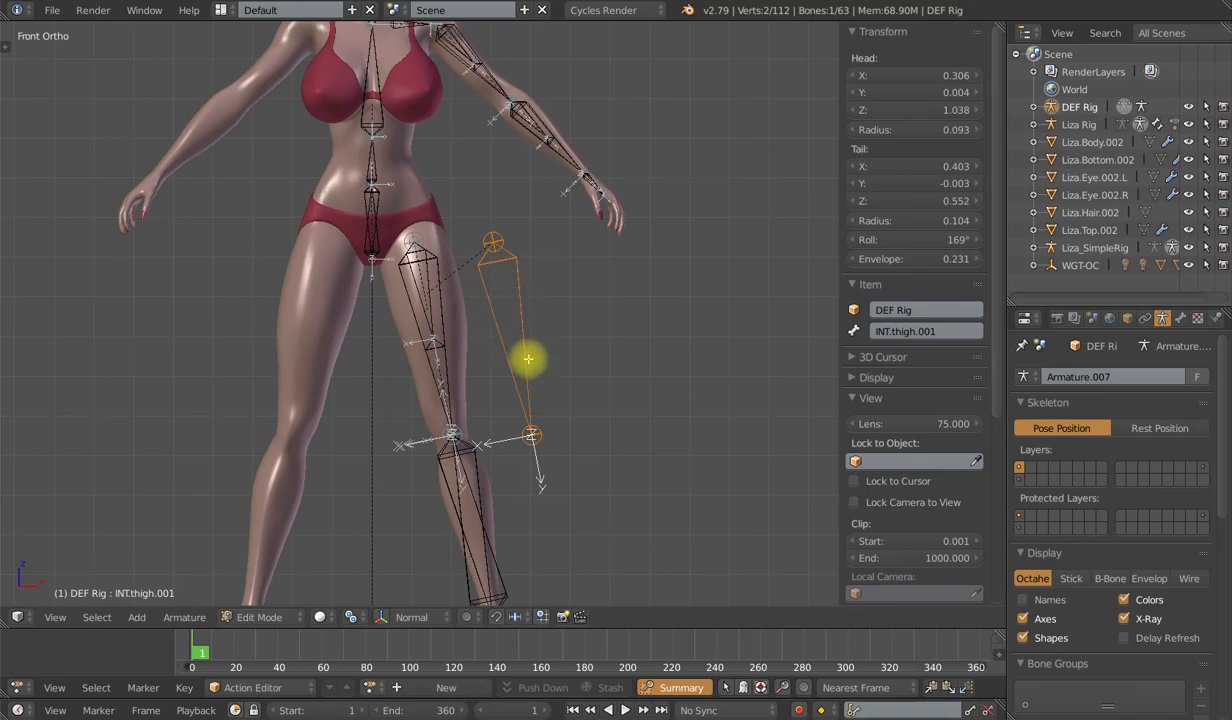
Duplicate the INT.thigh.001 bone in place and subdivide the copy with 2 cuts.
key("shift+d")
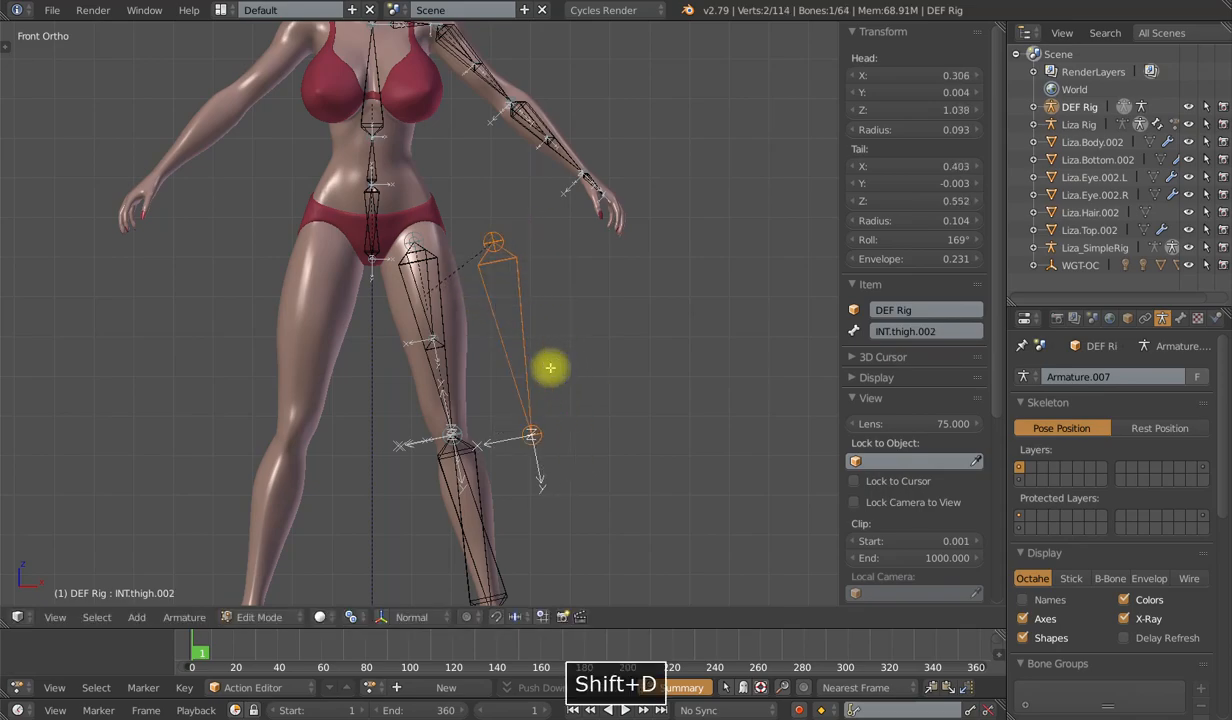
key("w")
left_click(549, 359)
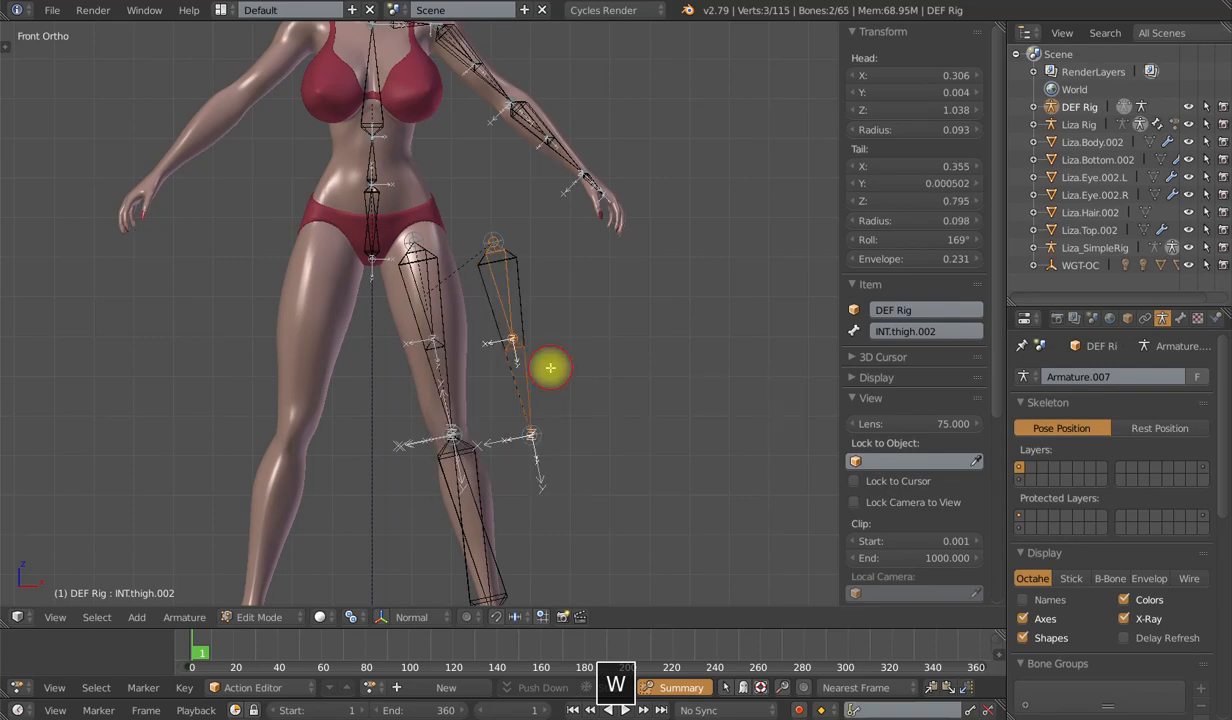
key("t")
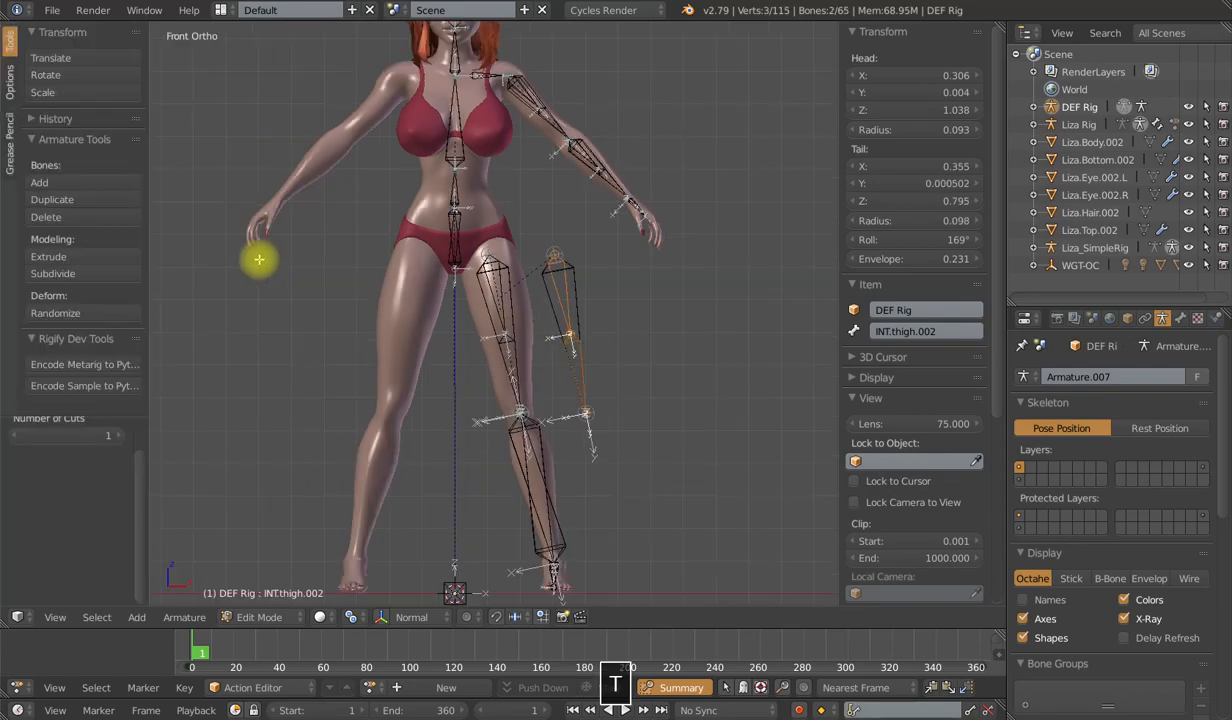
left_click(135, 470)
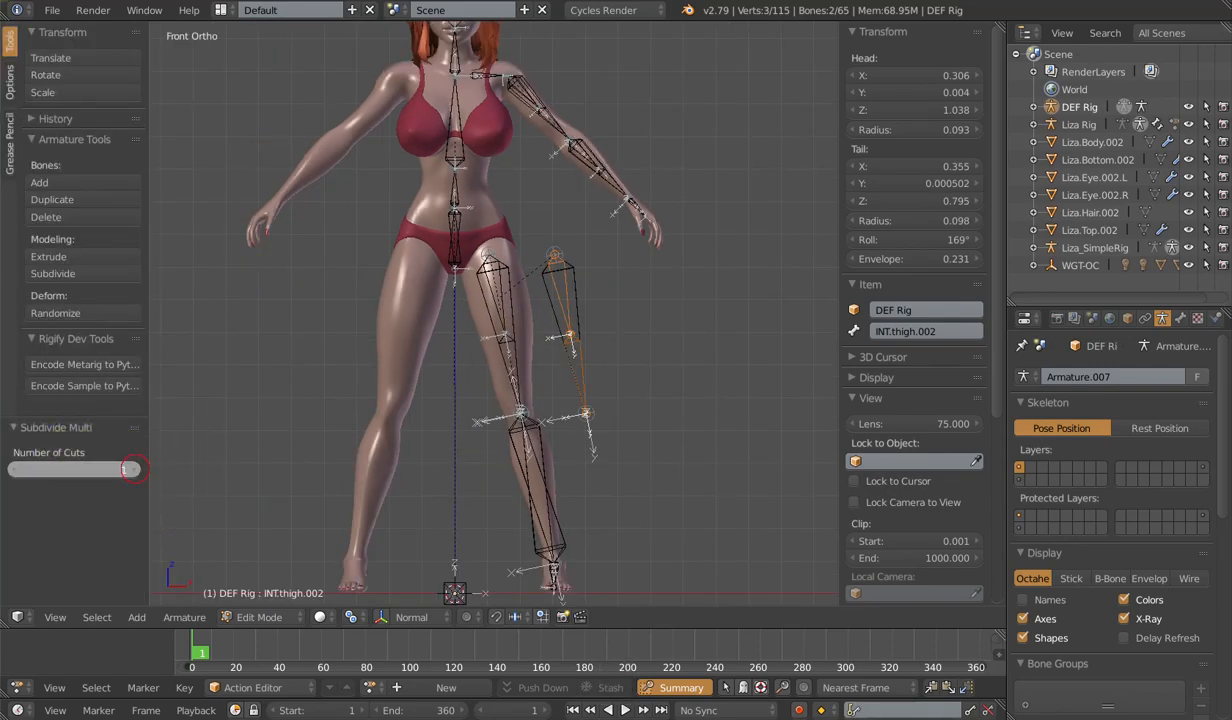
Disconnect the three subdivided thigh segments from one another while keeping their parenting.
scroll(556, 392, "up", 3)
right_click(637, 404)
right_click(617, 275, "shift")
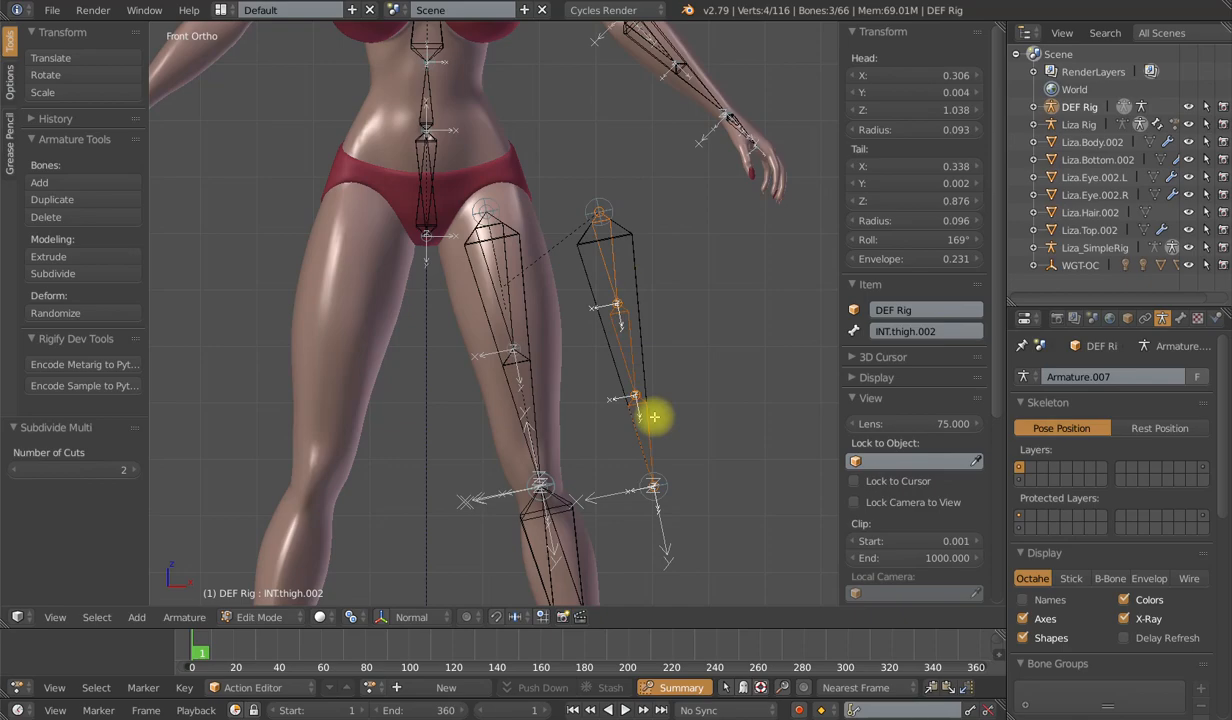
key("alt+p")
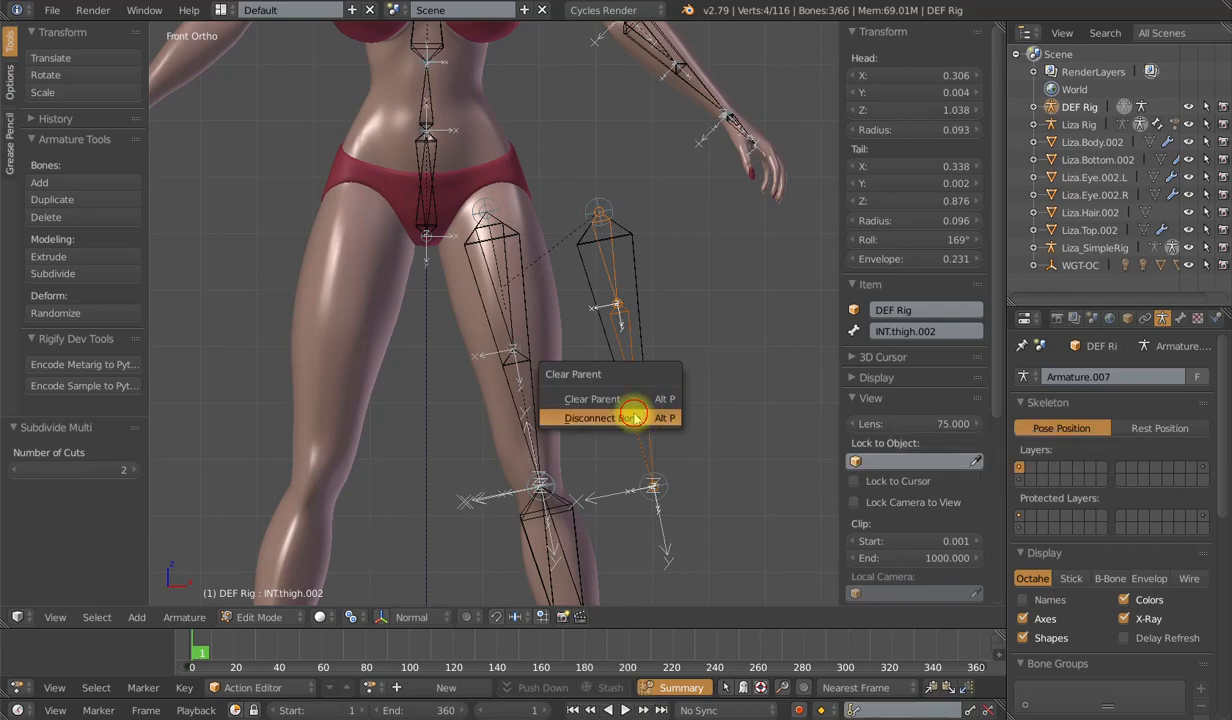
left_click(634, 418)
Set the 3D cursor at the middle of INT.thigh.001 and snap the middle segment, INT.thigh.004, to it.
scroll(665, 328, "down", 3)
scroll(646, 344, "up", 3)
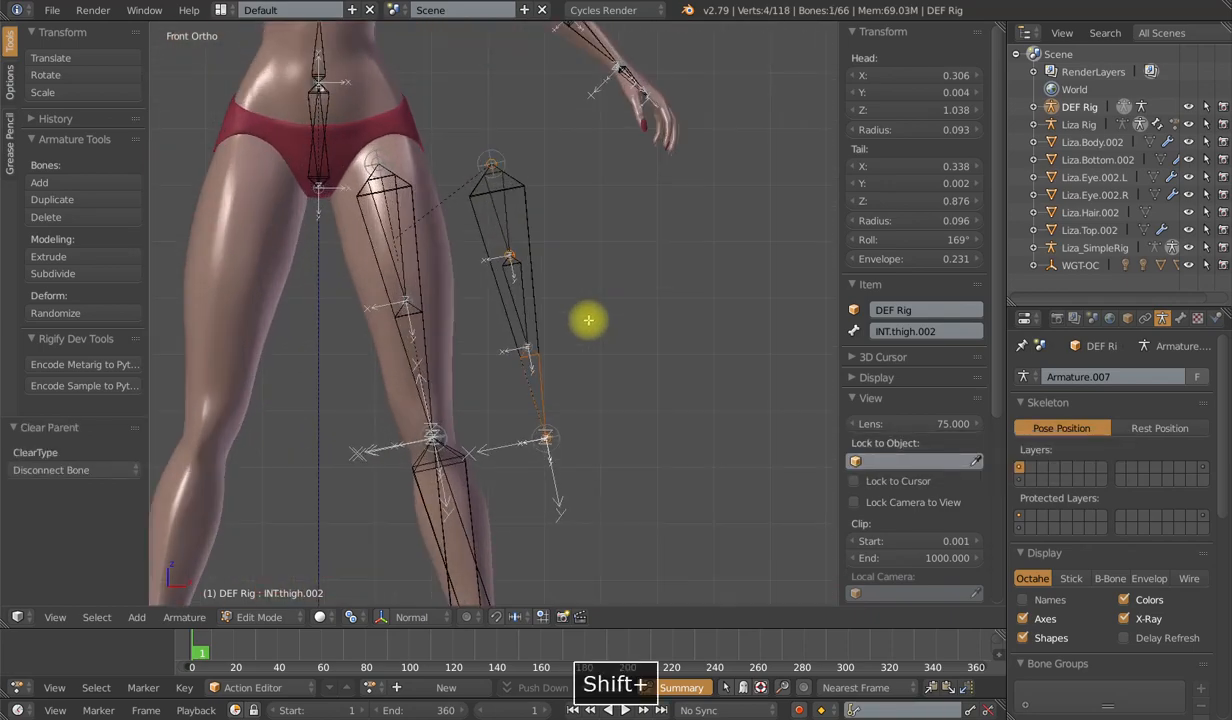
right_click(522, 275)
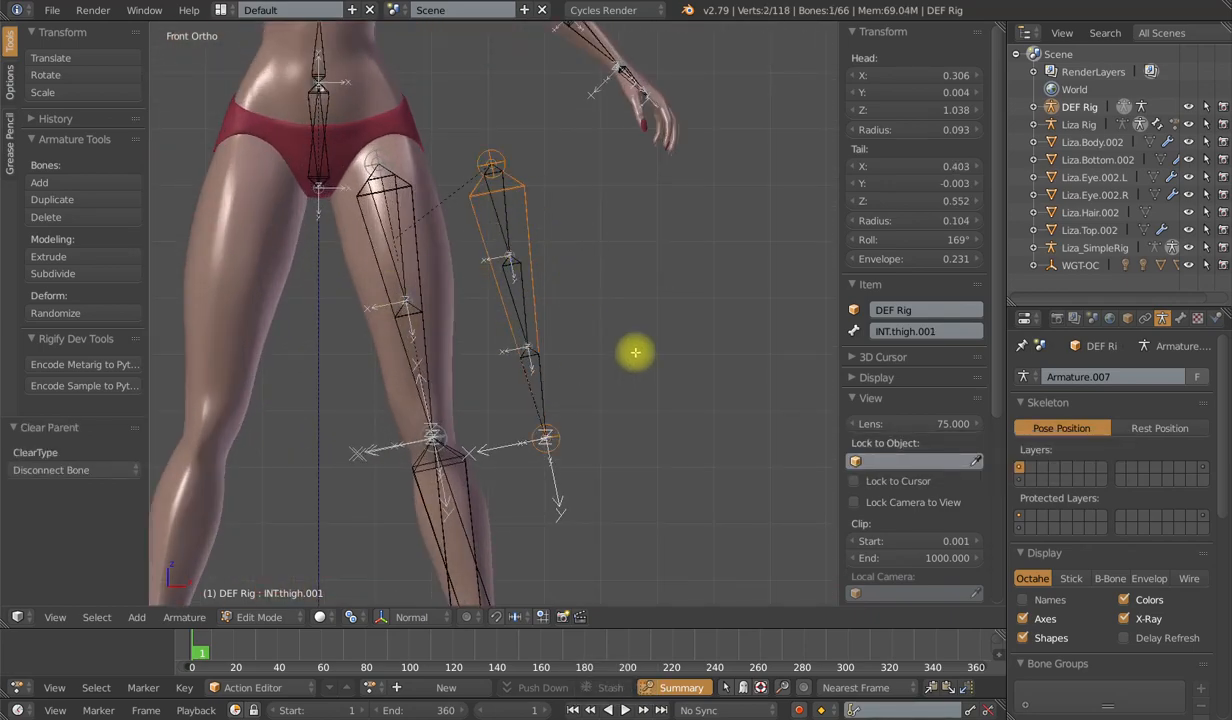
key("shift+s")
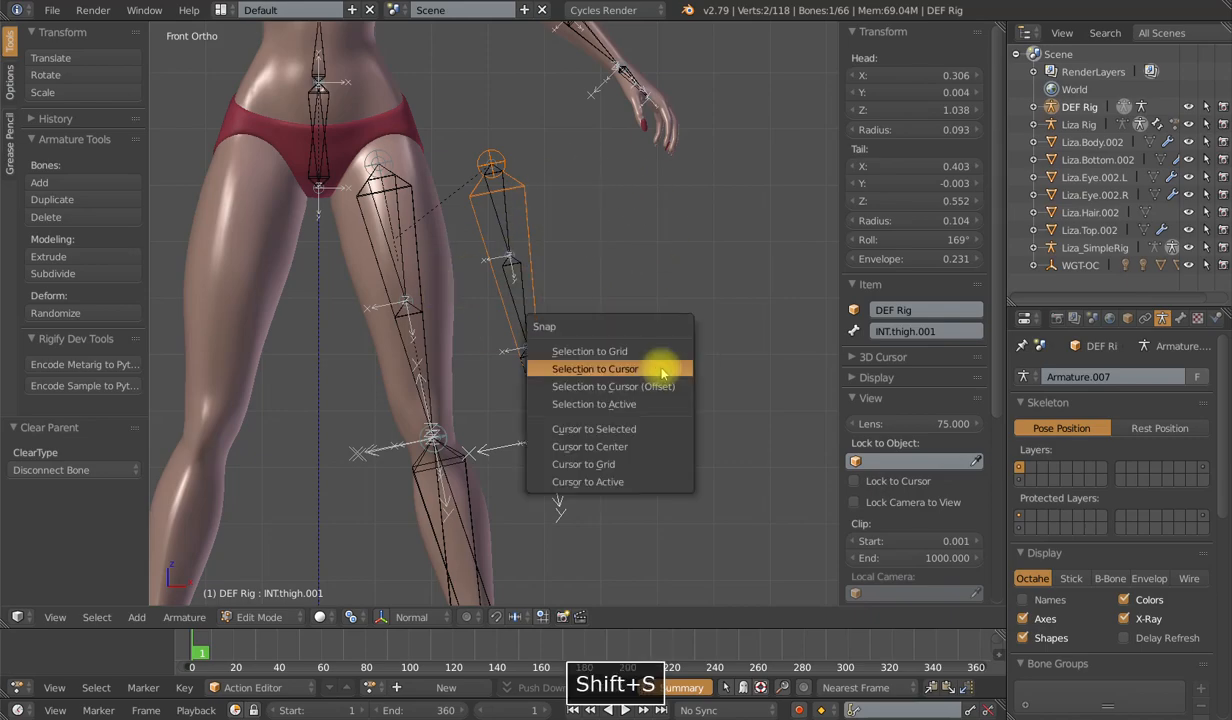
left_click(642, 430)
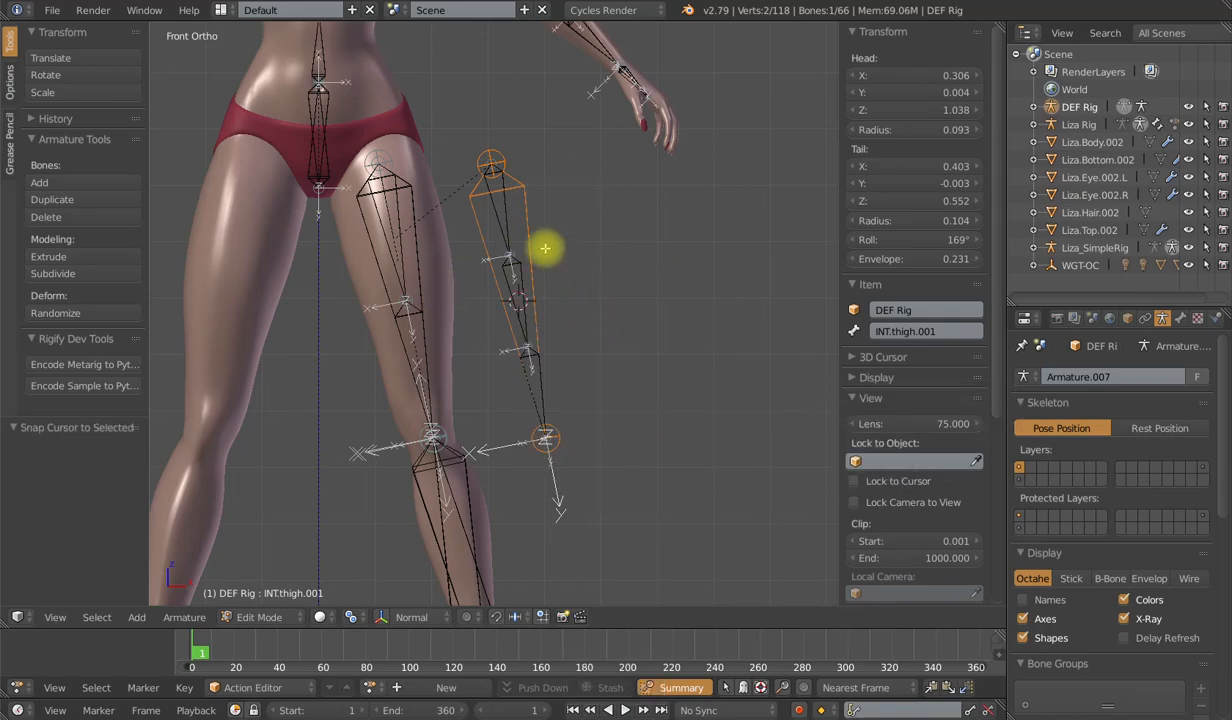
left_click(519, 278)
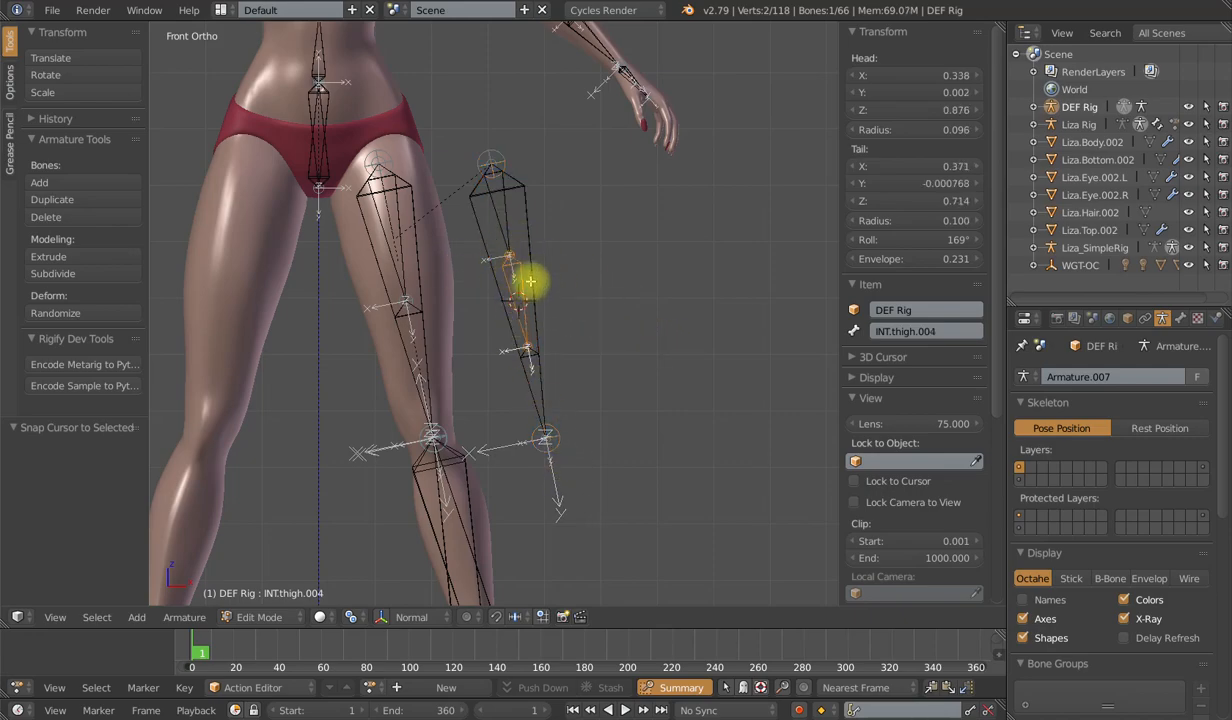
key("shift+s")
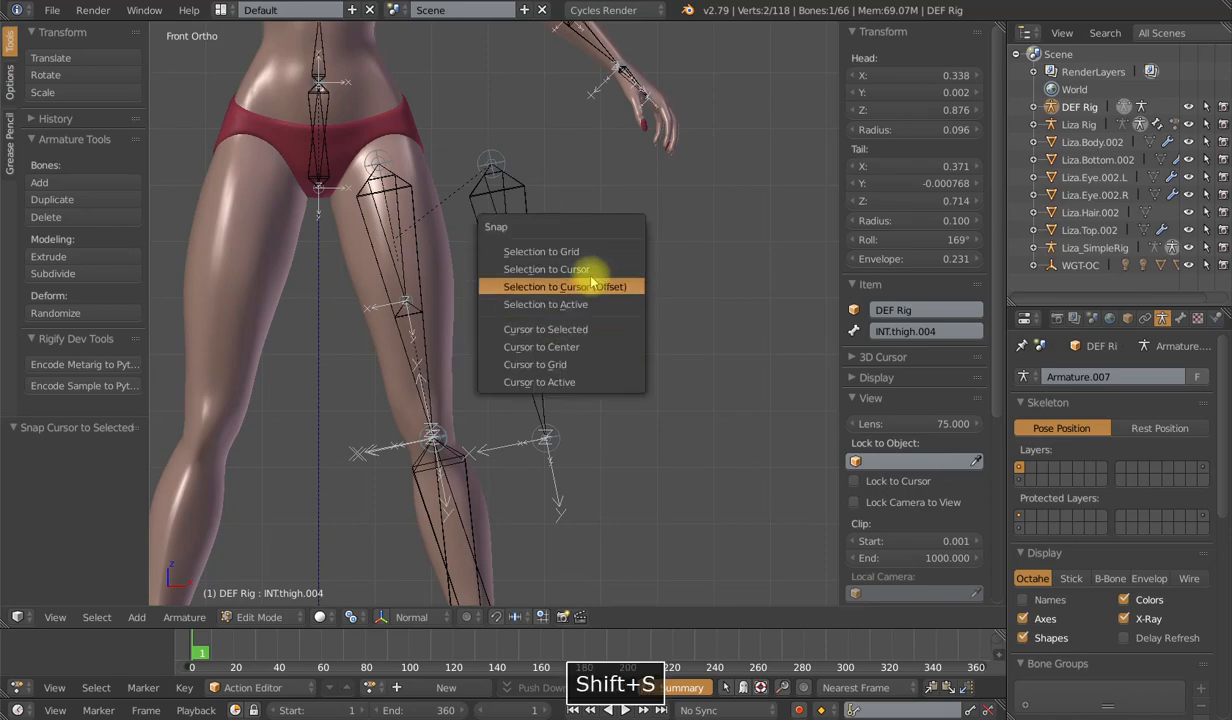
left_click(583, 266)
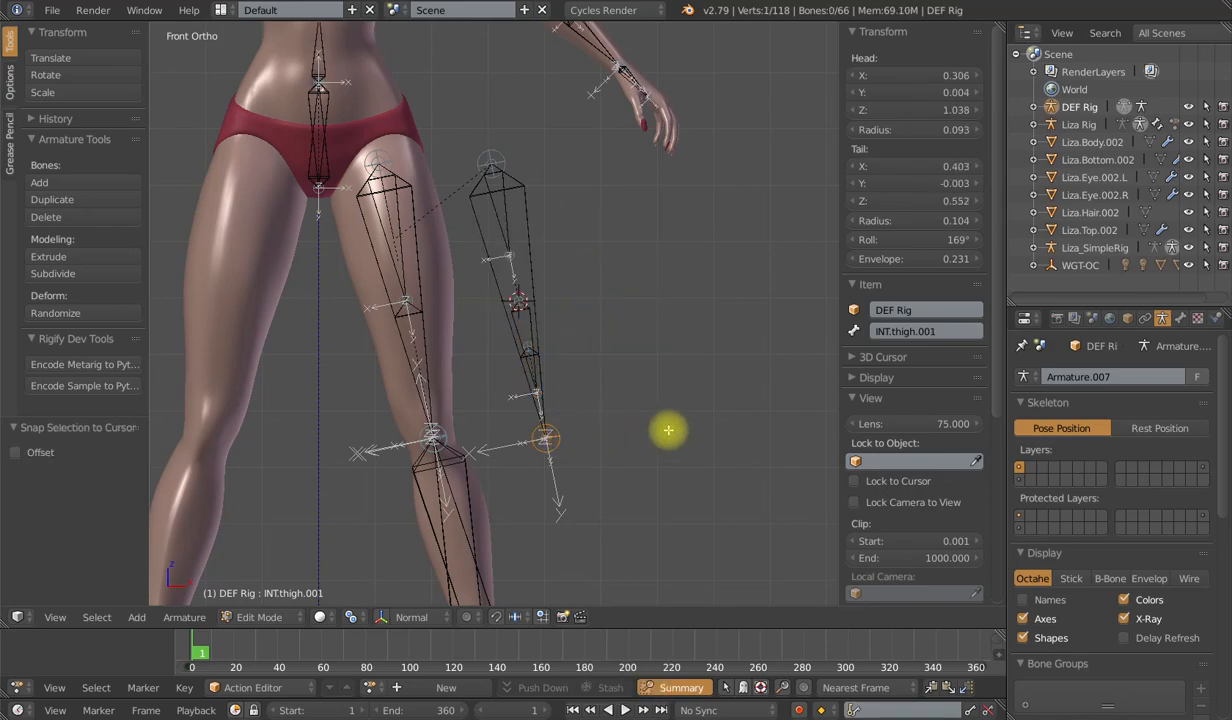
Set the 3D cursor at the tail of INT.thigh.001 and snap the lowest segment, INT.thigh.003, to it.
key("shift+s")
left_click(636, 492)
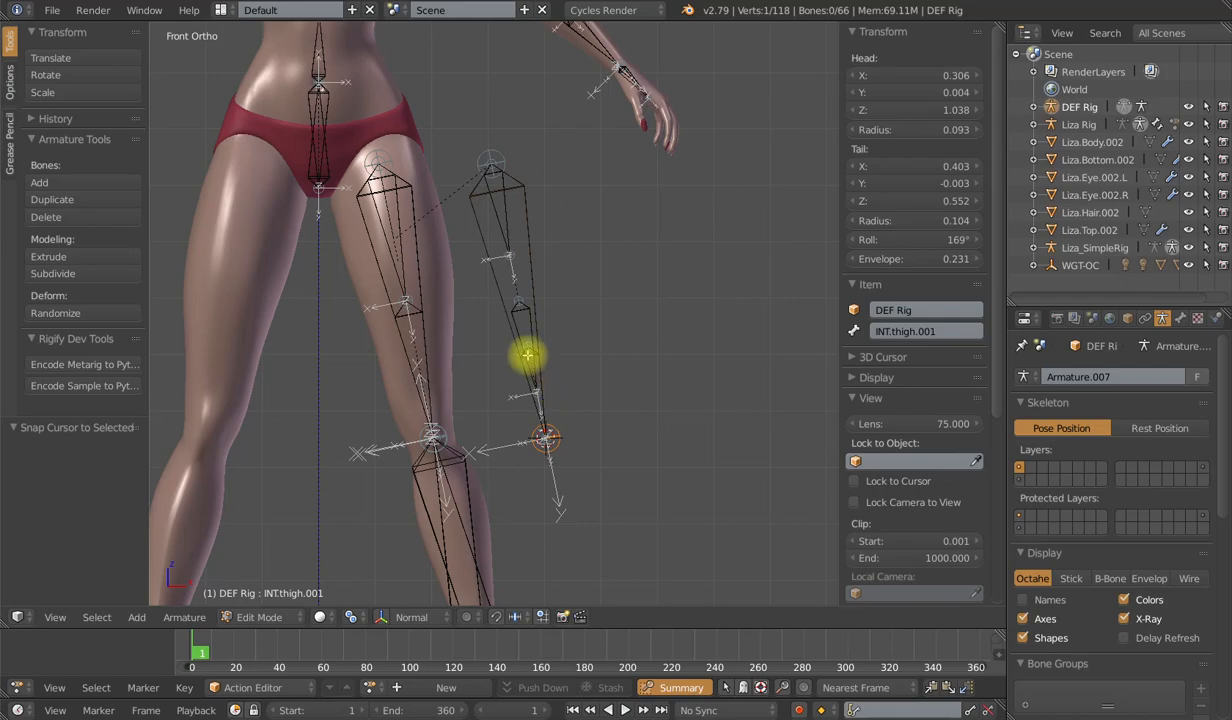
right_click(527, 360)
right_click(527, 360)
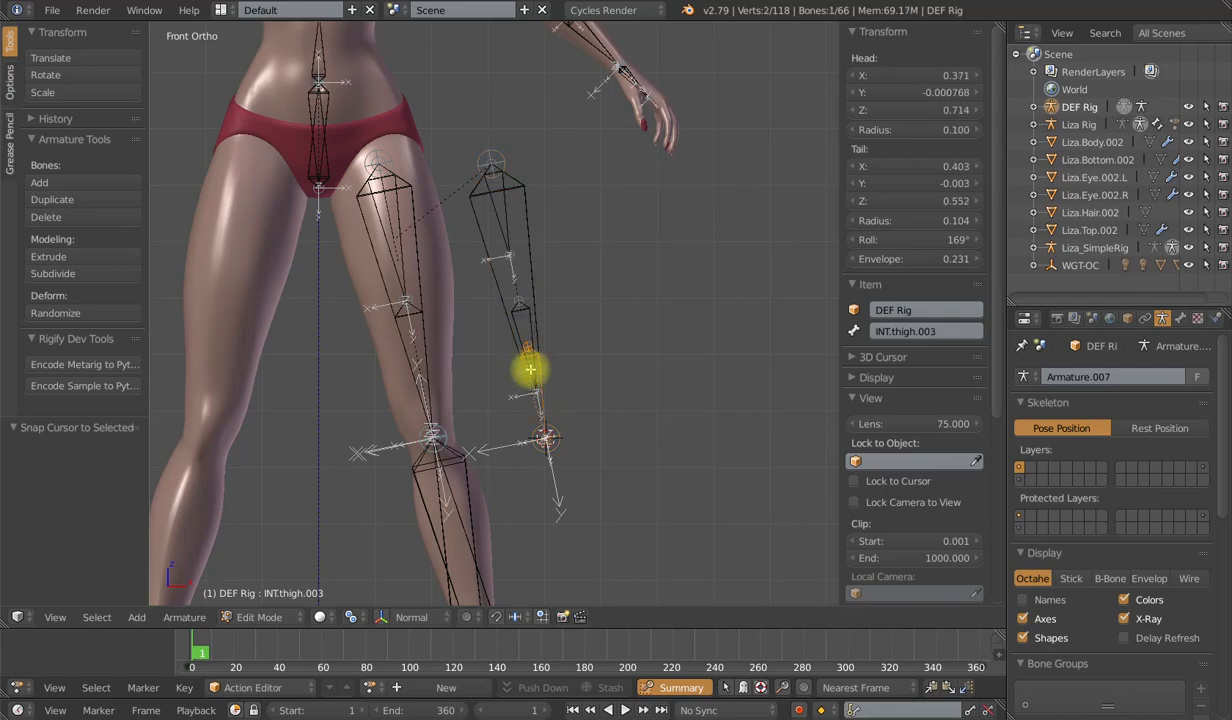
key("shift+s")
left_click(597, 345)
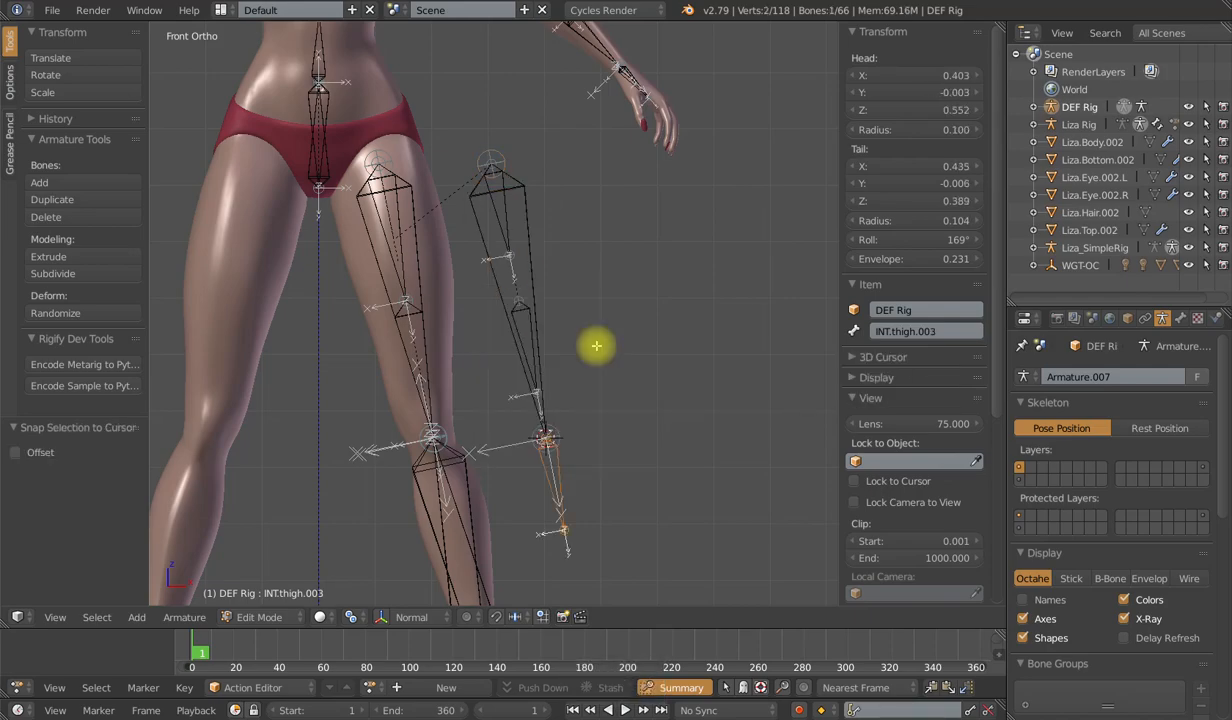
Delete the long reference bone INT.thigh.001 beside the leg.
right_click(537, 283)
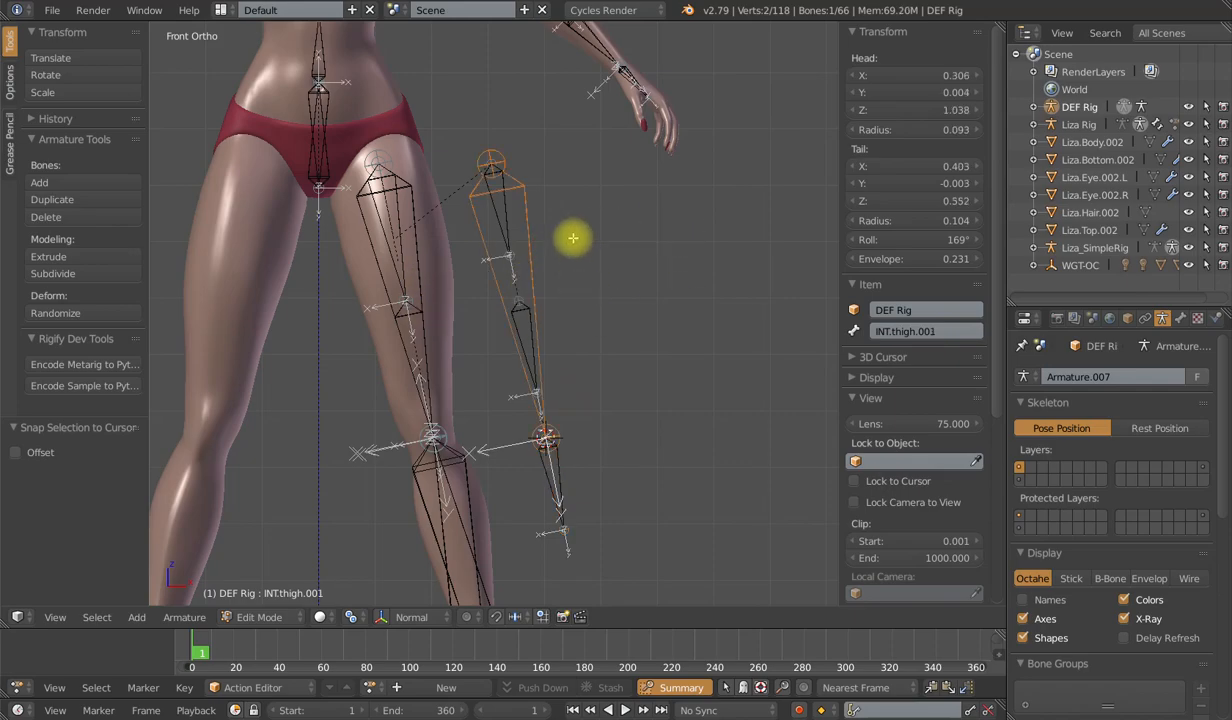
key("x")
left_click(661, 338)
Rename the uppermost thigh segment, INT.thigh.002, as thigh.twk.001.
right_click(518, 212)
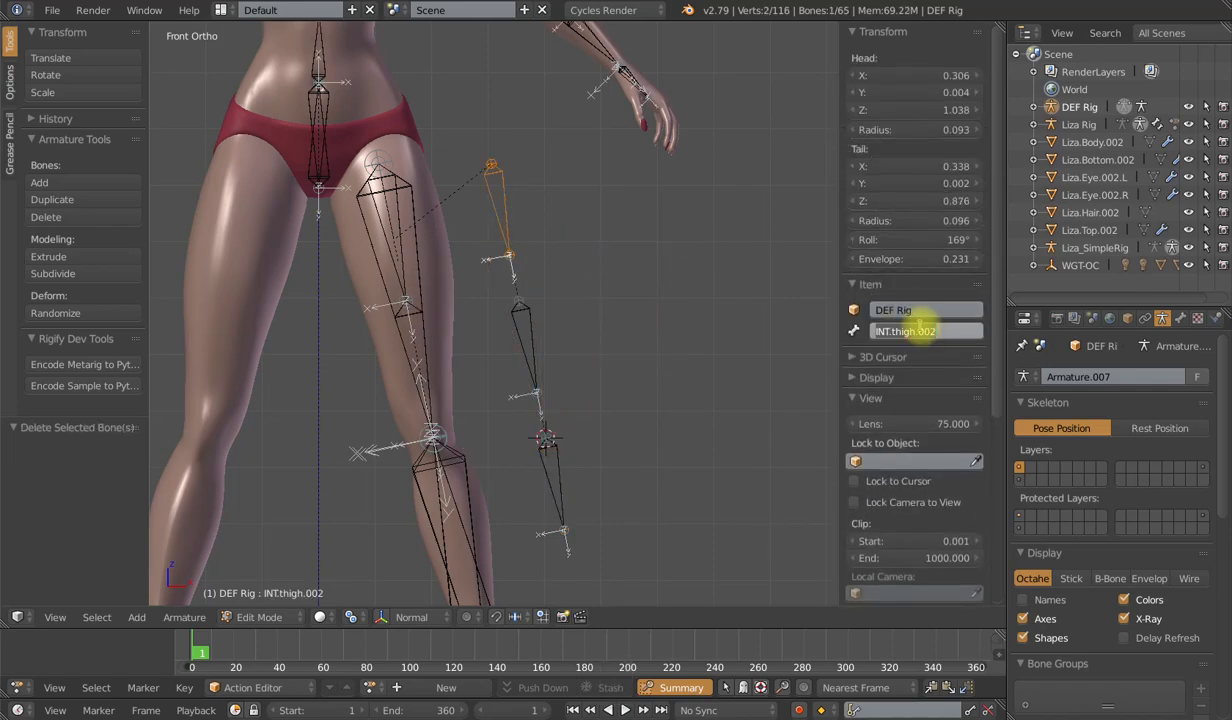
type("twk.001")
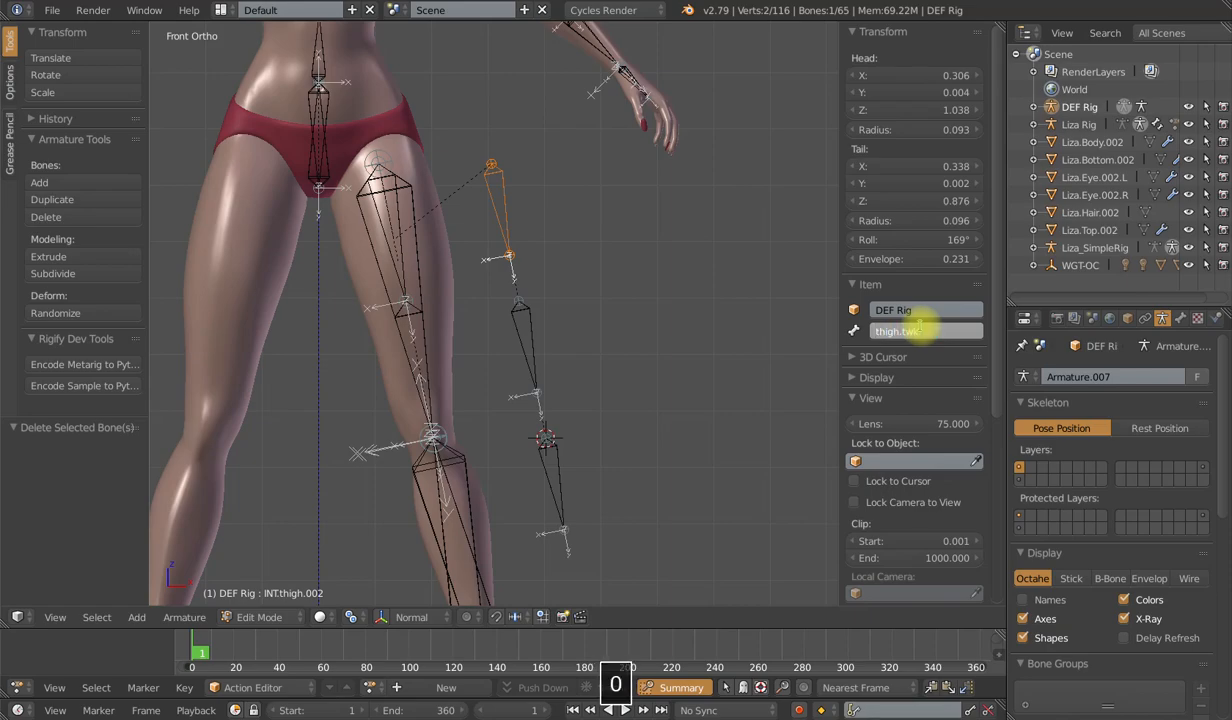
key("Return")
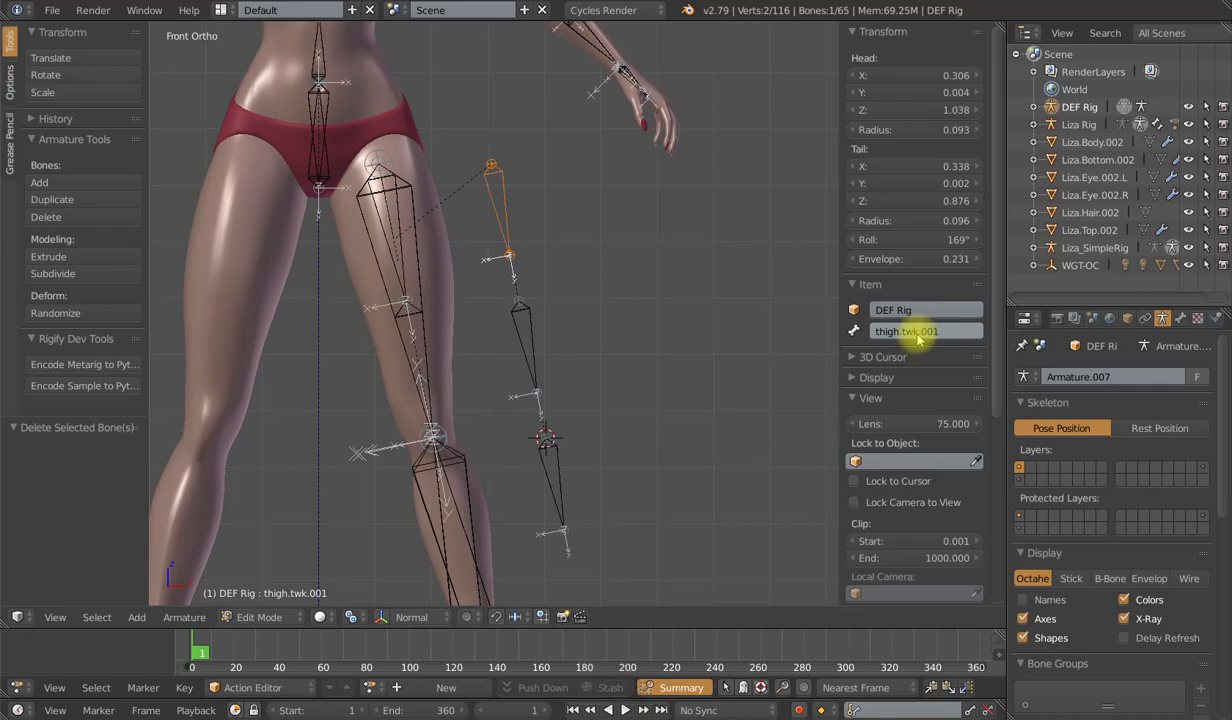
Rename the middle thigh tweak segment as thigh.twk.002 and the lowest one as thigh.twk.003.
key("ctrl+c")
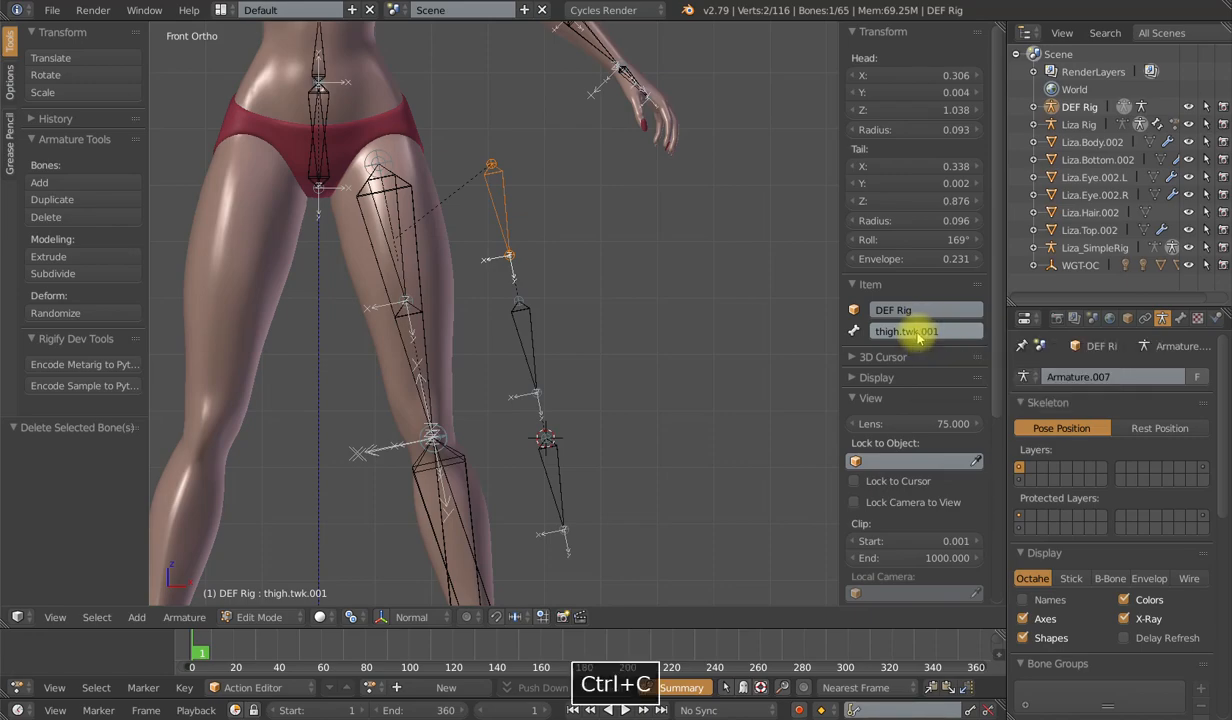
left_click(500, 310)
key("ctrl+v")
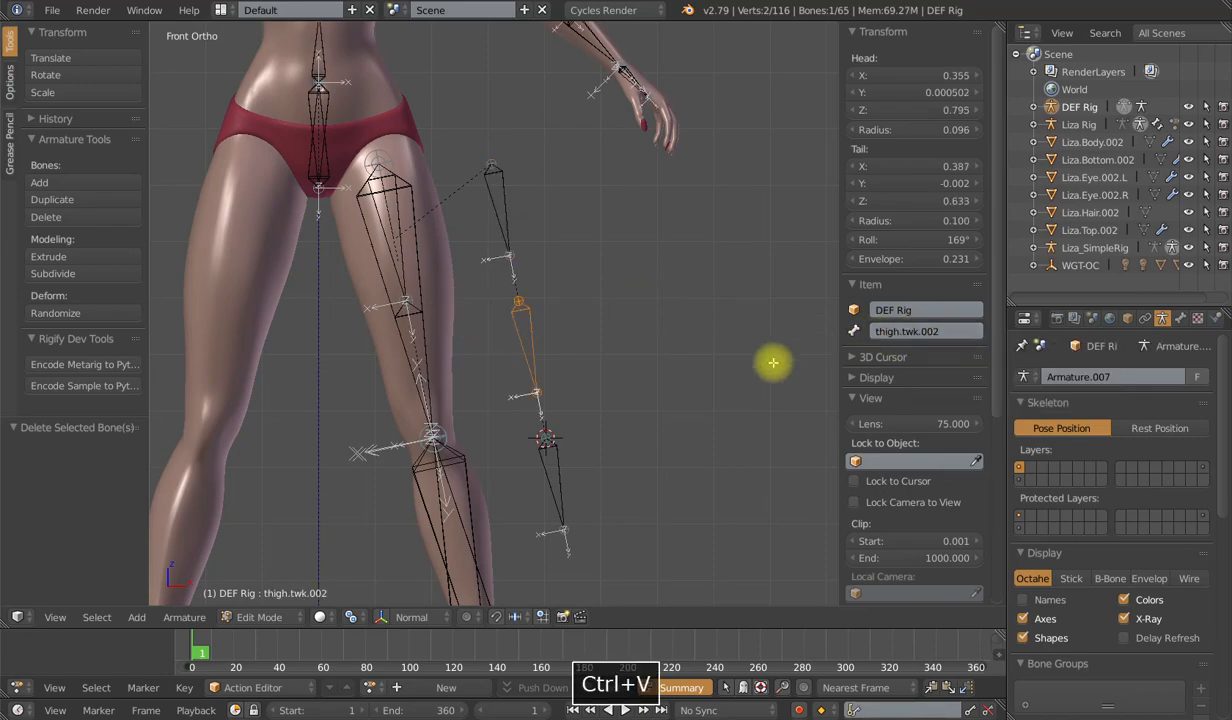
left_click(556, 465)
key("ctrl+v")
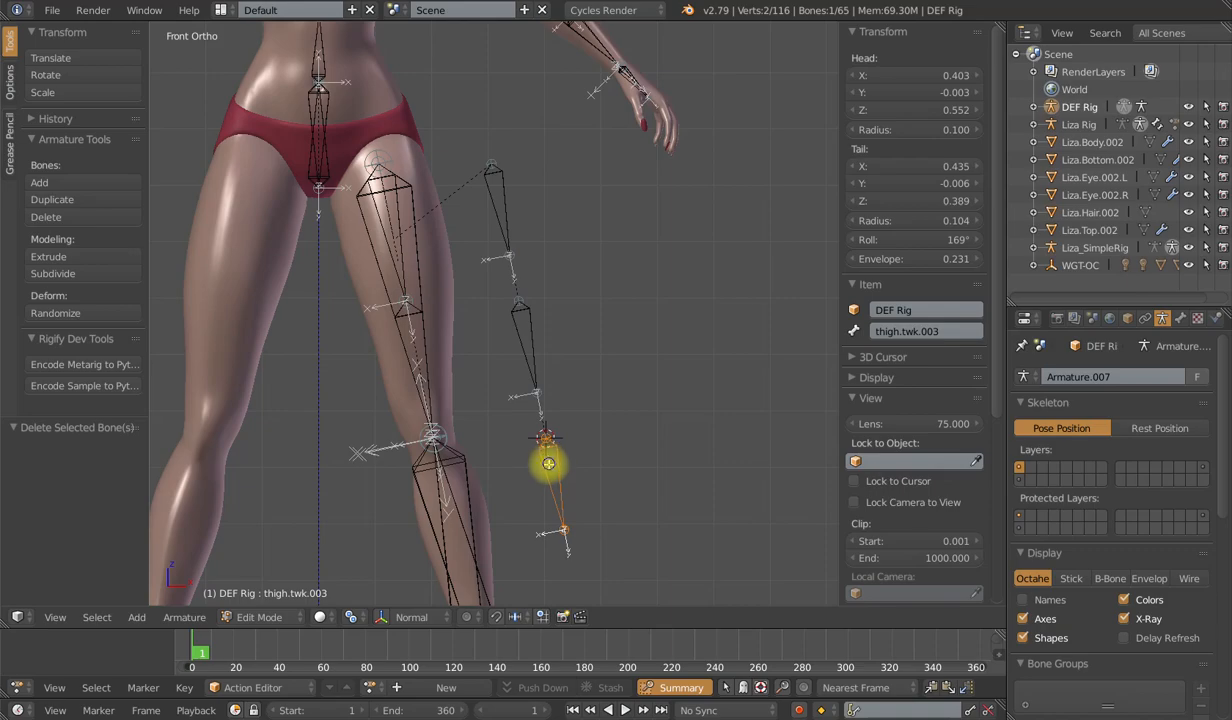
Parent thigh.twk.002 and thigh.twk.003 to INT.thigh with Keep Offset.
left_click(532, 333, "shift")
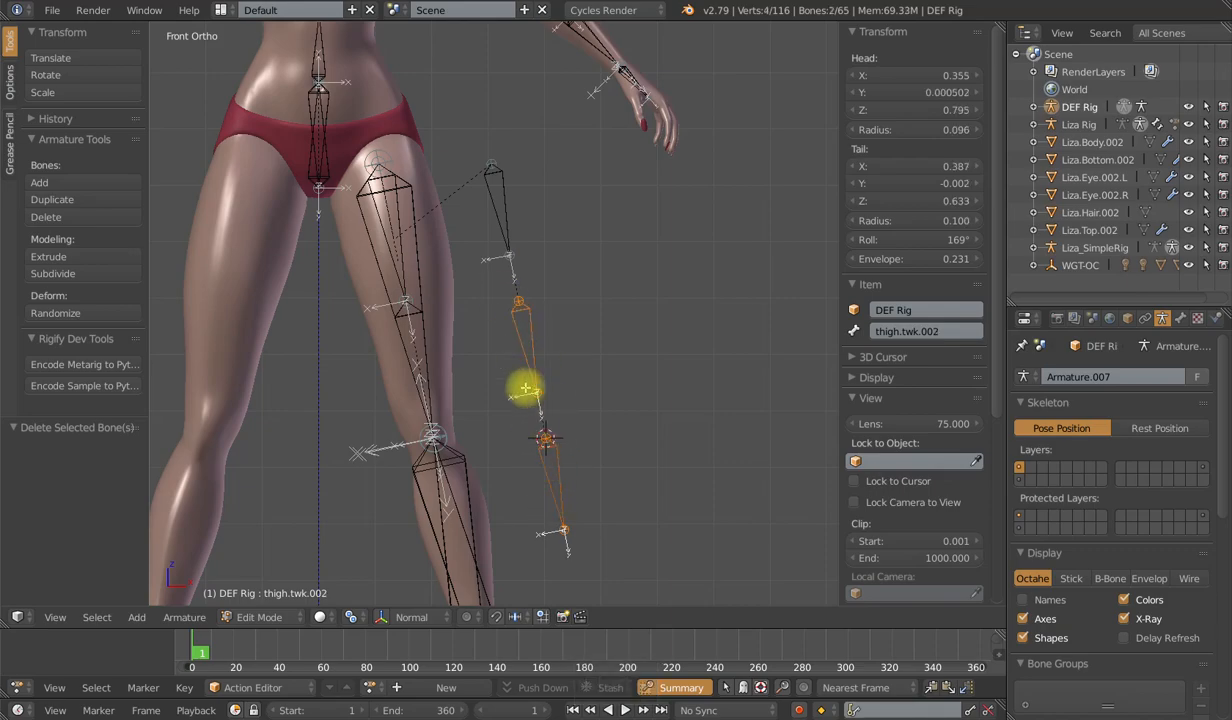
left_click(416, 256, "shift")
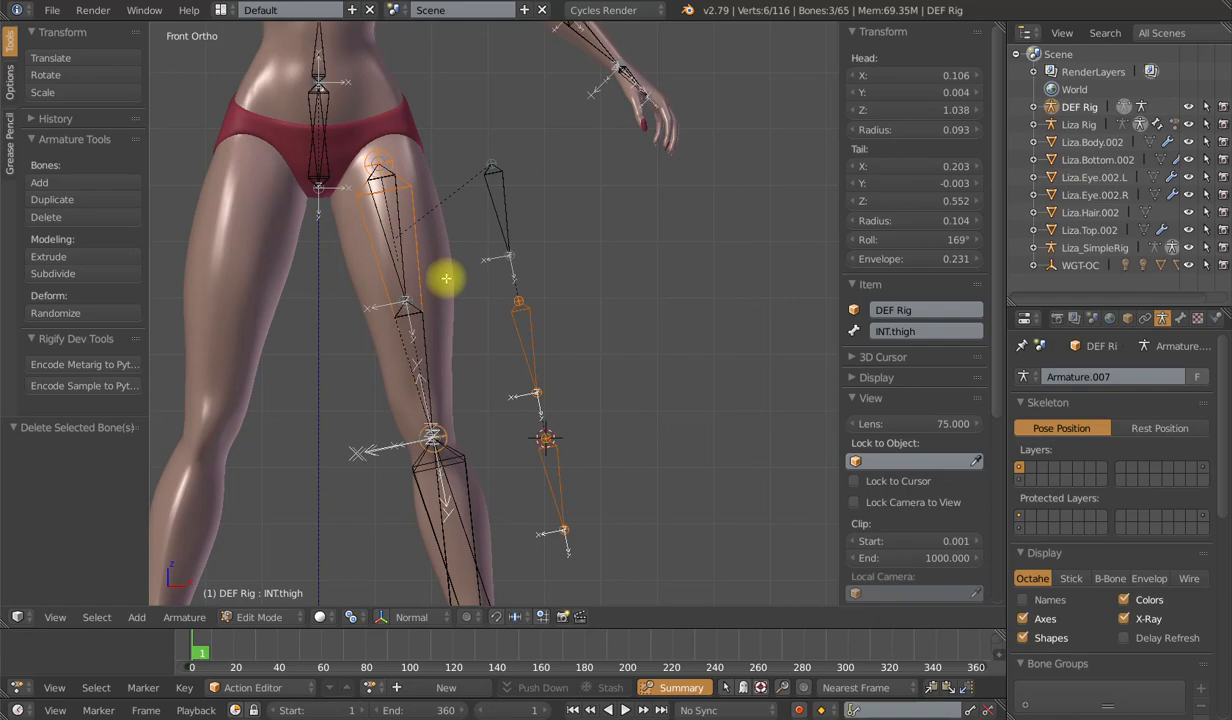
key("ctrl+p")
left_click(446, 278)
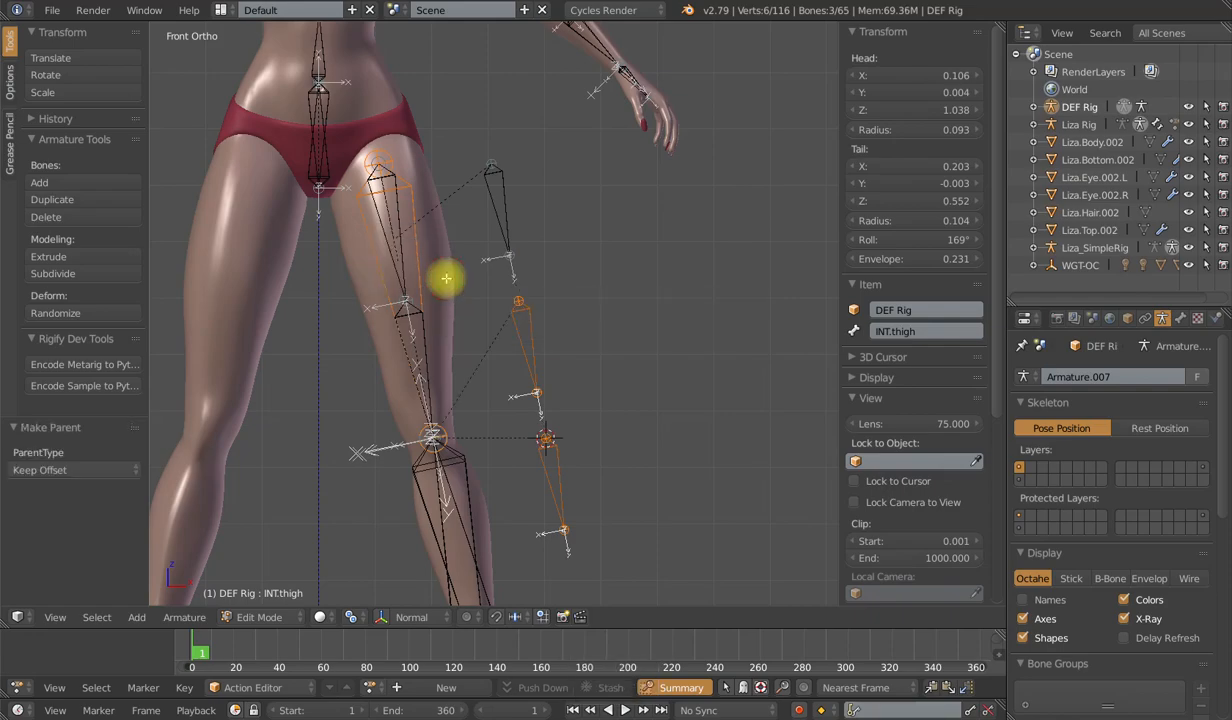
Copy the parent bone of DEF.thigh.001, MCH.thigh.001, to thigh.twk.001 as its parent.
right_click(503, 212)
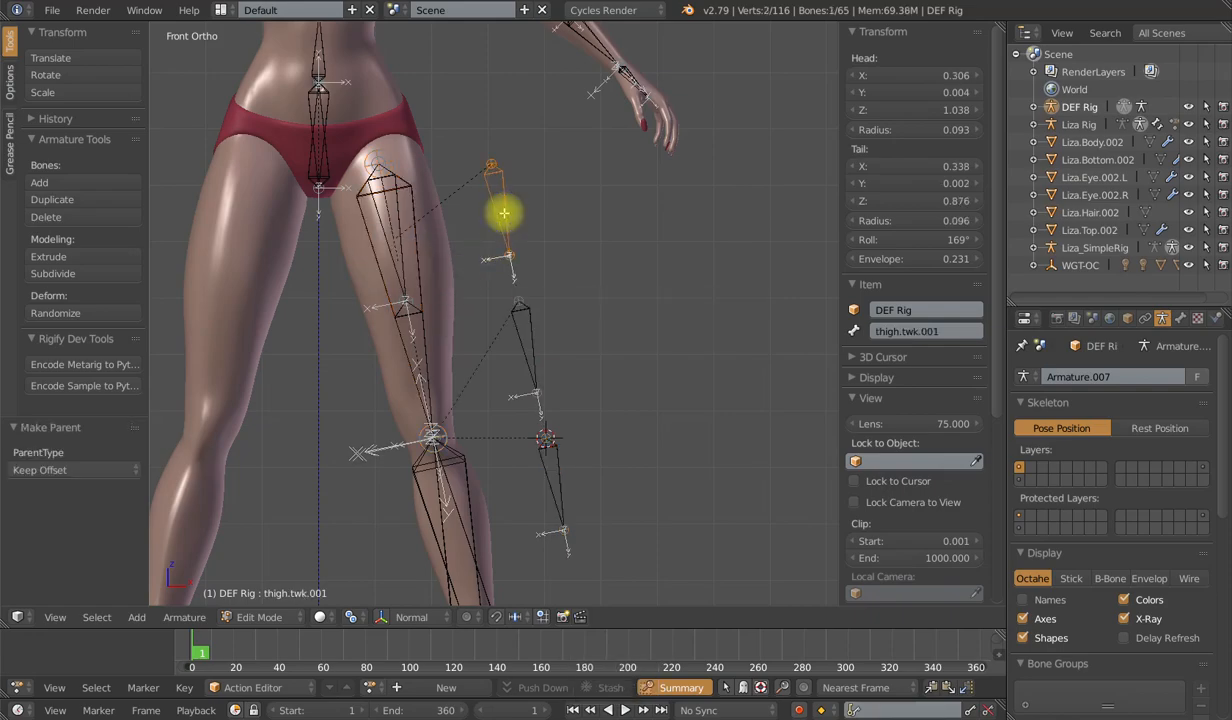
right_click(388, 222)
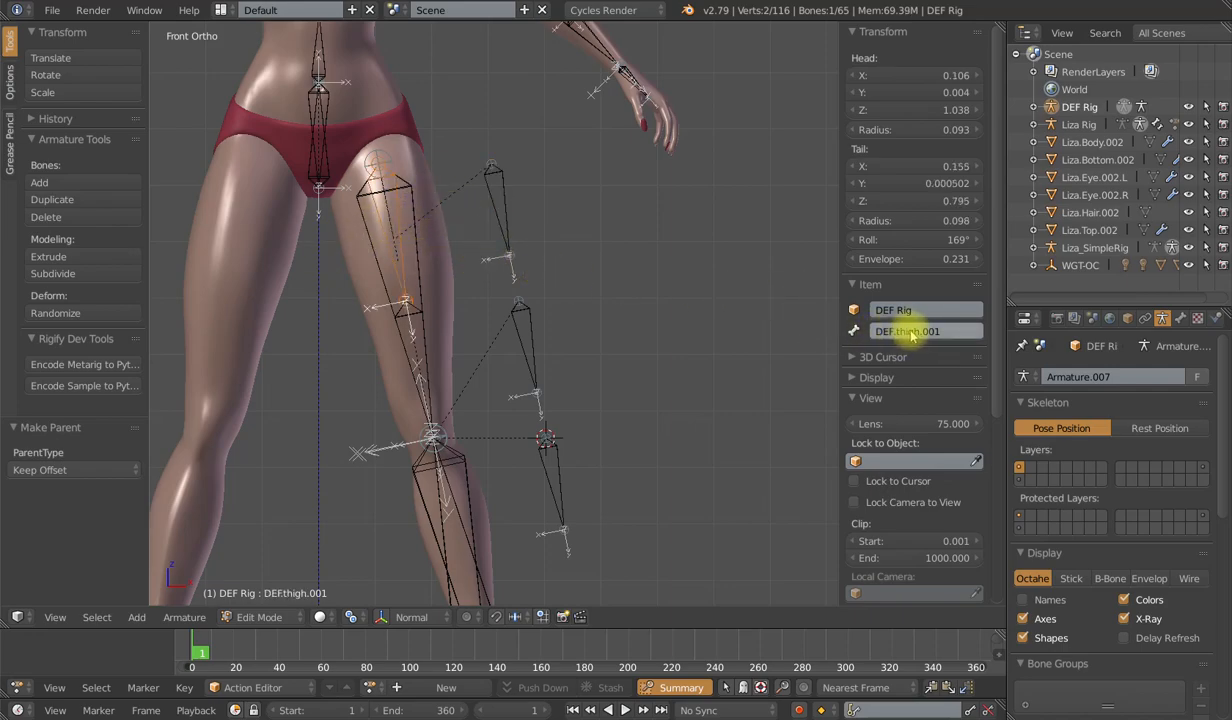
left_click(1180, 317)
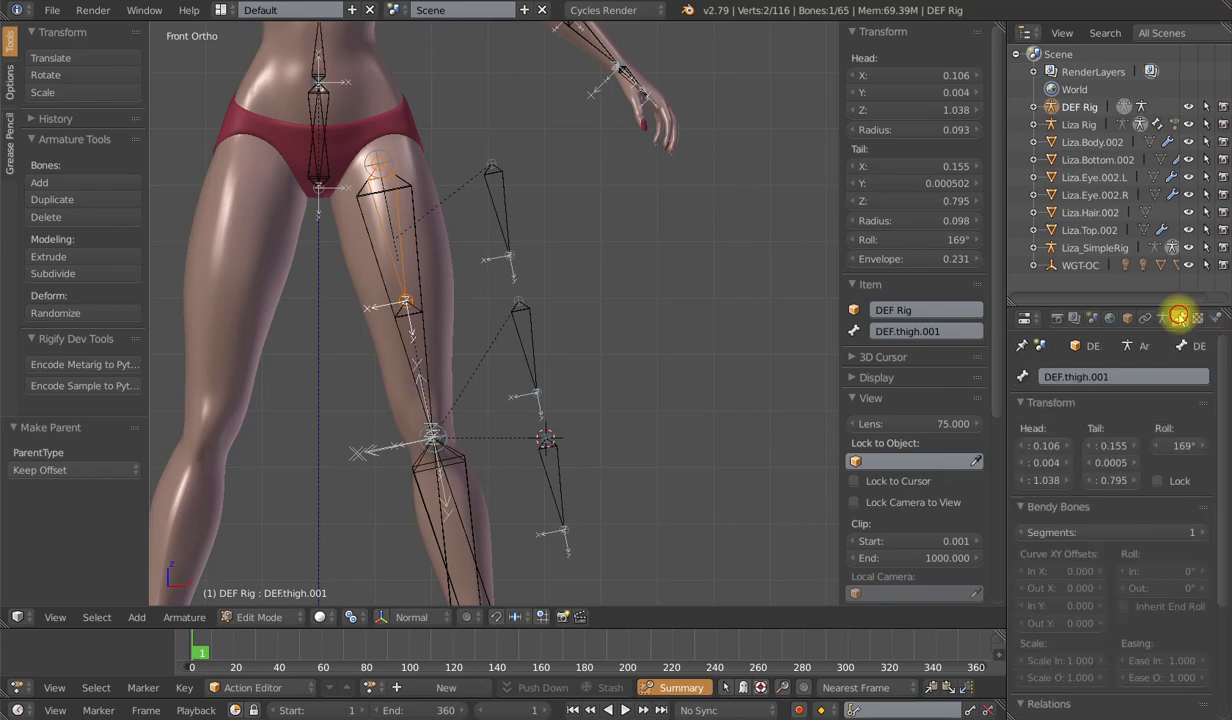
scroll(1160, 513, "down", 1)
scroll(1160, 513, "down", 3)
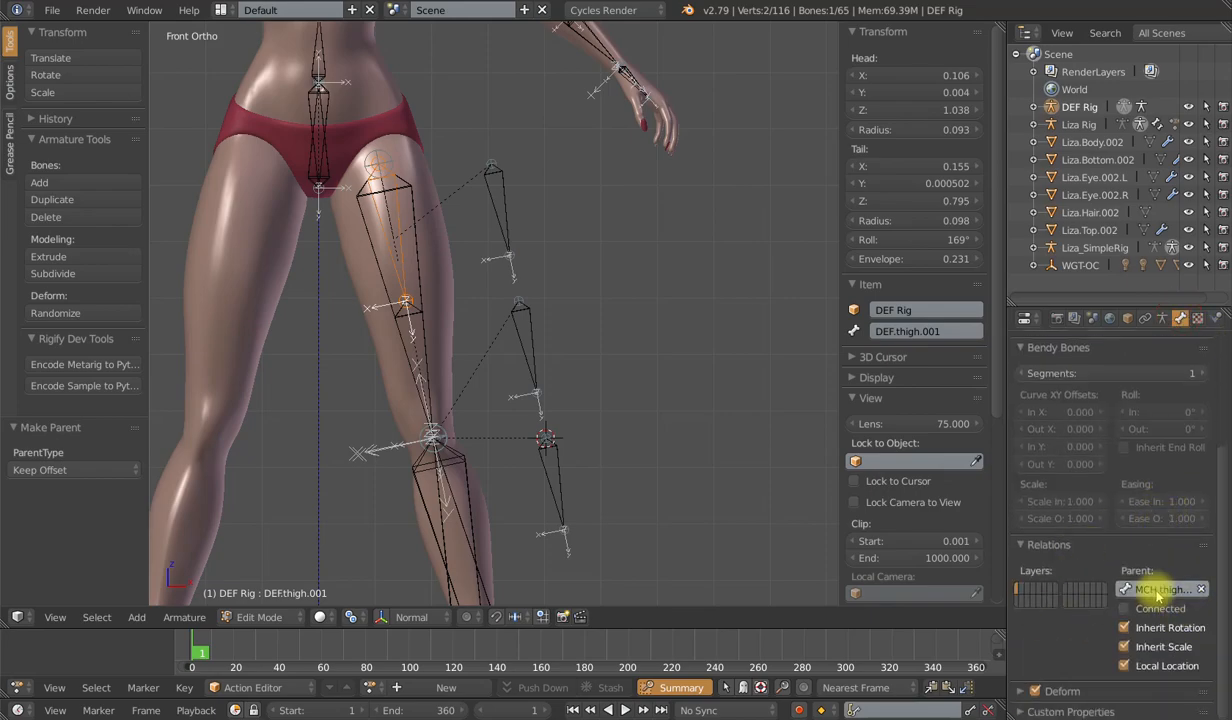
key("ctrl+c")
right_click(495, 203)
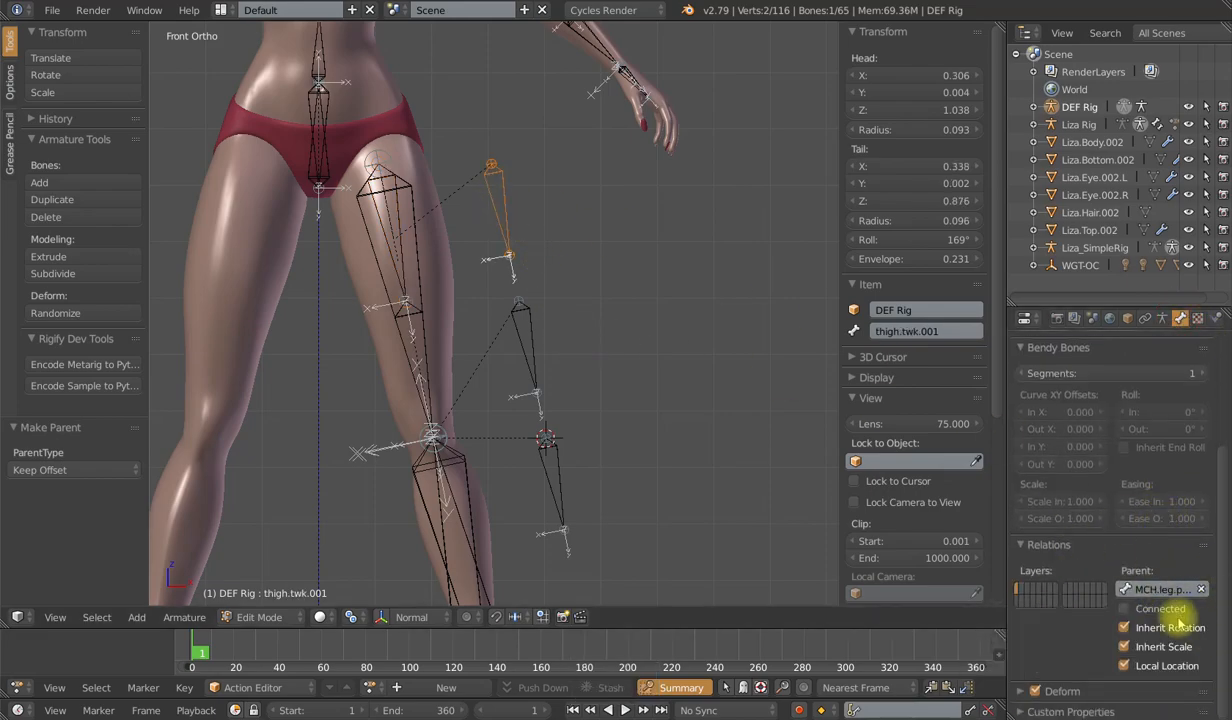
key("ctrl+v")
Switch the rig to Pose Mode and lock all rotation and scale channels of thigh.twk.003.
scroll(588, 387, "down", 1)
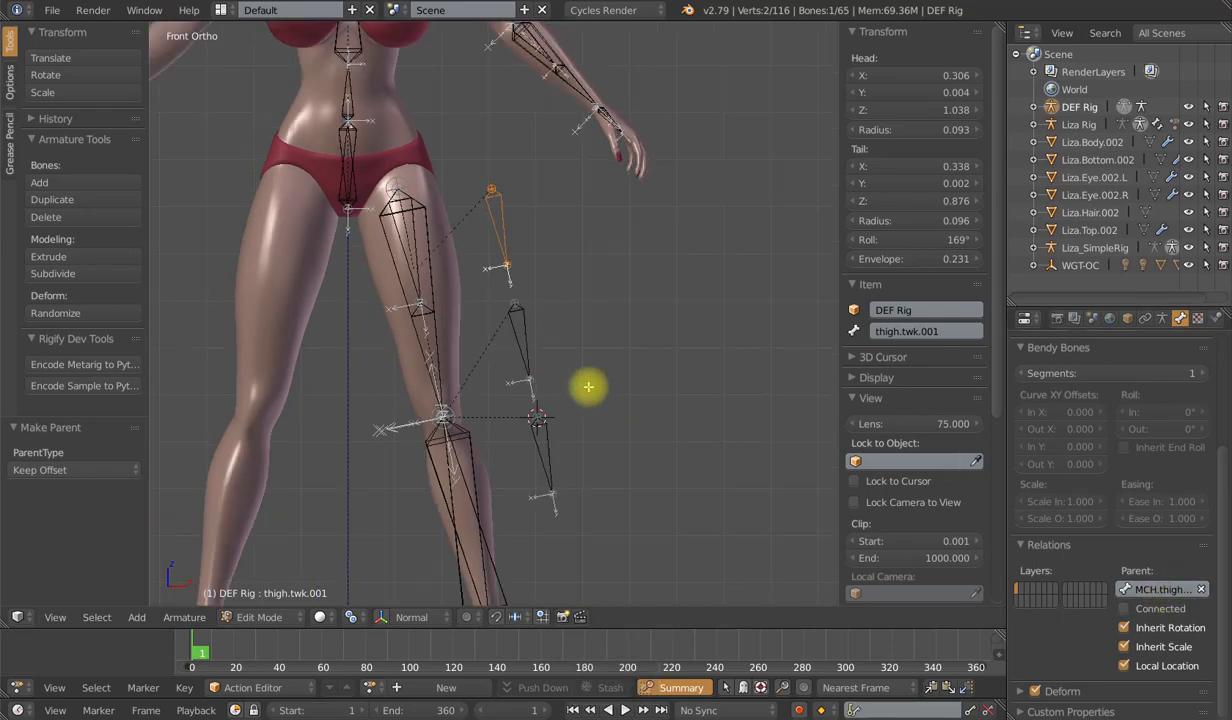
scroll(588, 387, "down", 1)
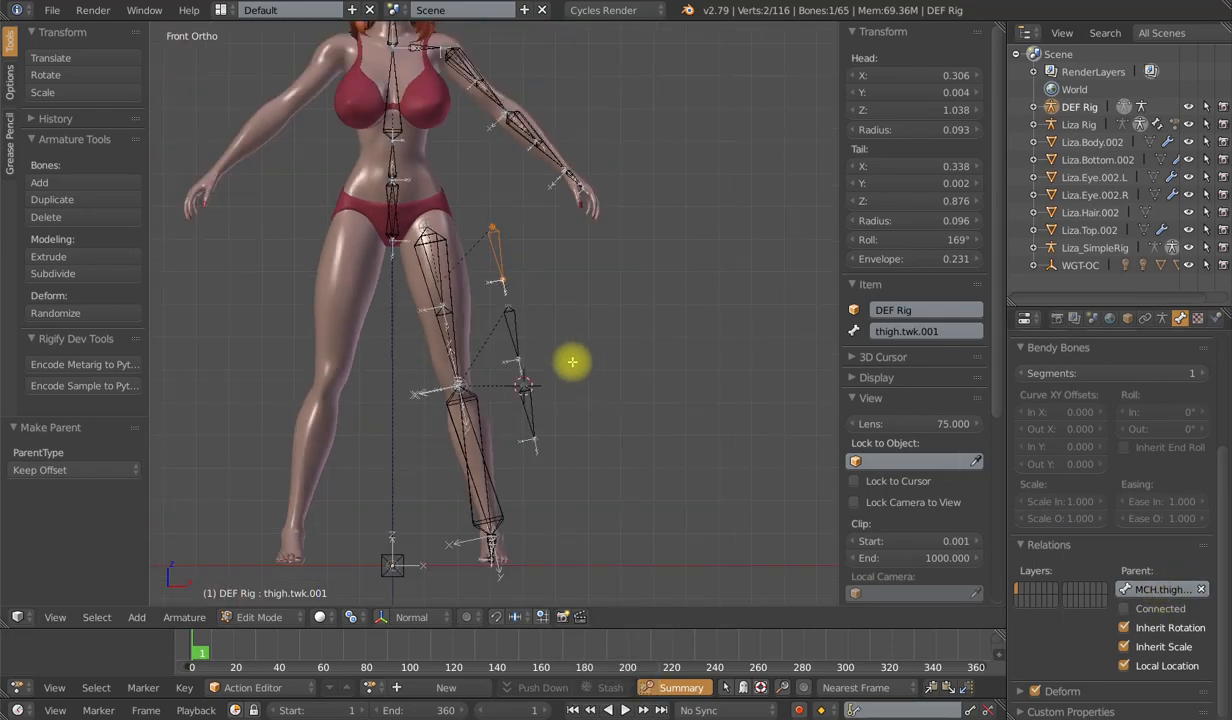
scroll(587, 358, "up", 2)
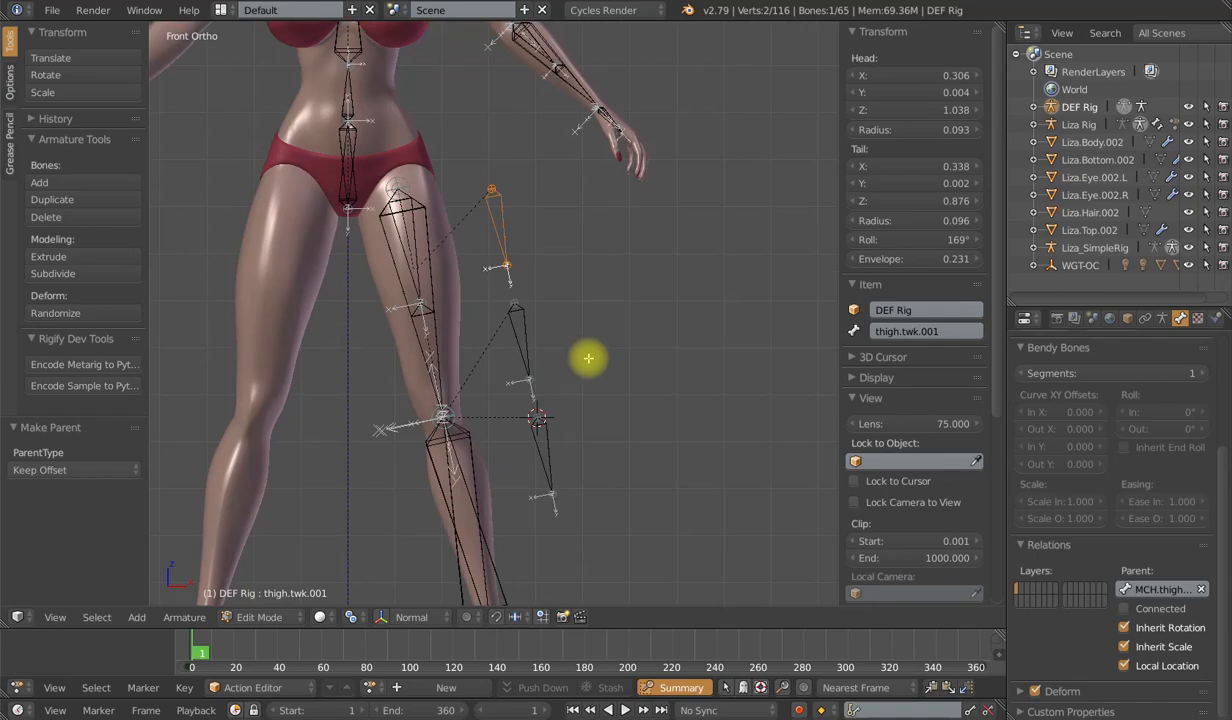
key("Tab")
scroll(586, 357, "down", 2)
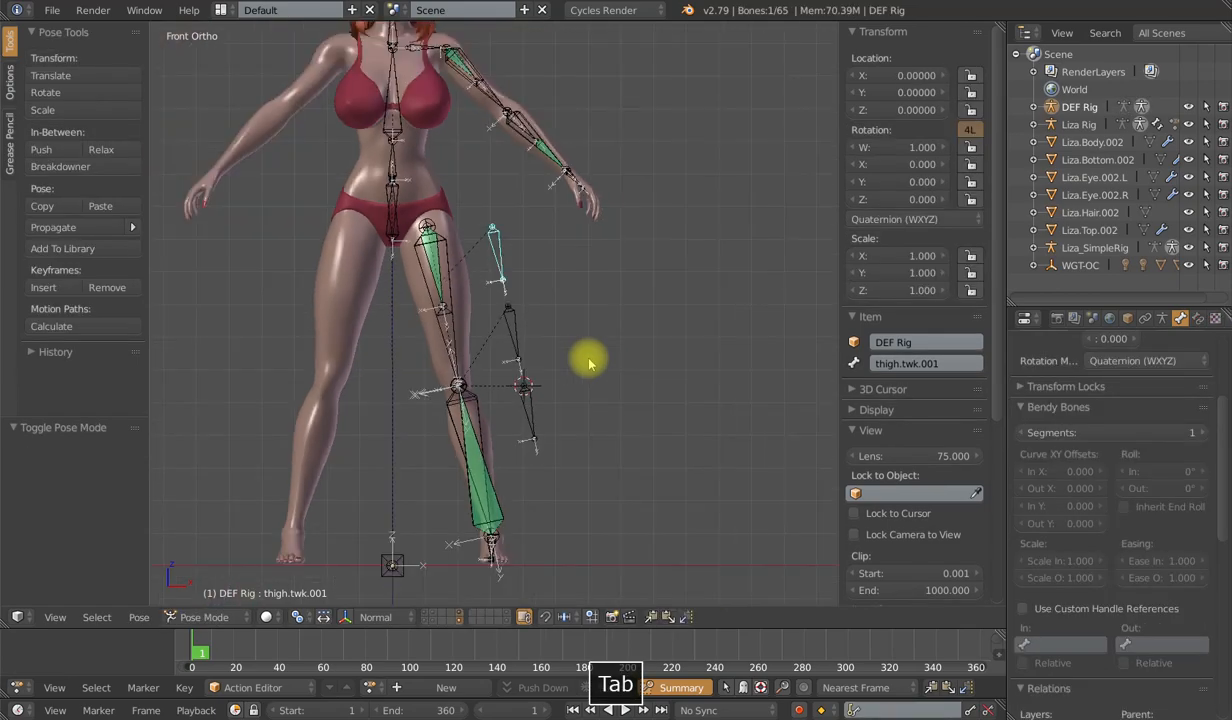
middle_click_drag(569, 352, 561, 370, "shift")
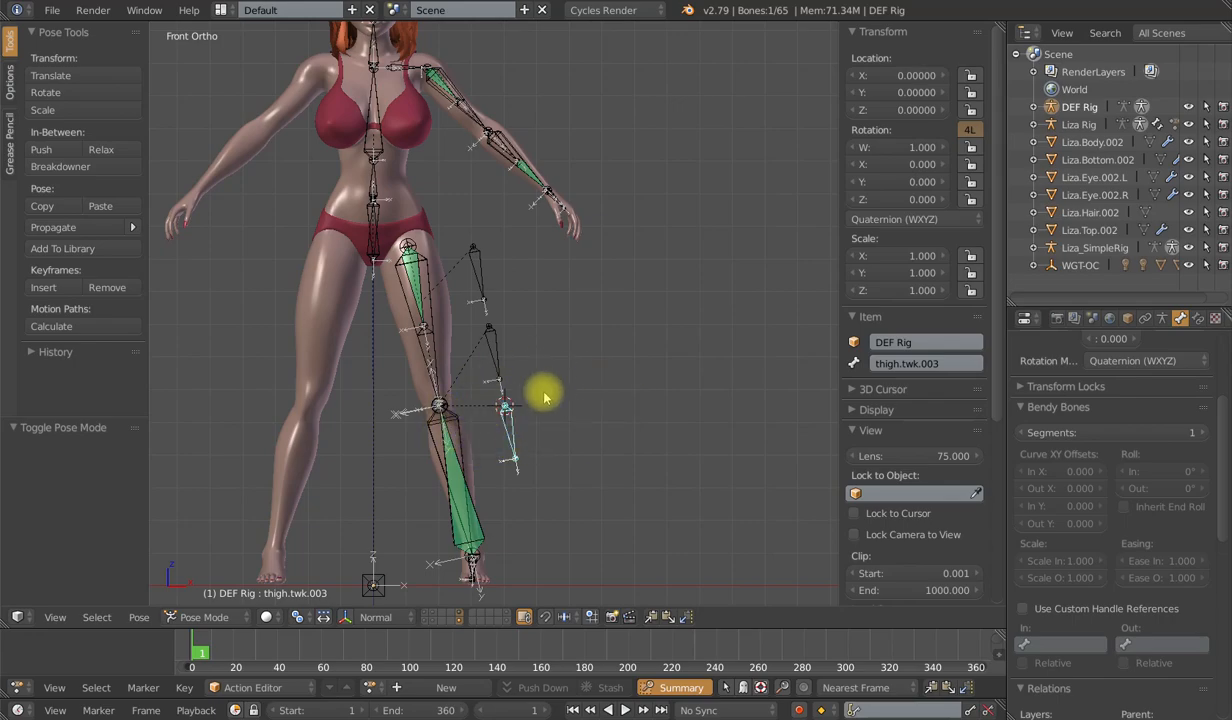
left_click_drag(971, 148, 971, 290)
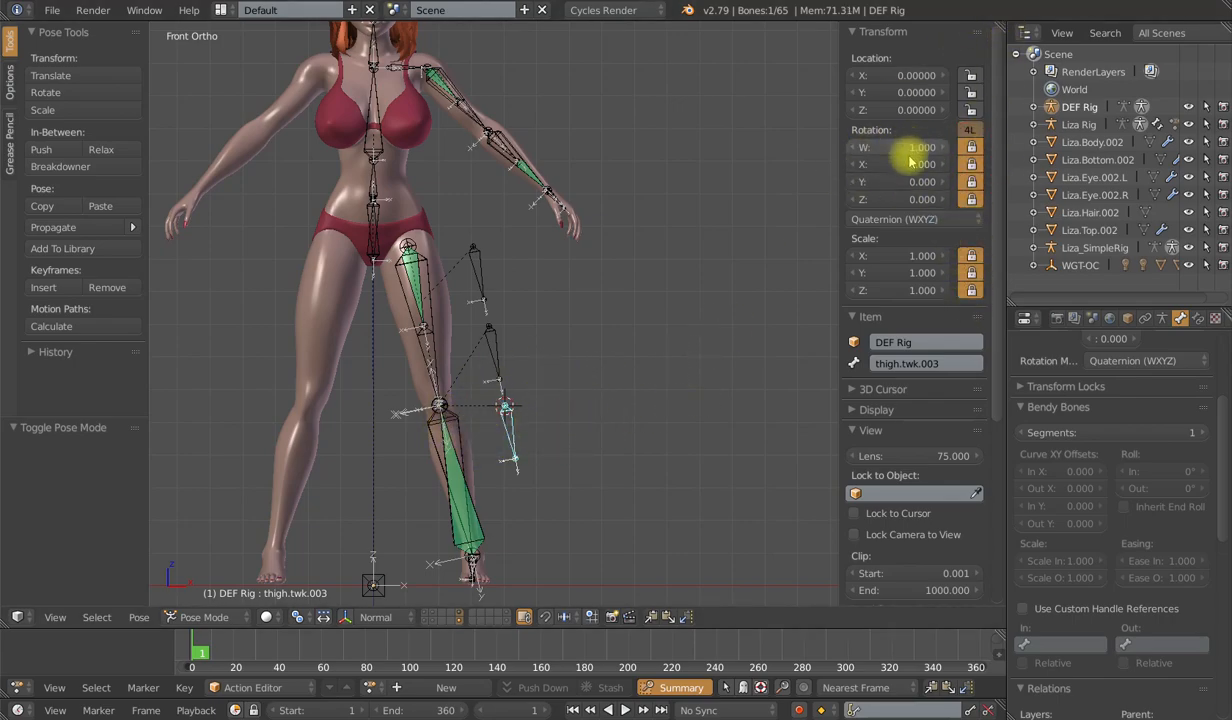
Test a rotation about local Y on thigh.twk.001 and thigh.twk.002, and set both bones' rotation mode to XZY Euler.
right_click(494, 345)
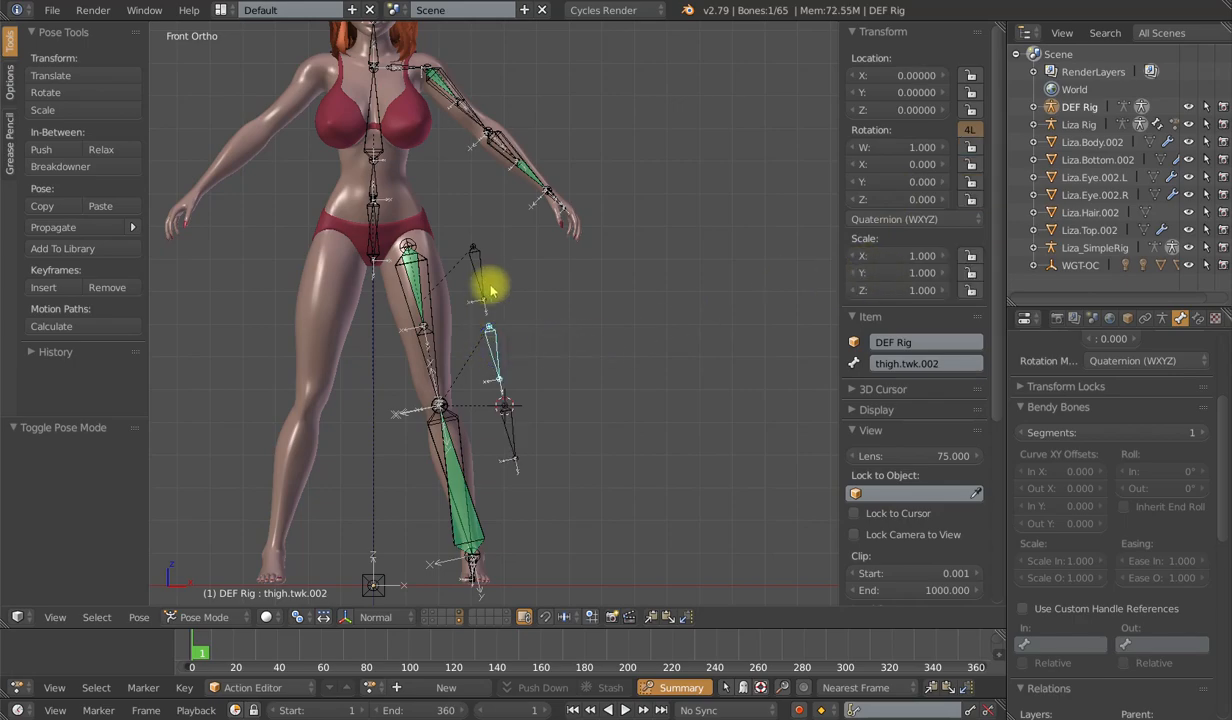
right_click(487, 270, "shift")
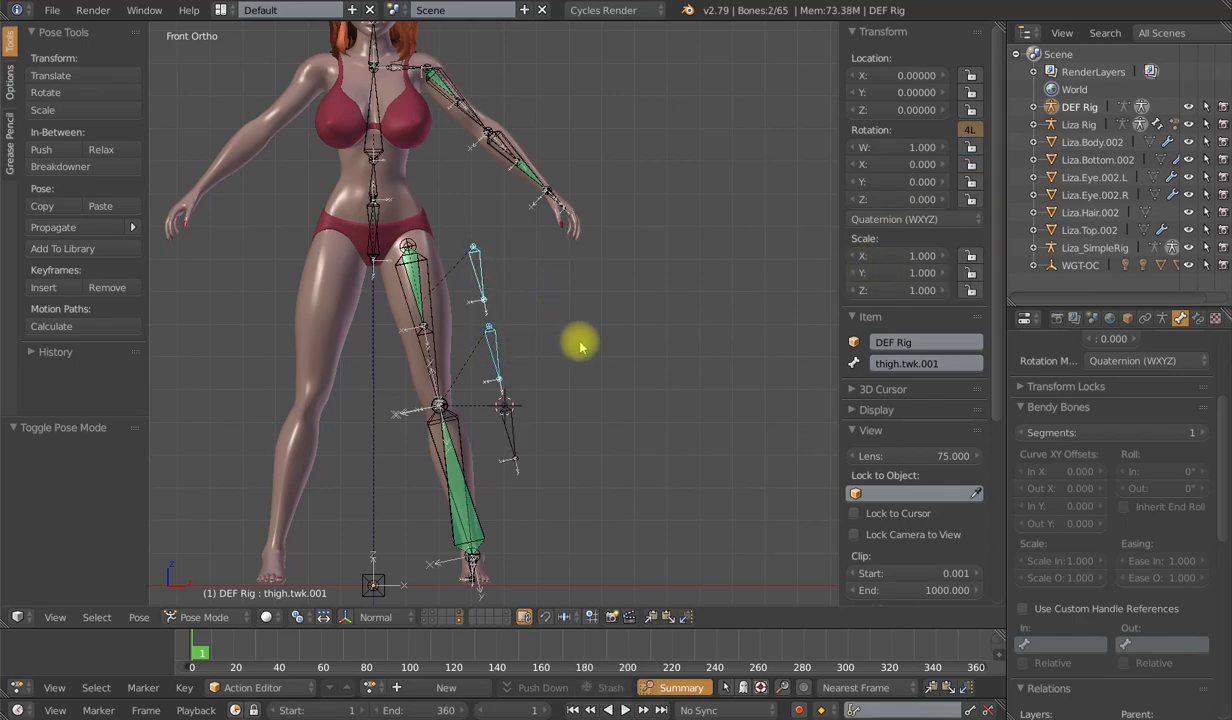
key("r")
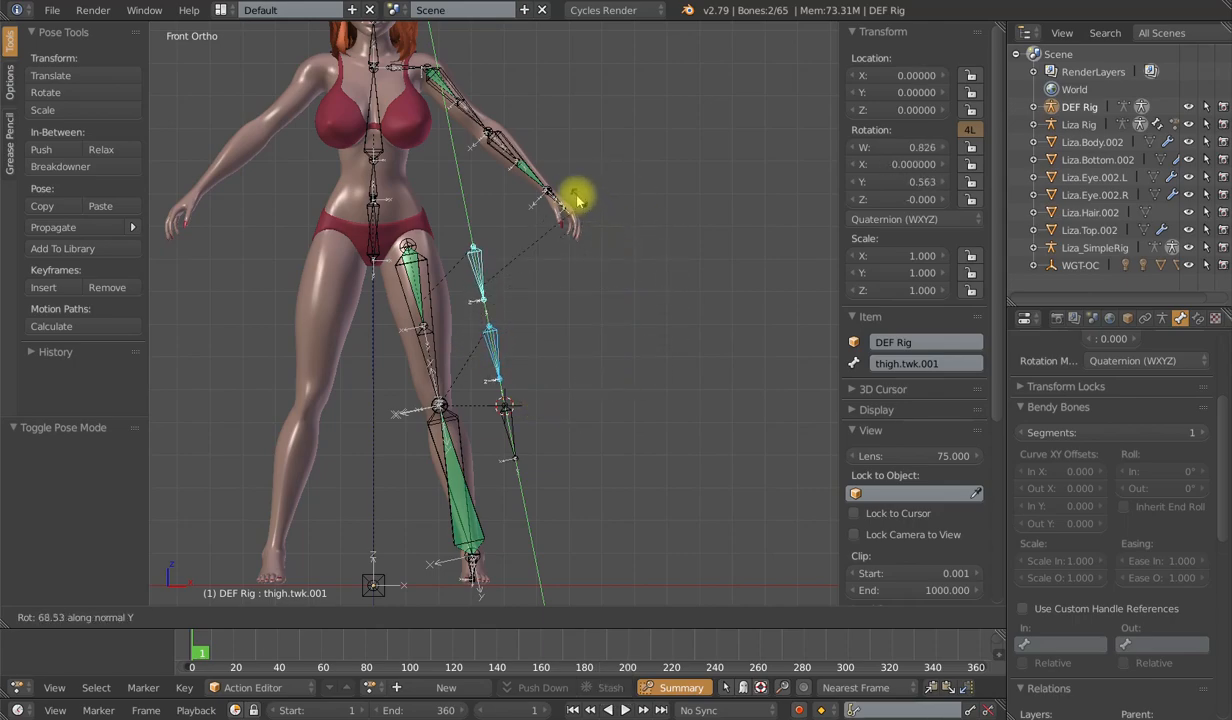
right_click(627, 311)
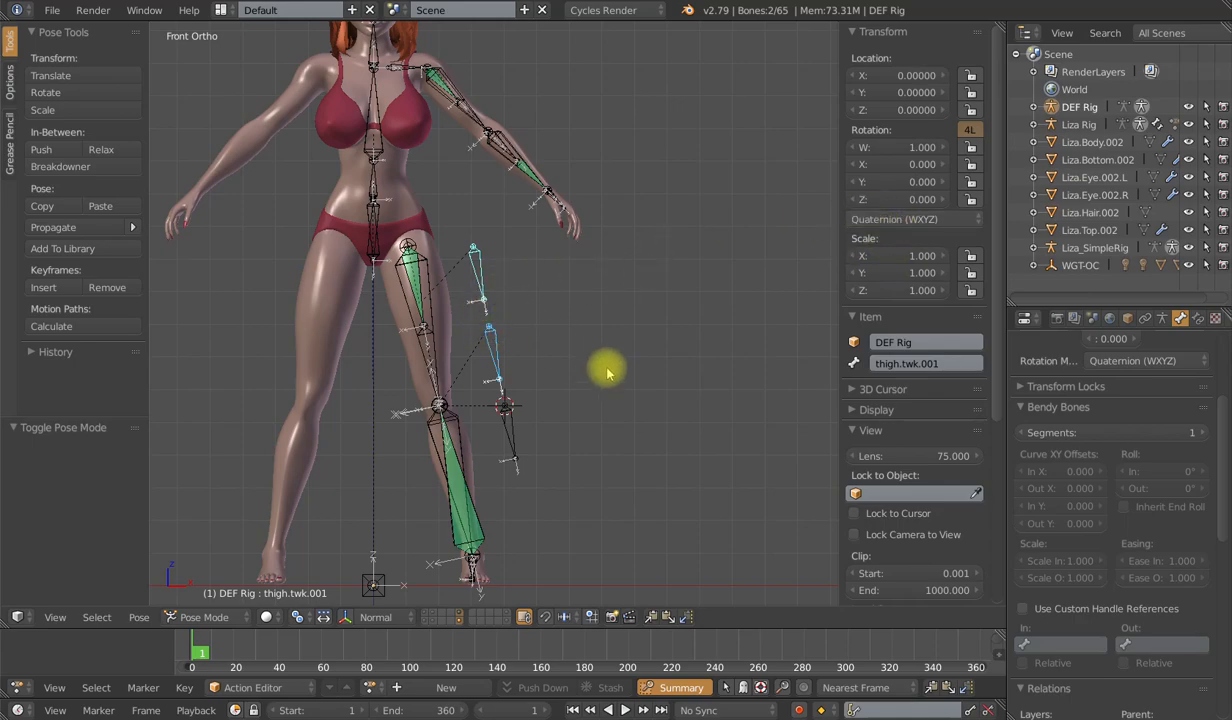
key("ctrl+r")
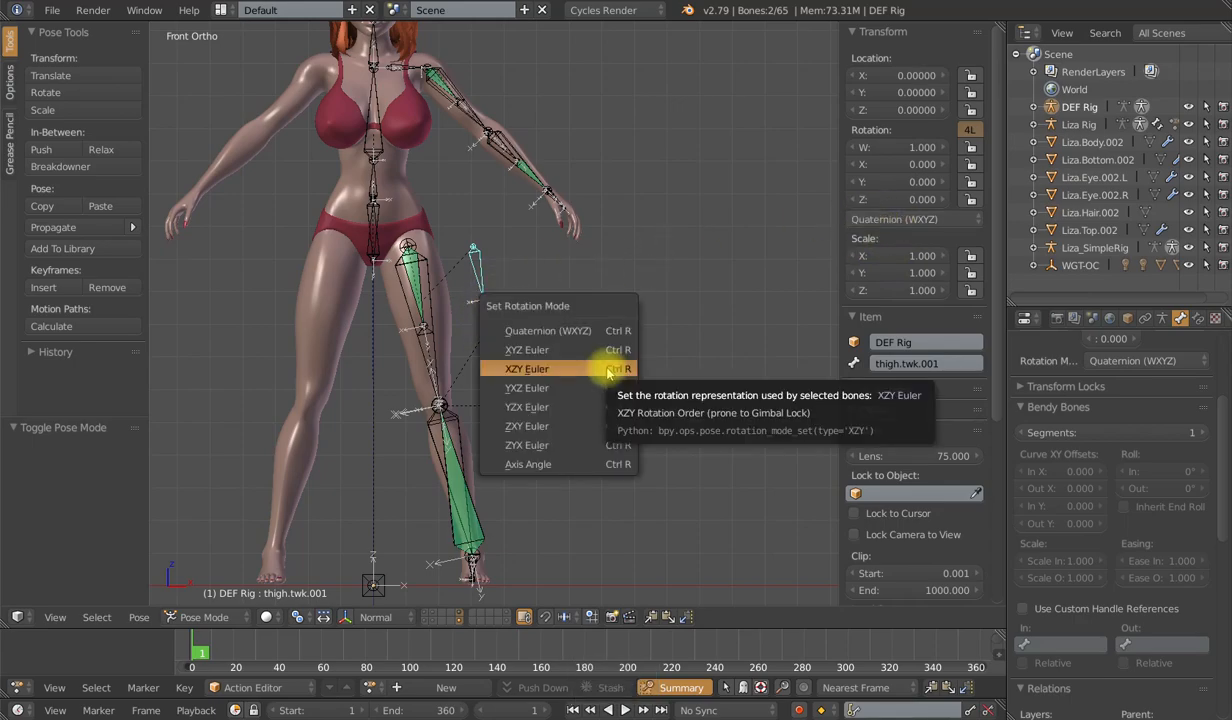
left_click(535, 370)
Lock the X and Z rotation and the Y scale of thigh.twk.001 and thigh.twk.002.
left_click(487, 284)
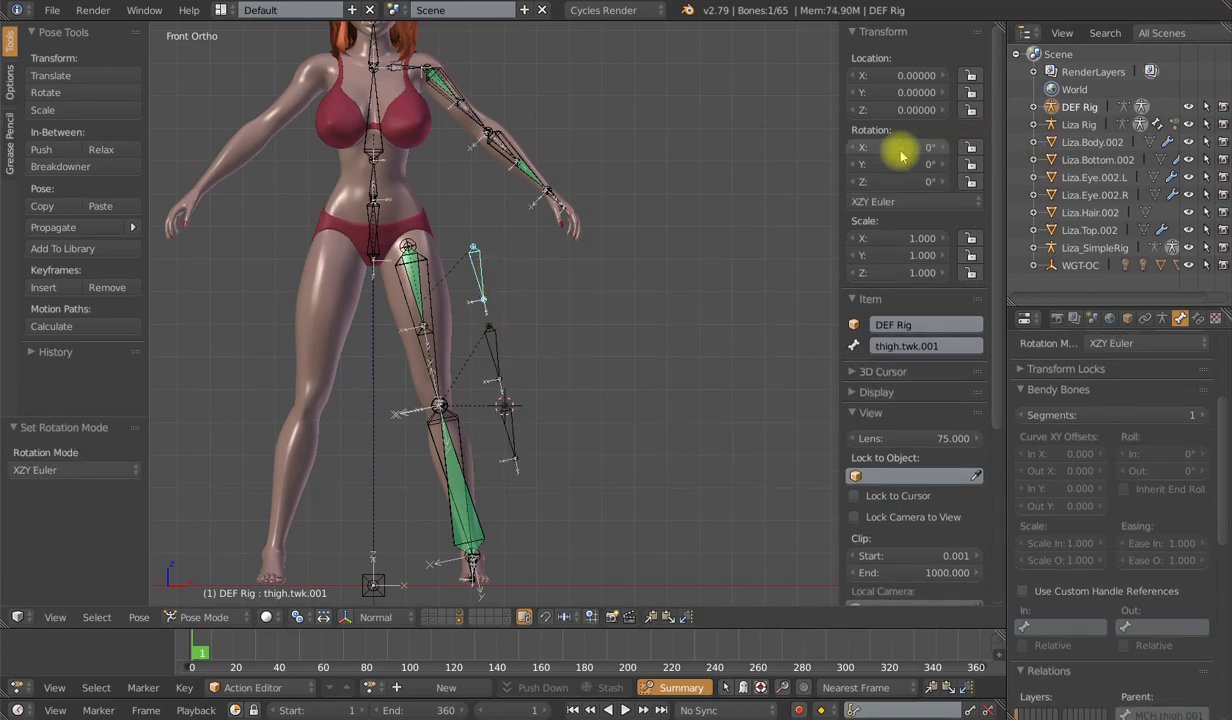
left_click(971, 147)
left_click(491, 333)
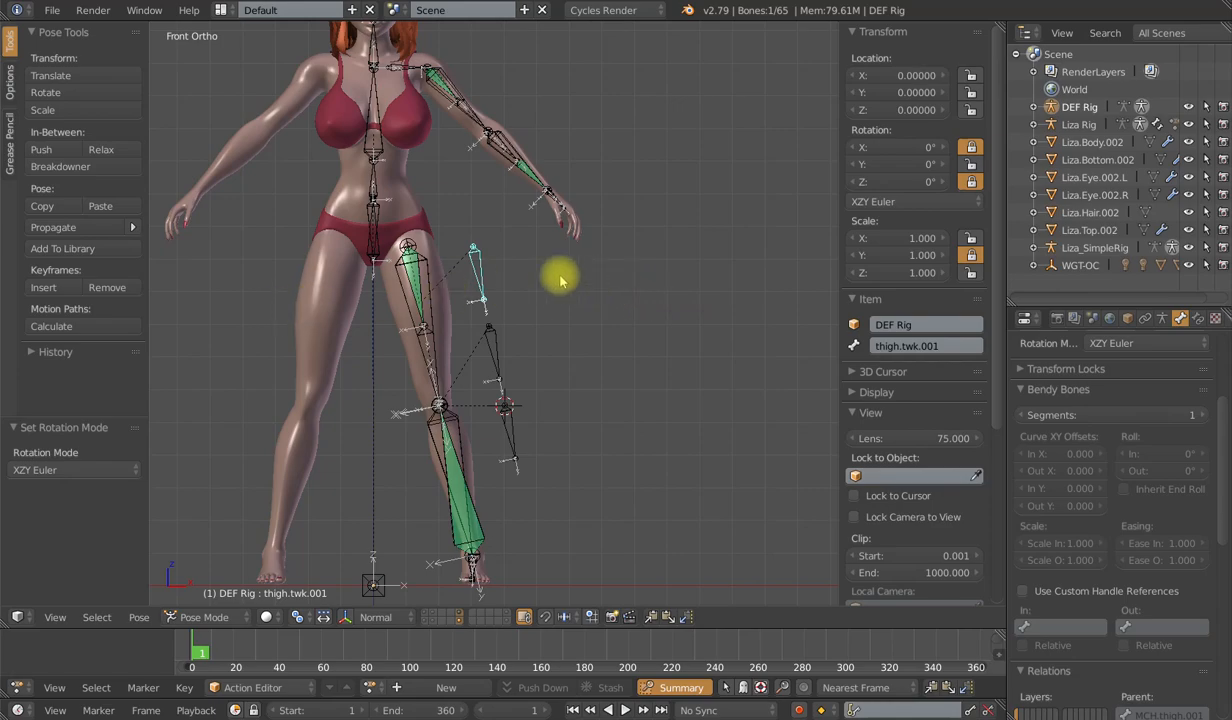
Examine the widget objects on their scene layer for a suitable control shape and return to the character and rig layers.
scroll(620, 348, "down", 1)
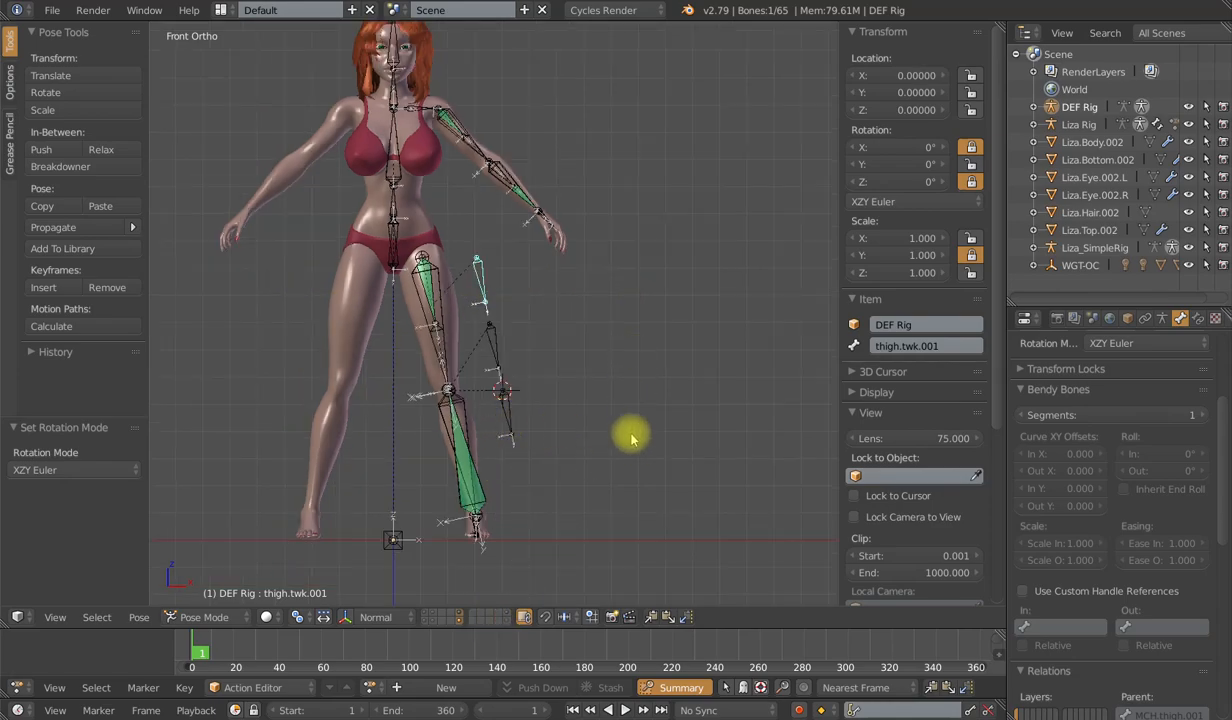
left_click(488, 613)
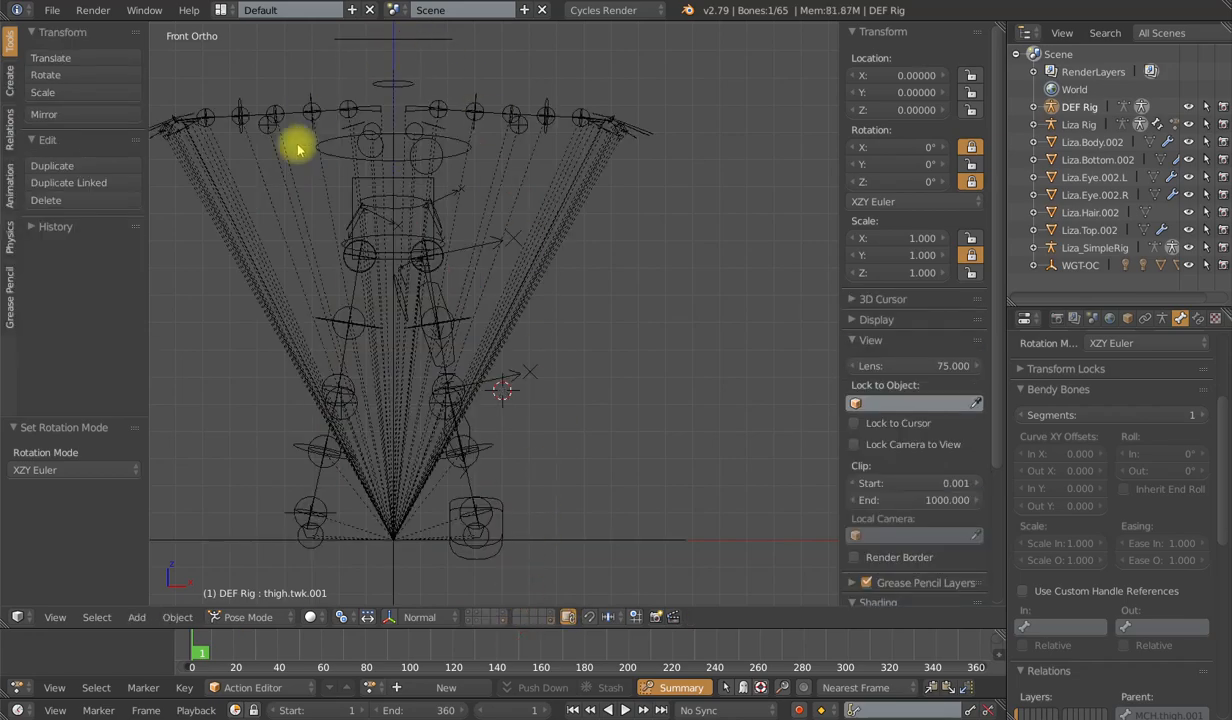
left_click(440, 110)
left_click(474, 108)
left_click(440, 163)
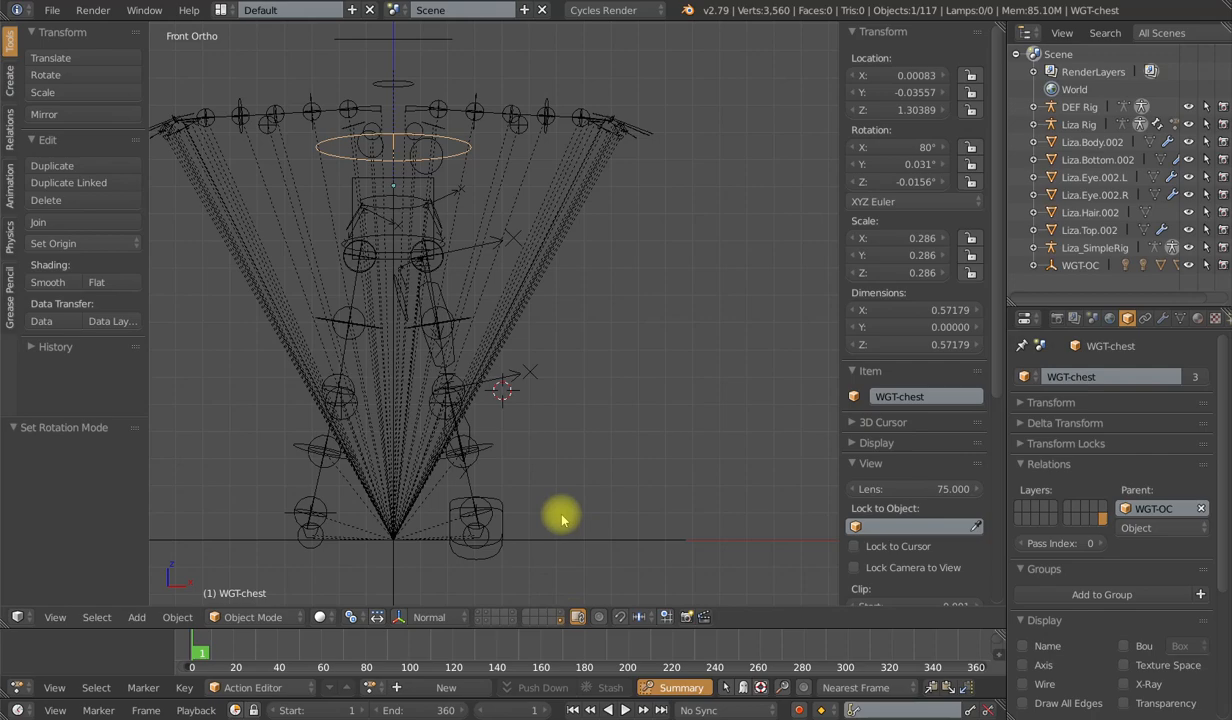
left_click(512, 617)
left_click(515, 621, "shift")
middle_click_drag(511, 358, 491, 374, "shift")
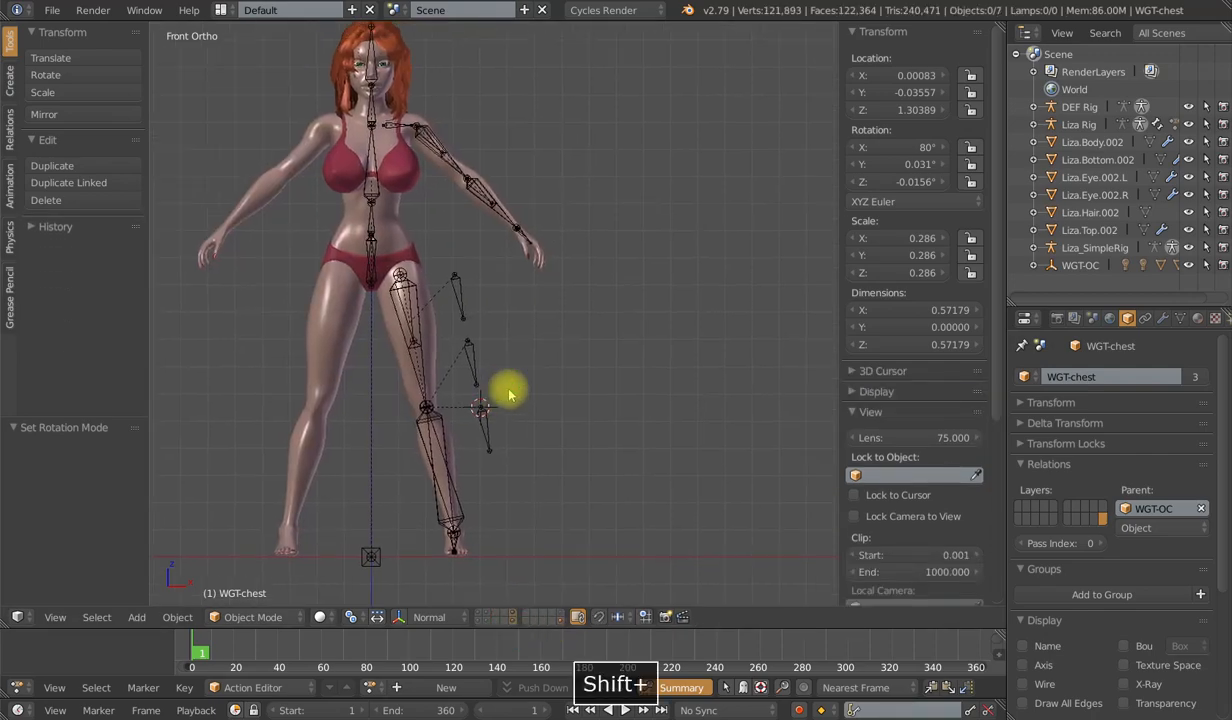
Assign WGT-shoulder.L as the custom shape of thigh.twk.001.
scroll(490, 374, "up", 2)
right_click(446, 289)
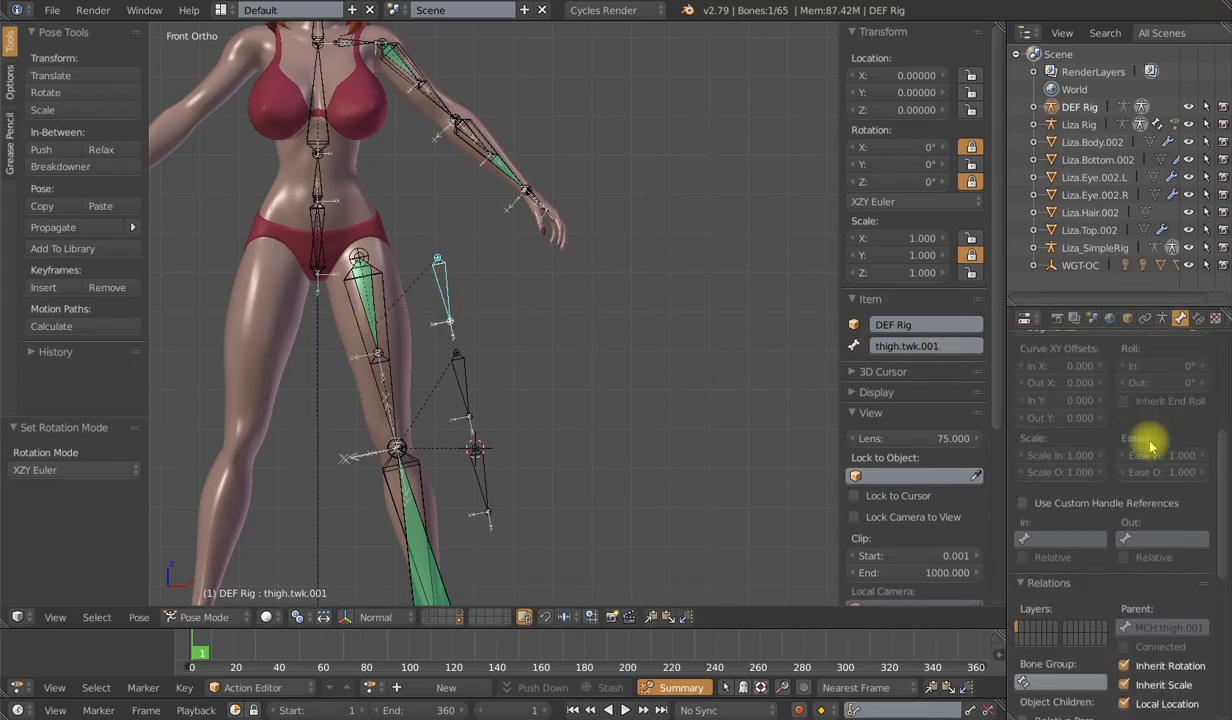
scroll(1106, 425, "down", 3)
scroll(1158, 600, "down", 3)
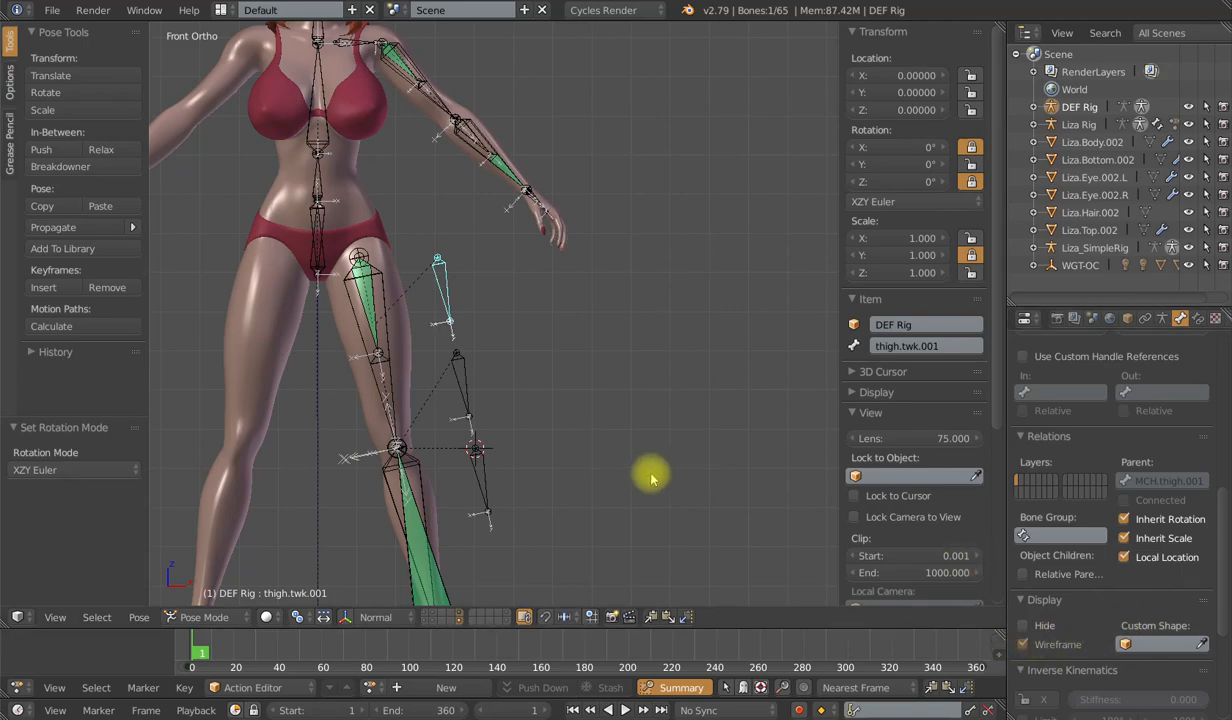
left_click(1150, 646)
type("wgt-sh")
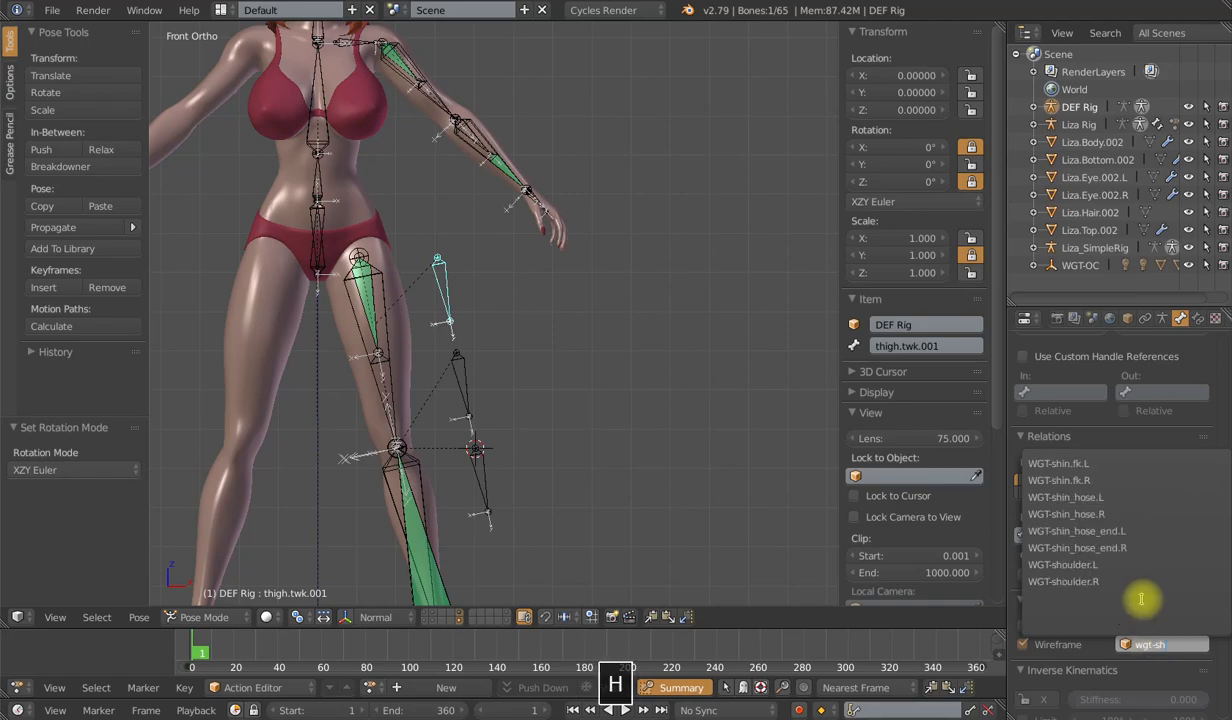
left_click(1062, 564)
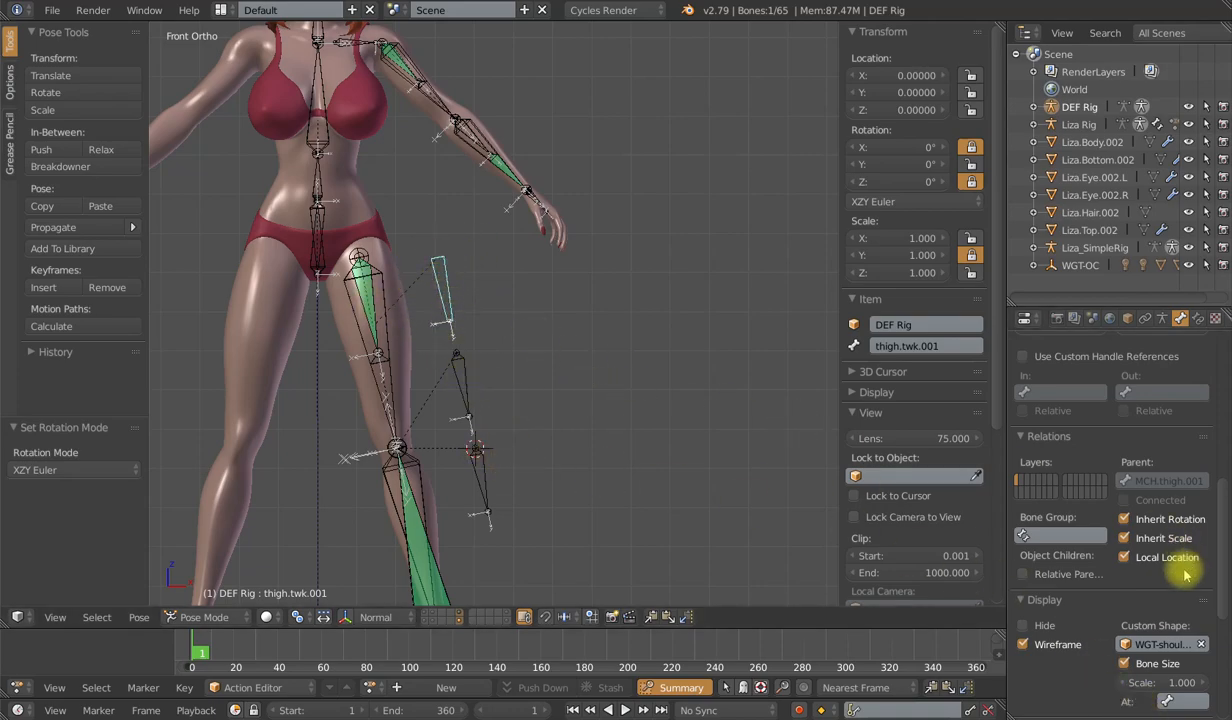
Copy the custom shape of thigh.twk.001 to thigh.twk.002.
key("ctrl+c")
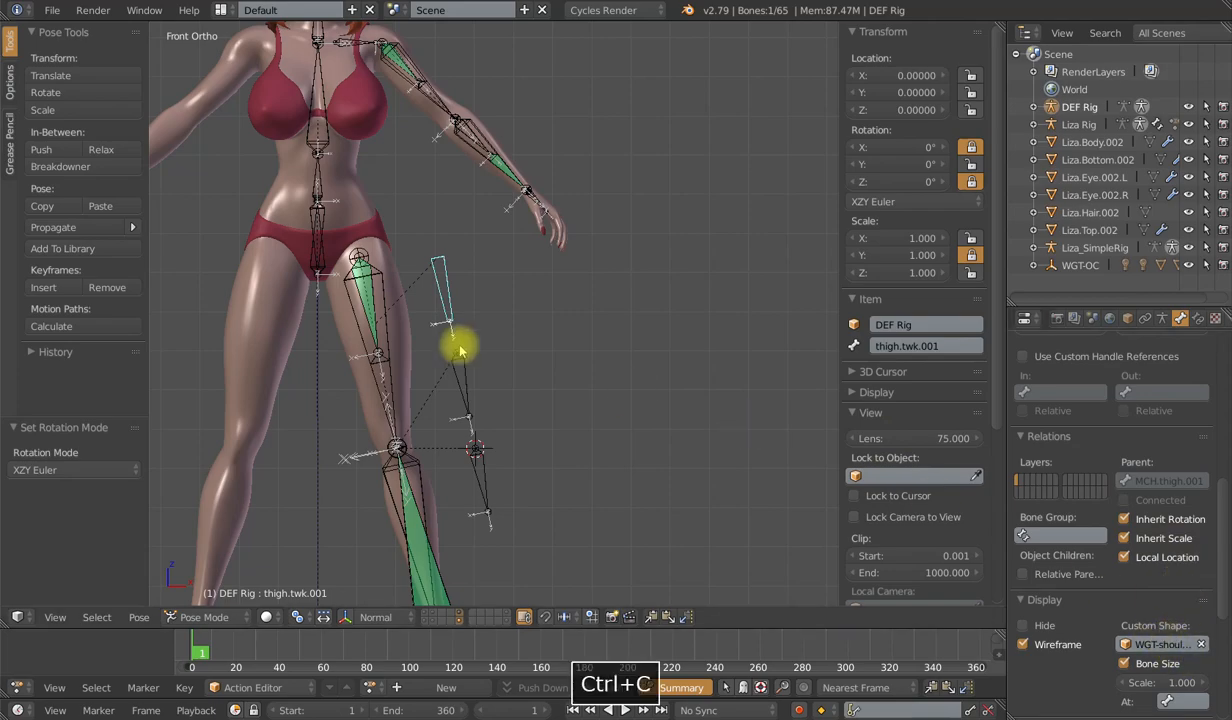
right_click(456, 357)
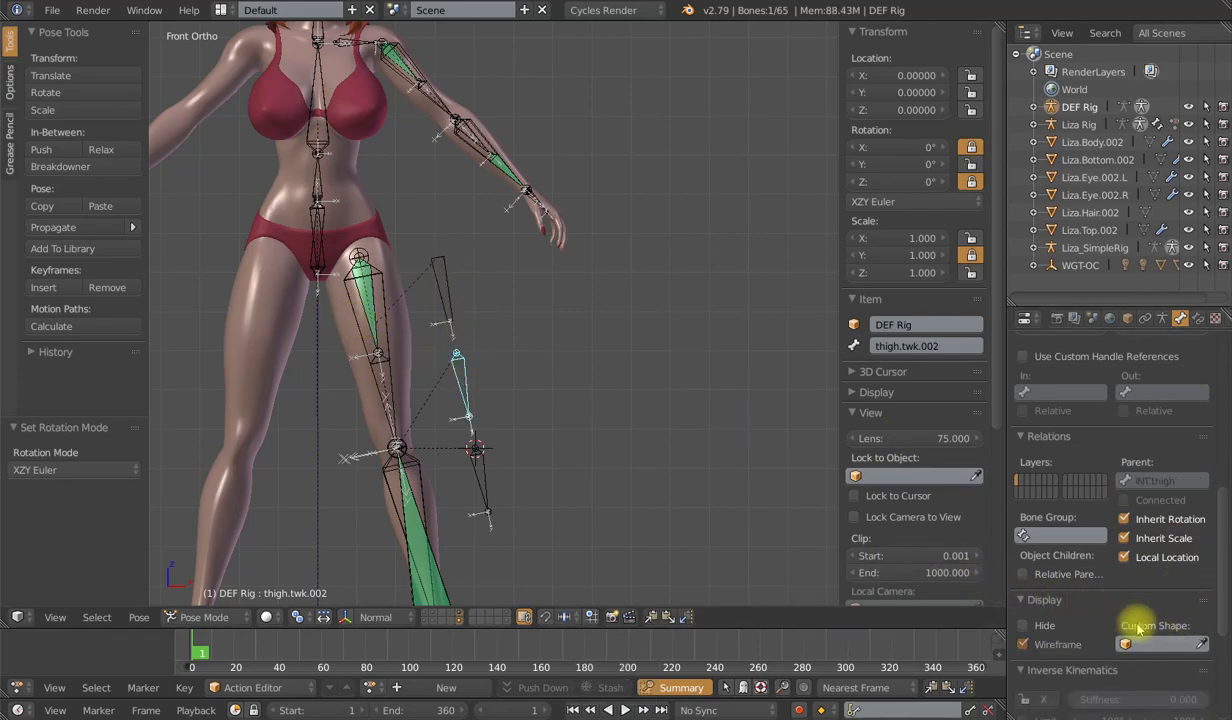
key("ctrl+v")
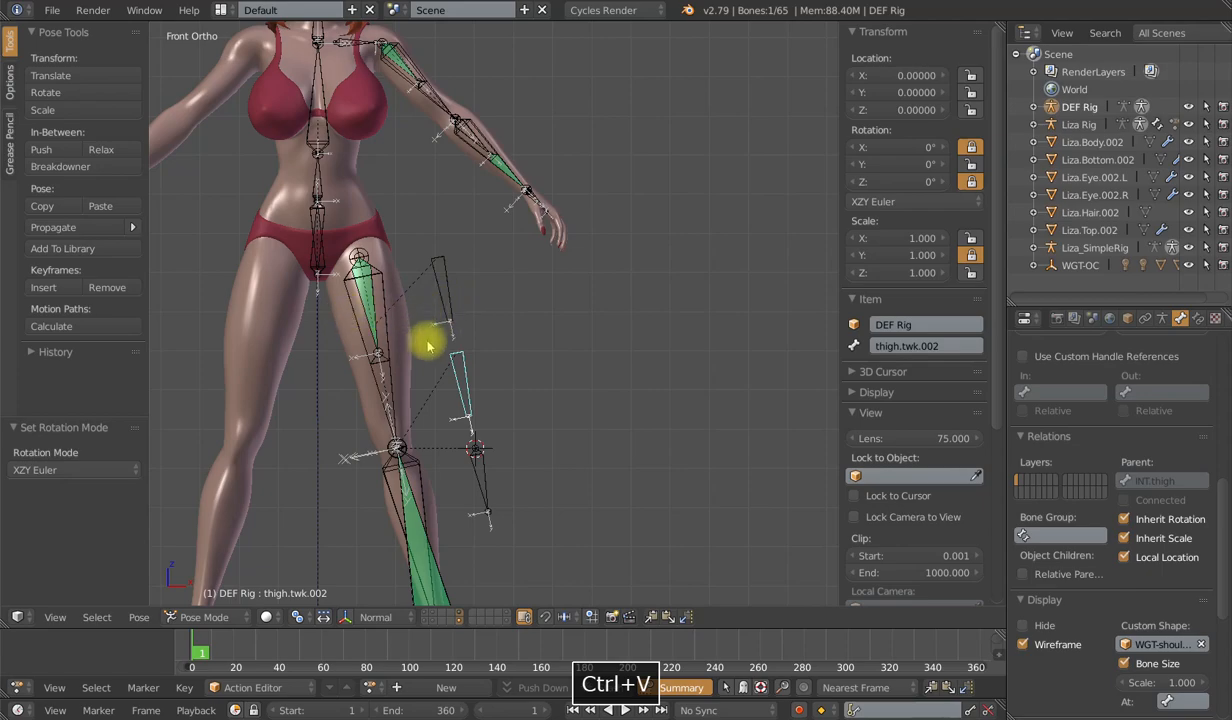
Assign WGT-thigh_hose_end.L as the custom shape of thigh.twk.003 and set its display scale to 0.540.
right_click(481, 481)
left_click(1157, 662)
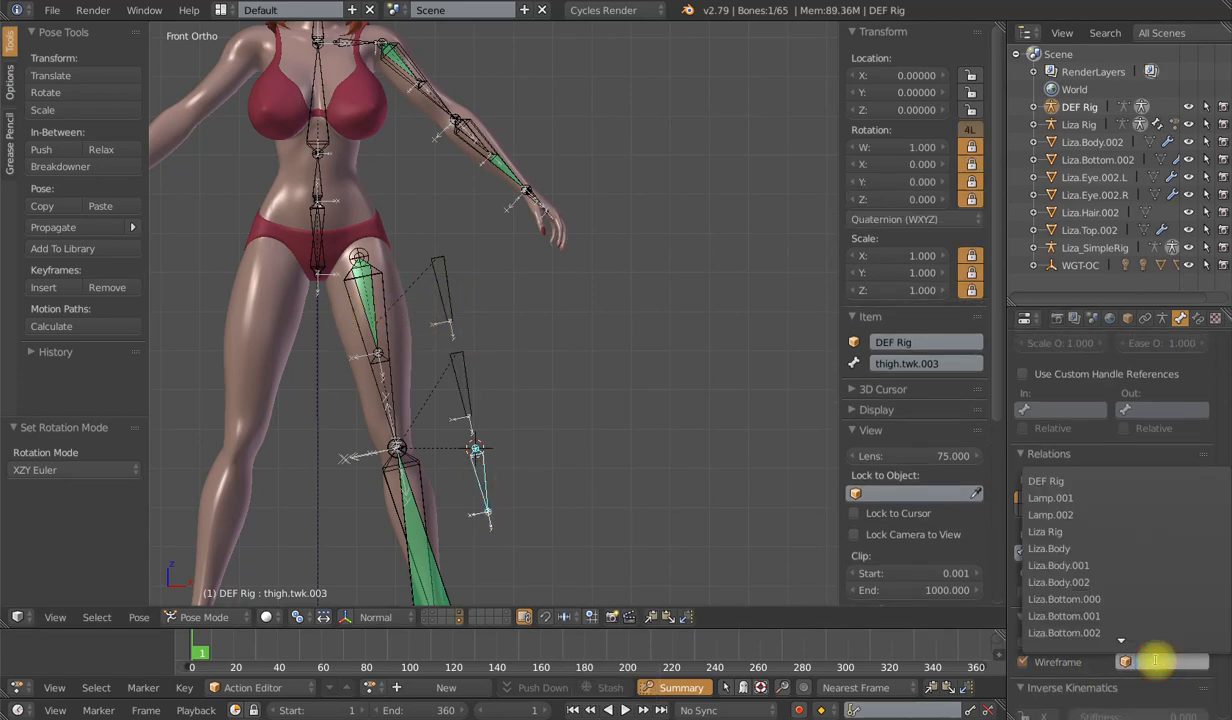
type("wgt")
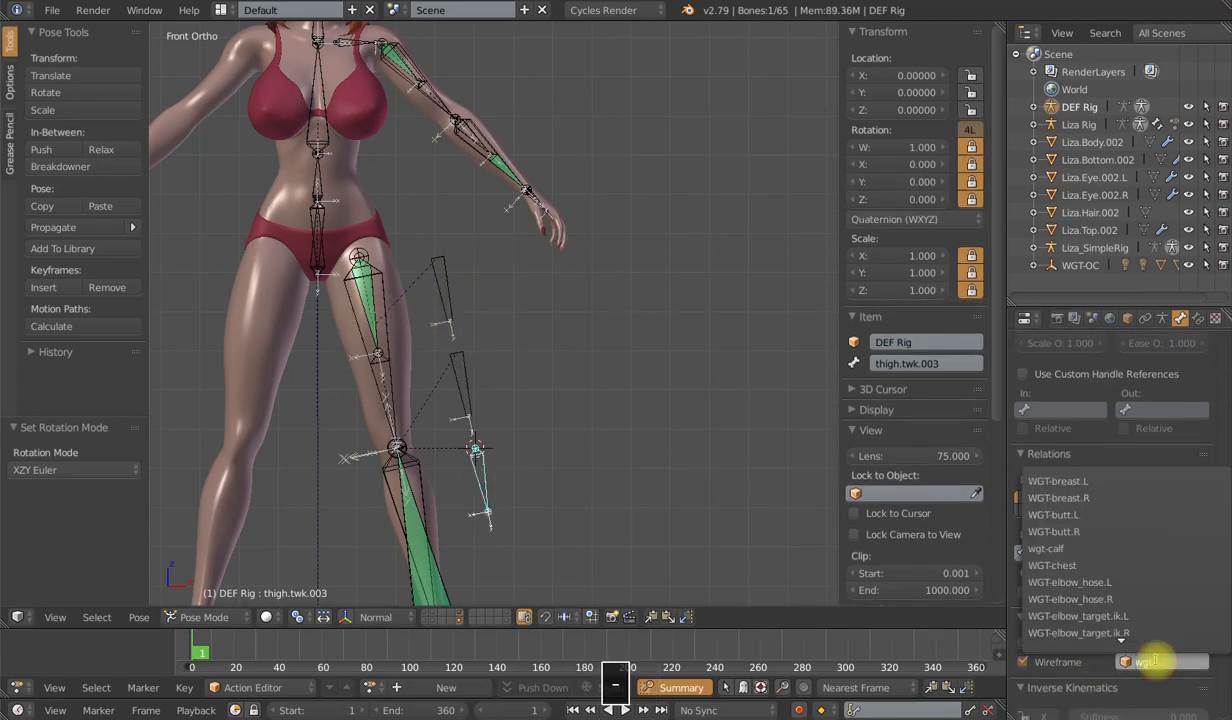
type("-th")
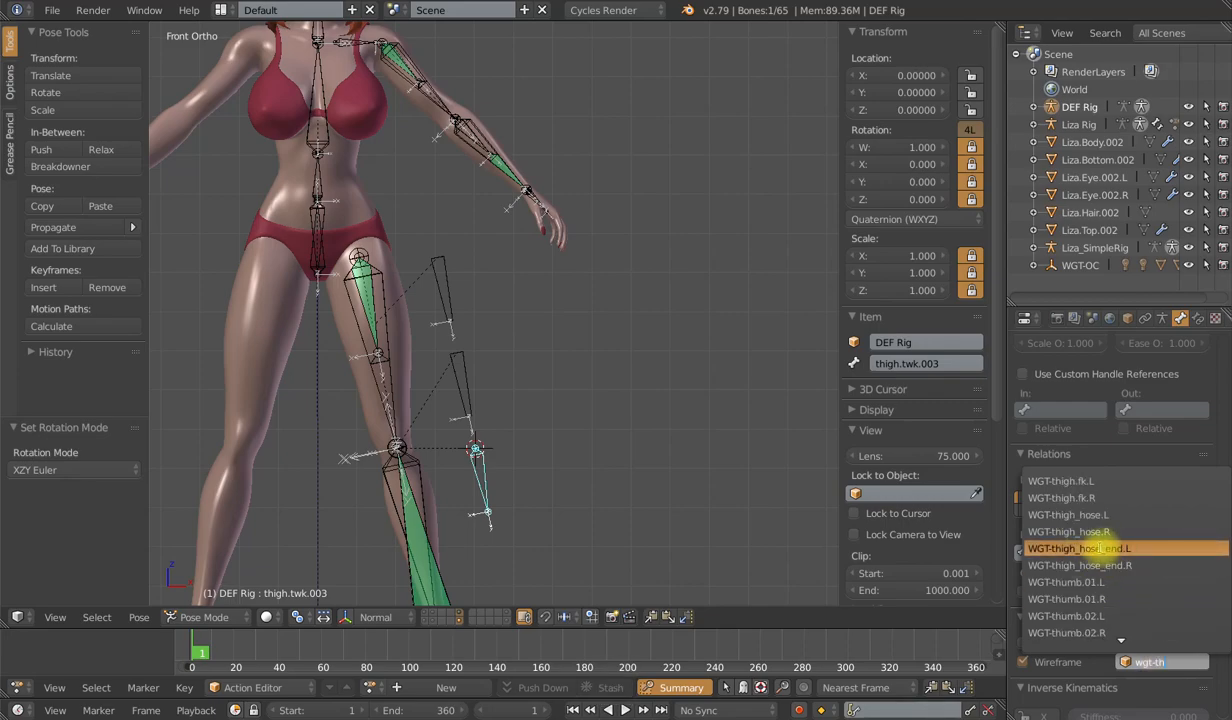
left_click(1078, 548)
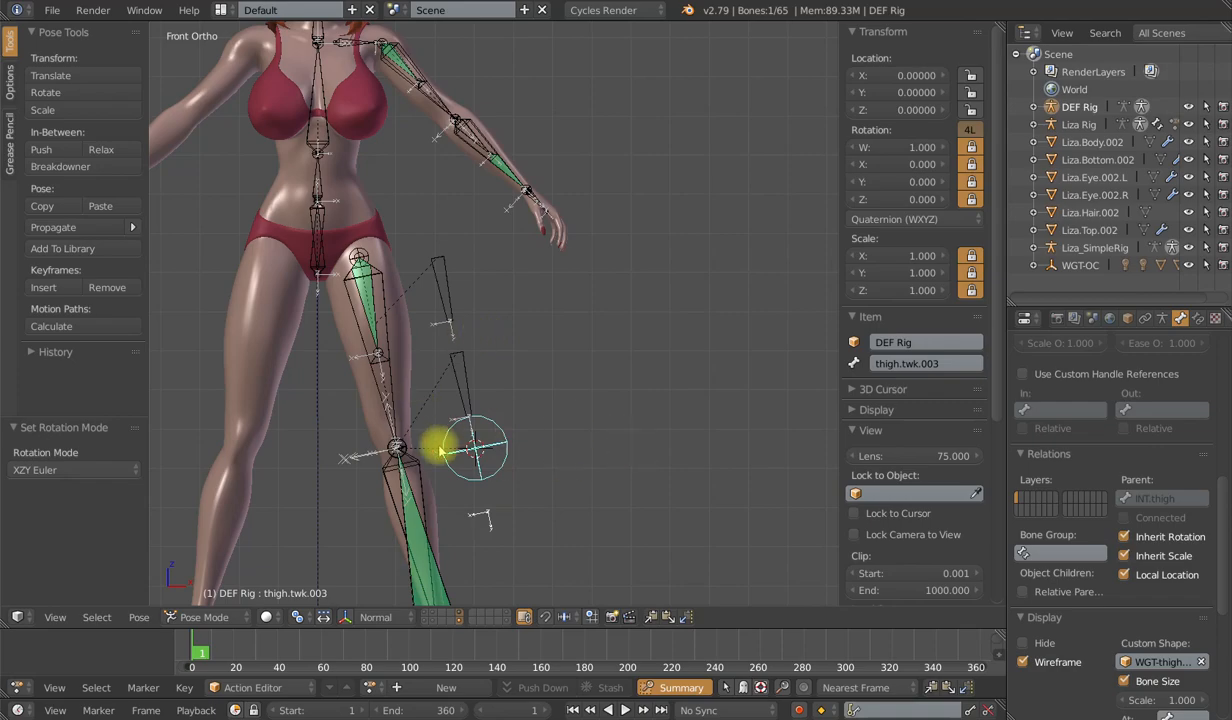
scroll(1128, 655, "down", 1)
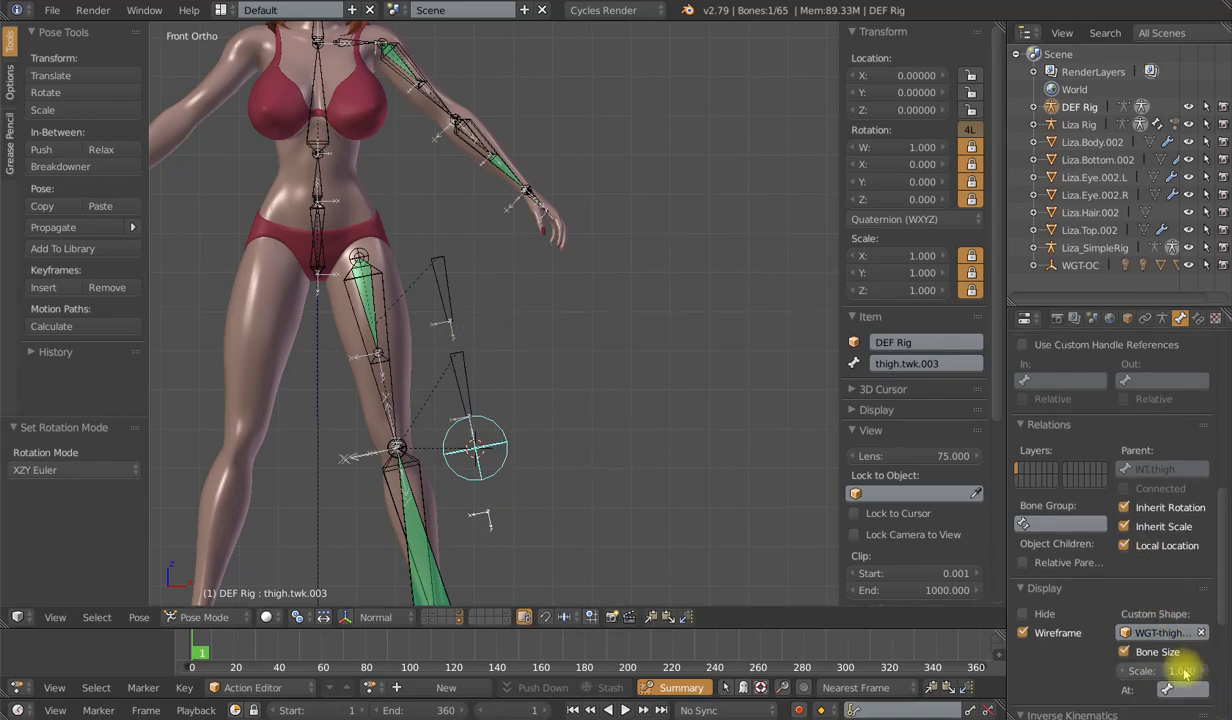
left_click_drag(1177, 673, 1140, 673, "shift")
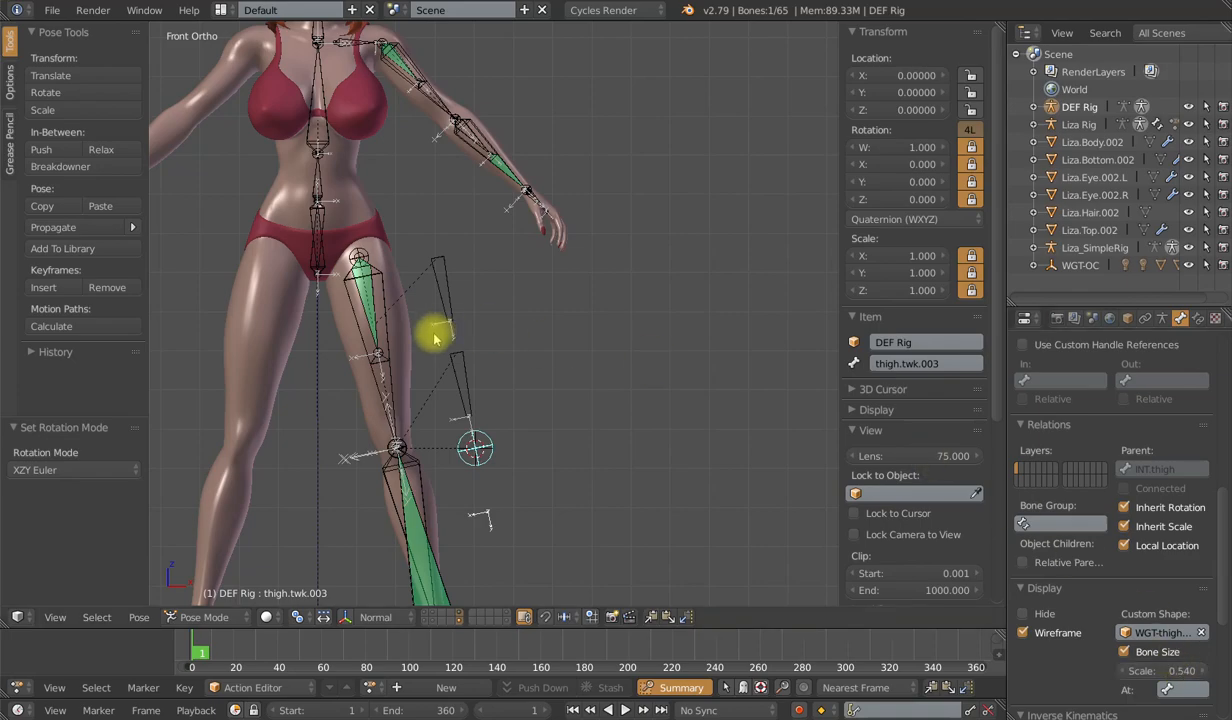
Set the custom shape scale of thigh.twk.002 to 1.5 and copy the shape settings to thigh.twk.001.
right_click(454, 393)
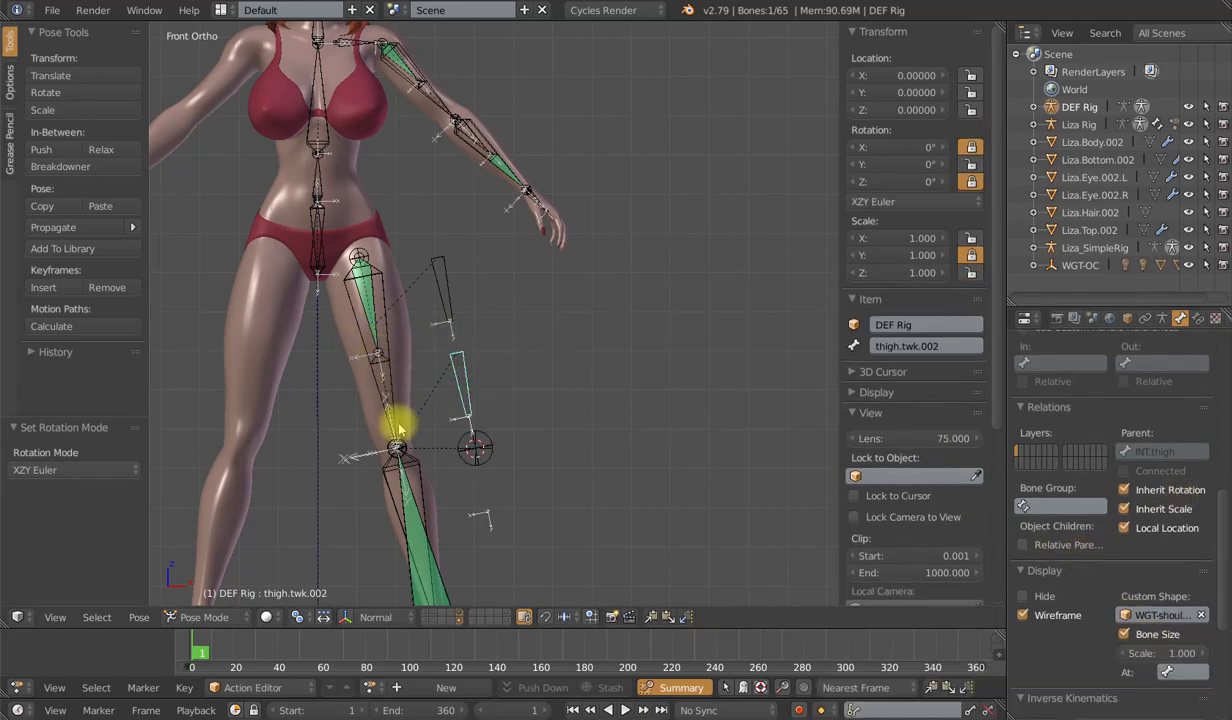
left_click(1142, 654)
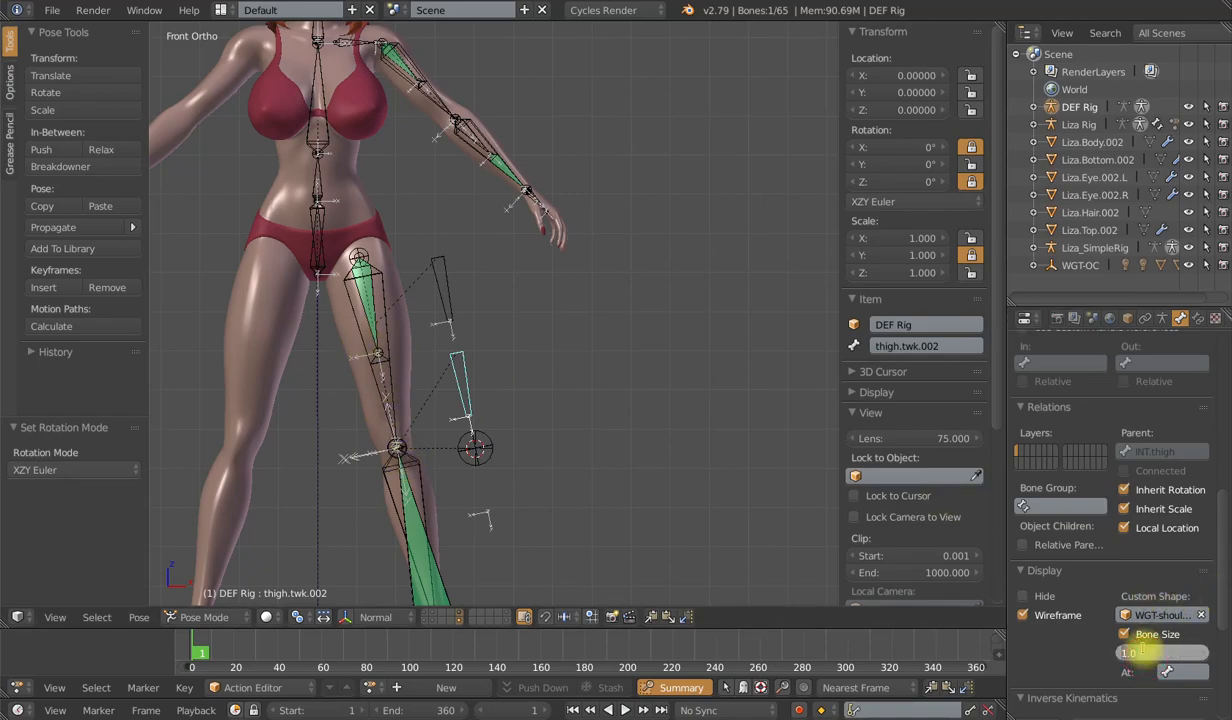
type("1.5")
key("Return")
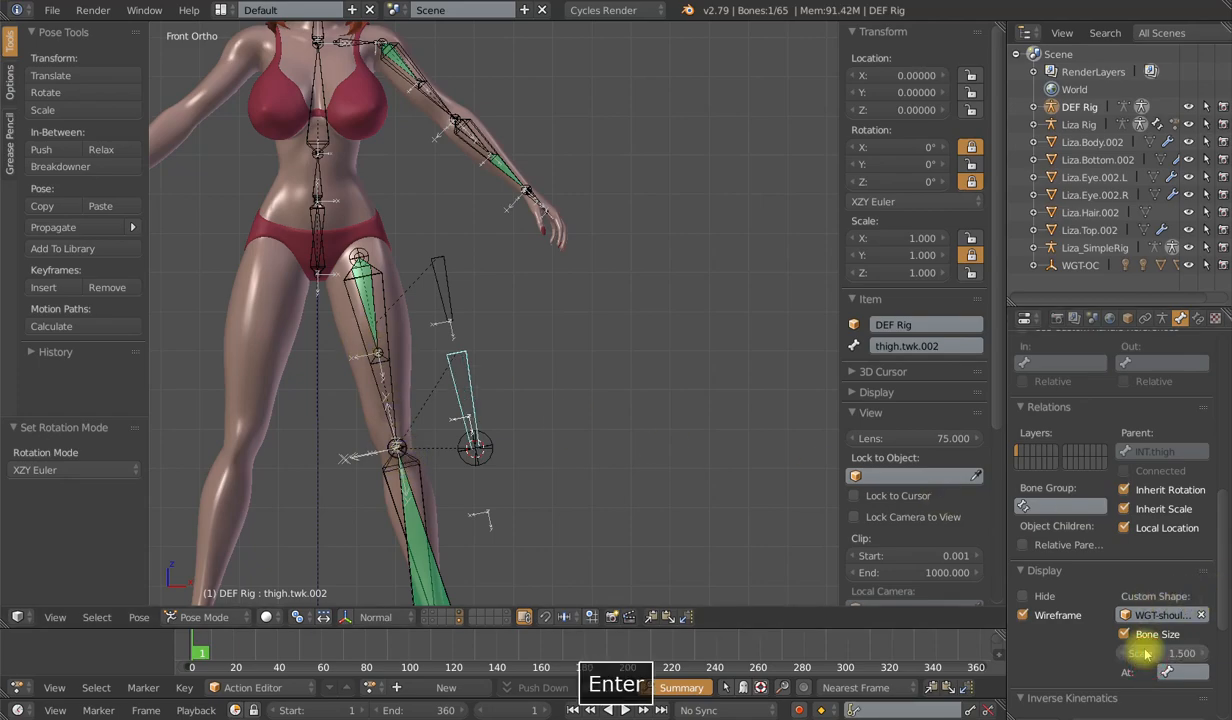
key("ctrl+c")
right_click(462, 318)
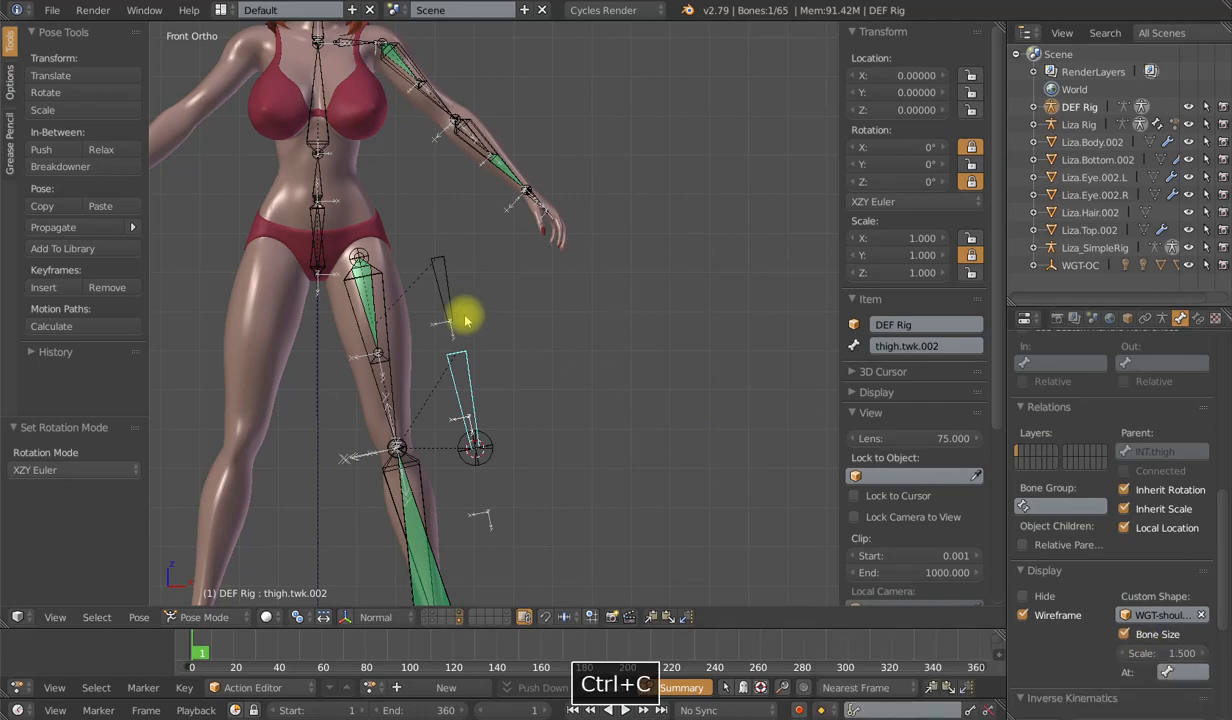
key("ctrl+v")
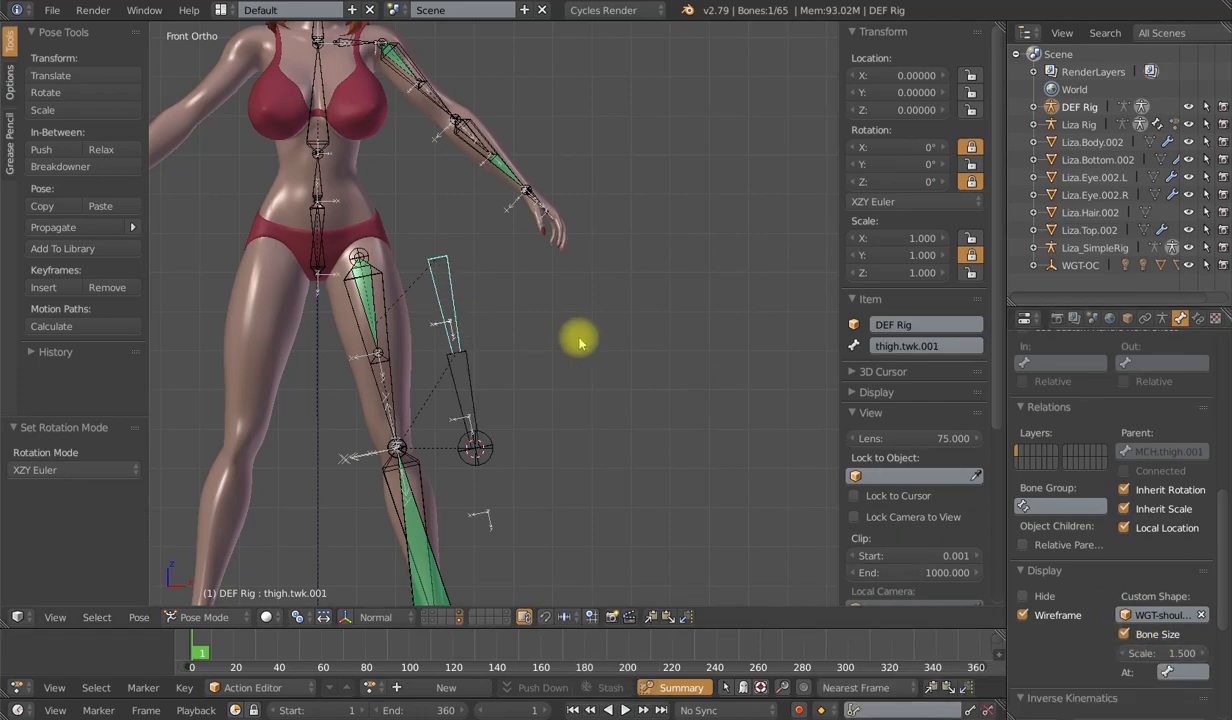
Move the three thigh tweak bones together by -0.200 along global X onto the thigh in Edit Mode, and return to Pose Mode.
scroll(580, 342, "down", 3)
right_click(486, 392, "shift")
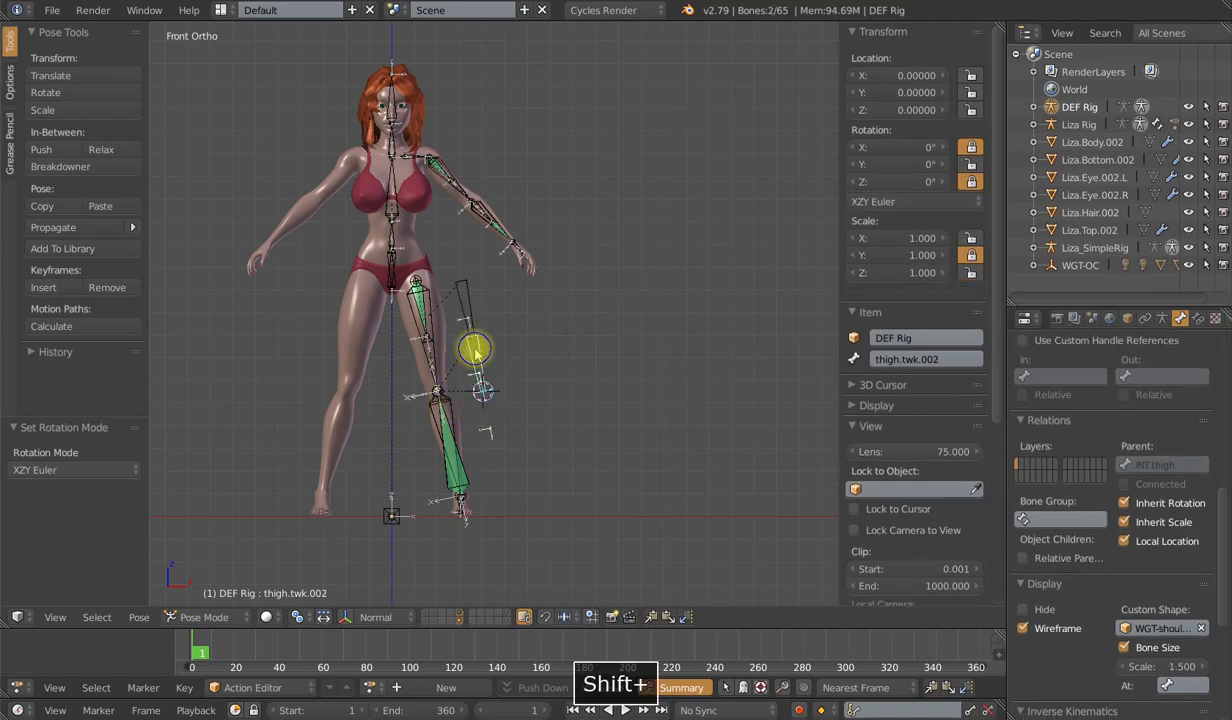
right_click(468, 312, "shift")
scroll(528, 371, "up", 2)
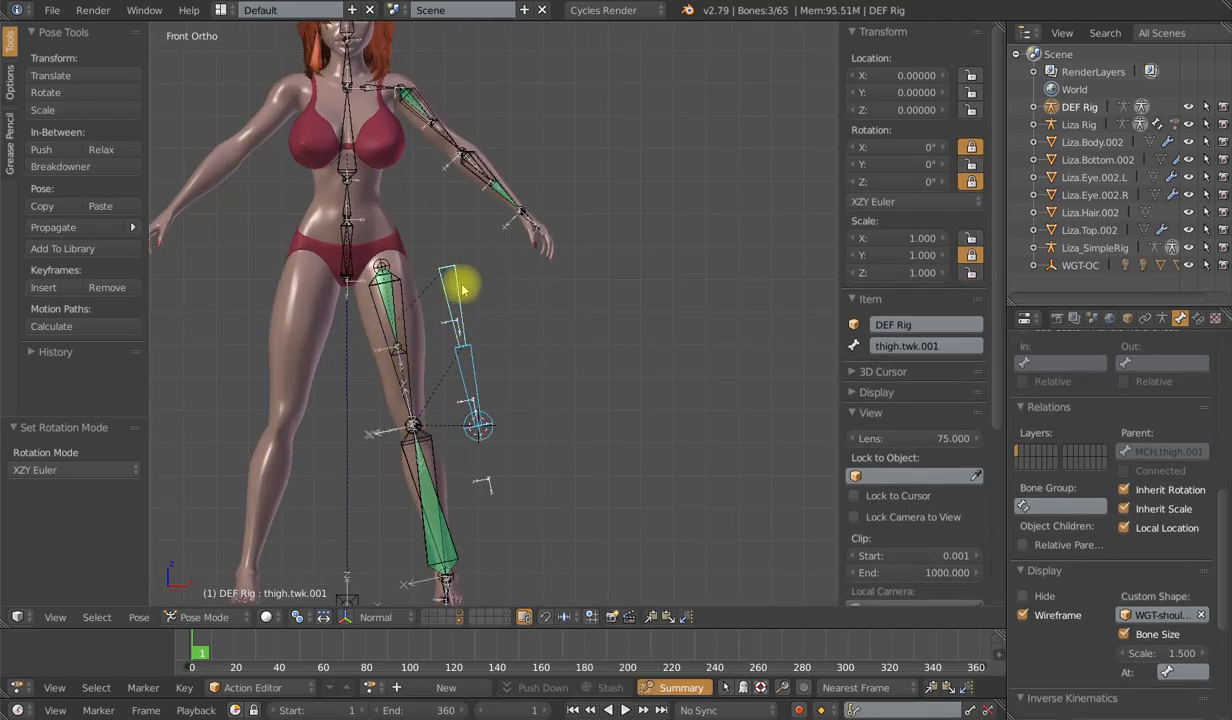
key("Tab")
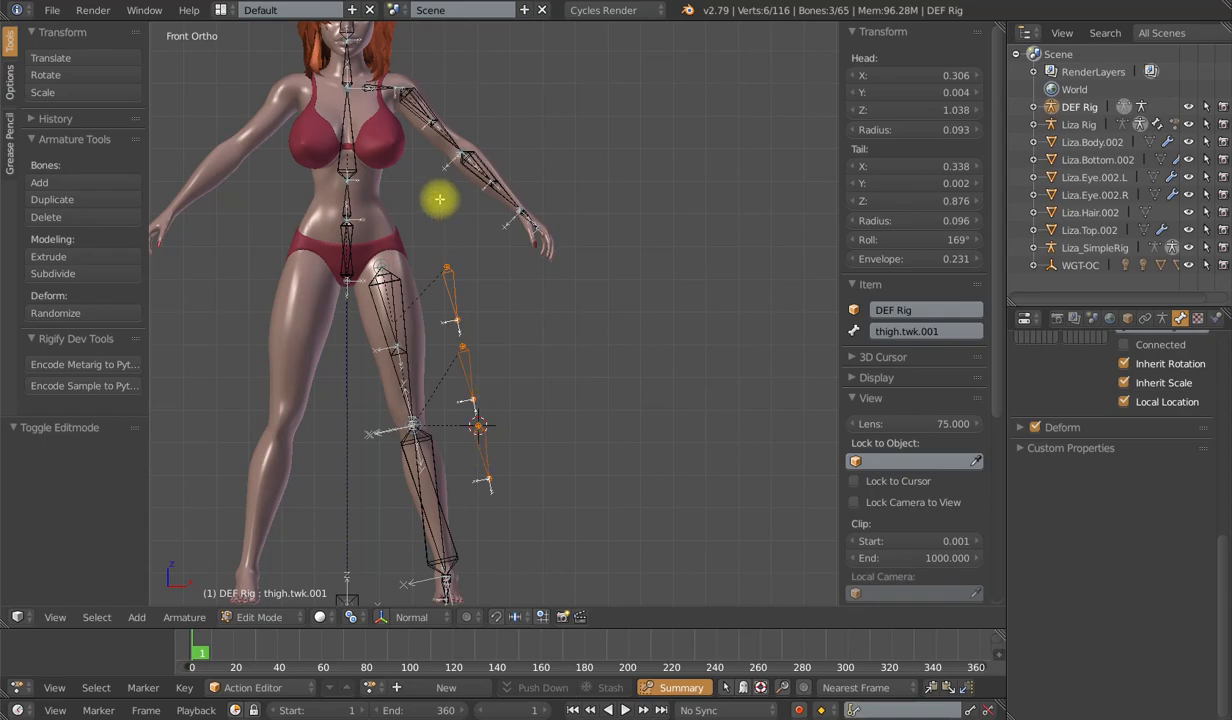
key("g")
key("x")
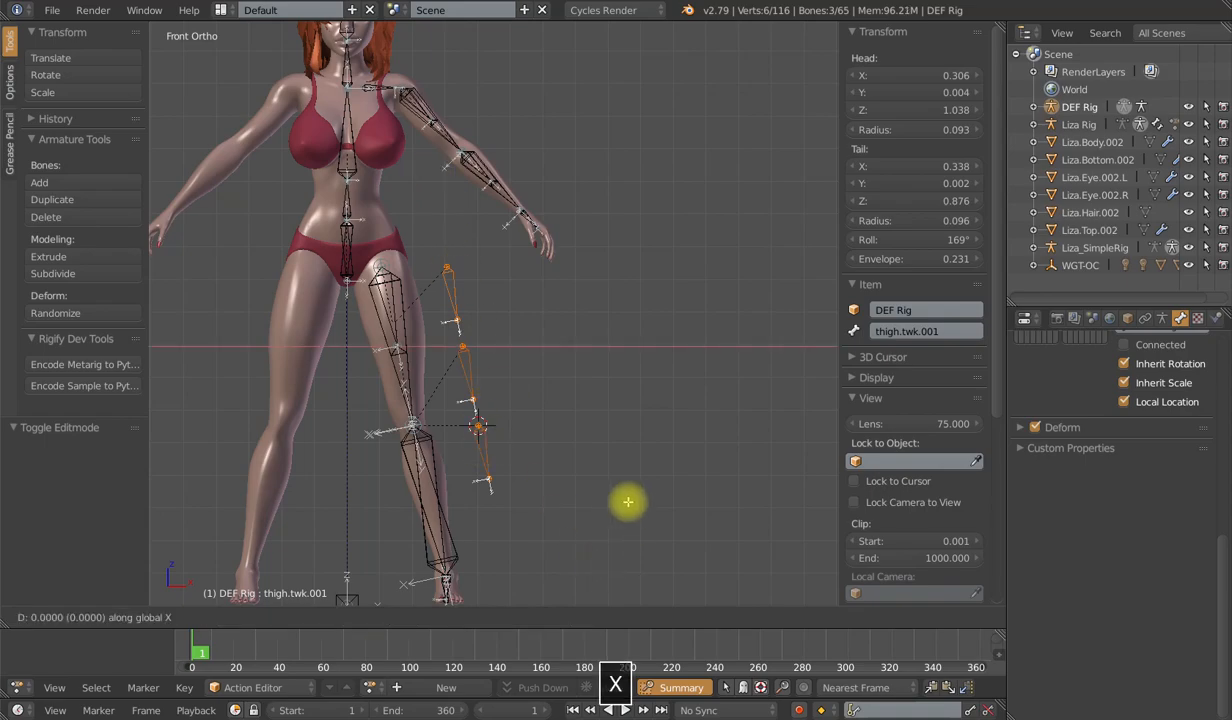
left_click(569, 503, "ctrl")
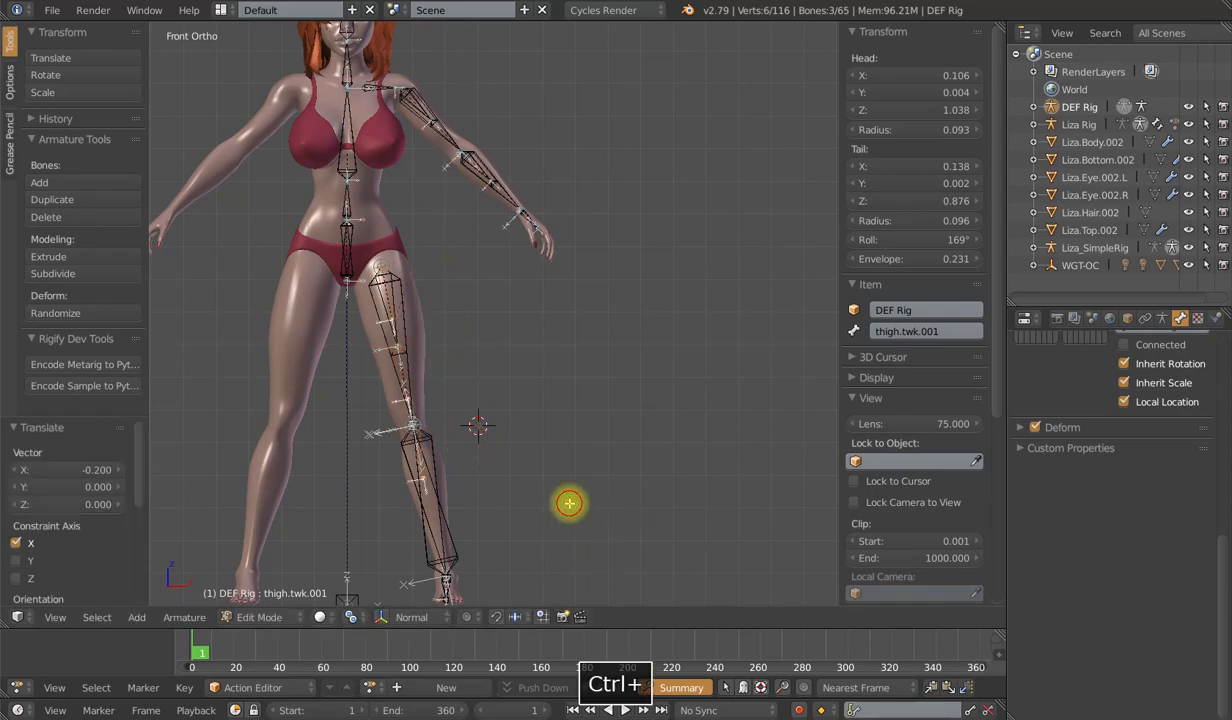
scroll(490, 415, "down", 3)
middle_click_drag(498, 407, 500, 424, "shift")
scroll(500, 424, "up", 2)
scroll(497, 440, "up", 2)
key("Tab")
scroll(517, 432, "down", 2)
scroll(522, 423, "up", 3)
scroll(522, 423, "down", 2)
middle_click_drag(509, 418, 500, 349, "shift")
scroll(490, 344, "up", 4)
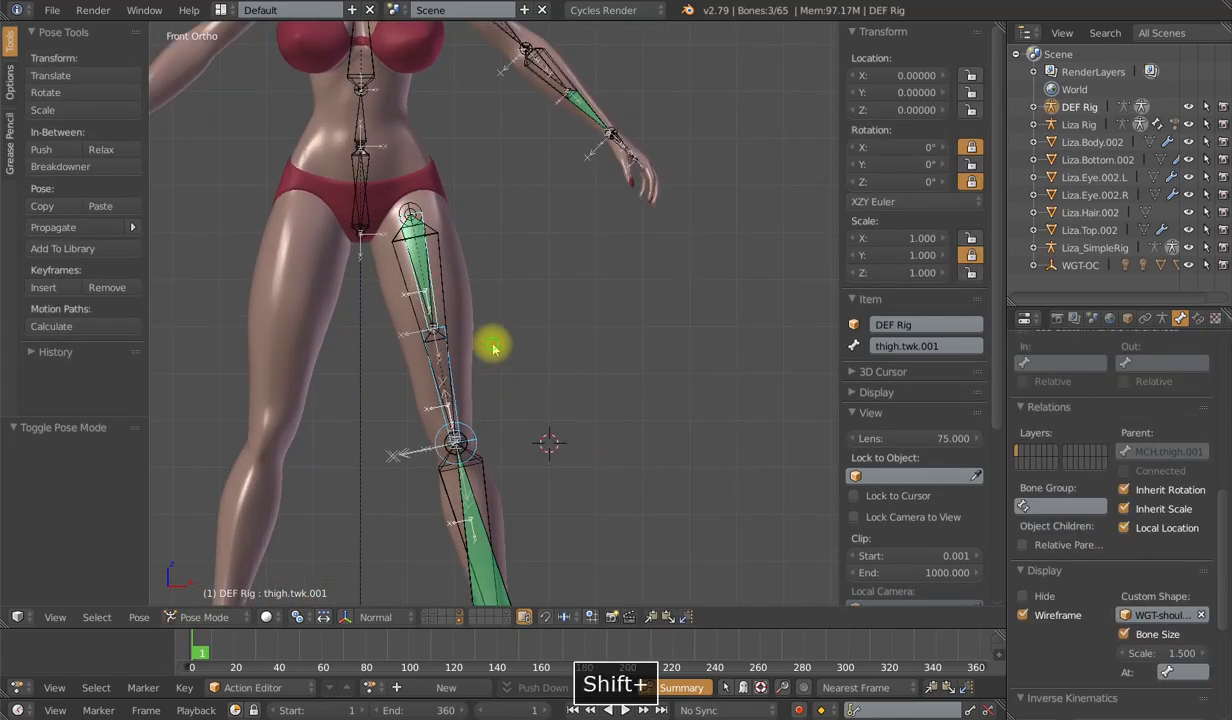
Rename the Copy Rotation constraint of DEF.thigh.001 to Roll Fix and collapse both of the bone's constraints.
right_click(396, 336)
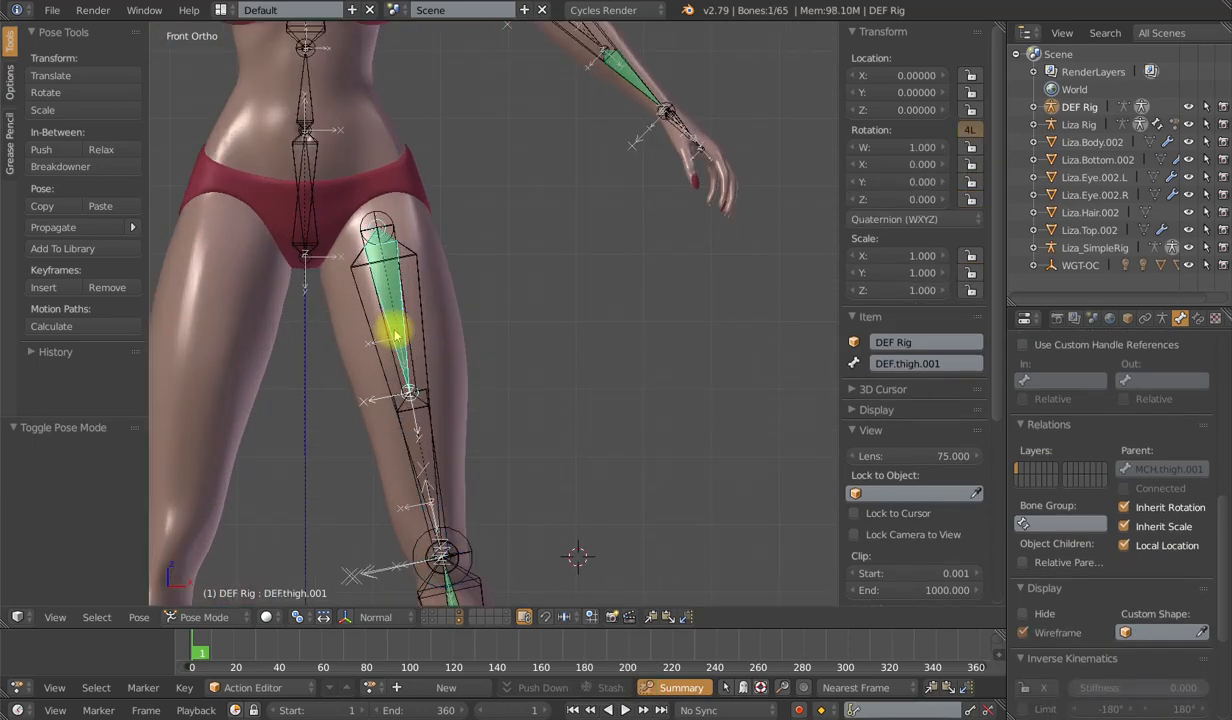
left_click(1197, 318)
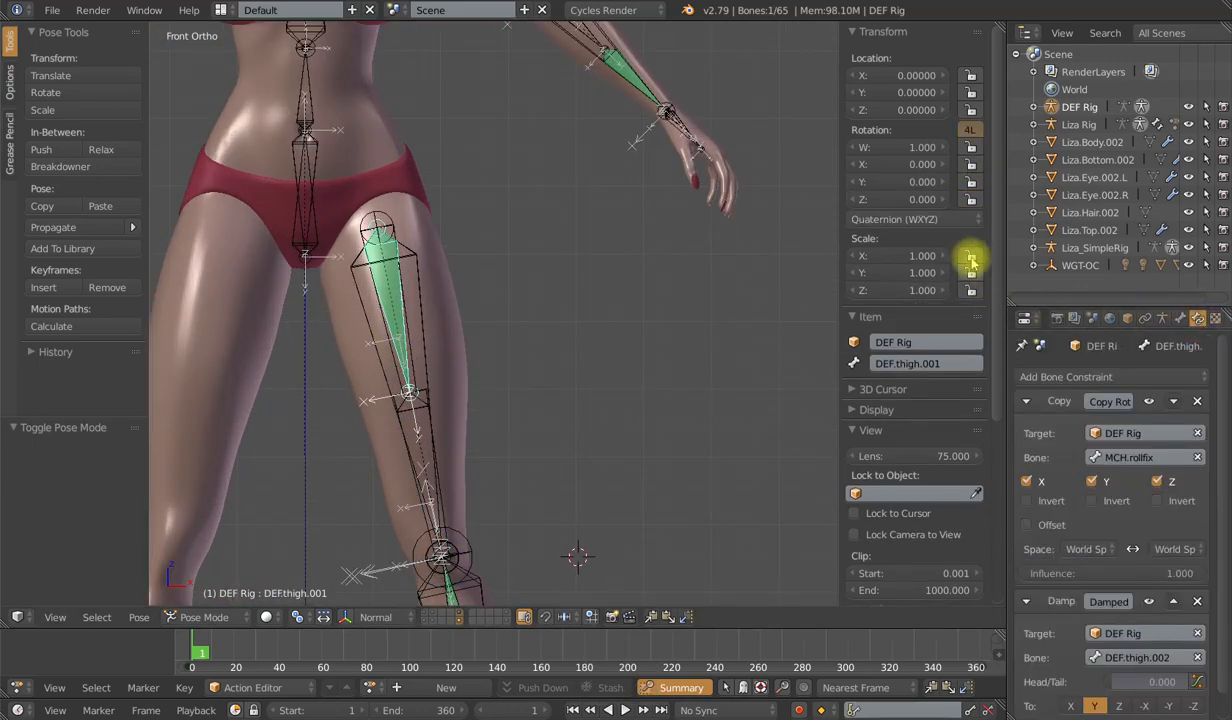
left_click_drag(1004, 250, 958, 252)
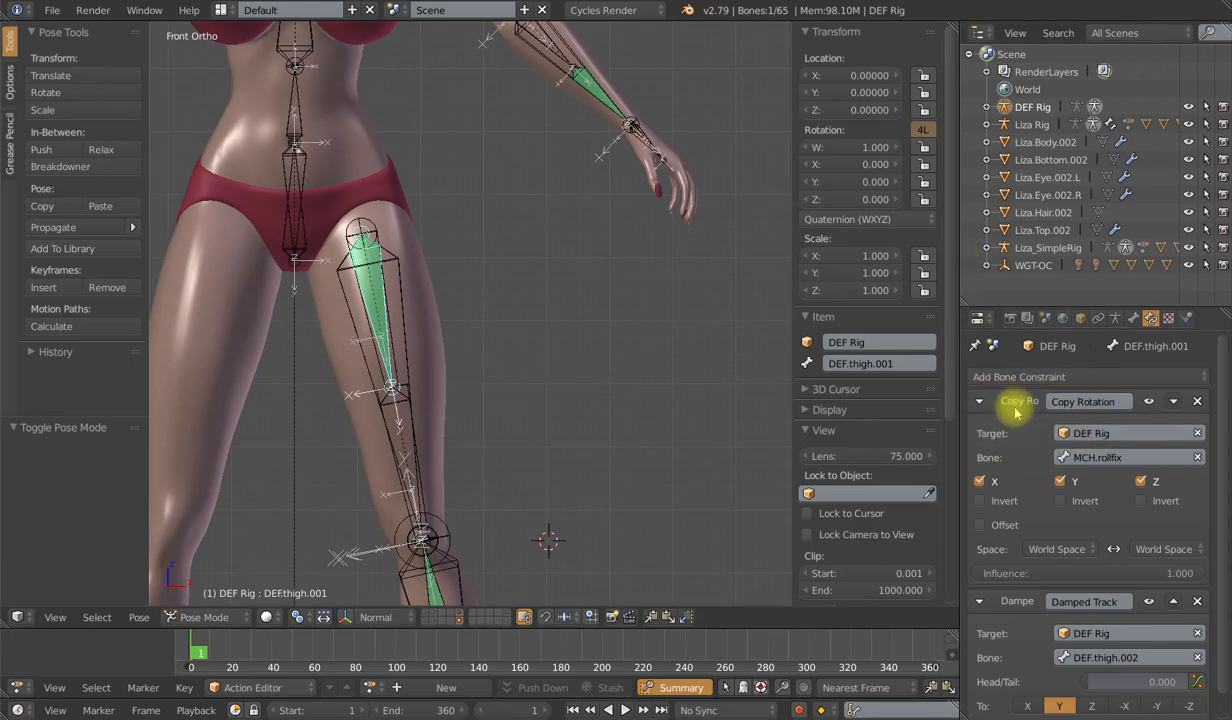
left_click(1090, 400)
type("R")
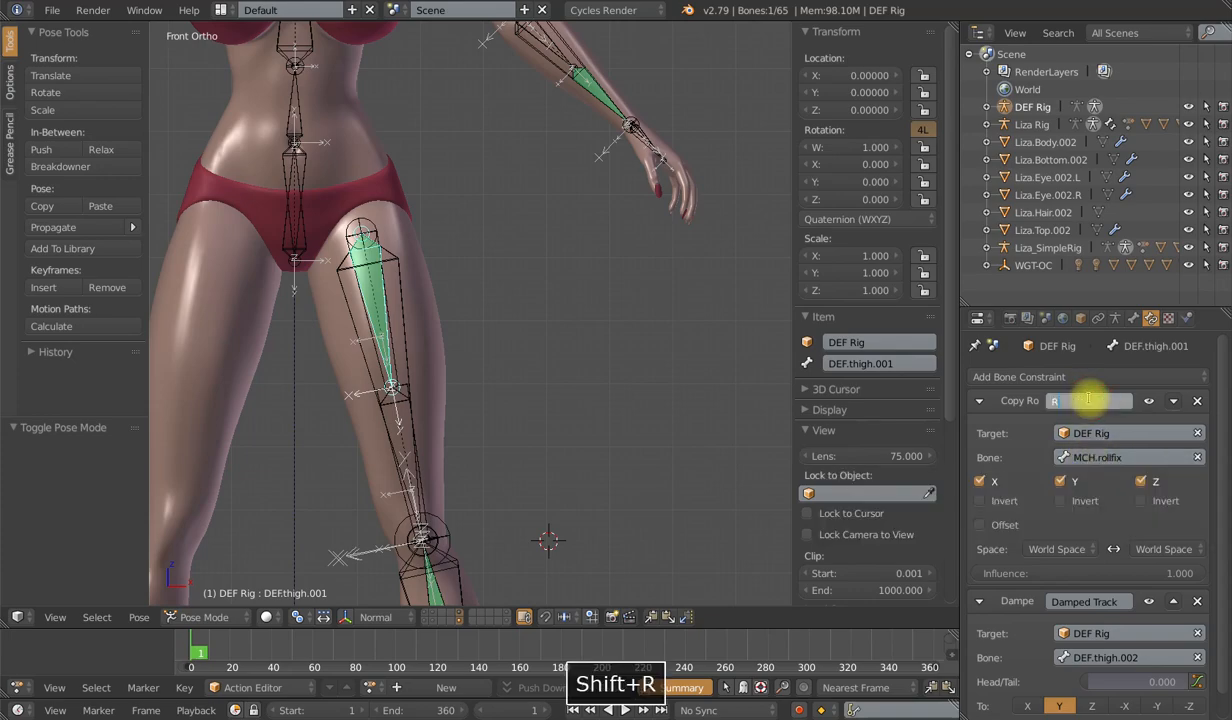
type("oll Fix")
key("Return")
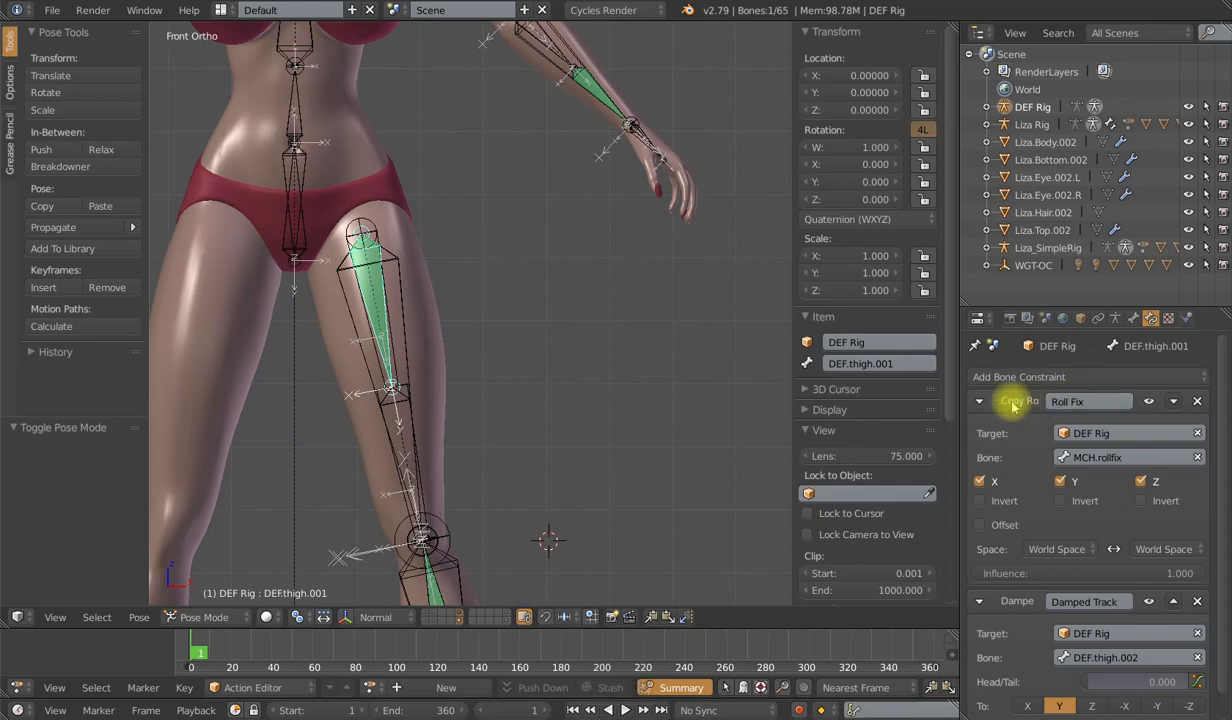
left_click(980, 402)
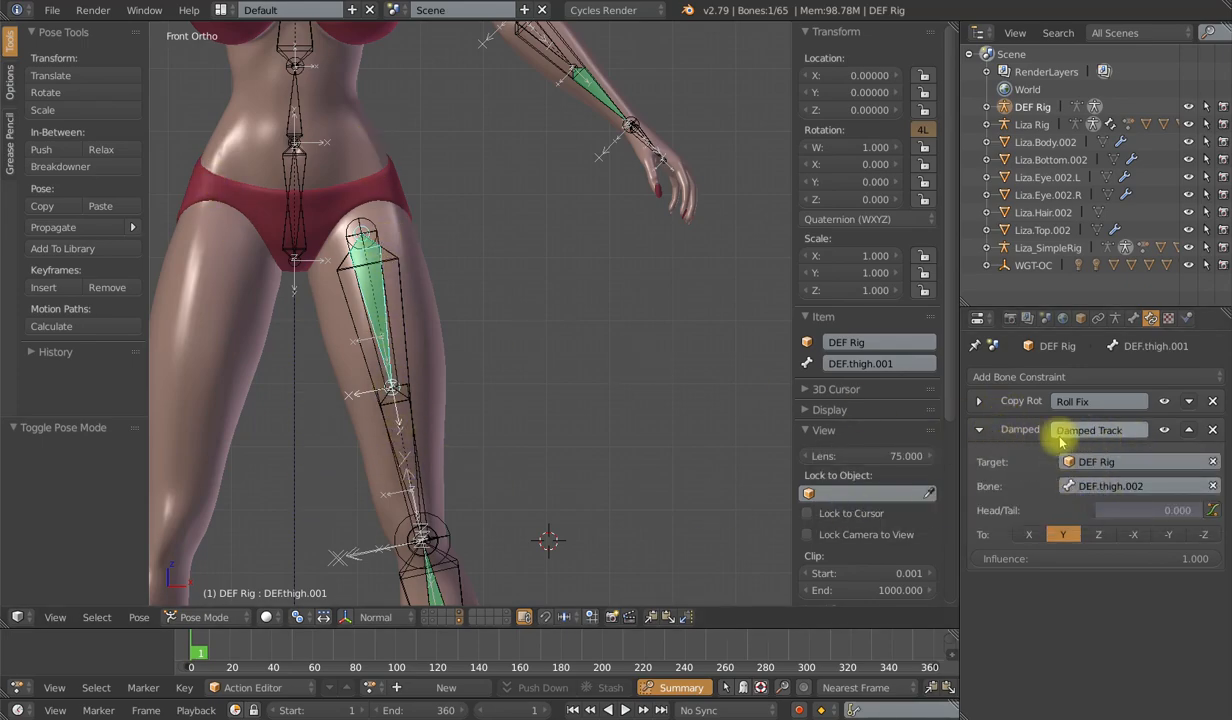
left_click(979, 432)
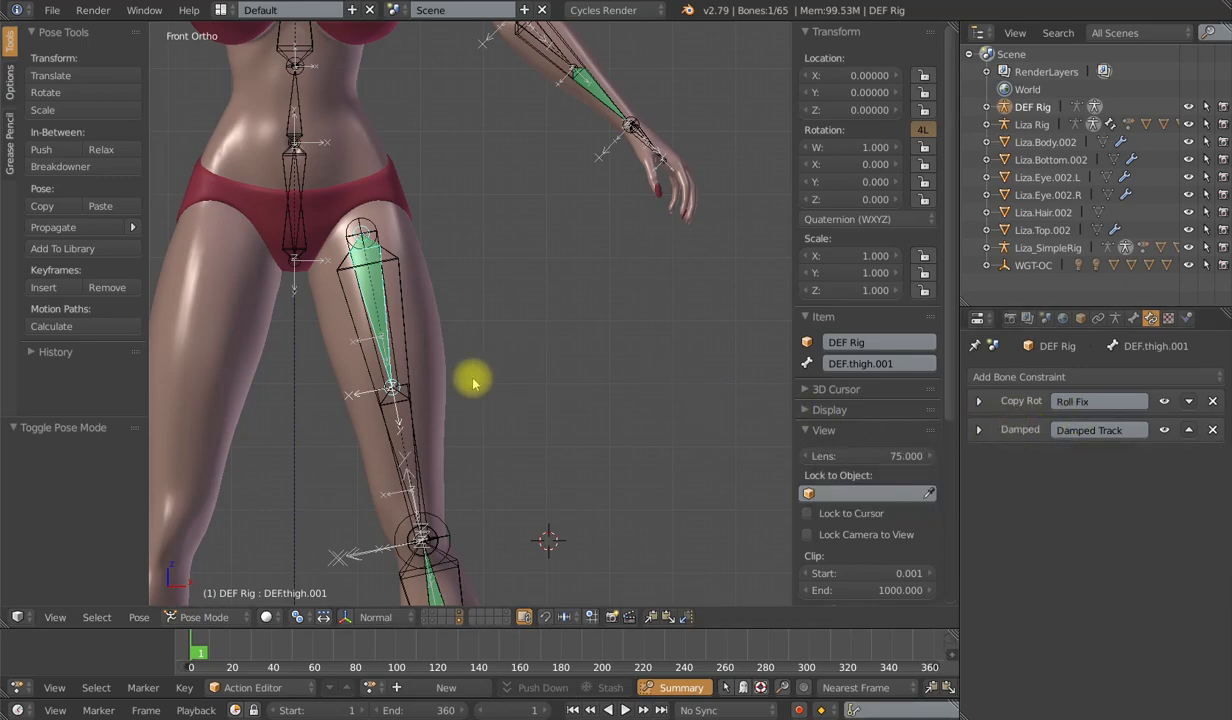
Add Copy Location, Copy Rotation and Copy Scale constraints to DEF.thigh.001 with thigh.twk.001 as their target.
scroll(476, 369, "up", 3)
middle_click_drag(484, 360, 558, 359, "shift")
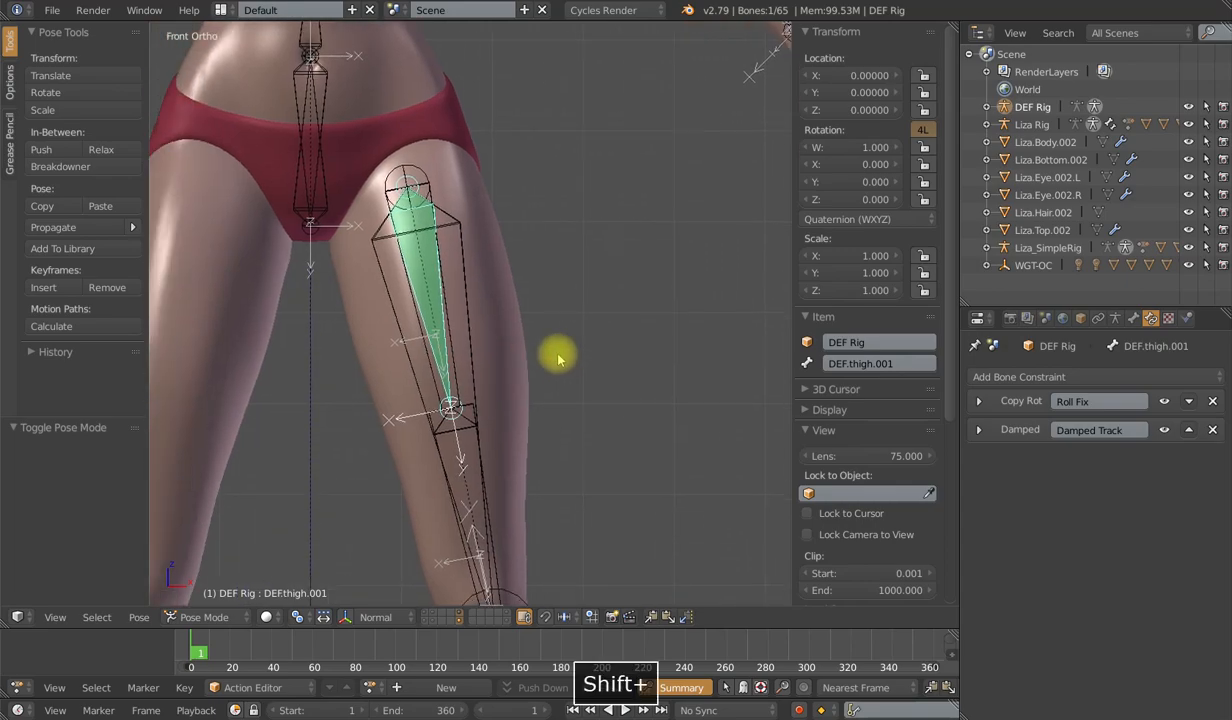
right_click(450, 346)
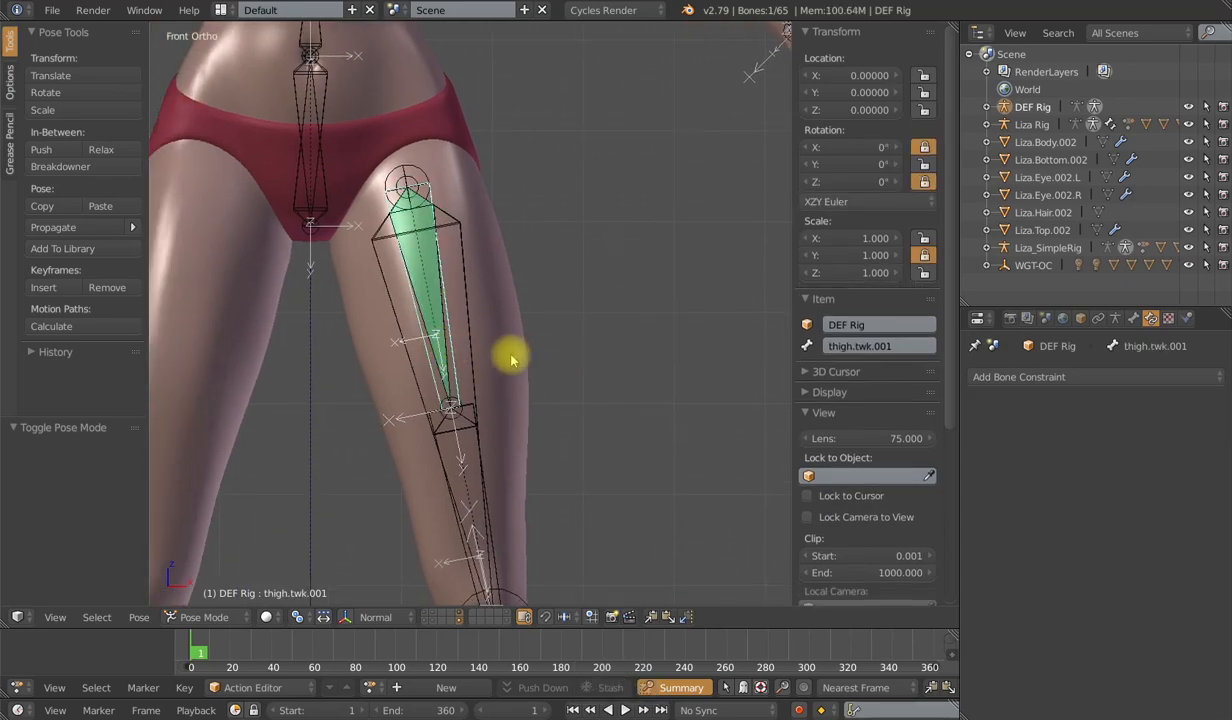
right_click(431, 313)
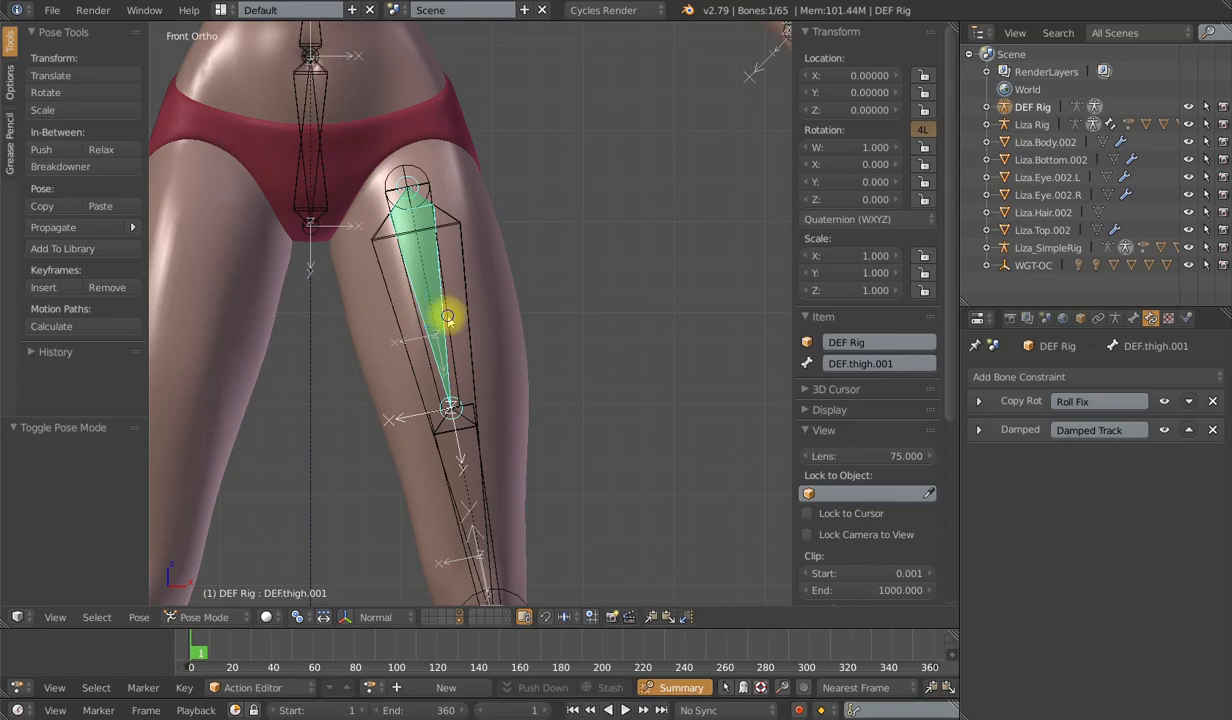
right_click(449, 321)
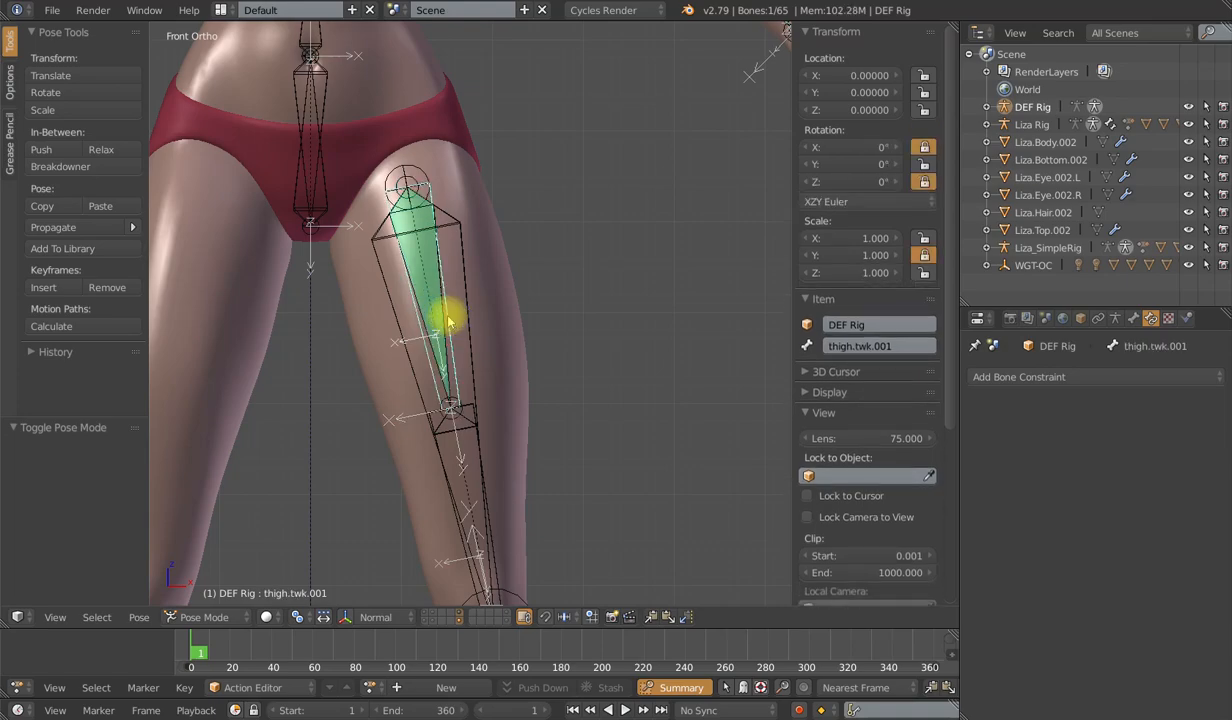
mouse_move(547, 400)
middle_mouse_down("shift")
mouse_move(510, 413)
mouse_move(532, 396)
middle_mouse_up("shift")
scroll(508, 412, "up", 2)
scroll(532, 396, "up", 1)
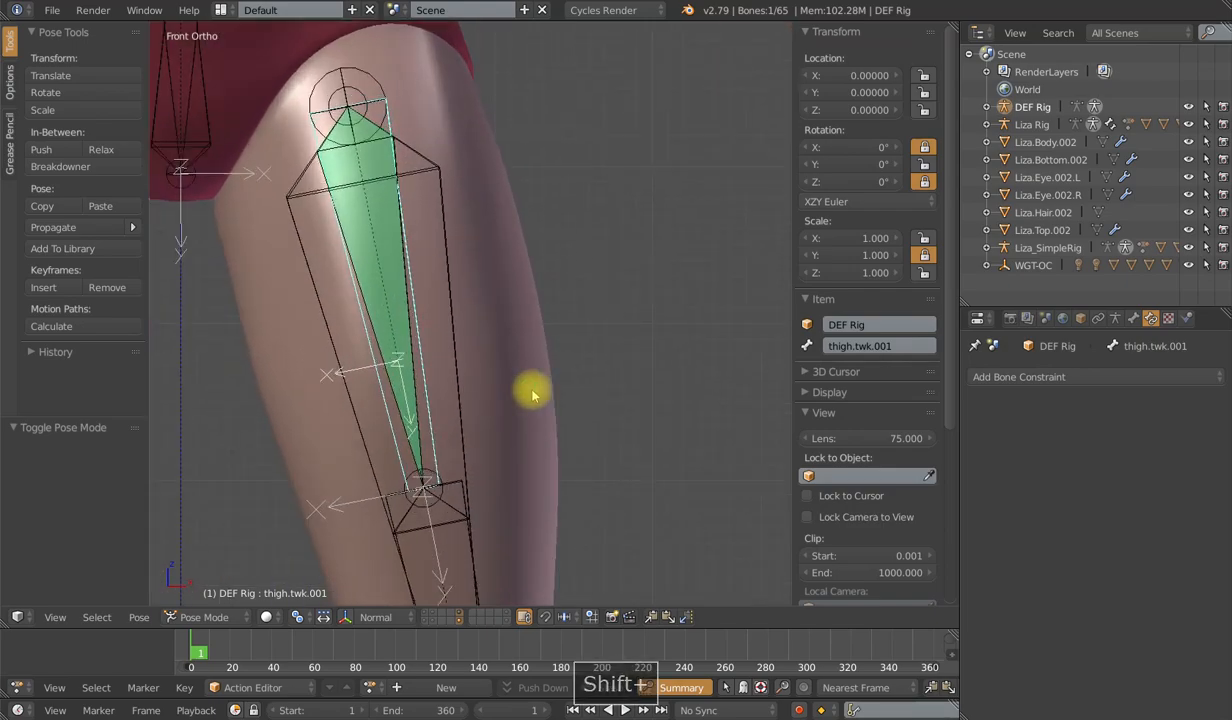
scroll(532, 397, "down", 1)
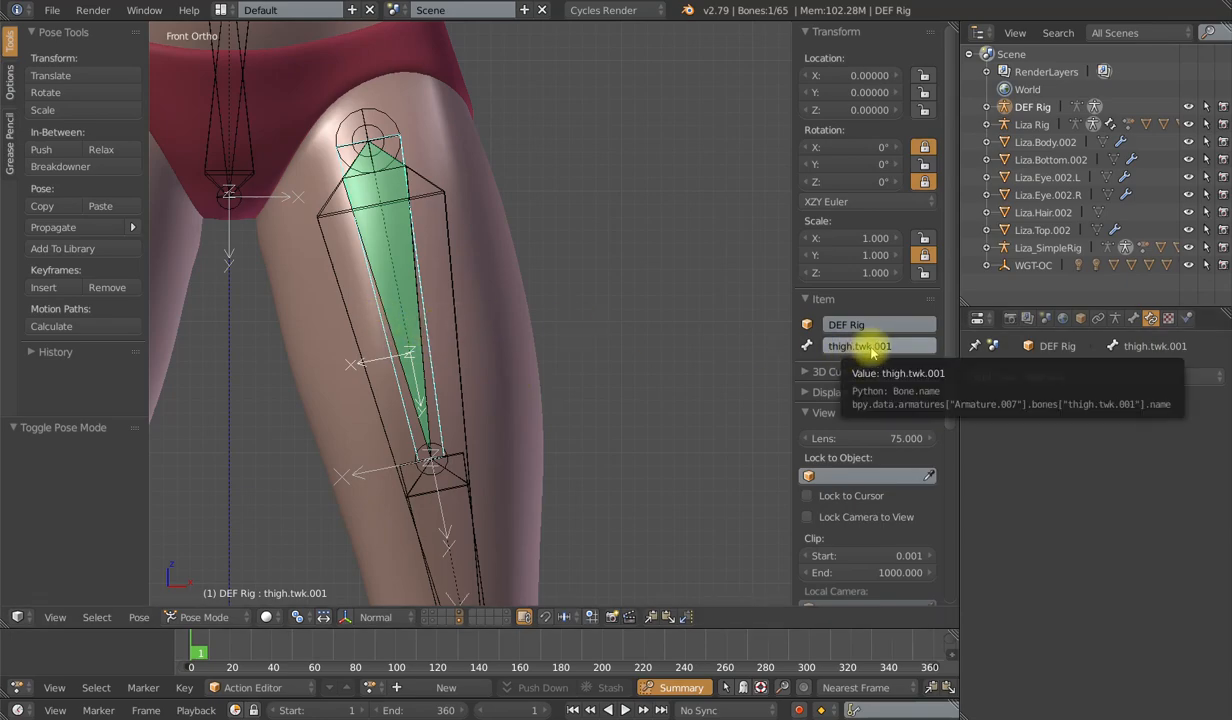
right_click(418, 332, "shift")
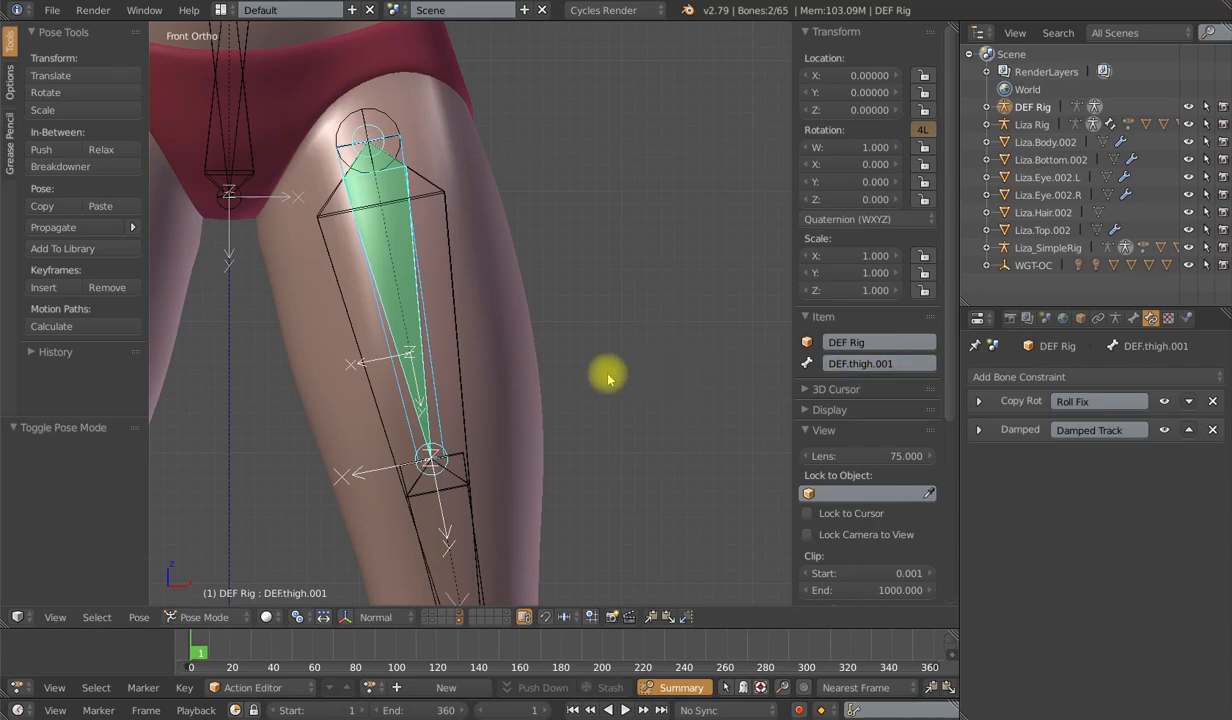
key("ctrl+shift+c")
left_click(555, 378)
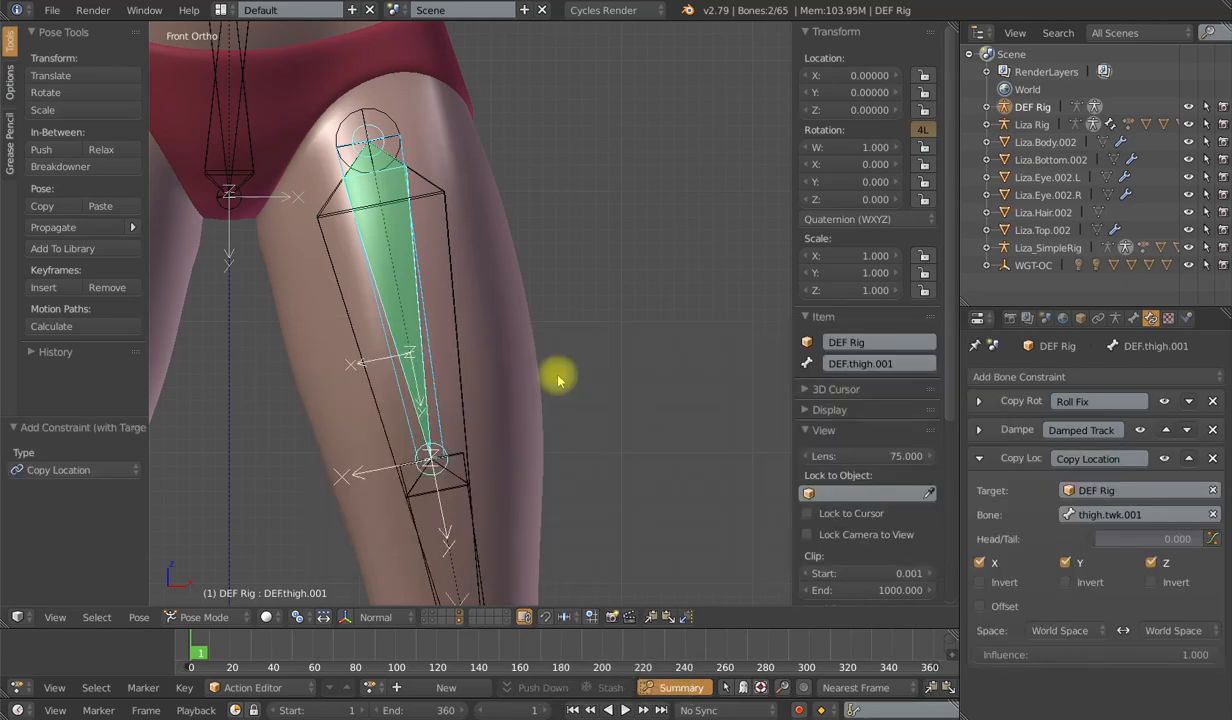
key("ctrl+shift+c")
left_click(558, 394)
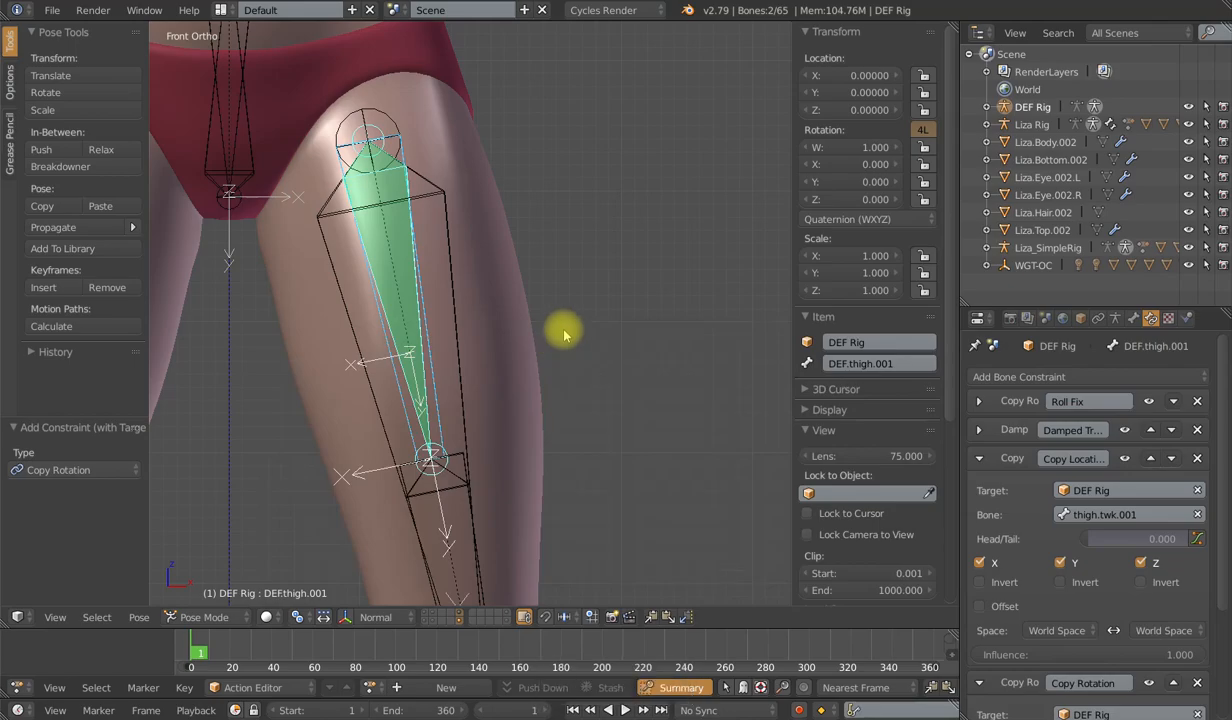
key("ctrl+shift+c")
left_click(511, 352)
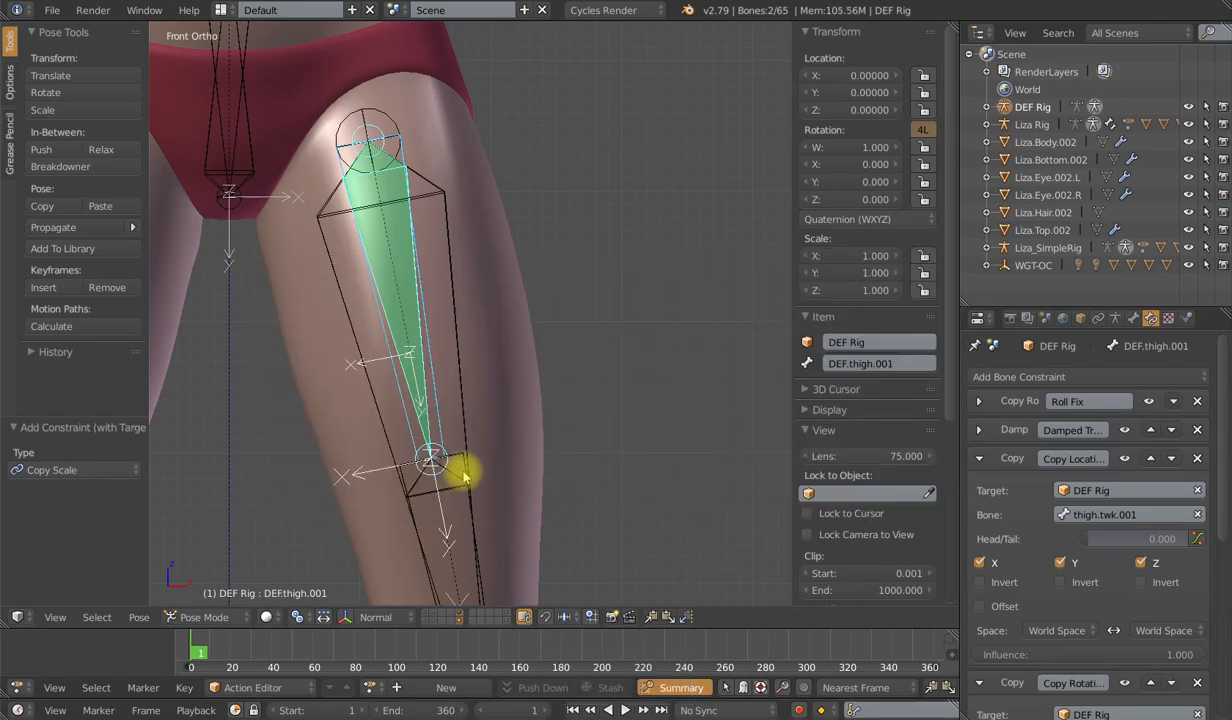
Add a Stretch To constraint to DEF.thigh.001 with thigh.twk.002 as its target.
right_click(452, 462)
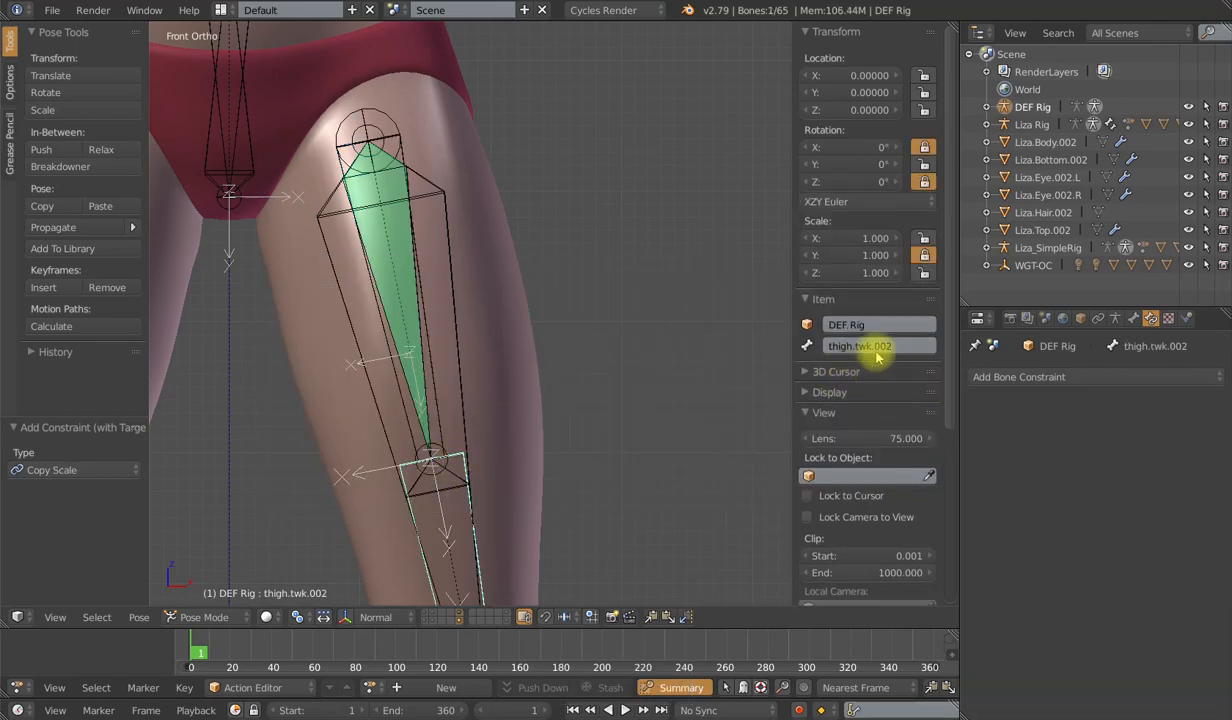
right_click(420, 373, "shift")
right_click(445, 476)
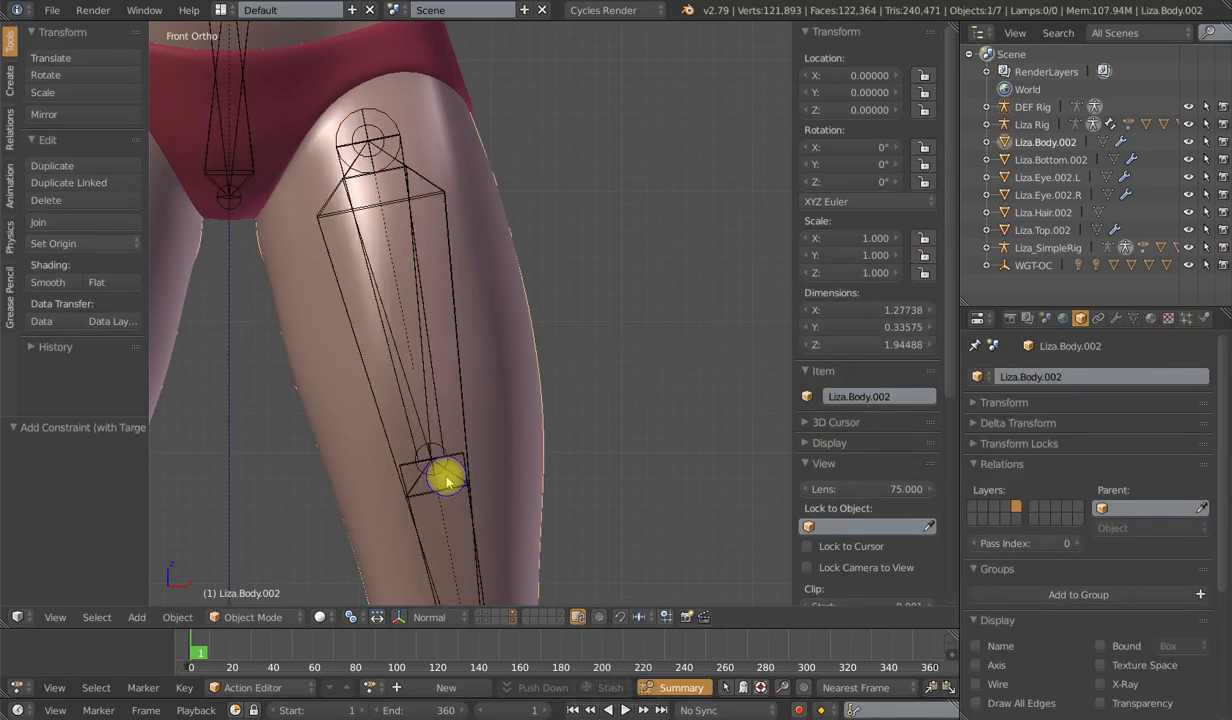
right_click(450, 479)
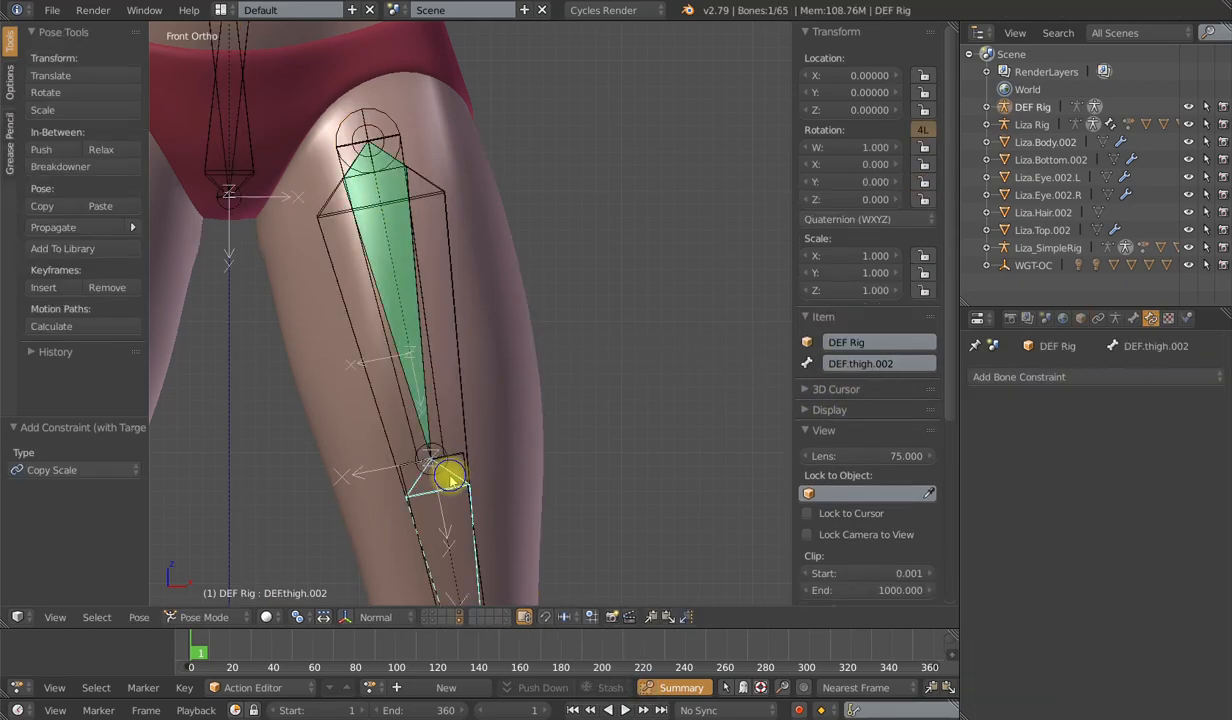
right_click(421, 355, "shift")
key("ctrl+shift+c")
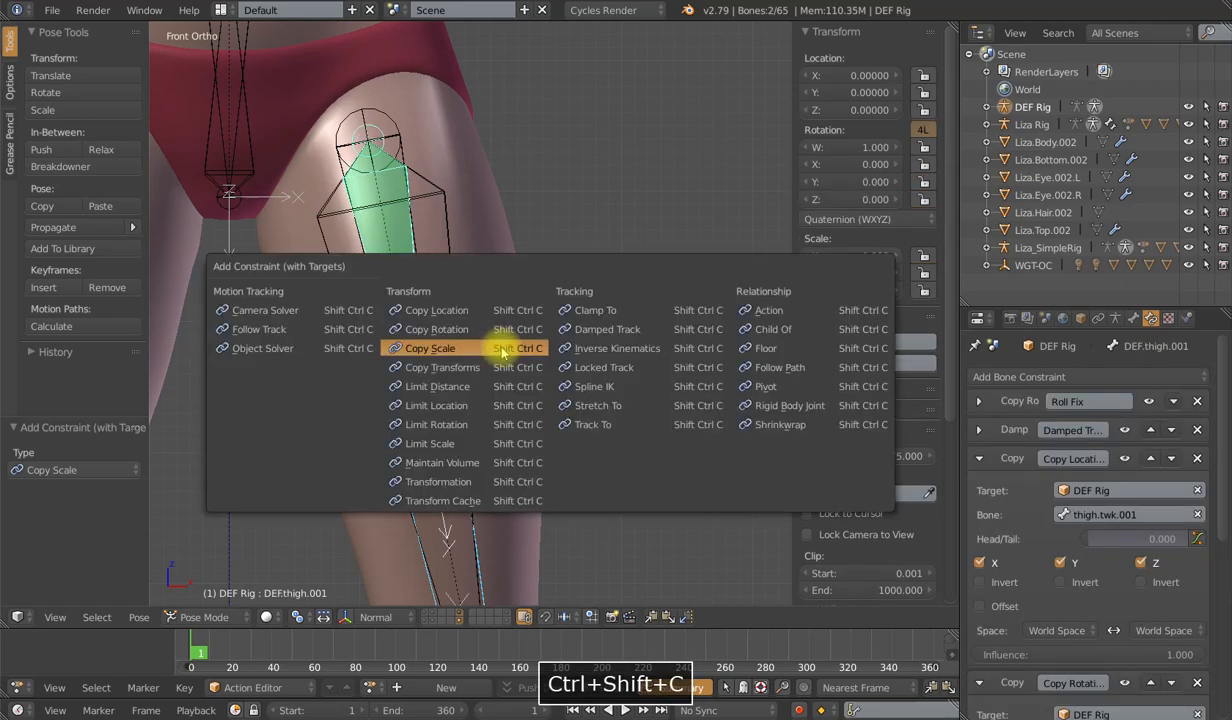
left_click(638, 405)
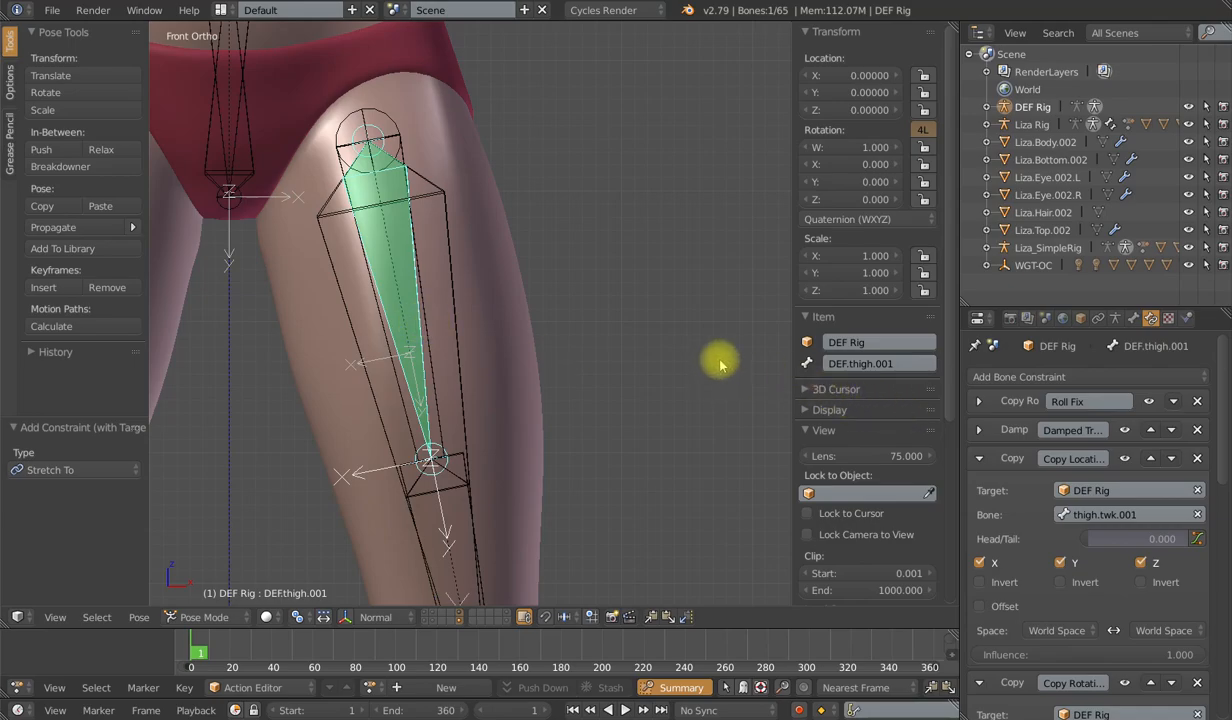
Collapse the new constraints of DEF.thigh.001 and move Damped Track down the stack to sit between Copy Scale and Stretch To.
scroll(715, 357, "down", 2)
left_click(979, 458)
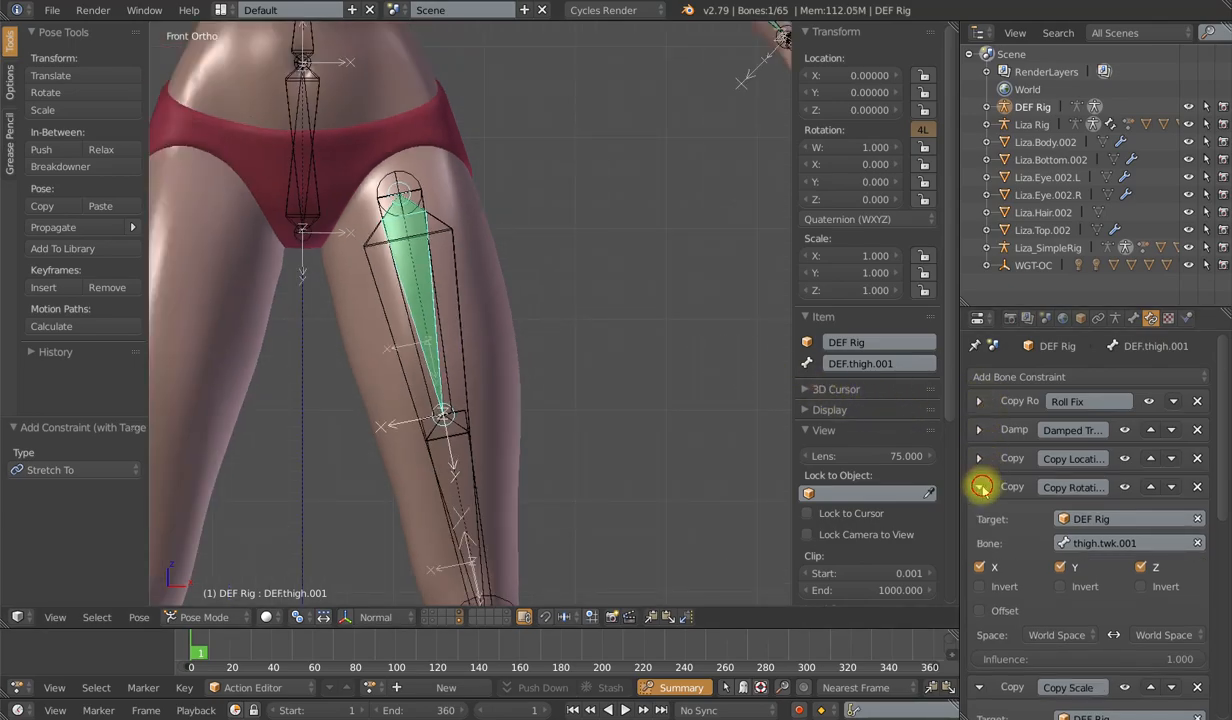
left_click(980, 487)
left_click(979, 515)
left_click(979, 547)
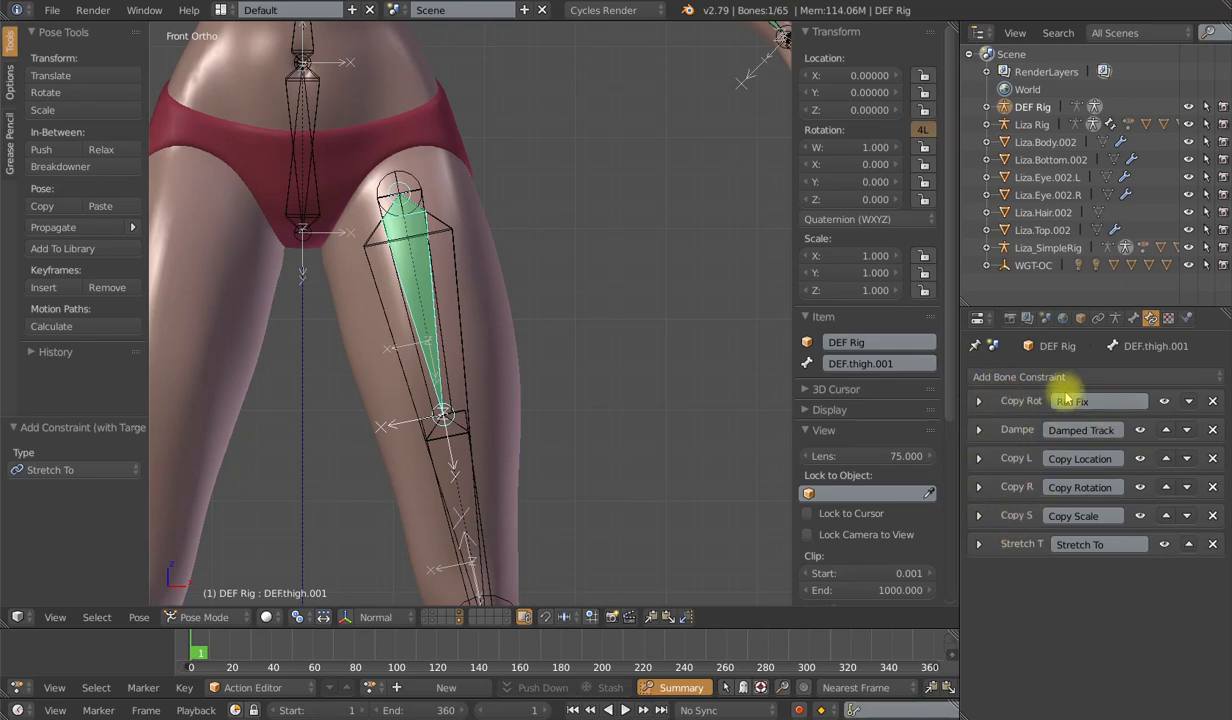
left_click(1187, 433)
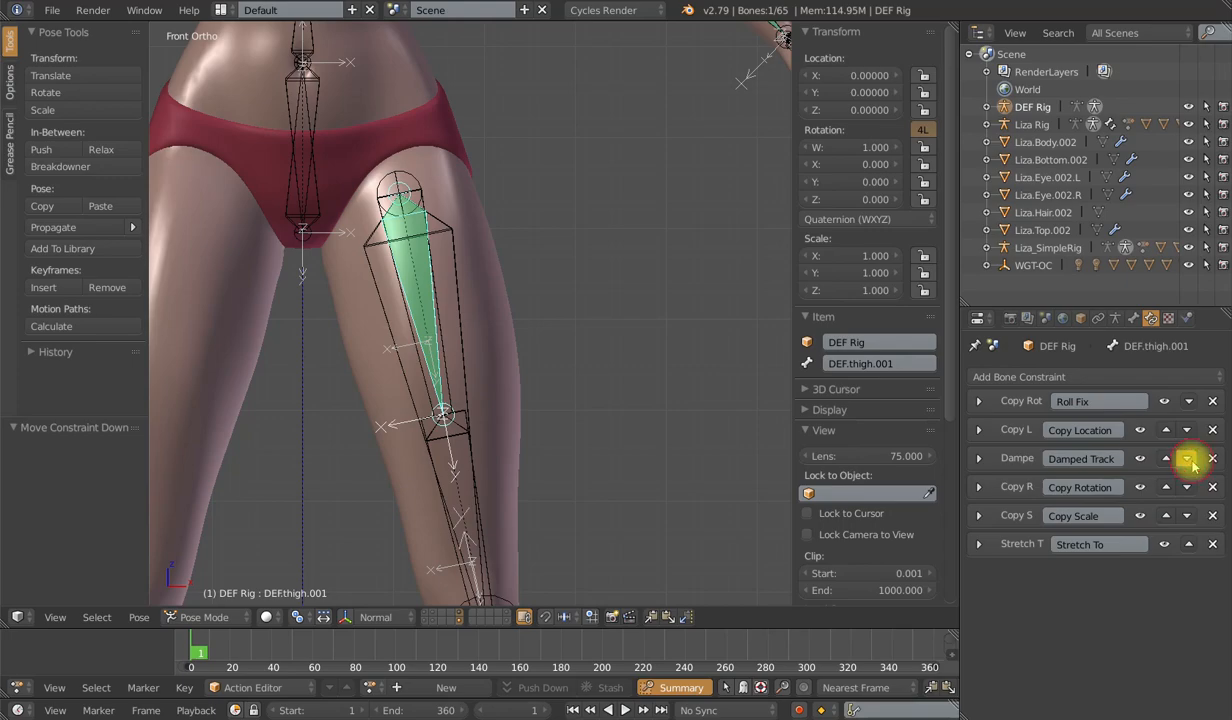
left_click(1187, 459)
left_click(1186, 488)
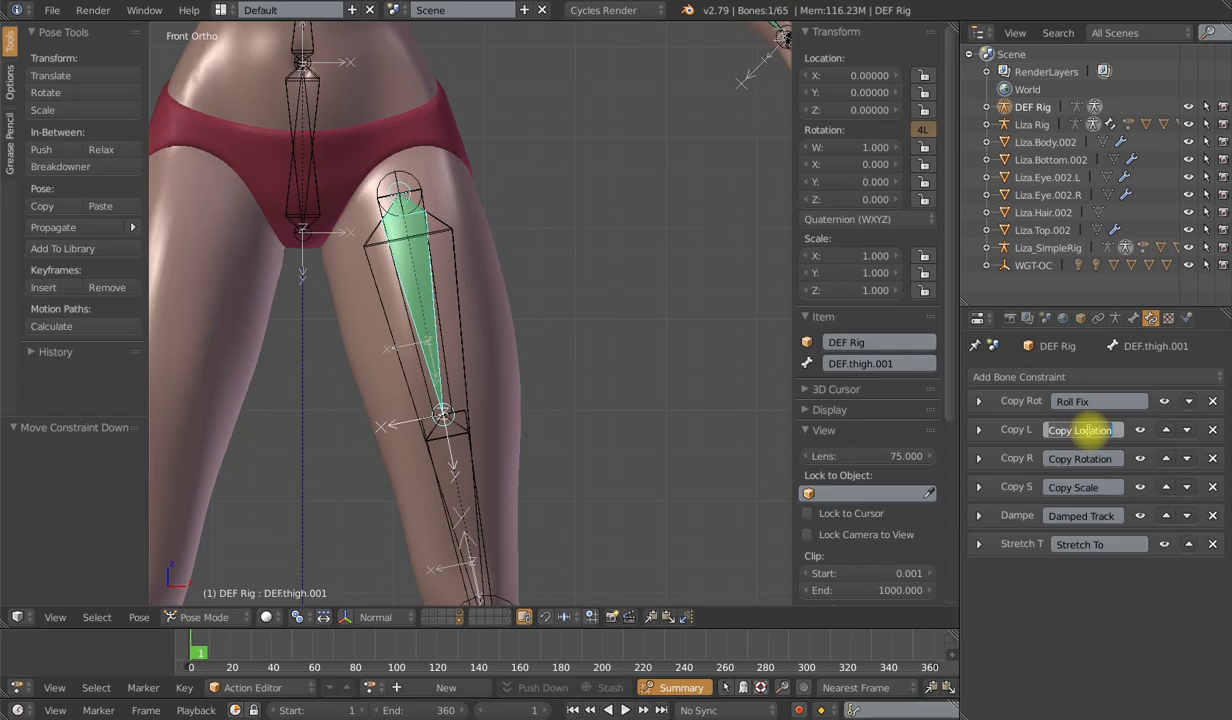
Rename the Copy Location, Copy Rotation and Copy Scale constraints to TWK Loc, TWK Rot and TWK Scale, and check TWK Loc's space settings.
type("TWL ")
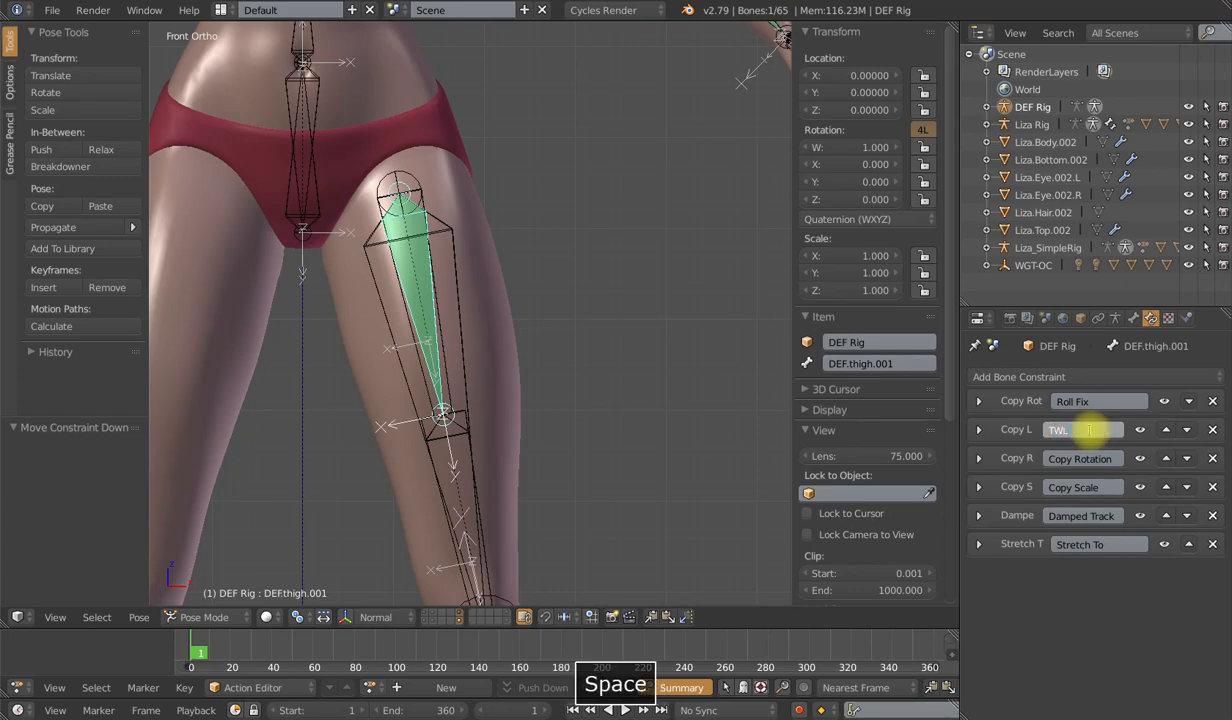
type("Loc")
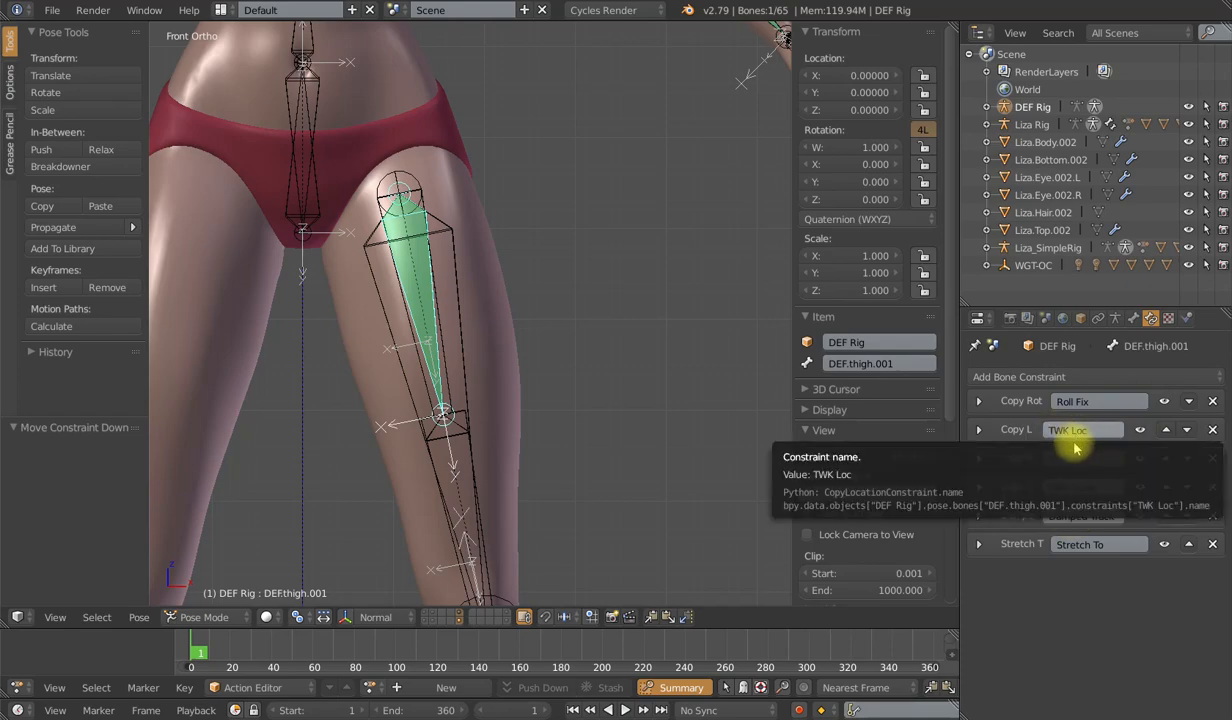
left_click(977, 430)
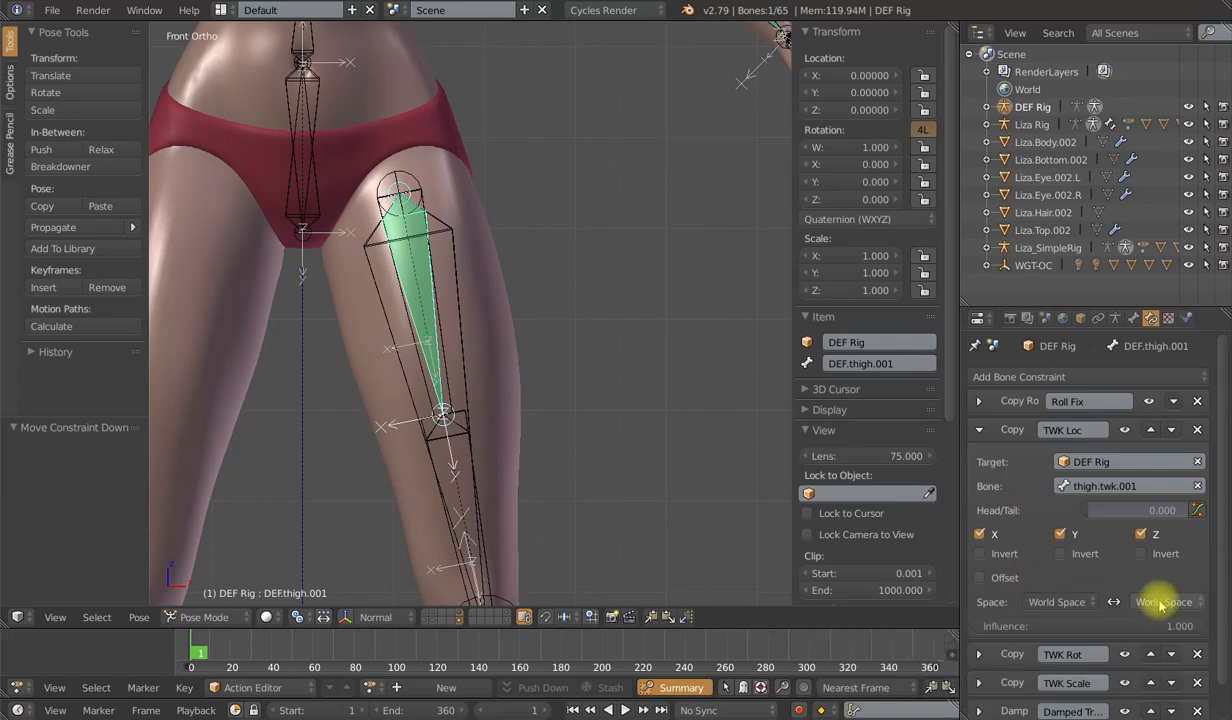
left_click(980, 430)
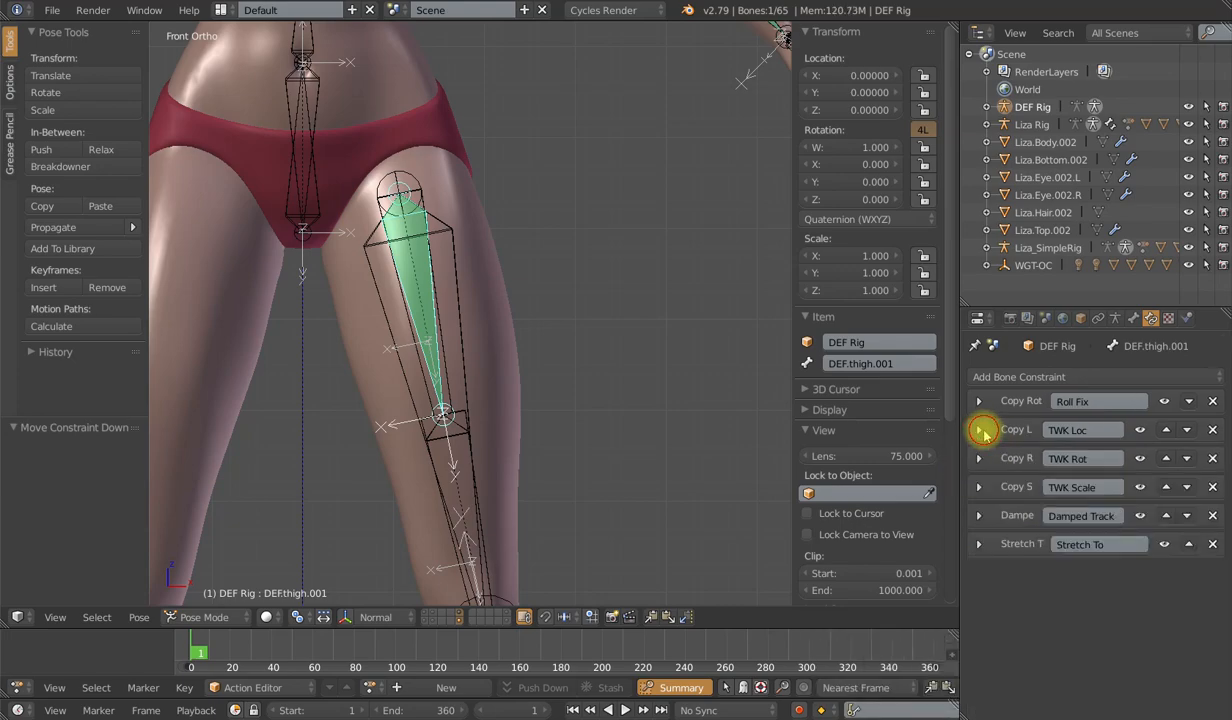
Set both spaces of TWK Rot to Local Space with Offset enabled, check Roll Fix's settings, and collapse both constraints.
left_click(979, 458)
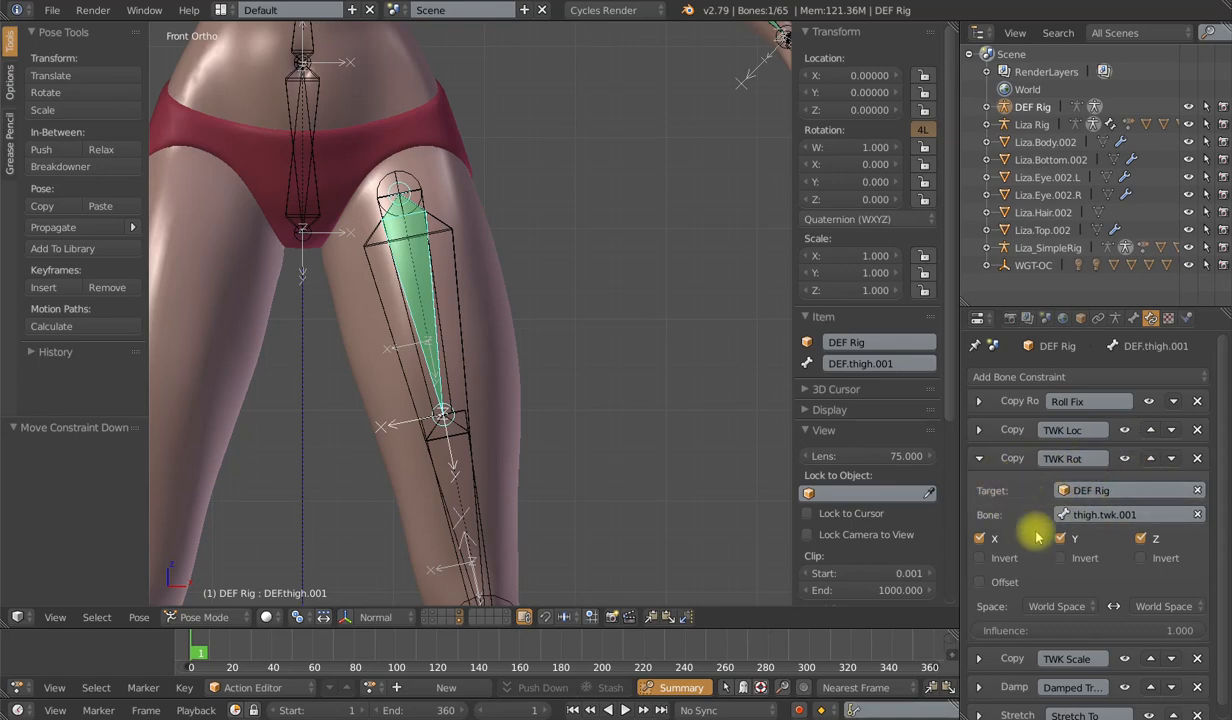
left_click(1060, 606)
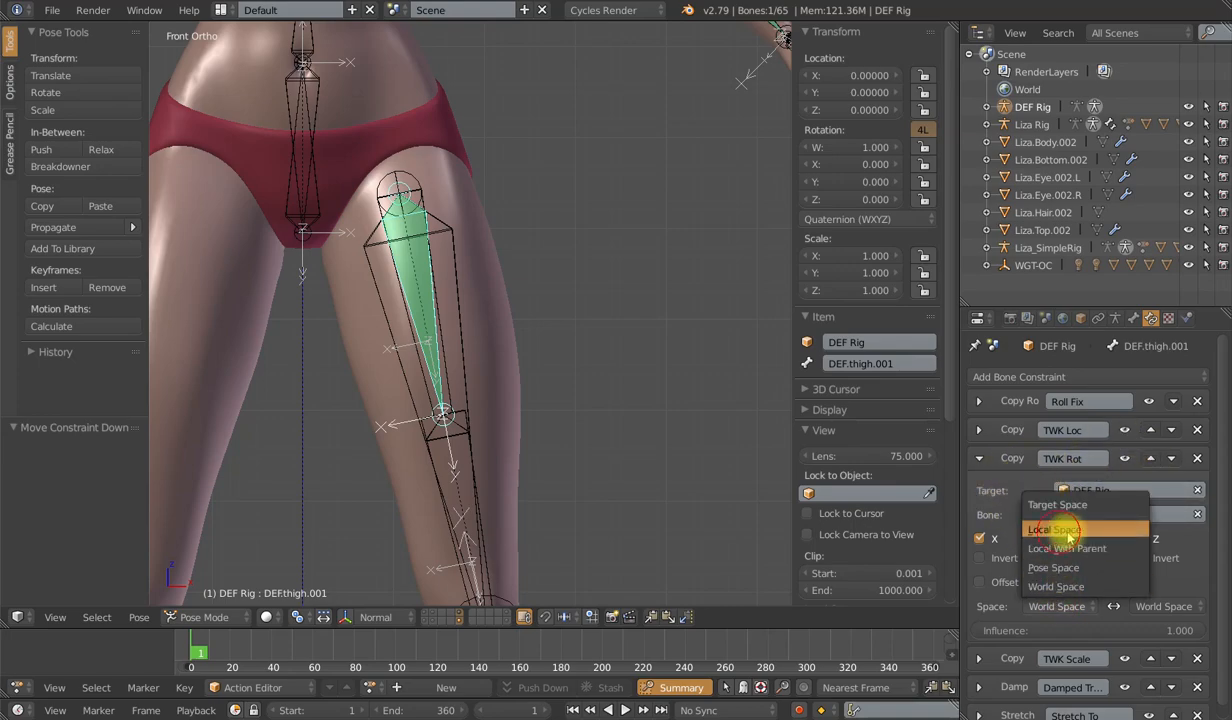
left_click(1056, 528)
left_click(1155, 607)
left_click(1110, 526)
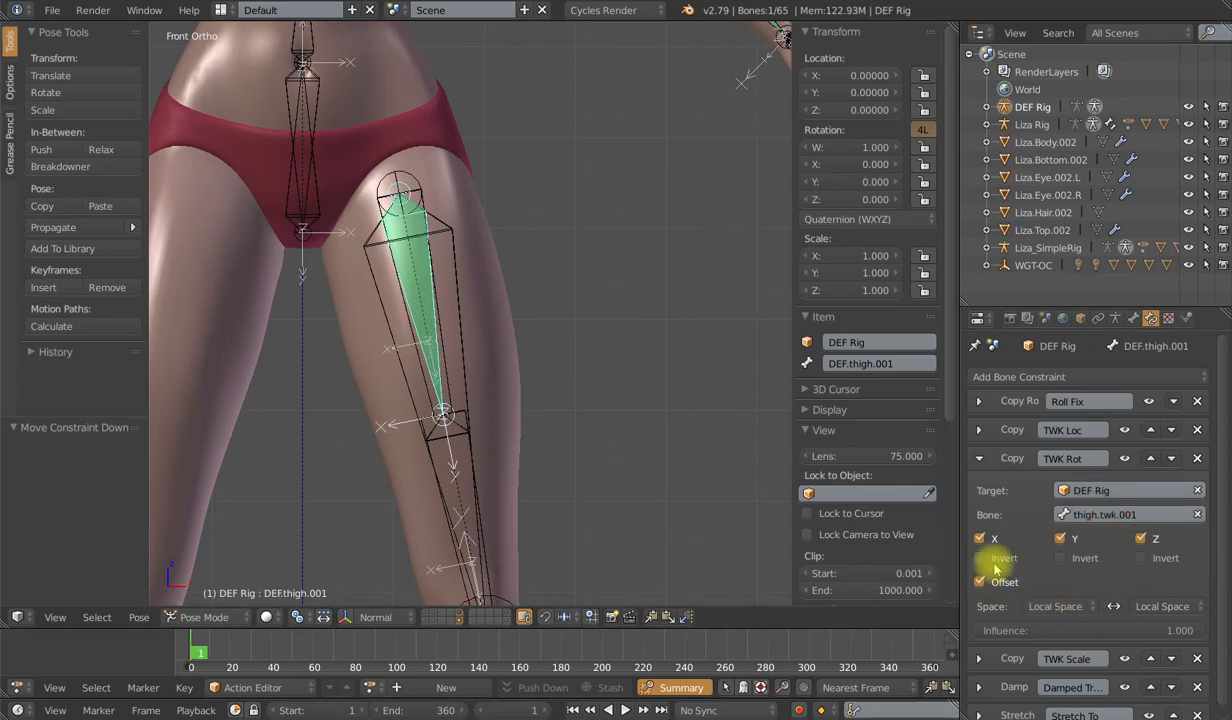
left_click(980, 402)
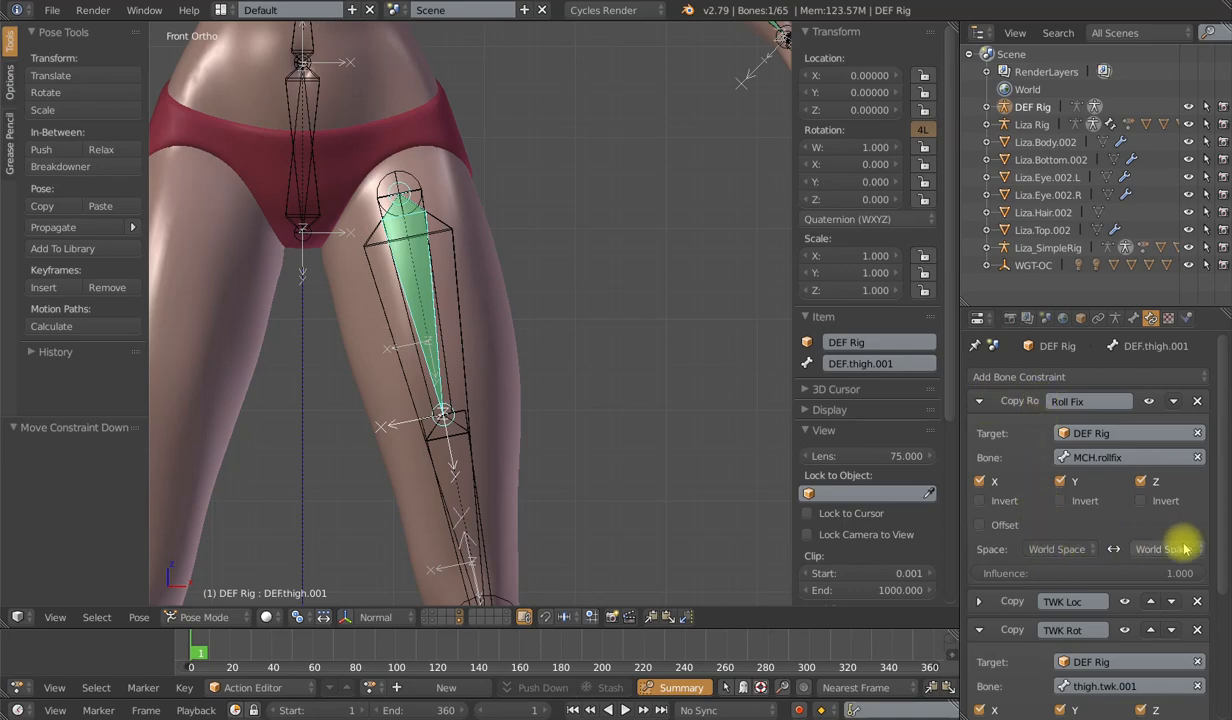
left_click(980, 403)
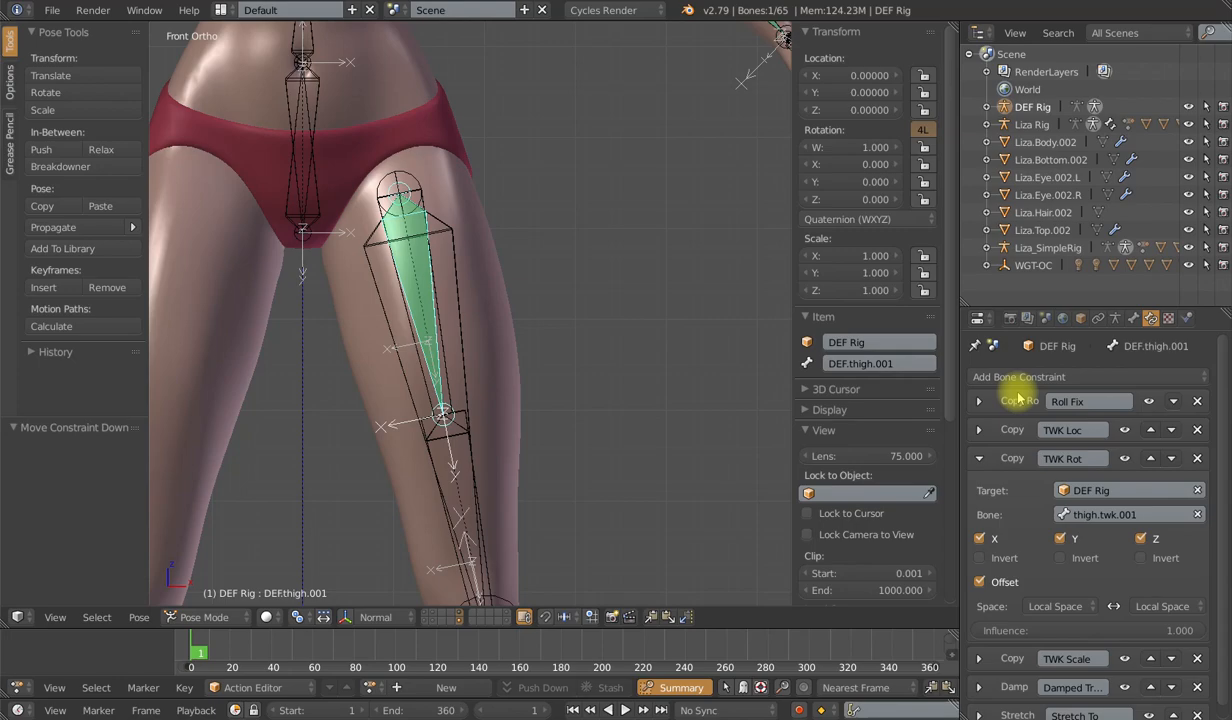
left_click(979, 461)
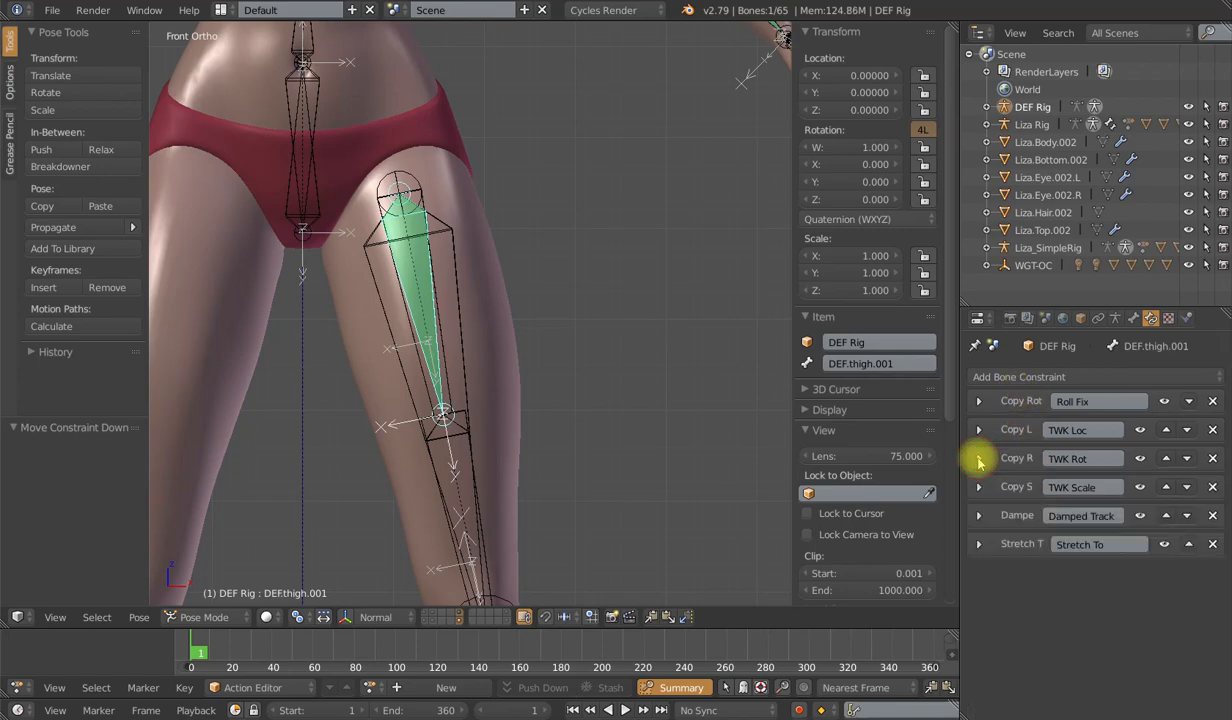
Set both spaces of TWK Scale to Local Space, enable Offset, and collapse the constraint.
left_click(980, 488)
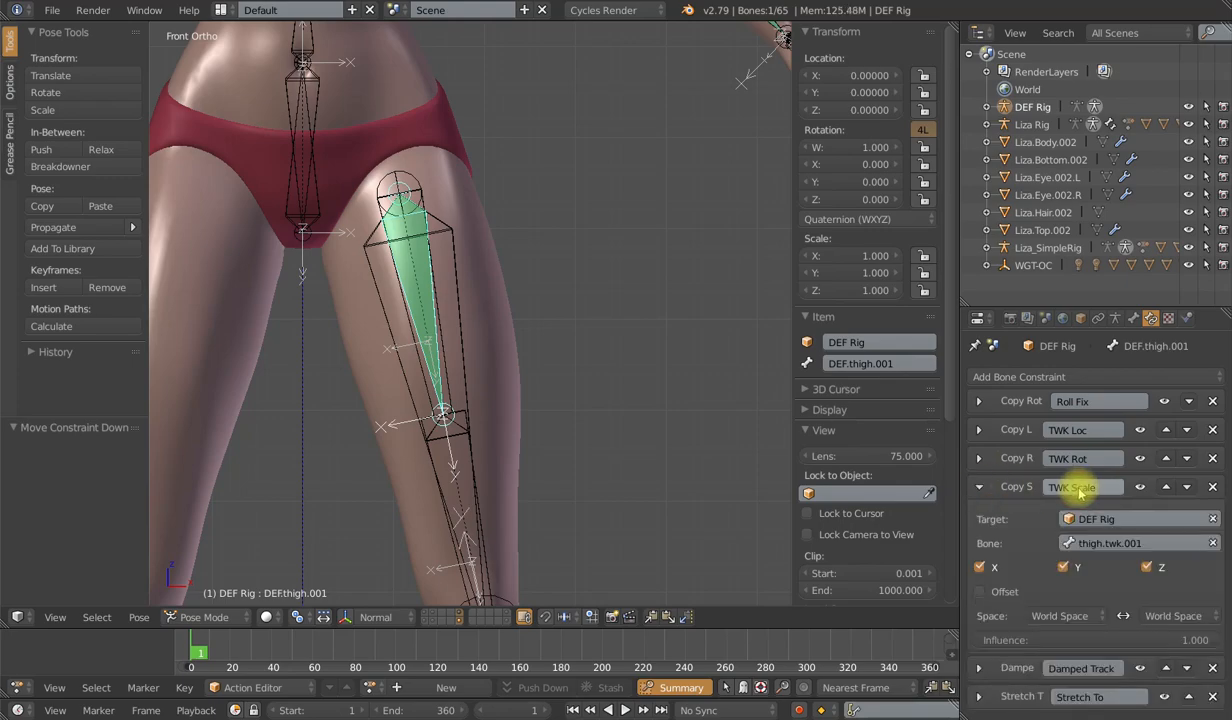
left_click(1055, 616)
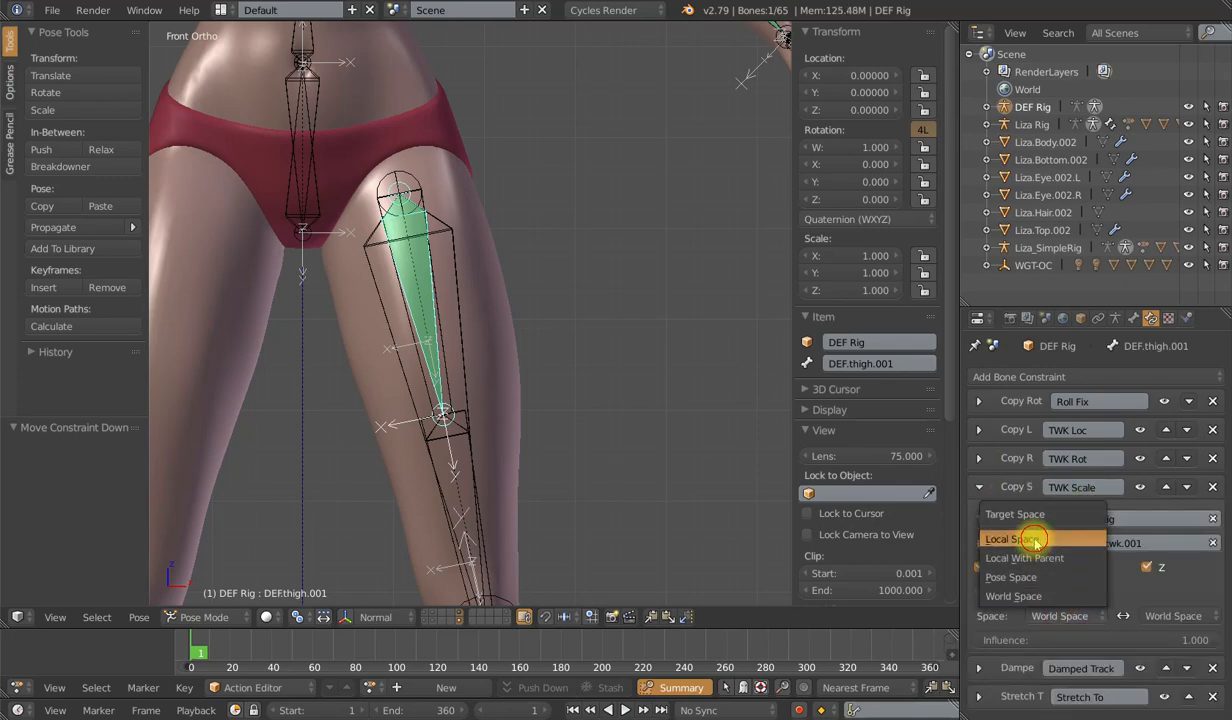
left_click(1040, 539)
left_click(1160, 616)
left_click(1085, 540)
left_click(981, 591)
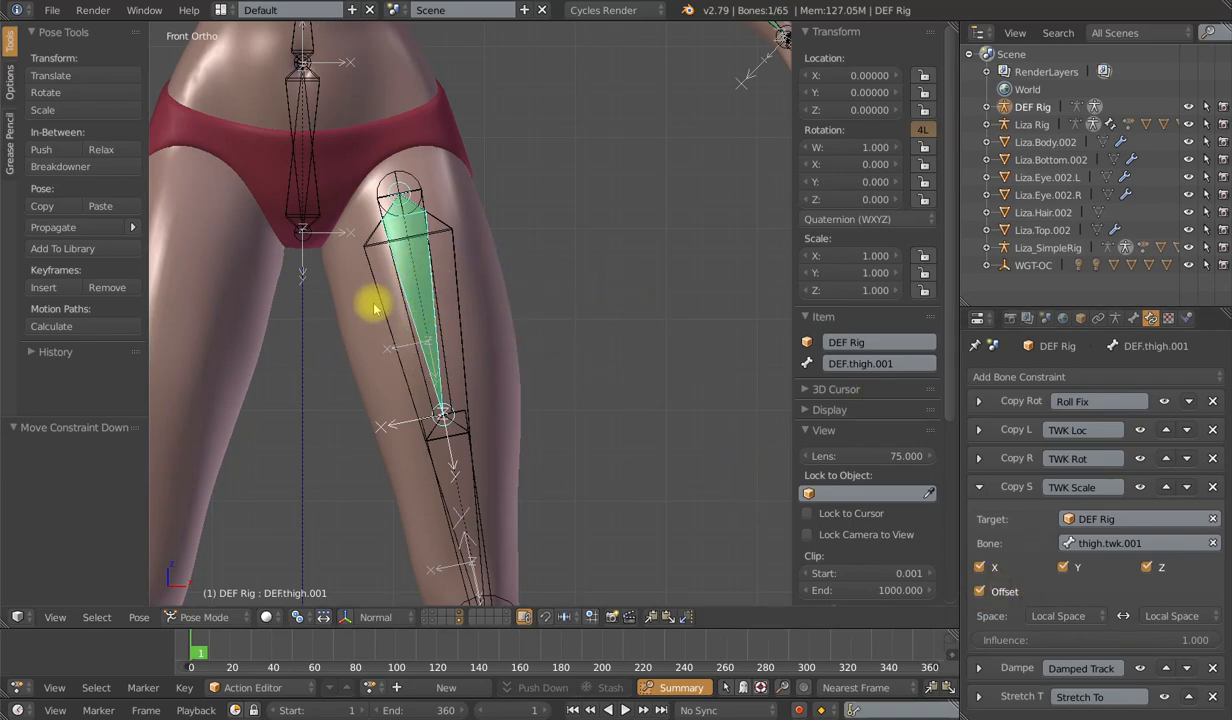
scroll(611, 395, "down", 1)
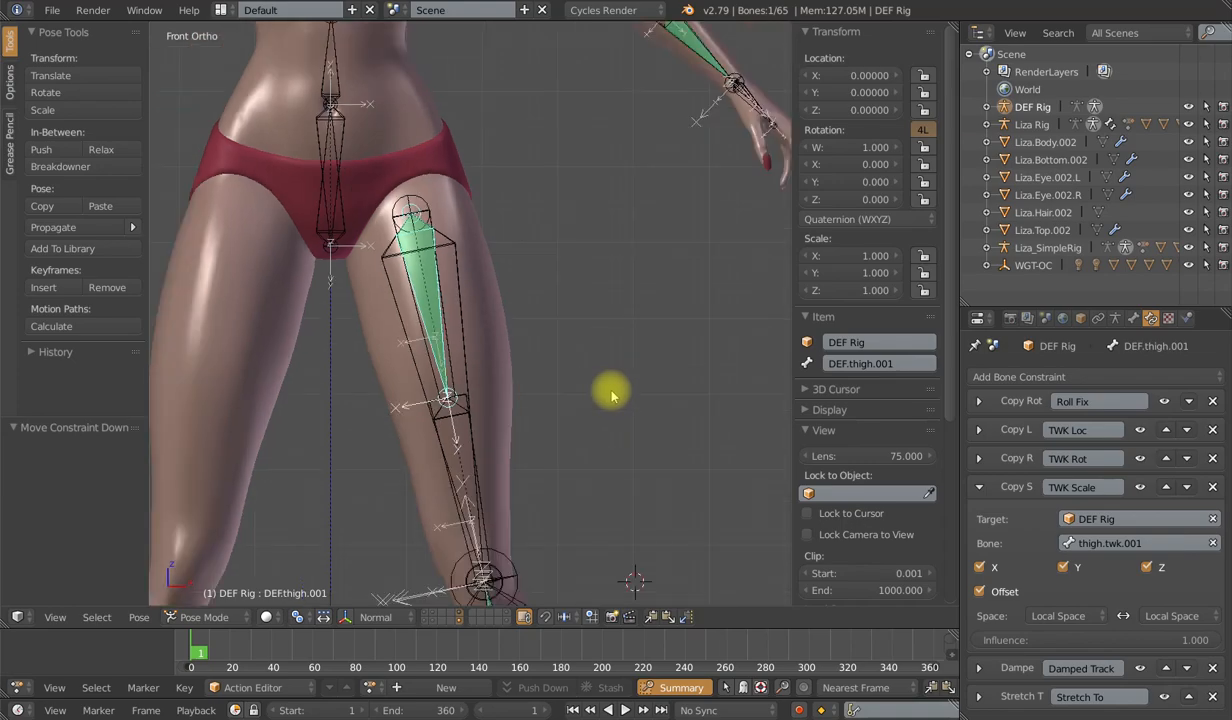
left_click(978, 486)
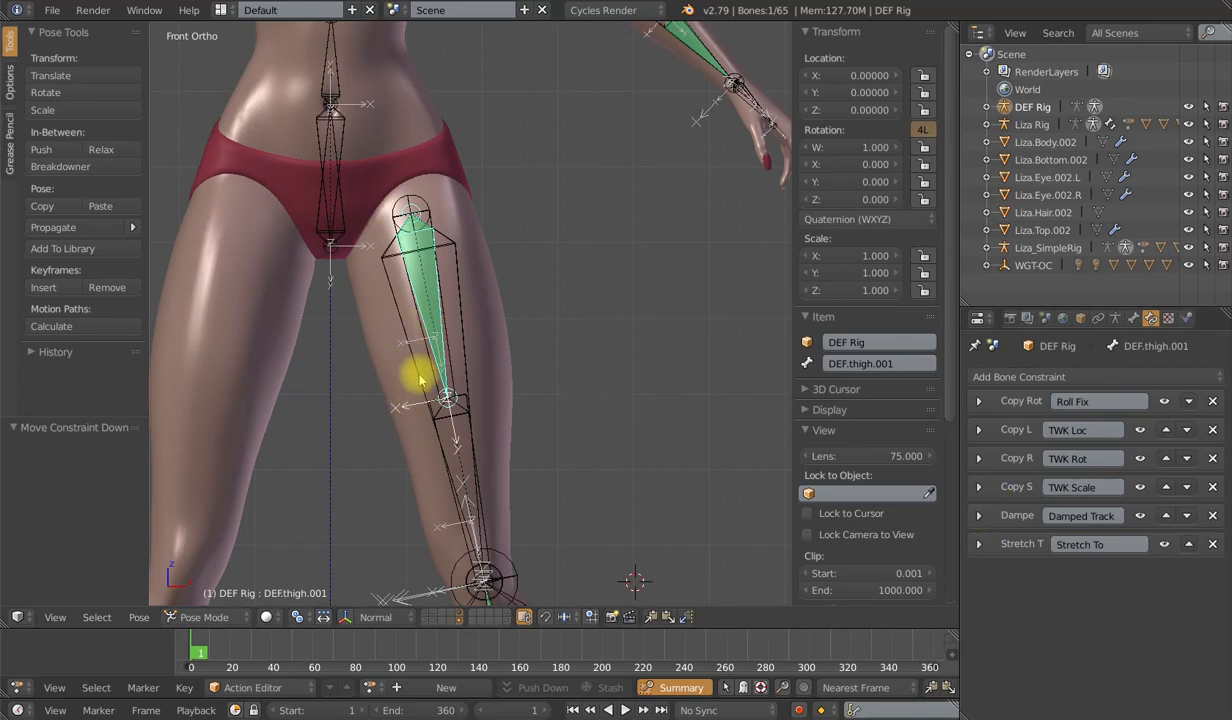
Examine the Stretch To settings of DEF.thigh.001 and test the stretching with a cancelled move of thigh.twk.001.
left_click(980, 545)
scroll(1010, 511, "down", 3)
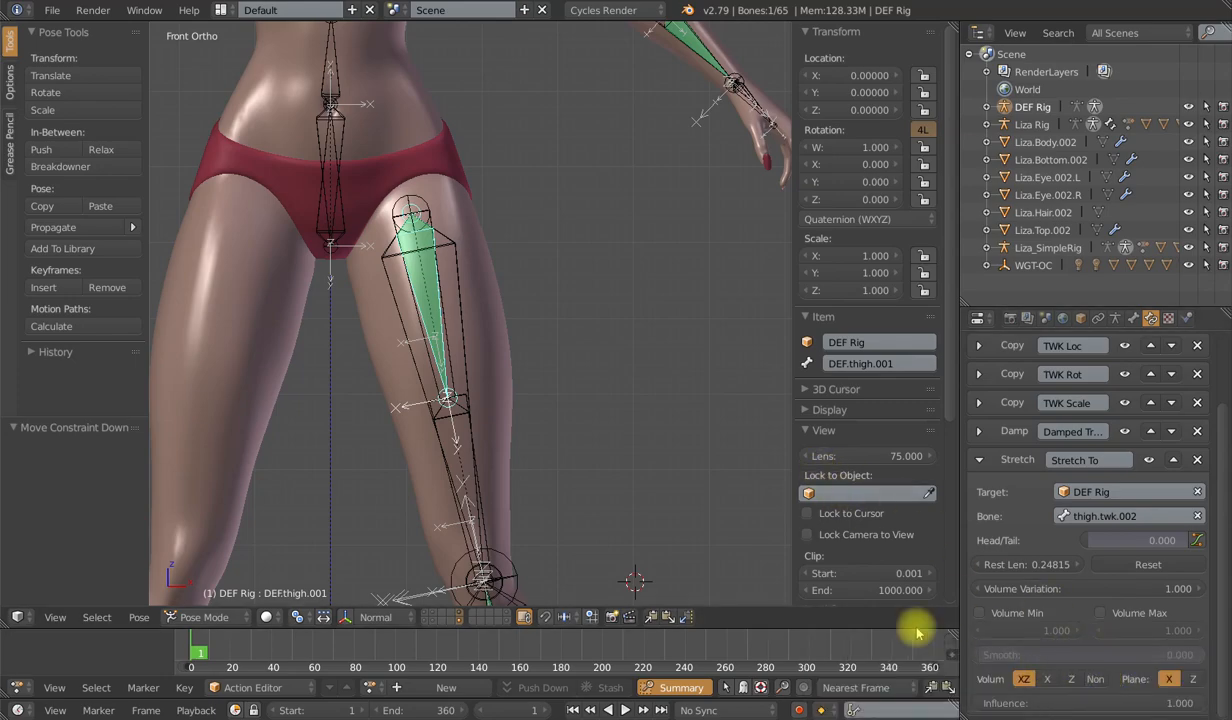
right_click(445, 304)
key("g")
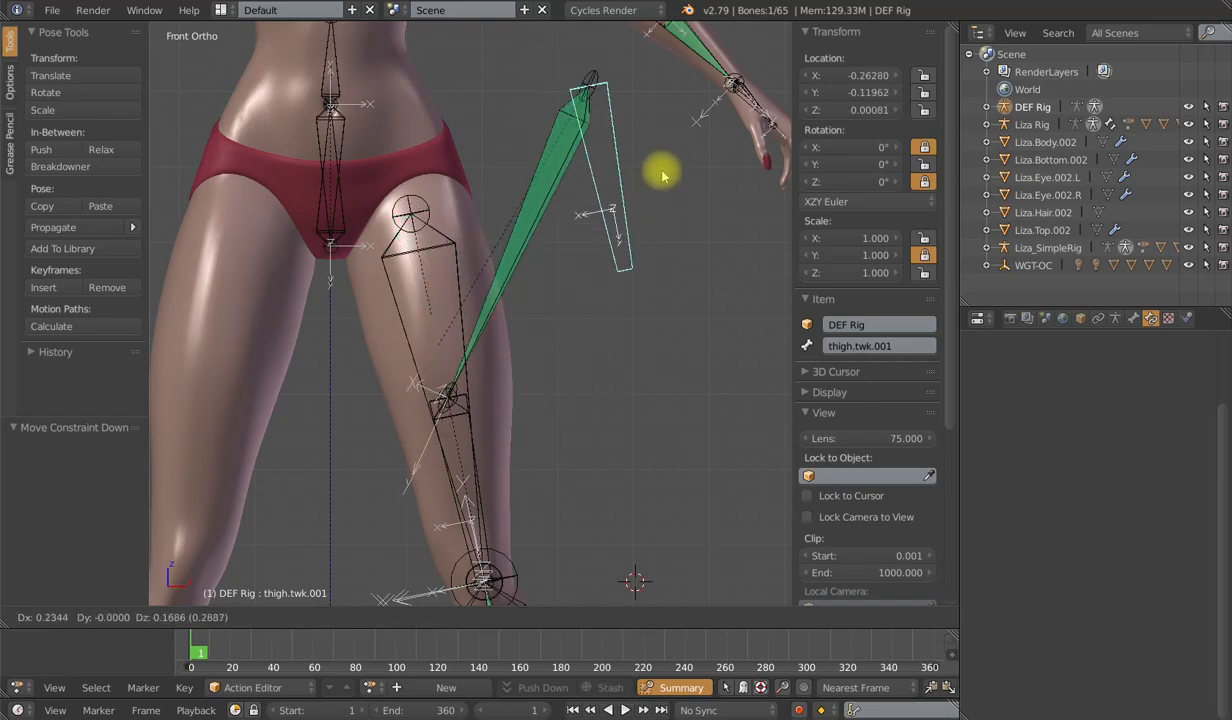
right_click(510, 395)
right_click(425, 316)
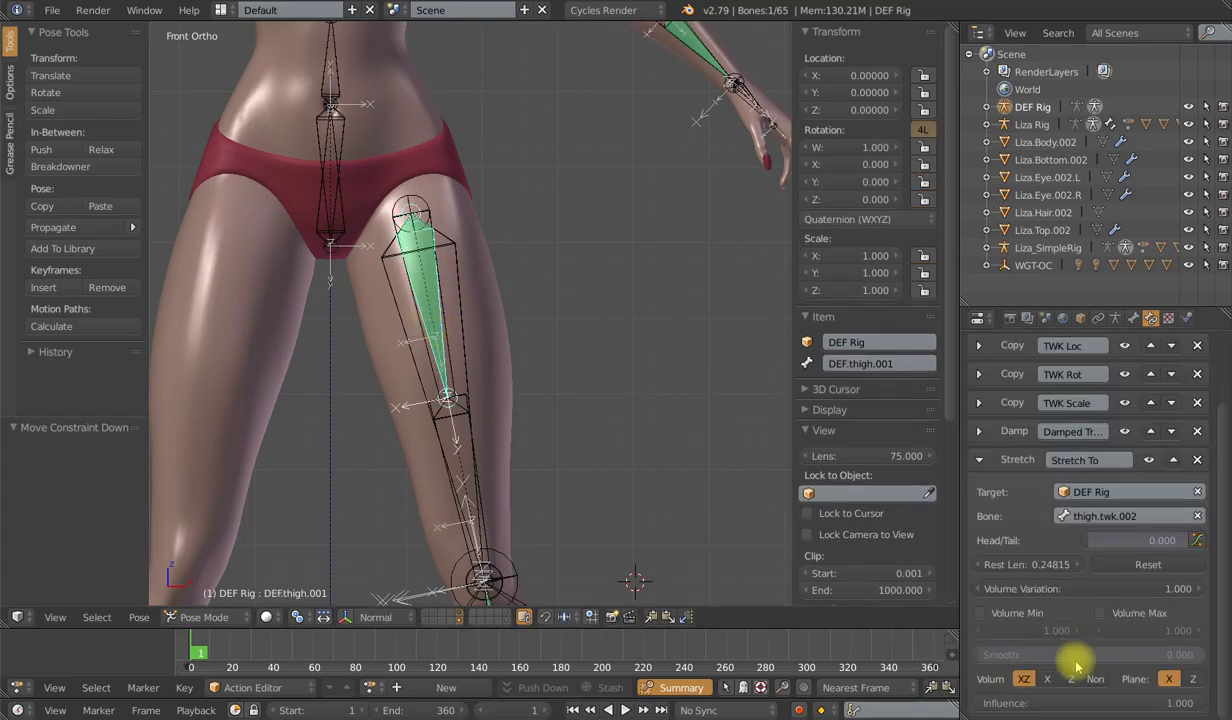
Move thigh.twk.001 by about 0.102 along X and -0.024 along Z, and test scaling it without keeping the scale.
right_click(445, 307)
key("g")
left_click(537, 330)
key("s")
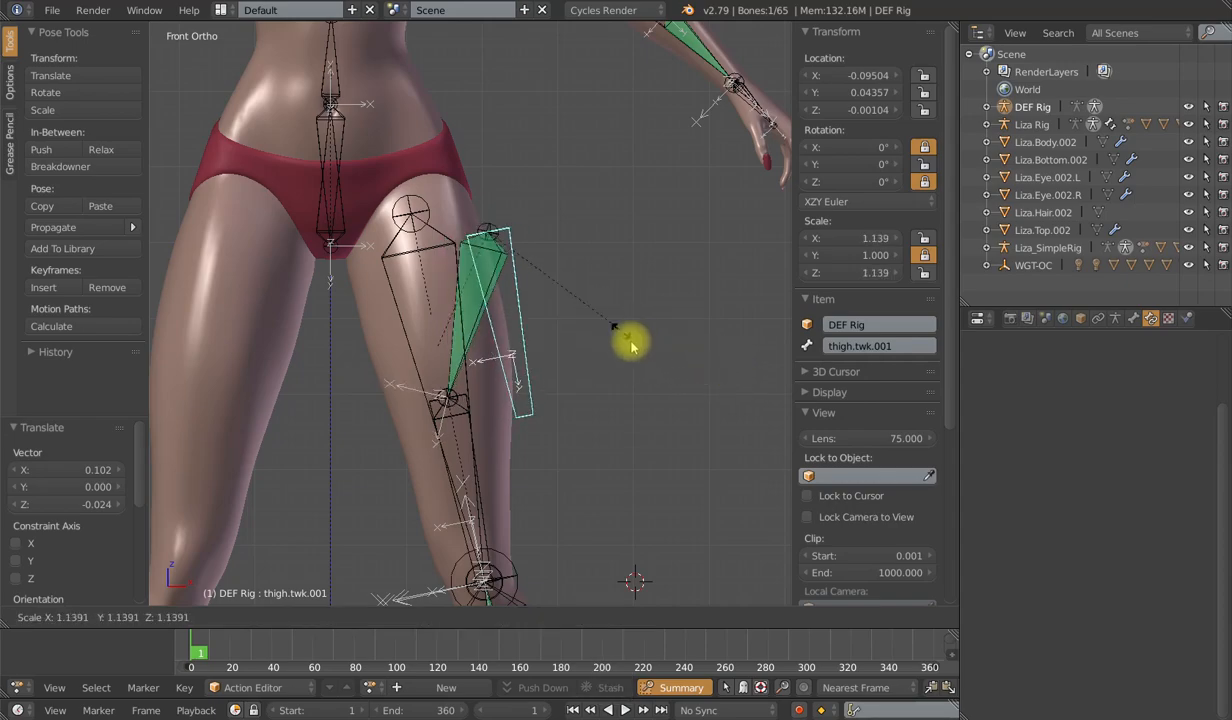
key("Escape")
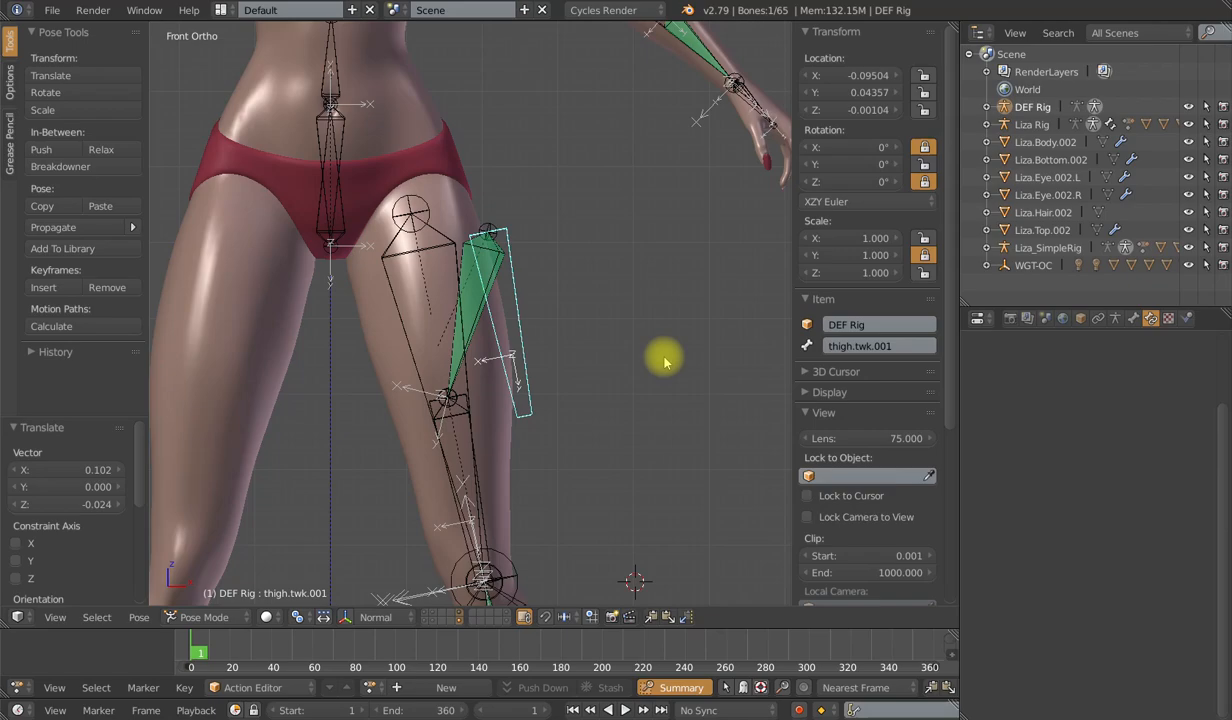
scroll(630, 349, "up", 2)
scroll(620, 344, "down", 2)
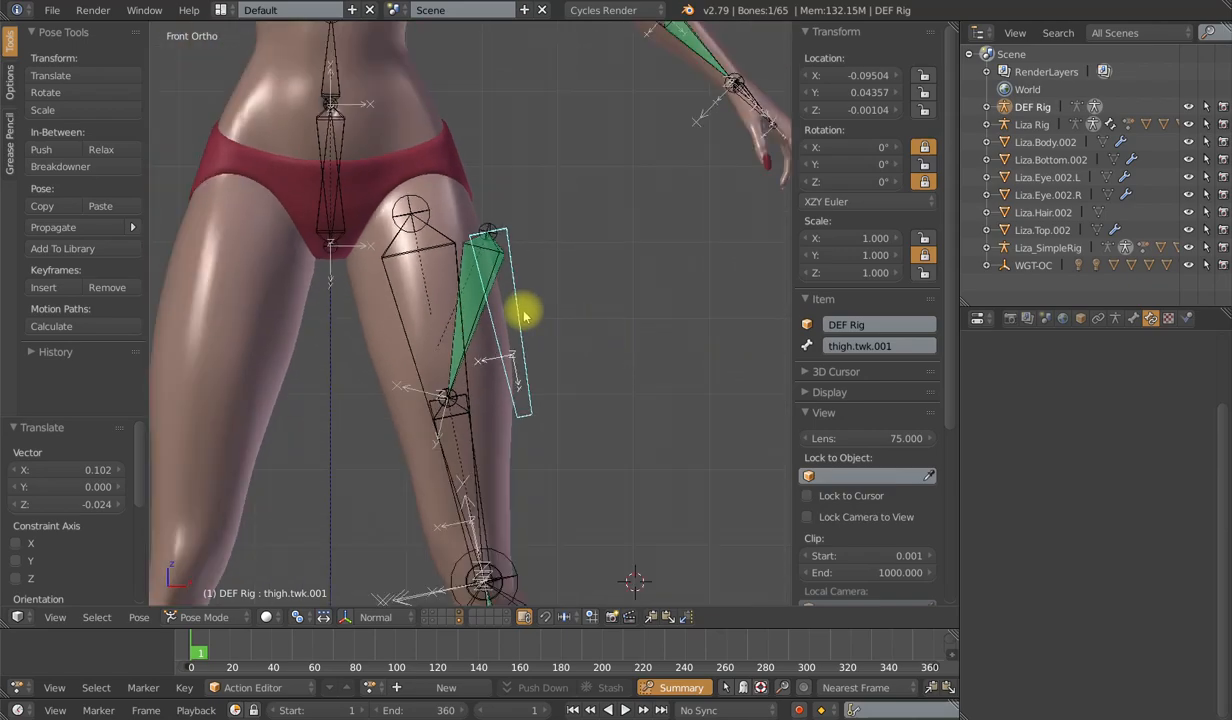
key("s")
key("Escape")
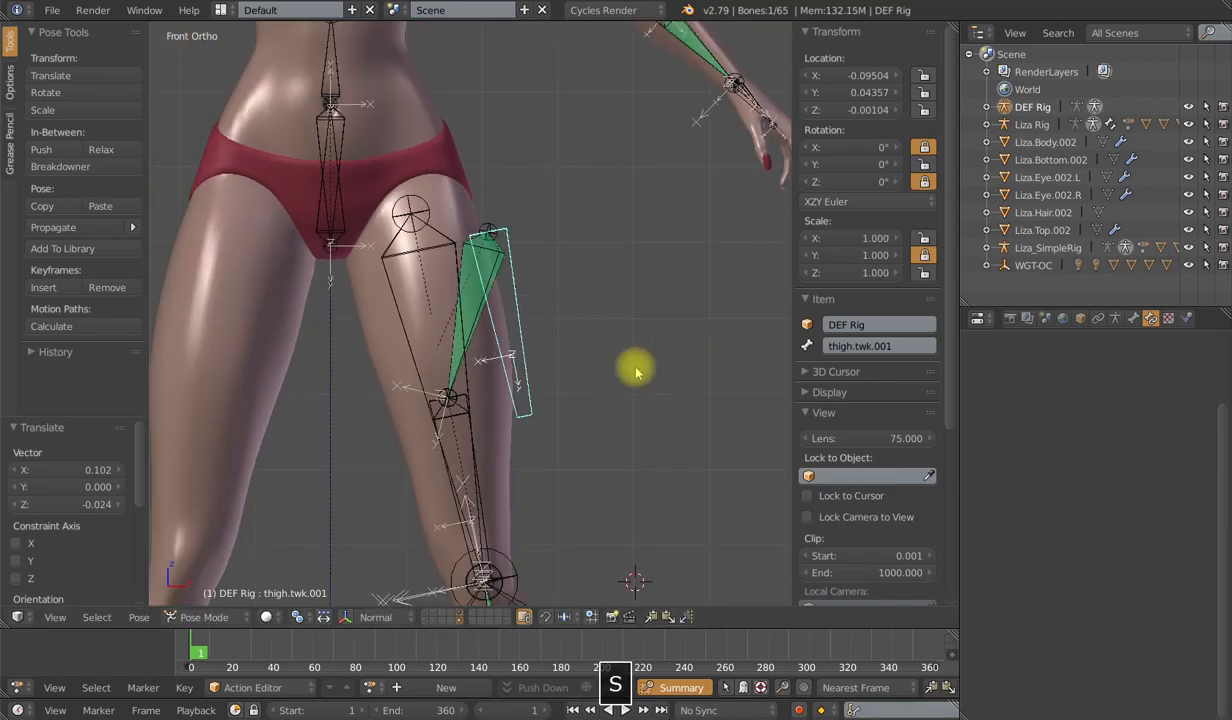
scroll(619, 342, "up", 2)
middle_click_drag(615, 340, 605, 365, "shift")
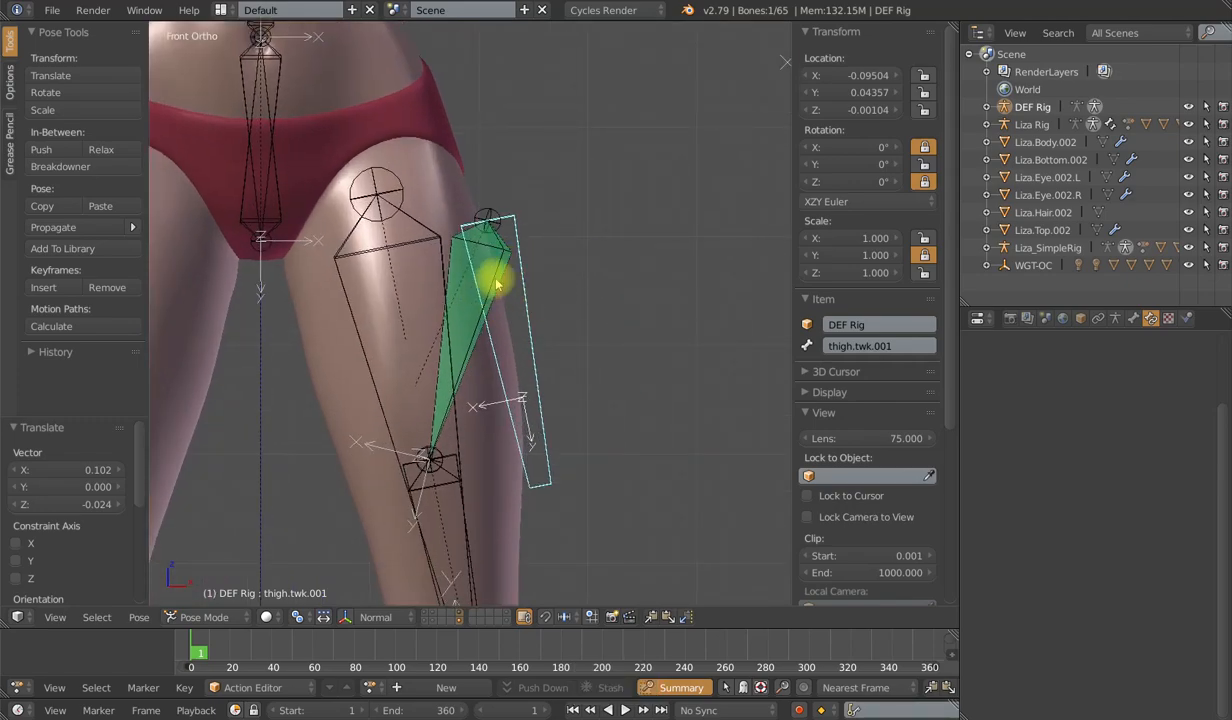
Test moving thigh.twk.001 and rotating it freely and around Y, cancelling each transform.
key("g")
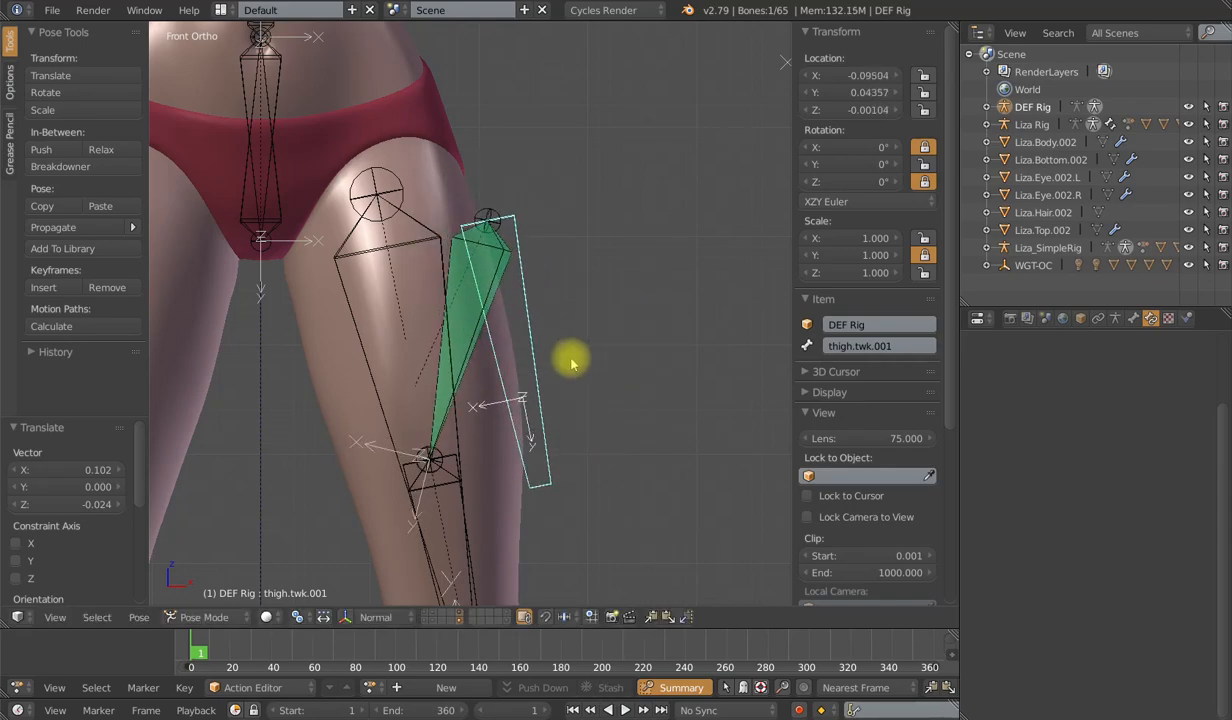
left_click(481, 270)
key("r")
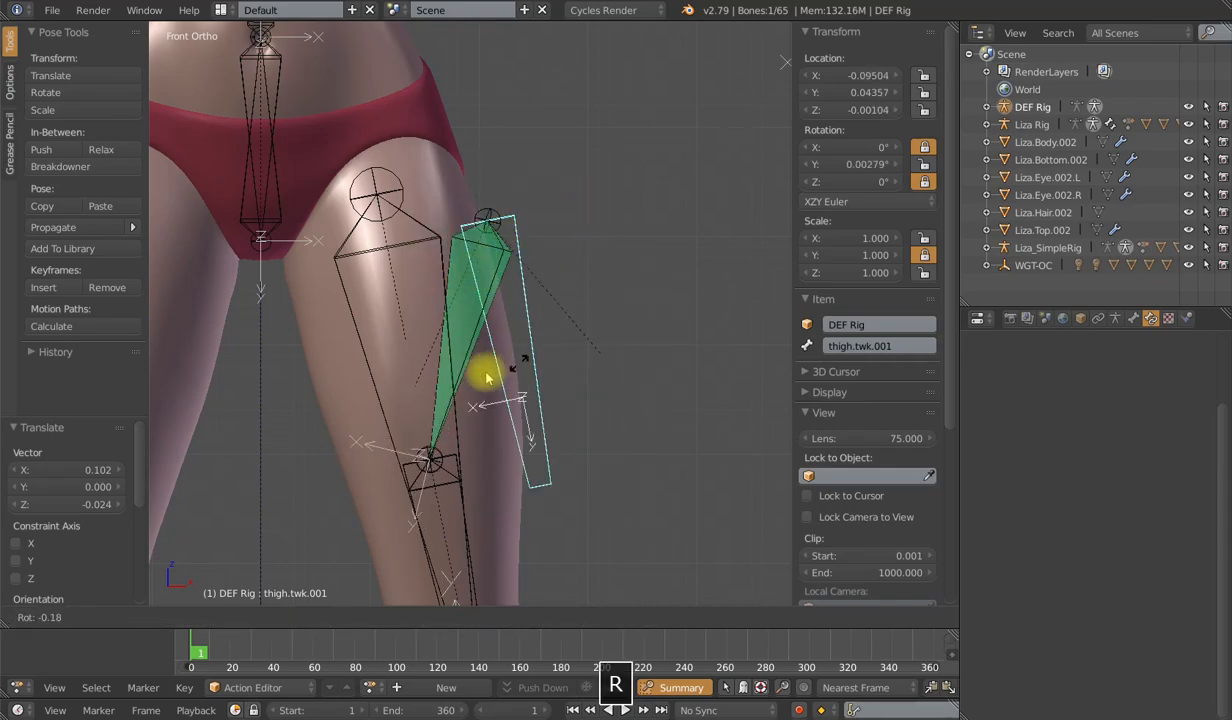
right_click(716, 356)
key("r")
key("y")
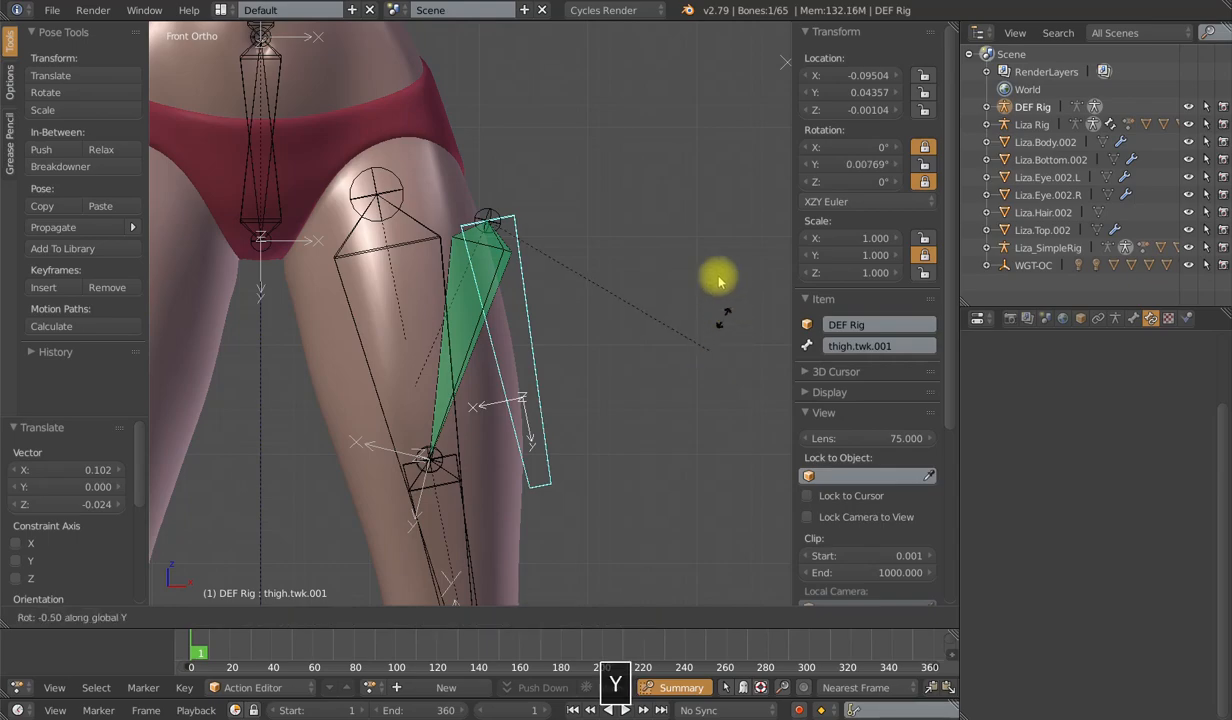
right_click(717, 336)
middle_click_drag(657, 347, 620, 400)
key("r")
key("y")
right_click(608, 405)
Test scaling and moving thigh.twk.001 without keeping either transform.
key("s")
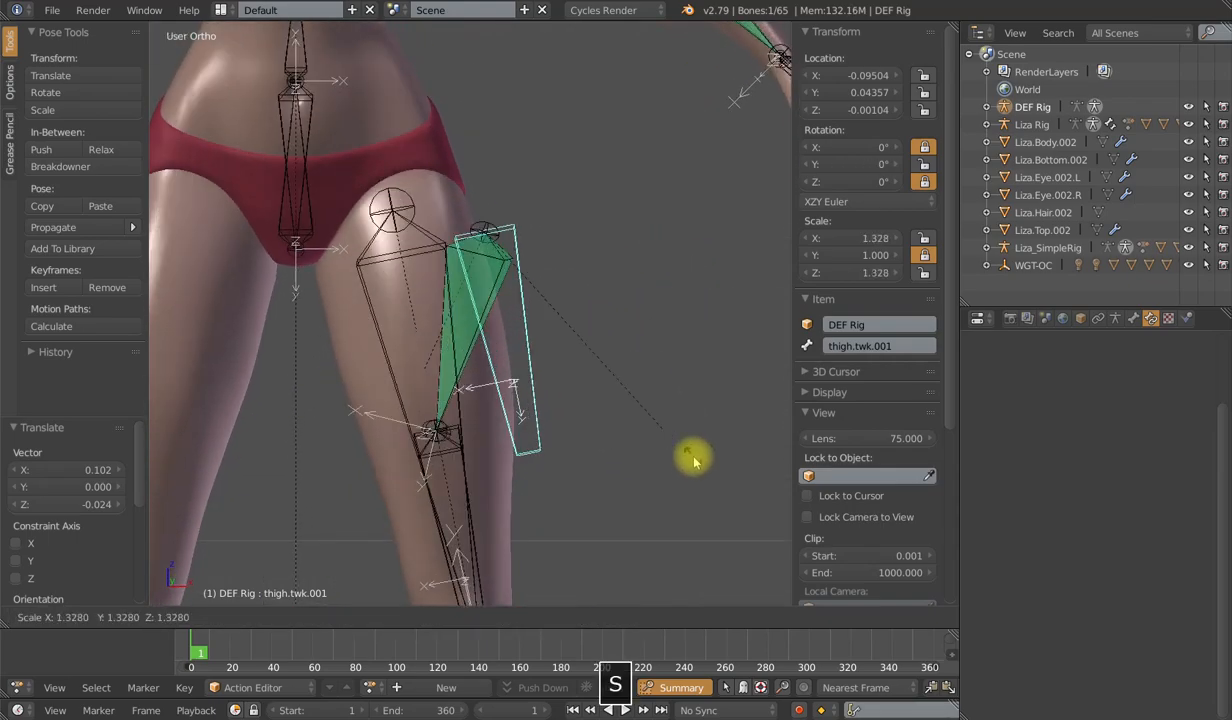
right_click(615, 355)
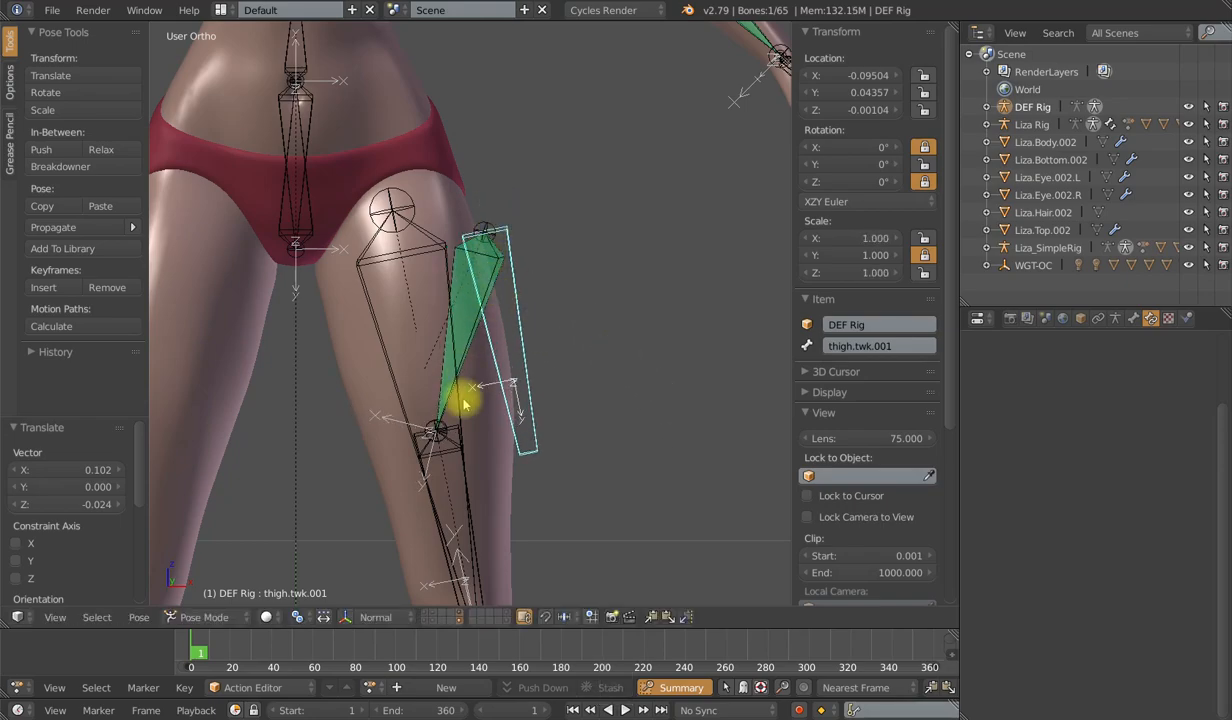
key("g")
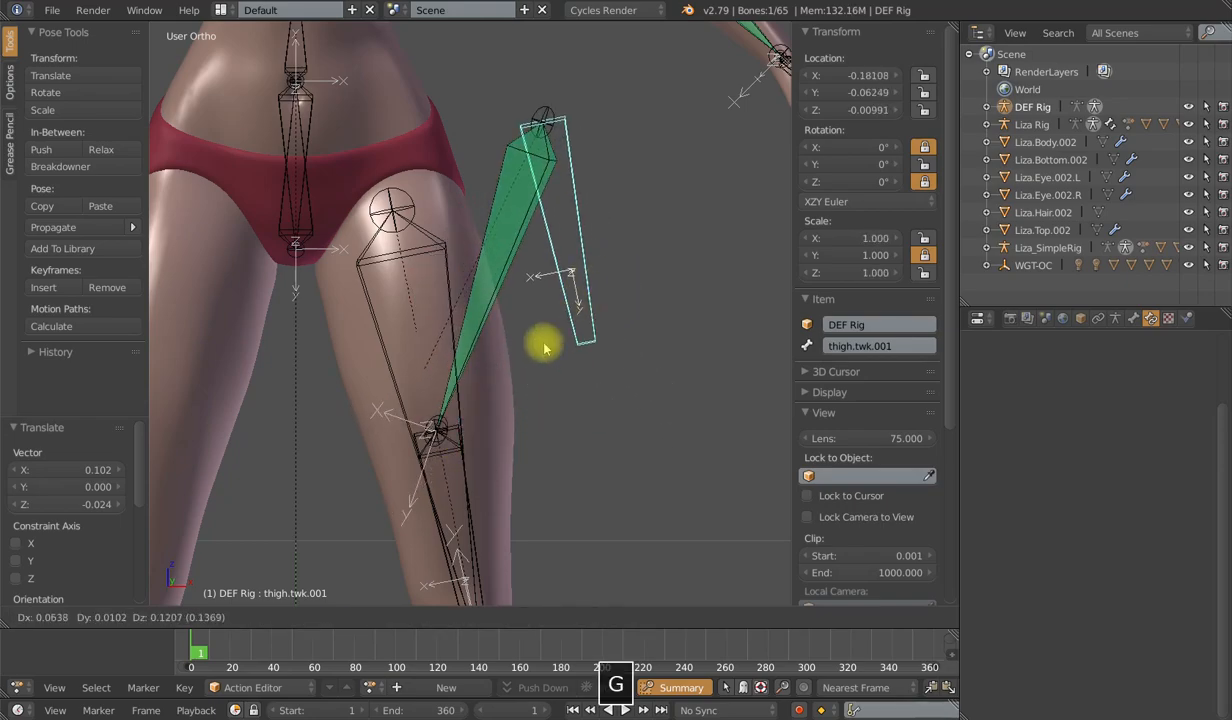
left_click(536, 373)
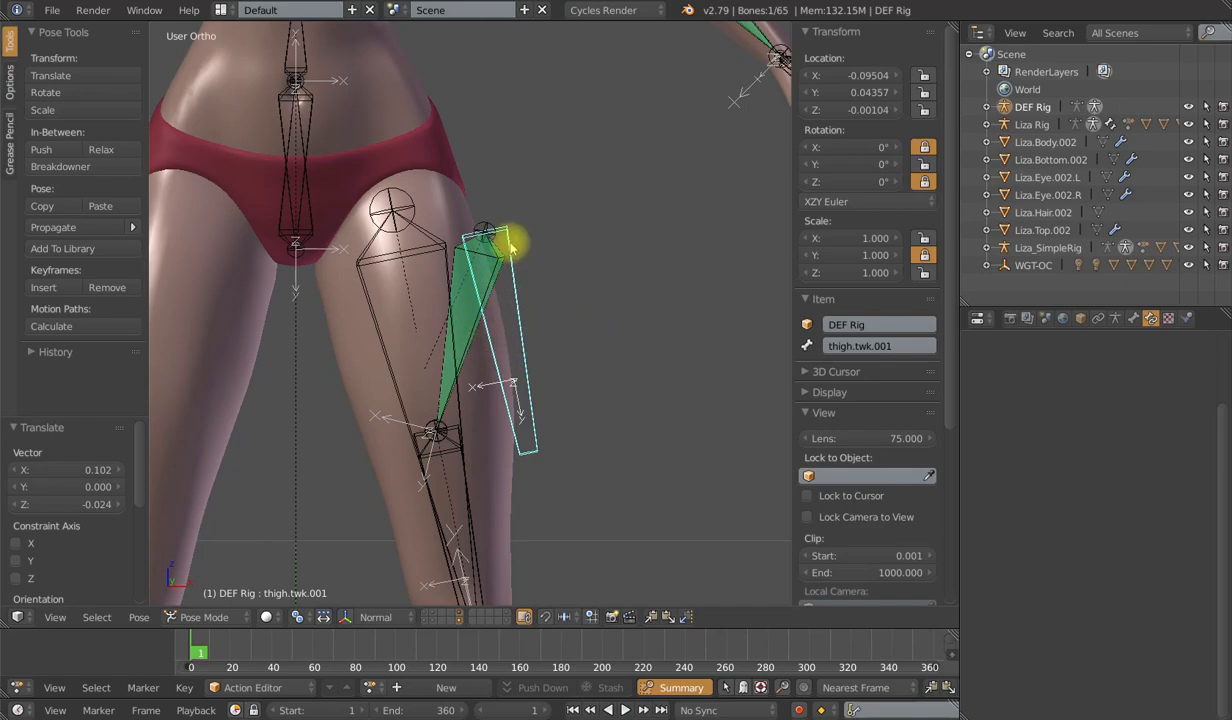
Copy the name of DEF.thigh.001 and assign that bone as the display transform of thigh.twk.001's custom shape.
middle_click_drag(550, 280, 547, 333)
scroll(532, 324, "up", 2)
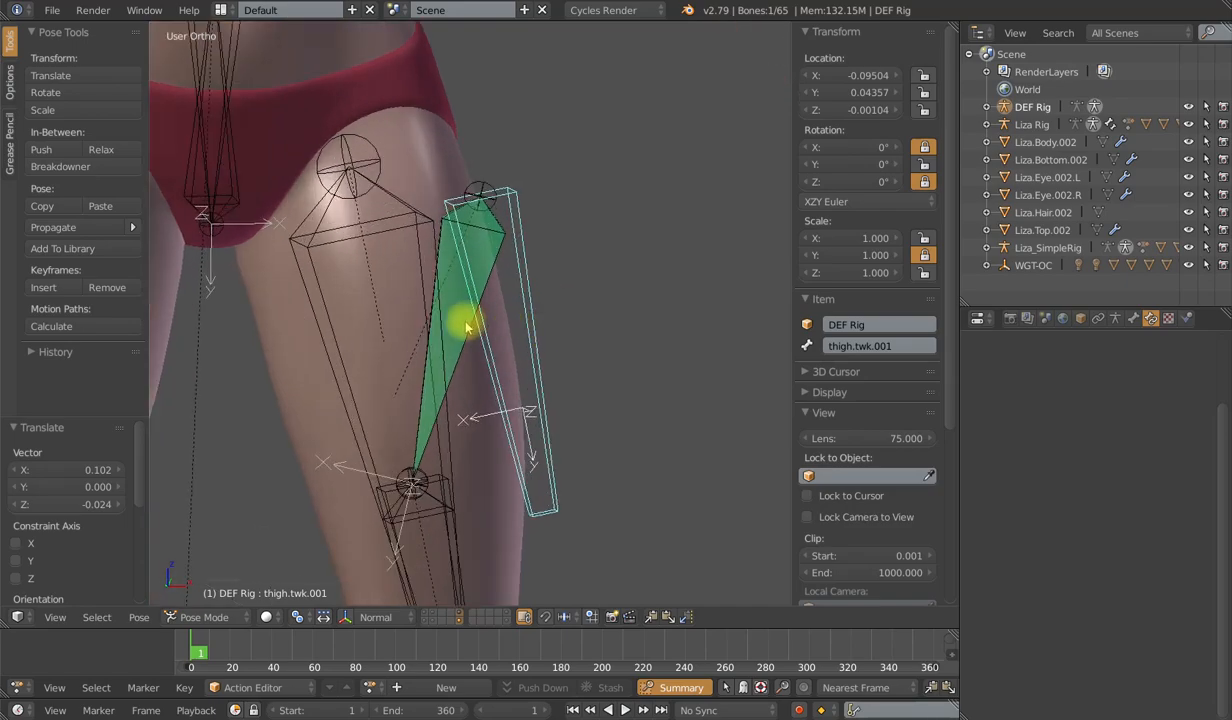
right_click(470, 330)
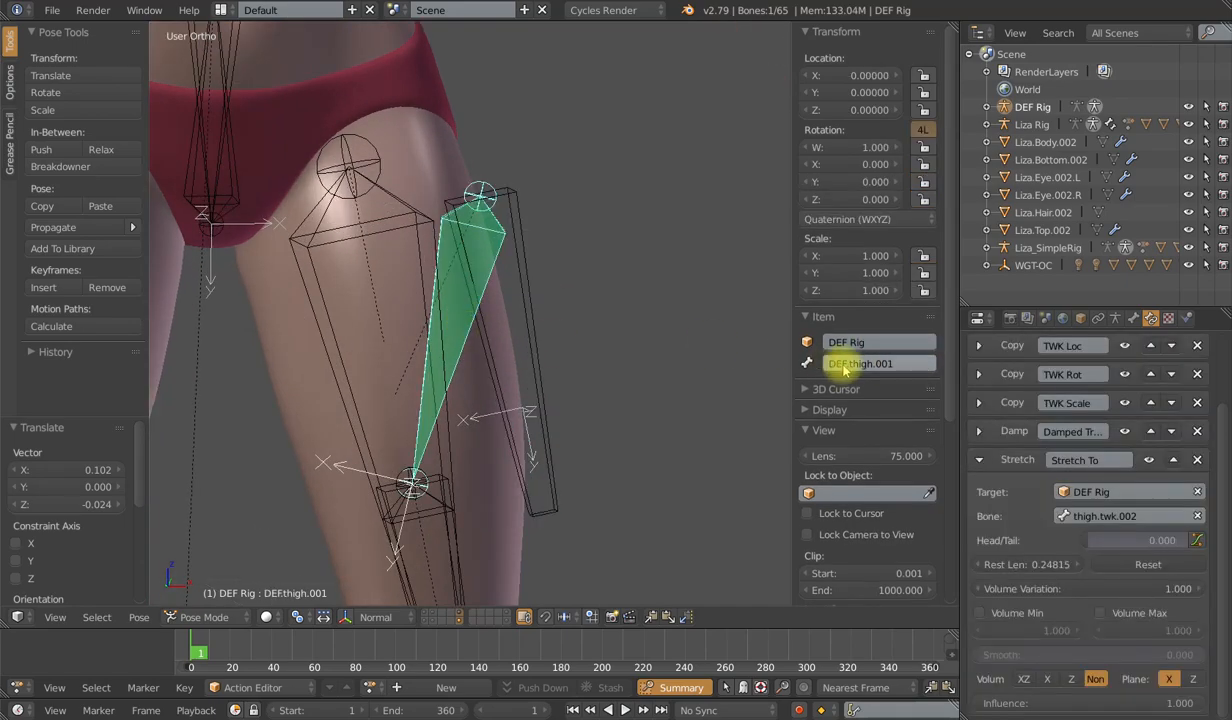
key("ctrl+c")
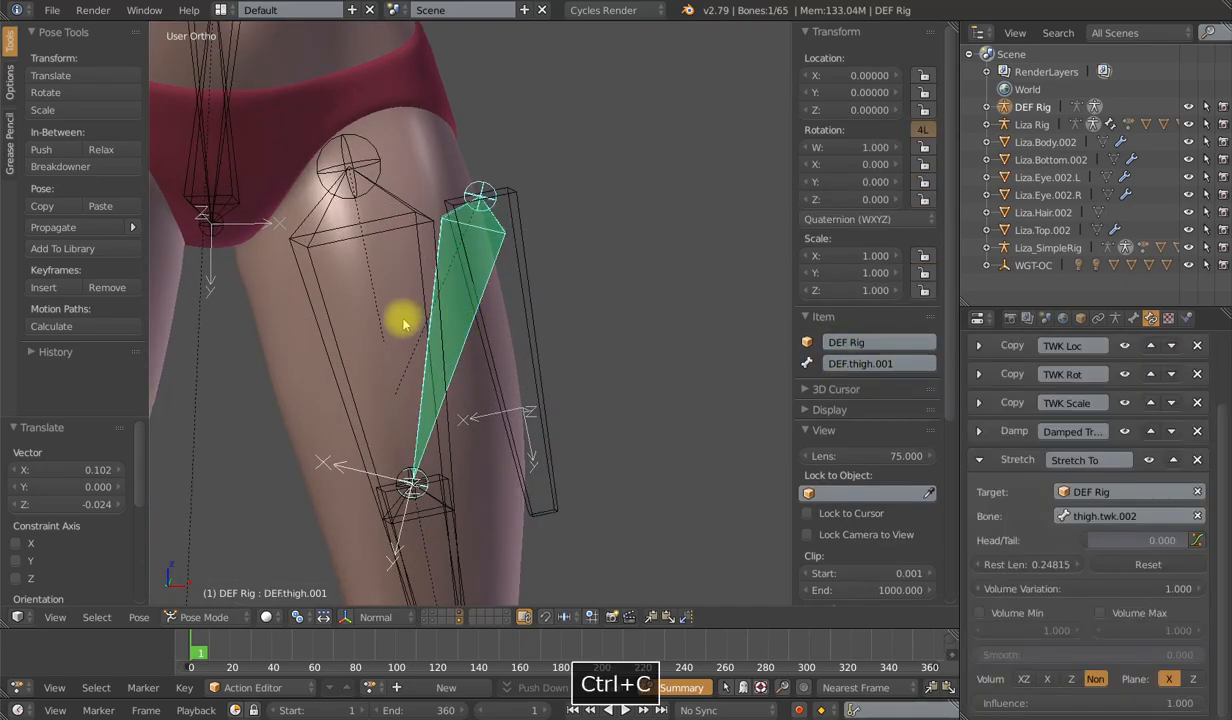
right_click(531, 314)
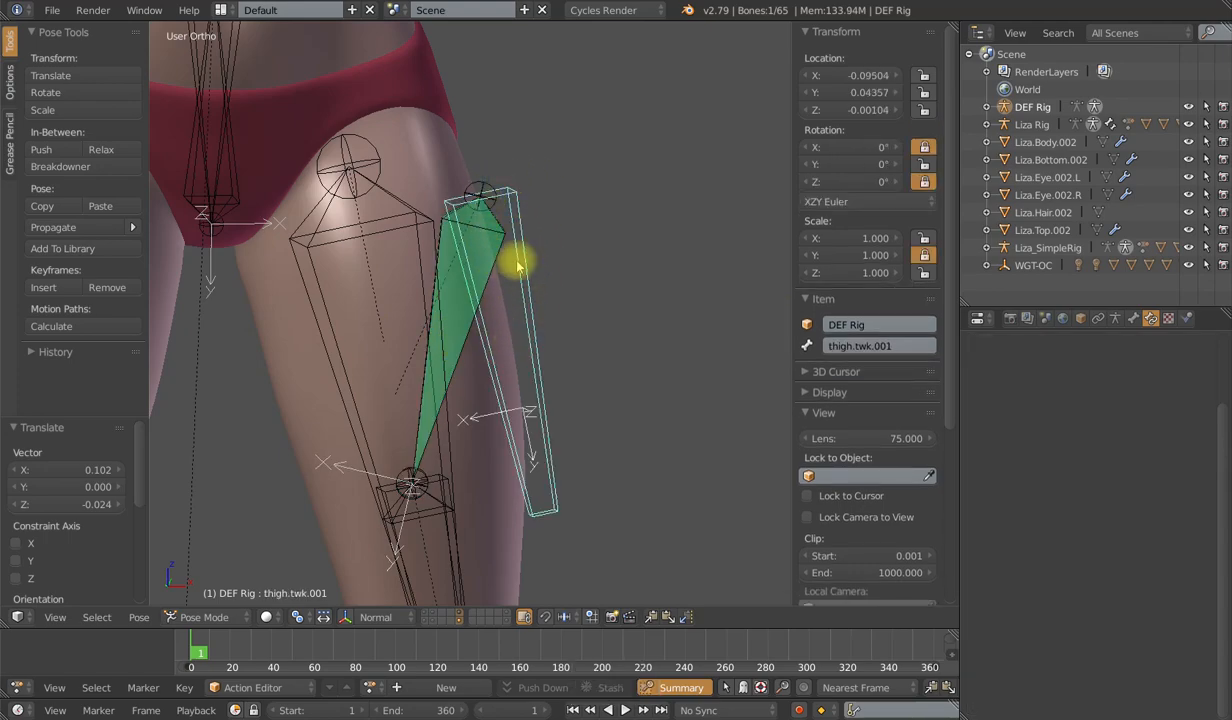
left_click(1131, 319)
scroll(1101, 461, "down", 2)
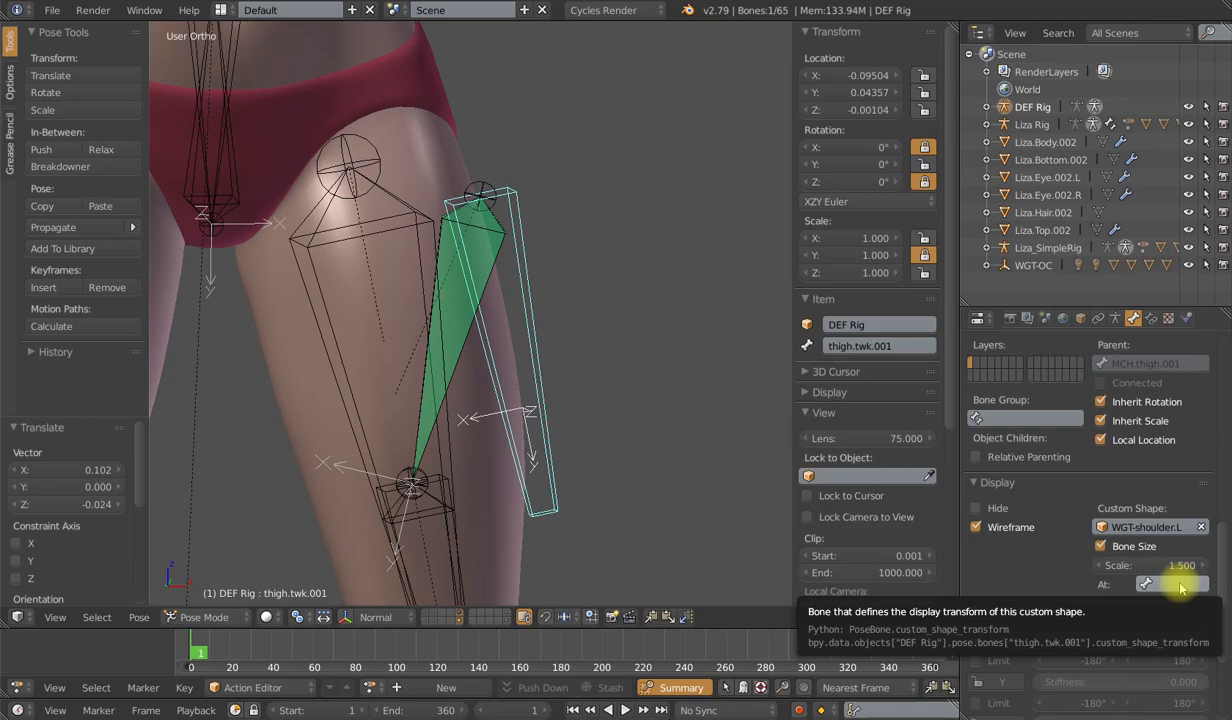
key("ctrl+v")
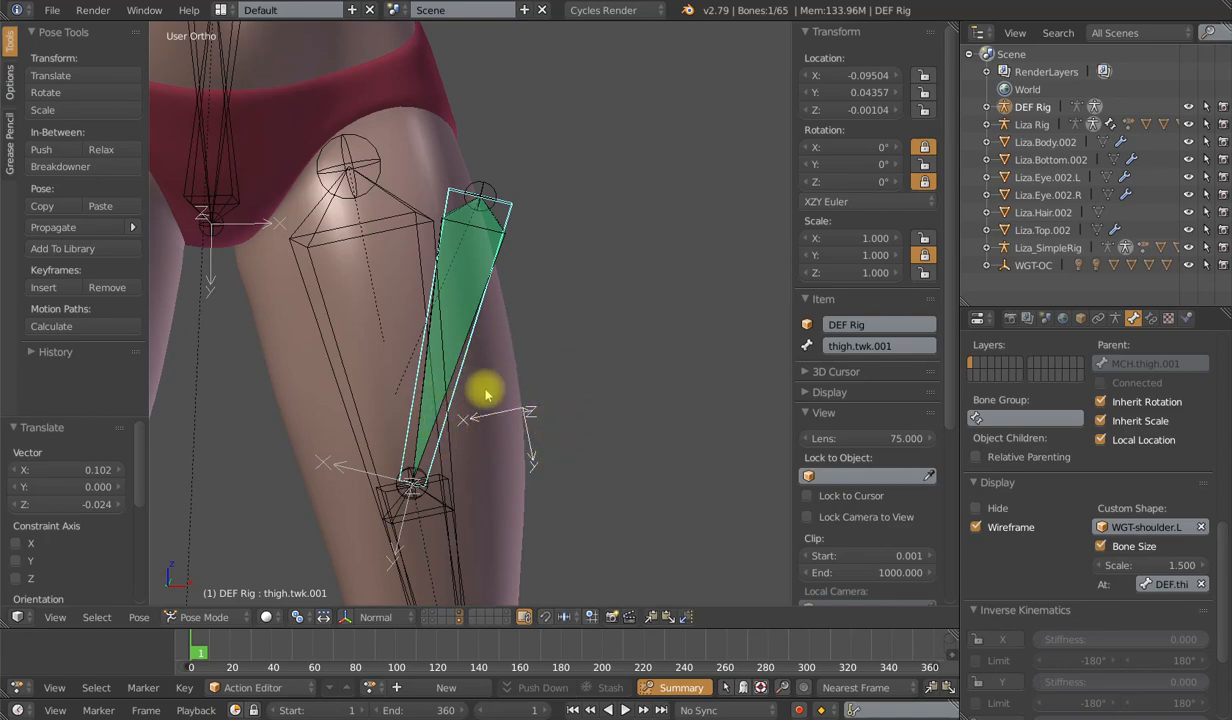
Test how the custom shape follows by moving thigh.twk.001, rotating it around its local Y and scaling it, cancelling each transform.
scroll(544, 366, "down", 2)
key("g")
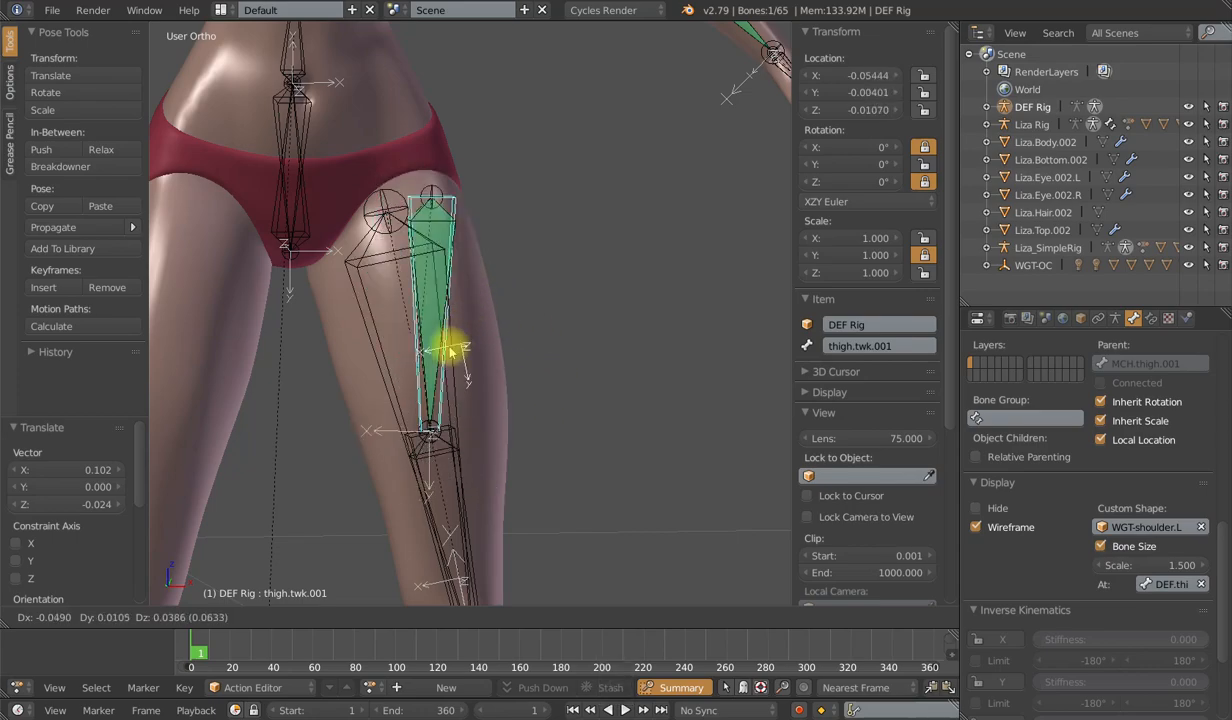
right_click(566, 391)
key("r")
key("y")
key("y")
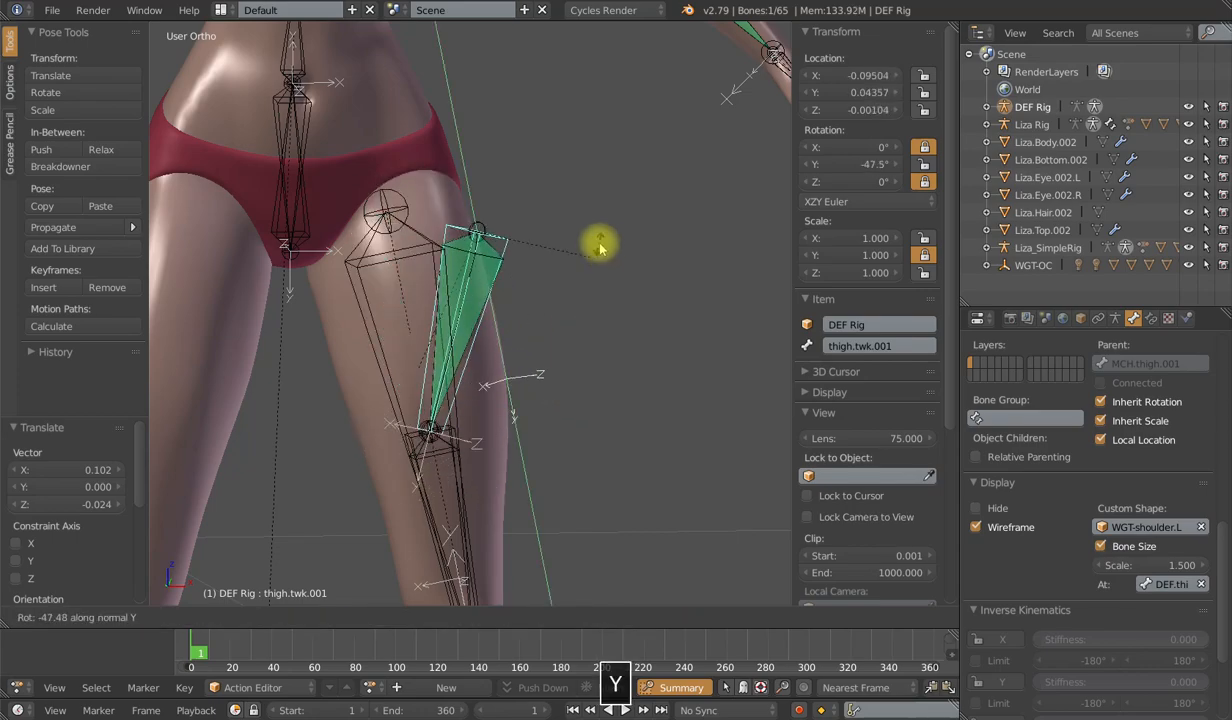
right_click(615, 373)
key("s")
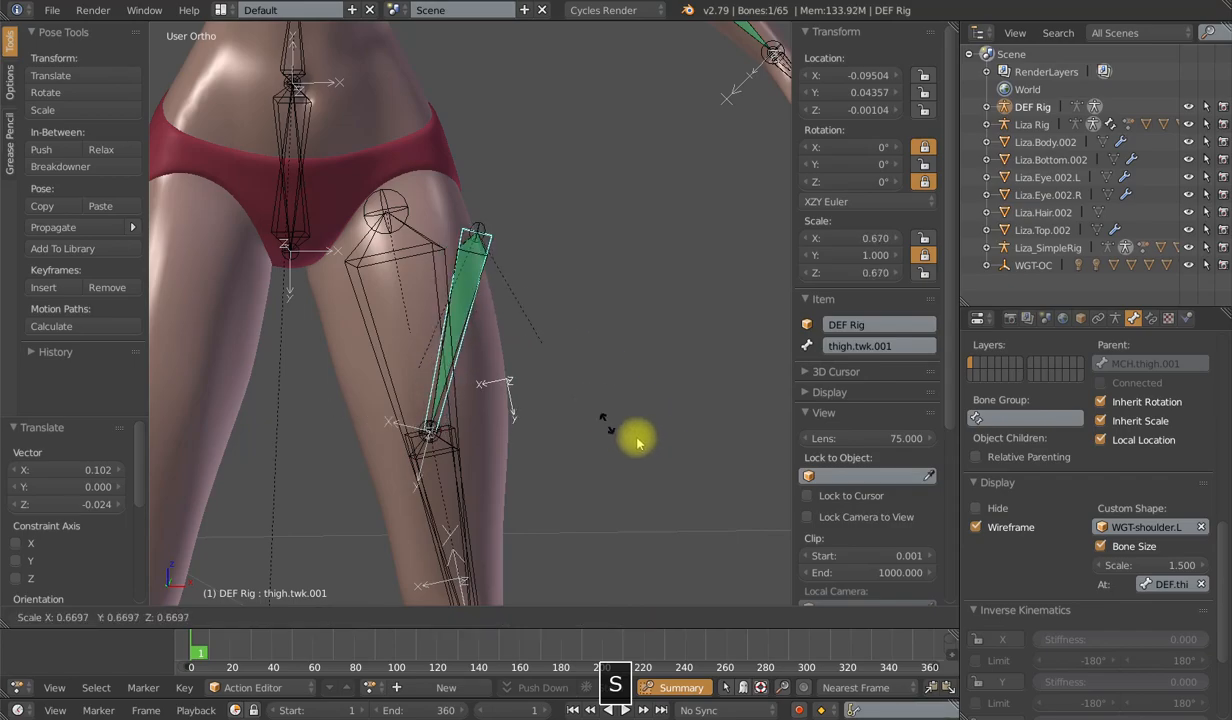
right_click(608, 390)
Clear the rotation, location and scale of all bones in the pose.
key("a")
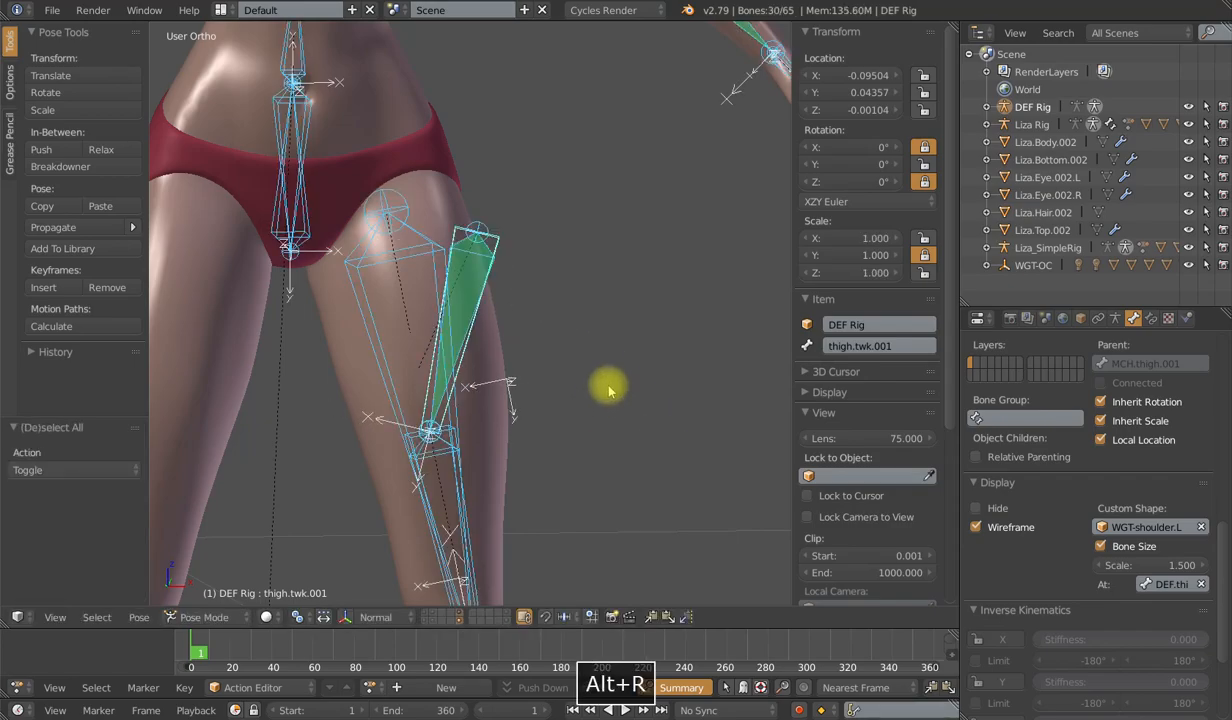
key("alt+g")
key("alt+s")
Review the constraint stack of DEF.thigh.001 and collapse its Stretch To settings.
scroll(570, 396, "down", 3)
key("KP_1")
key("KP_3")
key("KP_1")
middle_click_drag(528, 432, 533, 341, "shift")
scroll(533, 341, "up", 4)
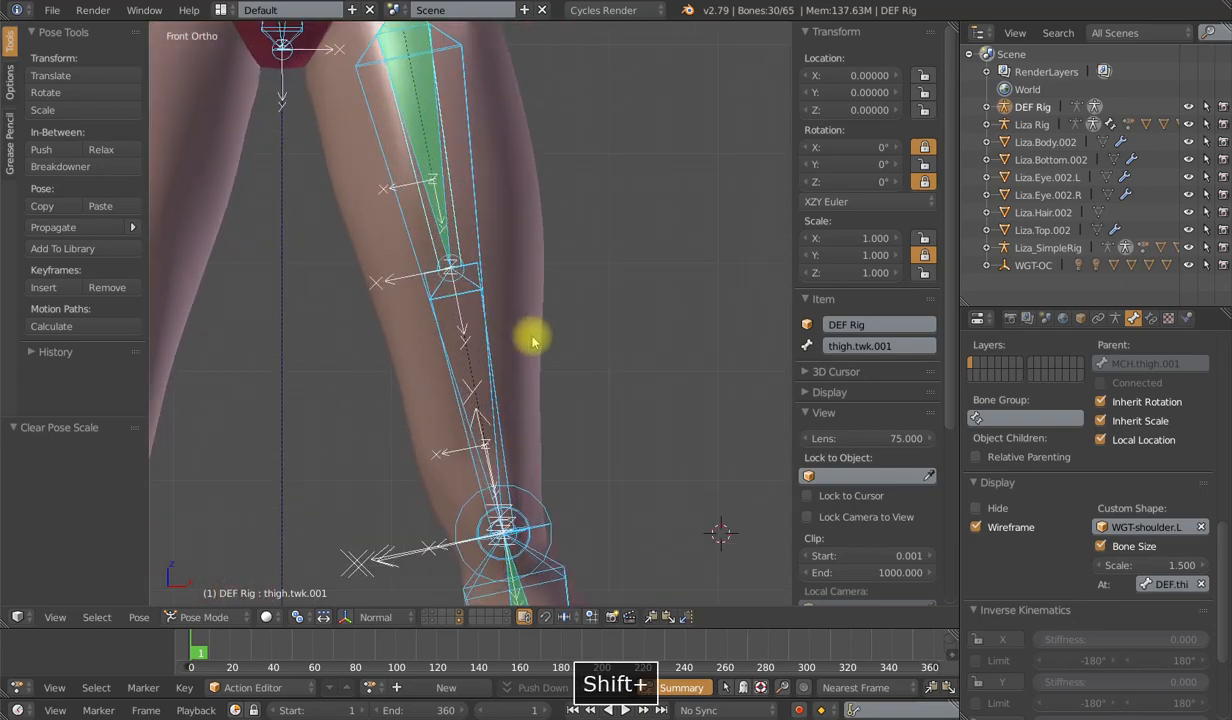
middle_click_drag(520, 265, 520, 349, "shift")
scroll(519, 350, "up", 3)
left_click(433, 310)
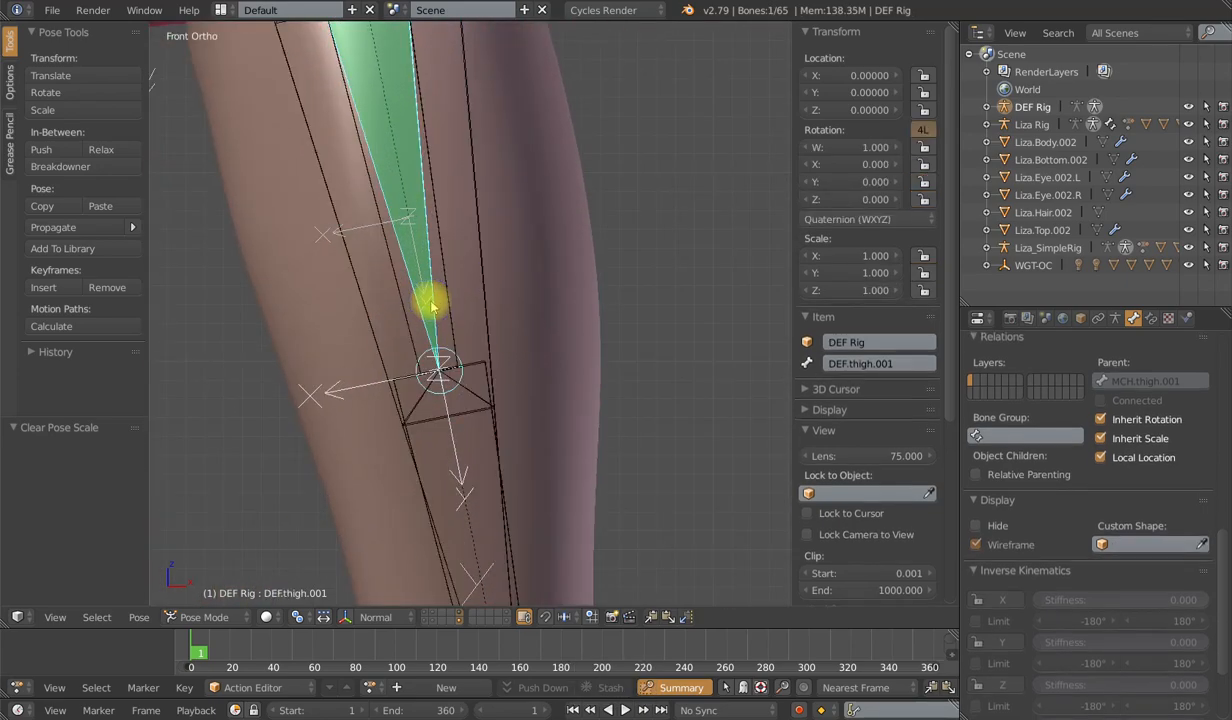
left_click(1148, 319)
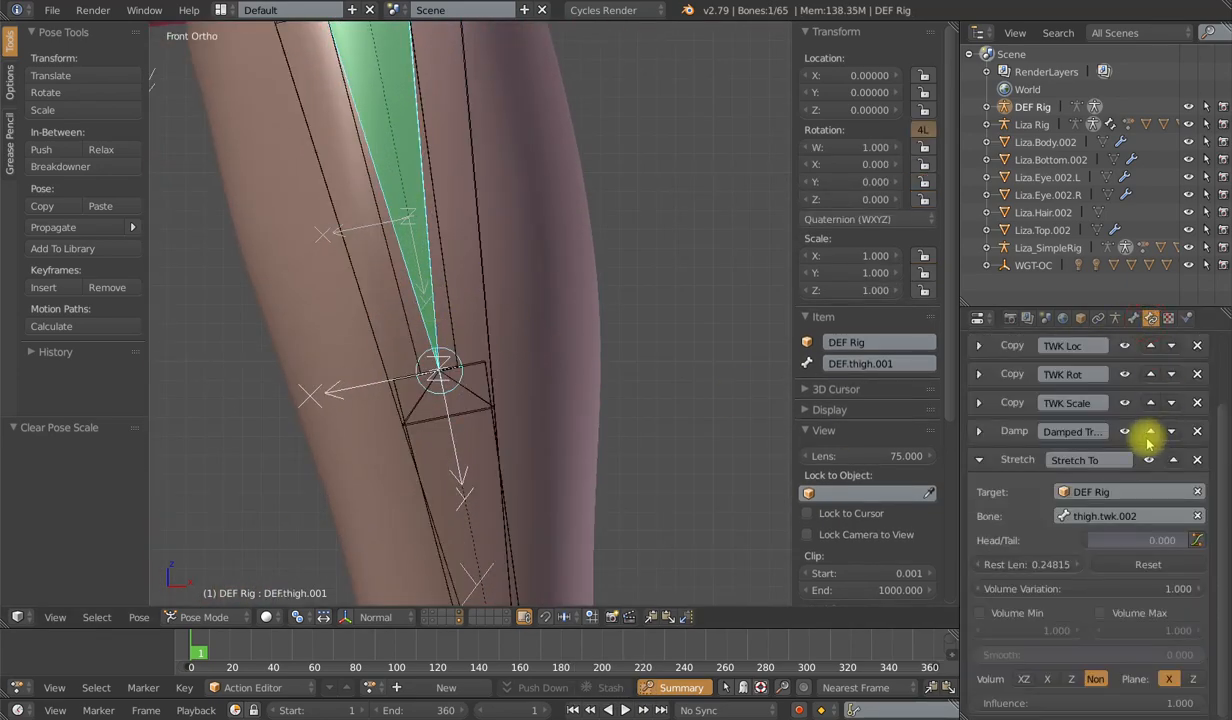
left_click(986, 460)
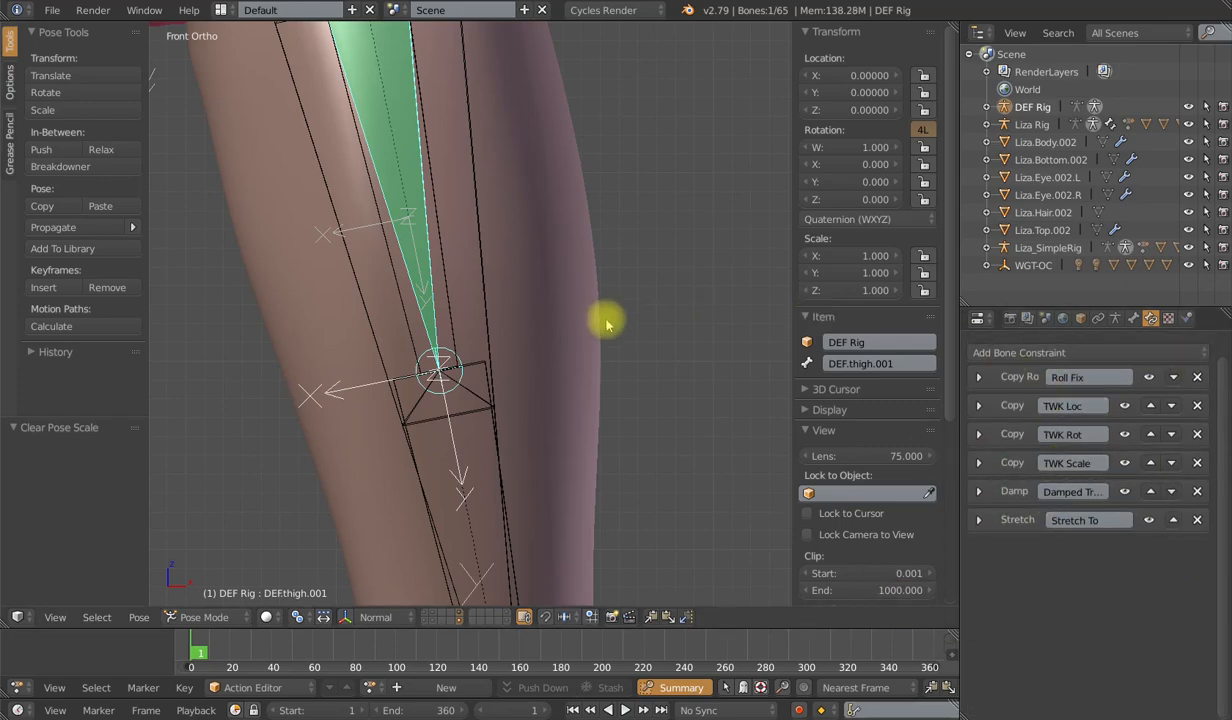
Add a Copy Location constraint to DEF.thigh.002 with thigh.twk.002 as its target.
scroll(470, 380, "down", 3)
scroll(470, 380, "down", 2)
right_click(468, 340)
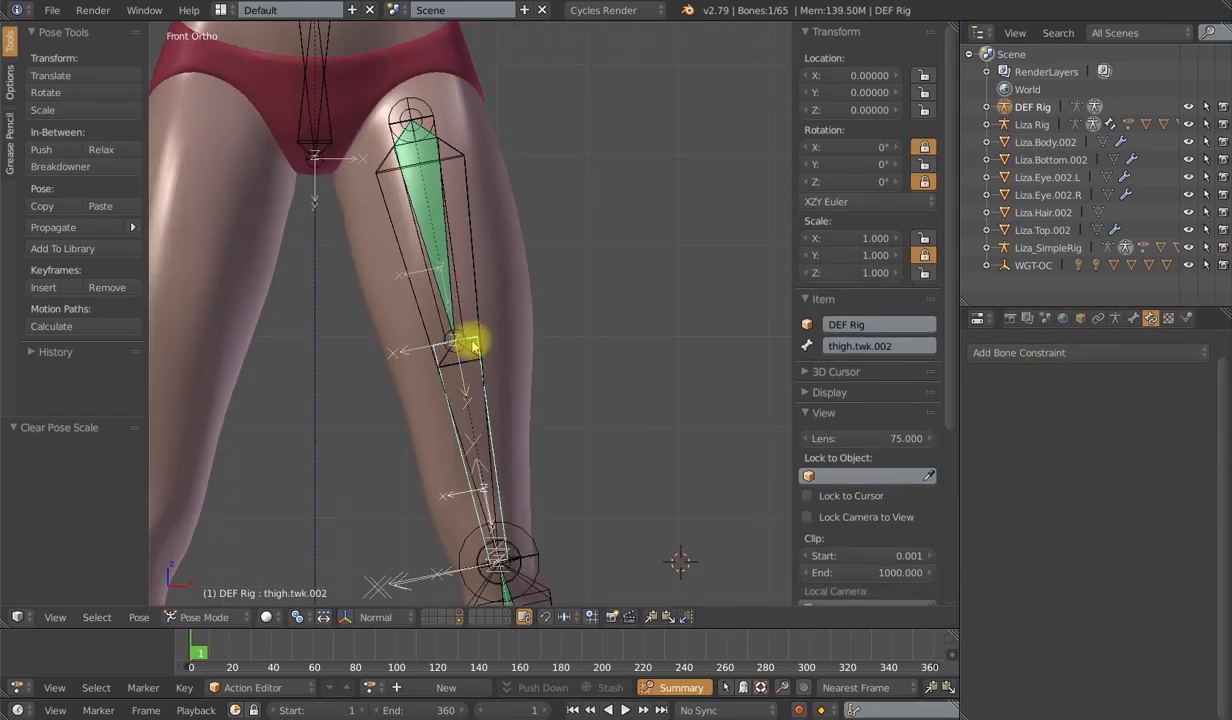
scroll(522, 344, "up", 3)
scroll(510, 360, "up", 3)
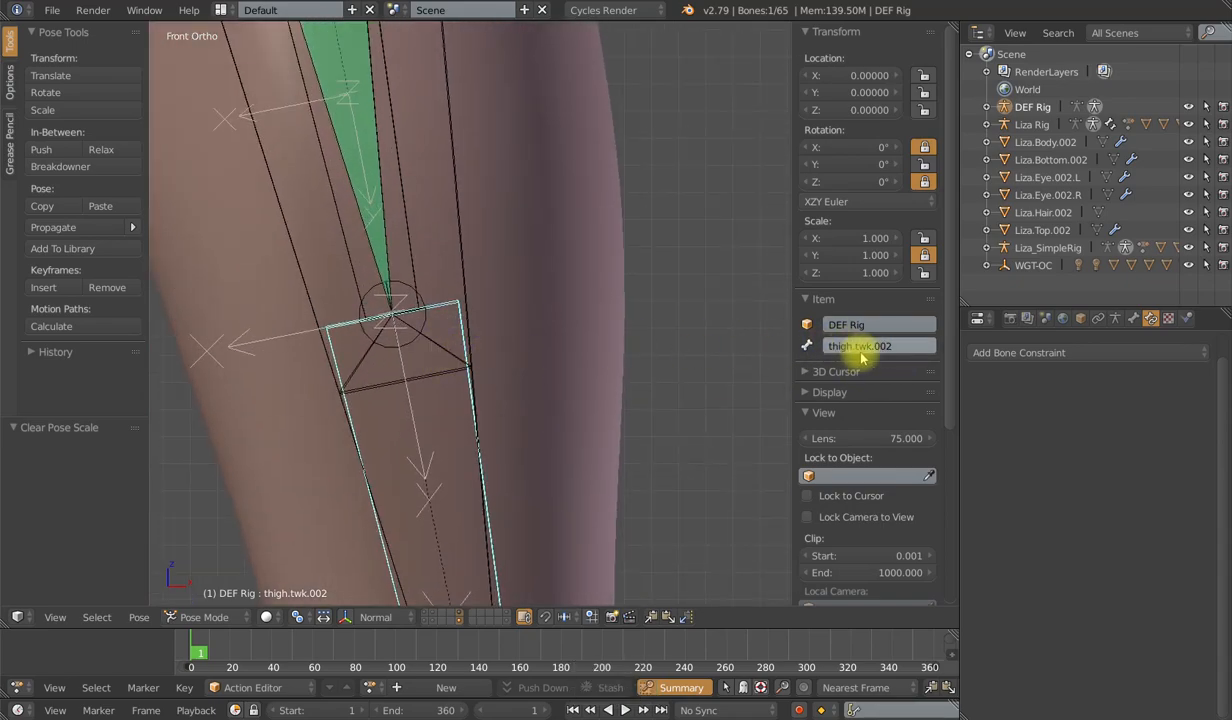
left_click(439, 349, "shift")
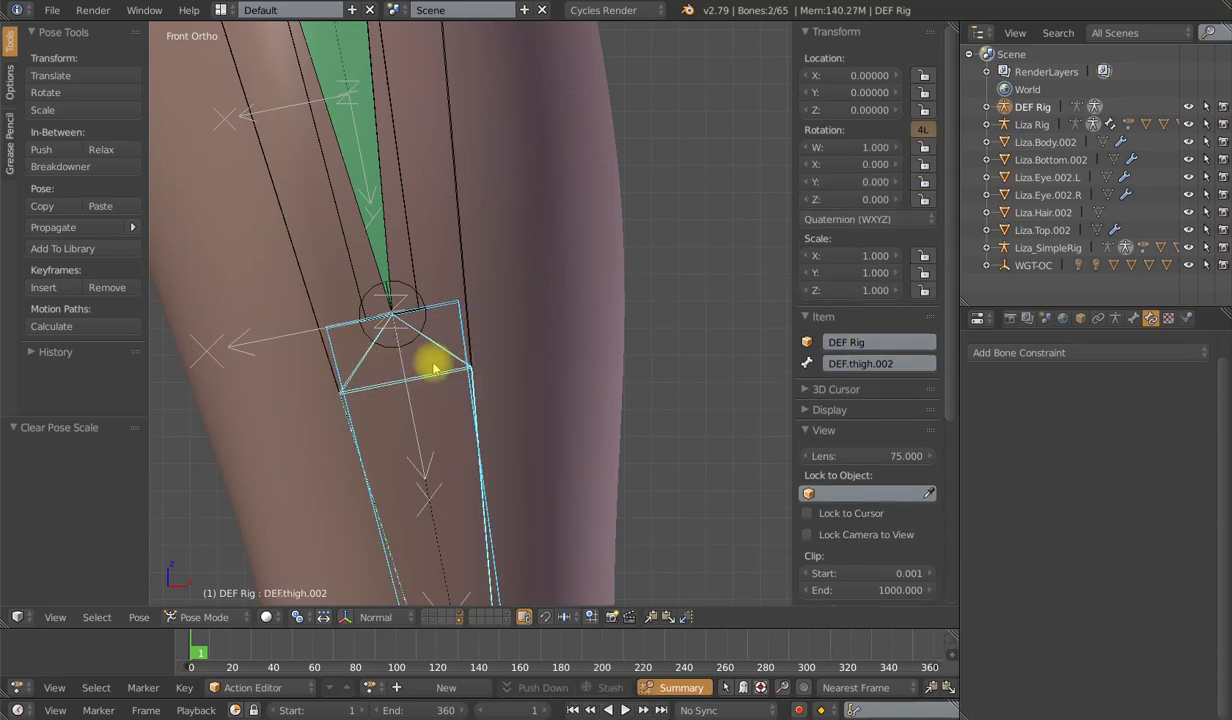
scroll(425, 358, "down", 2)
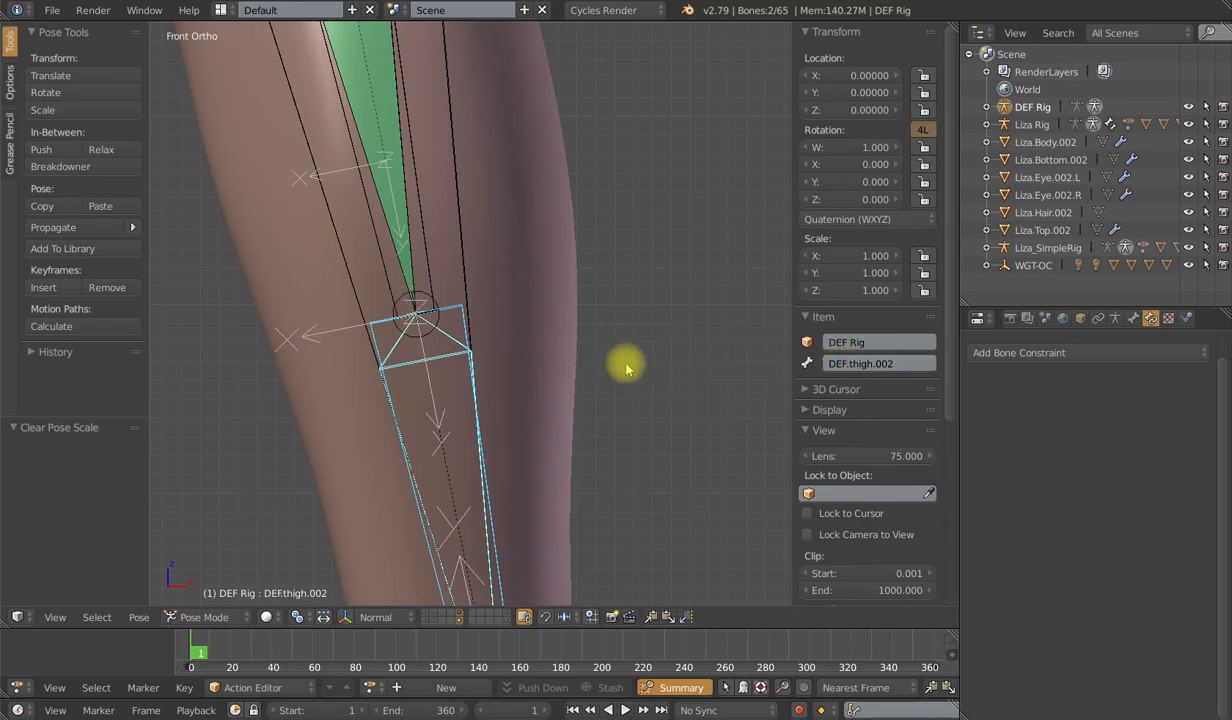
key("ctrl+shift+c")
left_click(434, 206)
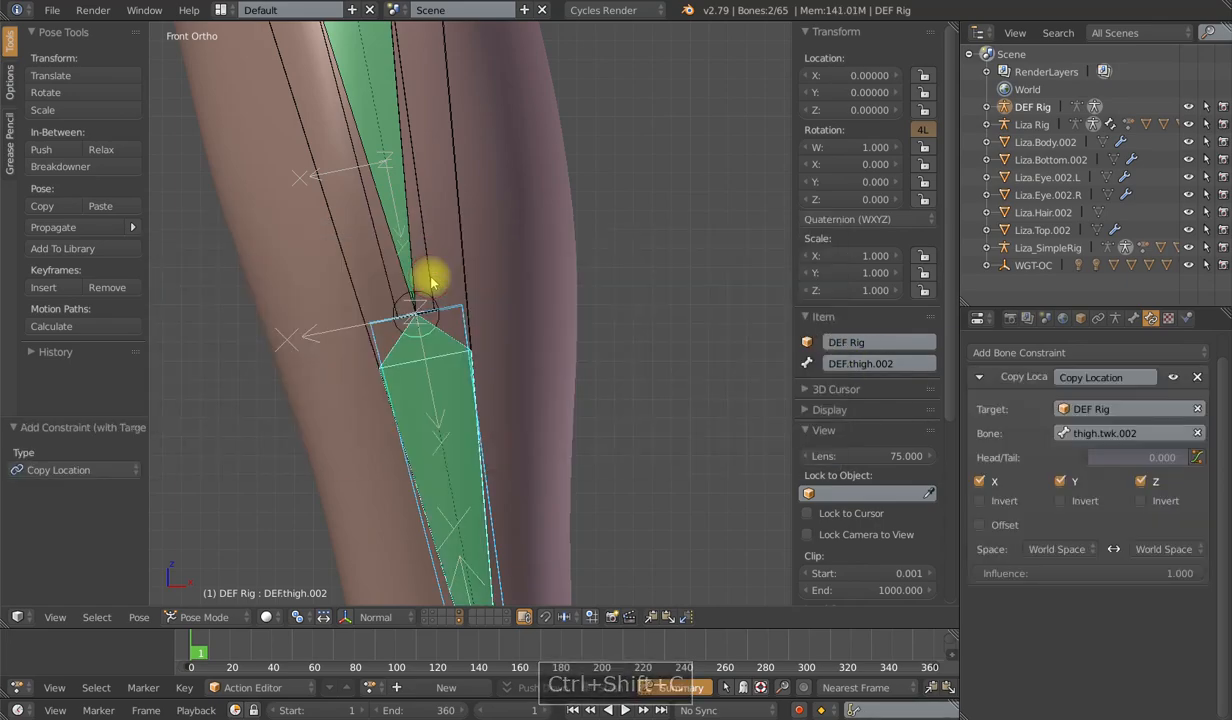
Add Copy Rotation and Copy Scale constraints to DEF.thigh.002, both targeting thigh.twk.002.
key("ctrl+shift+c")
left_click(655, 348)
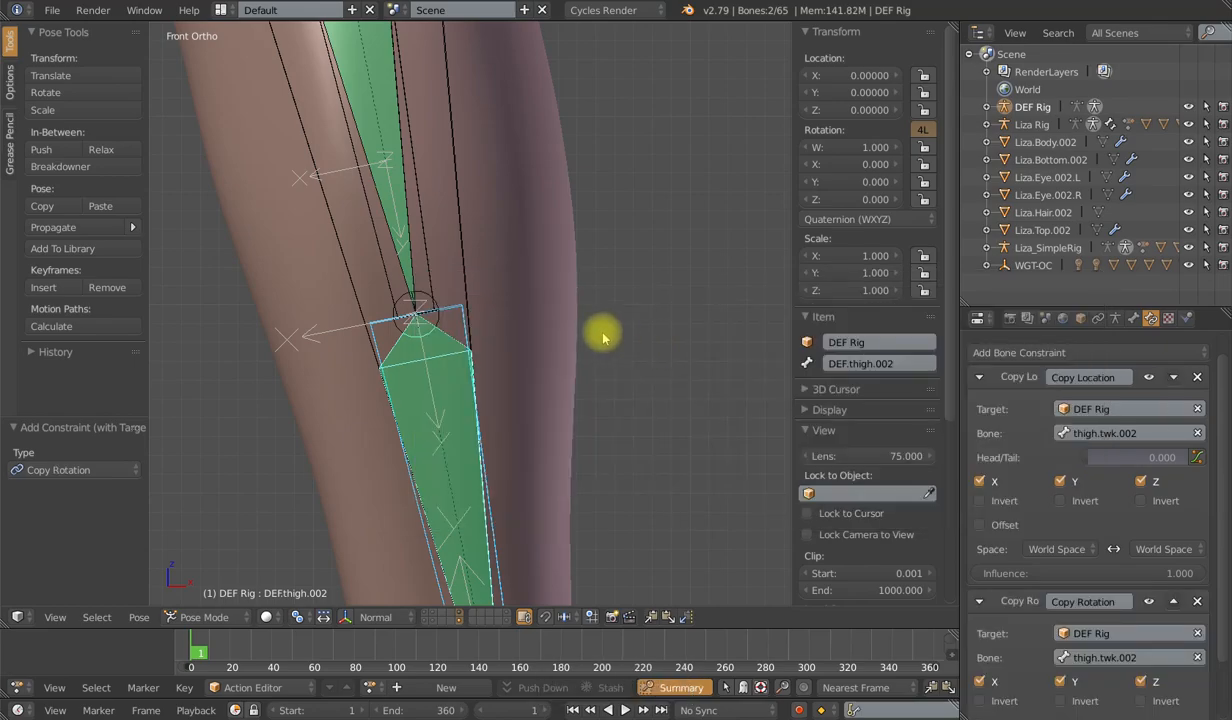
key("ctrl+shift+c")
left_click(590, 352)
Add a Stretch To constraint to DEF.thigh.002 with thigh.twk.003 as its target.
scroll(531, 357, "down", 3)
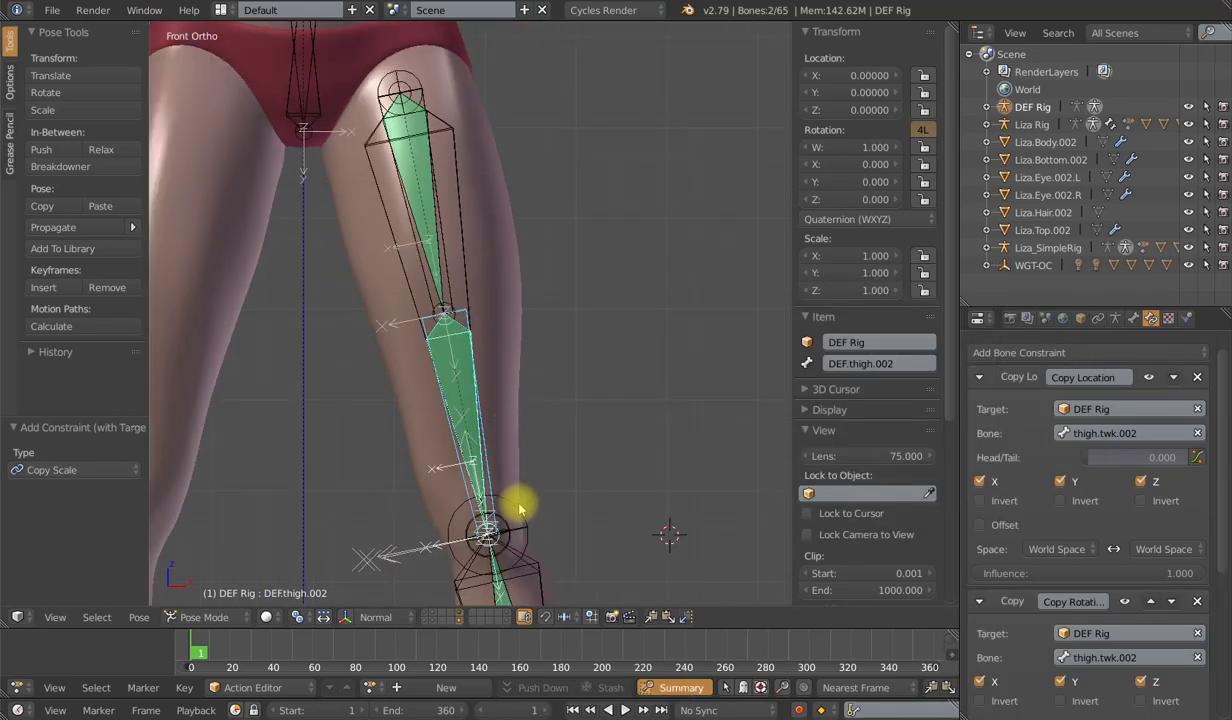
right_click(517, 508)
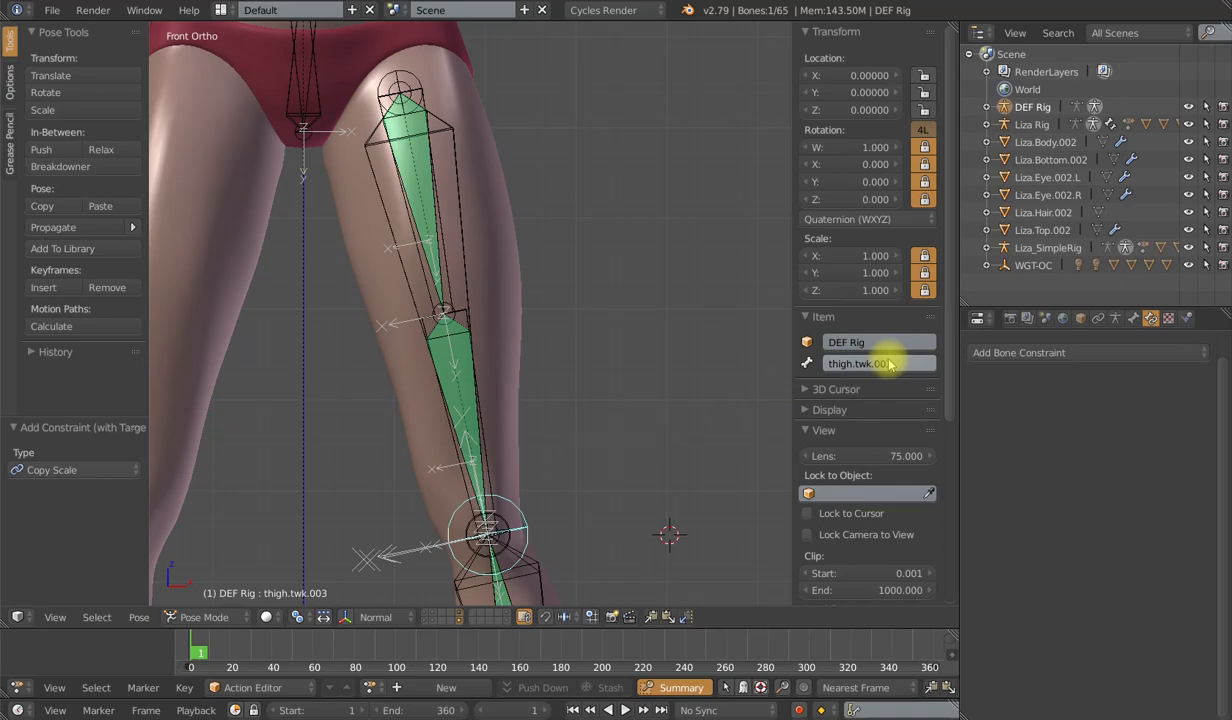
right_click(477, 449, "shift")
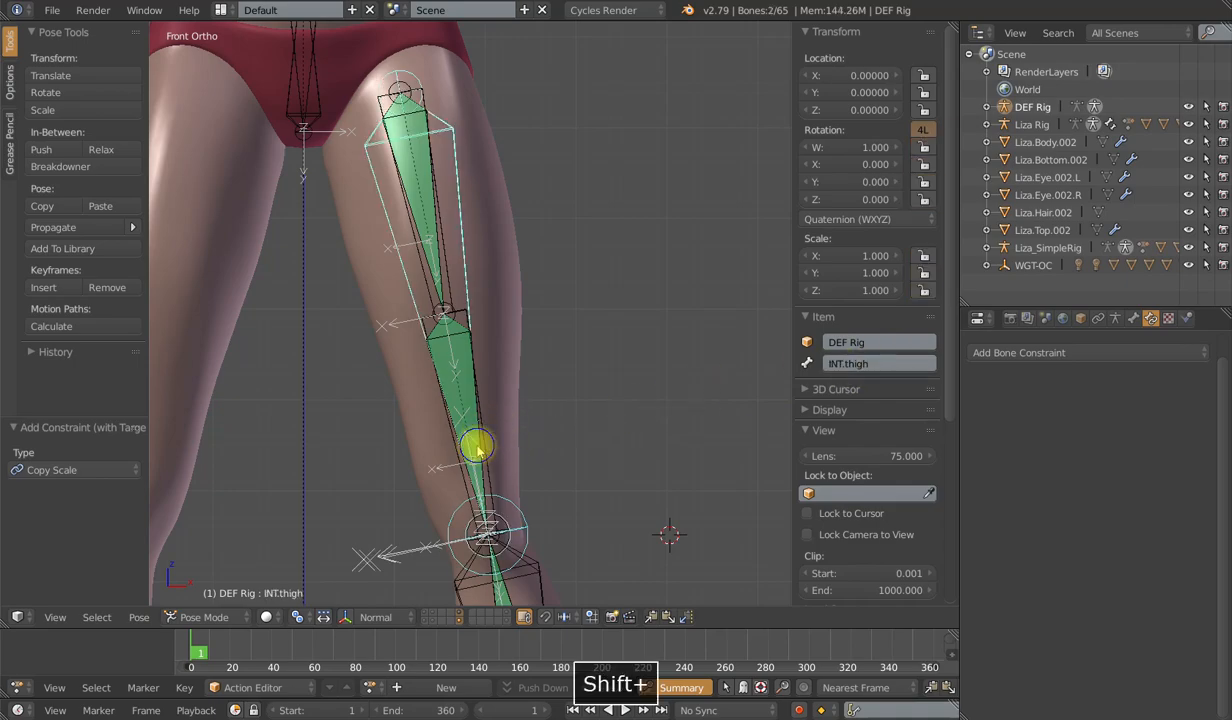
right_click(510, 507)
scroll(507, 497, "up", 3)
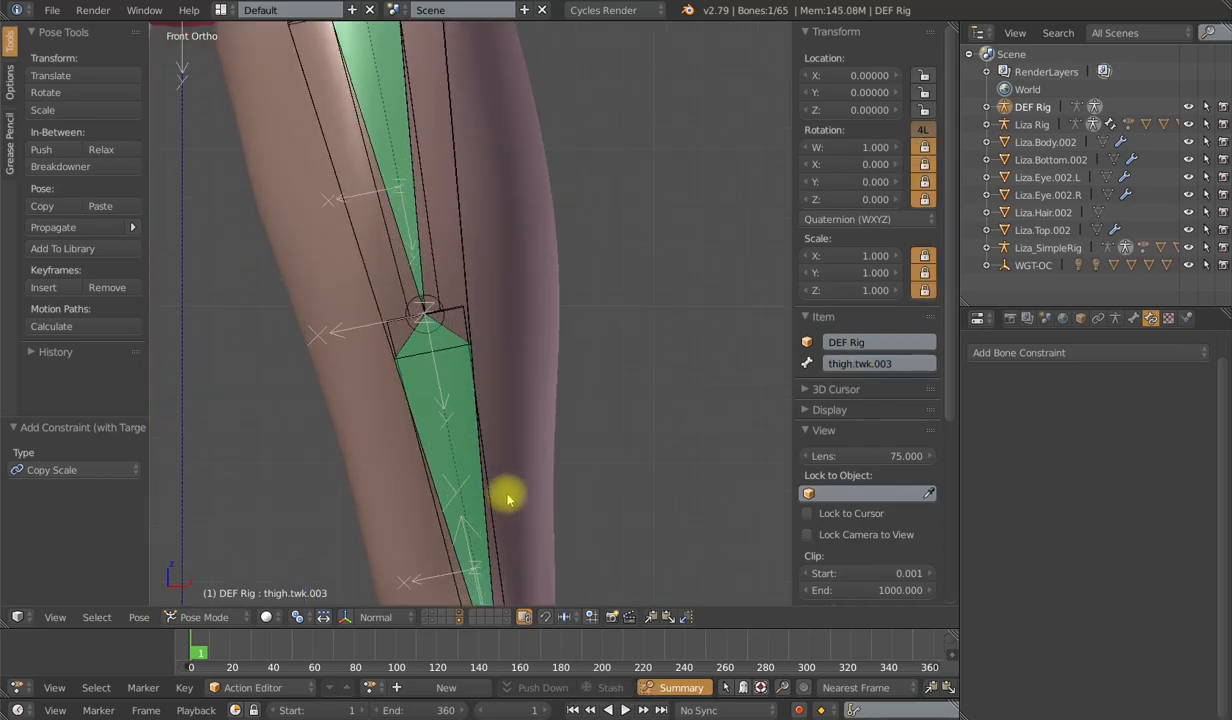
right_click(451, 355, "shift")
scroll(558, 385, "down", 4)
key("ctrl+shift+c")
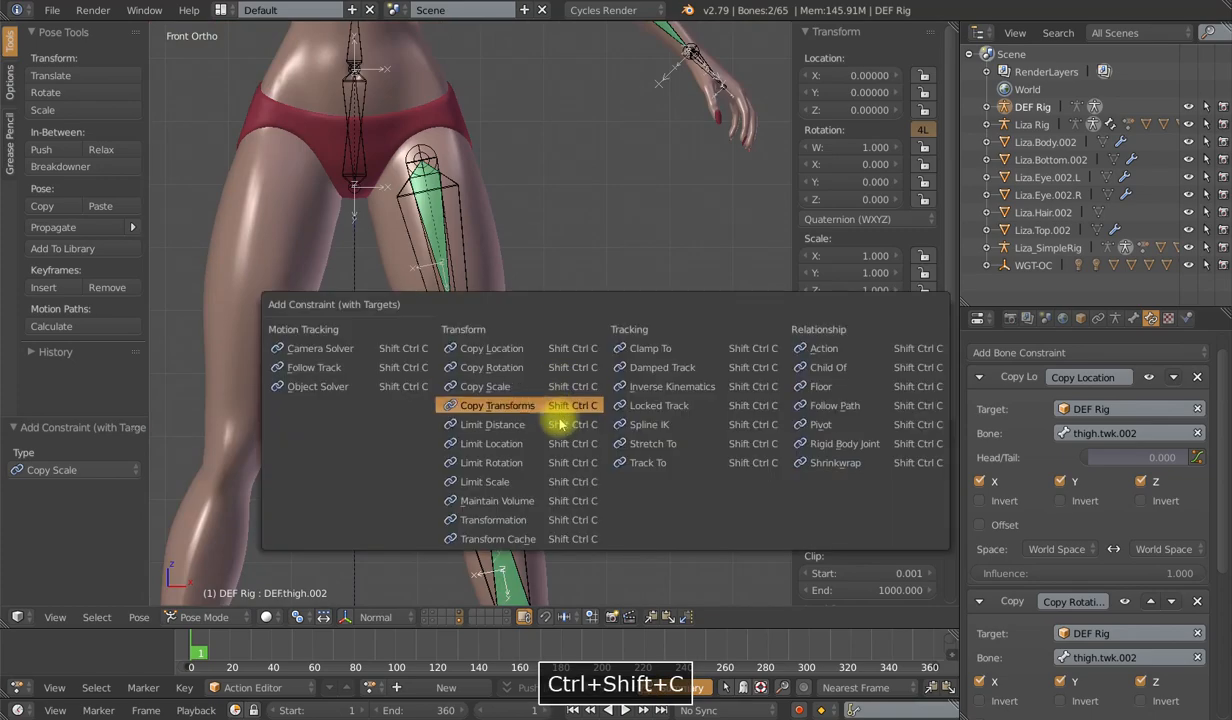
left_click(667, 443)
Collapse DEF.thigh.002's Copy Location constraint and set both spaces of its Copy Rotation to Local Space.
scroll(454, 357, "down", 3)
scroll(473, 319, "up", 5)
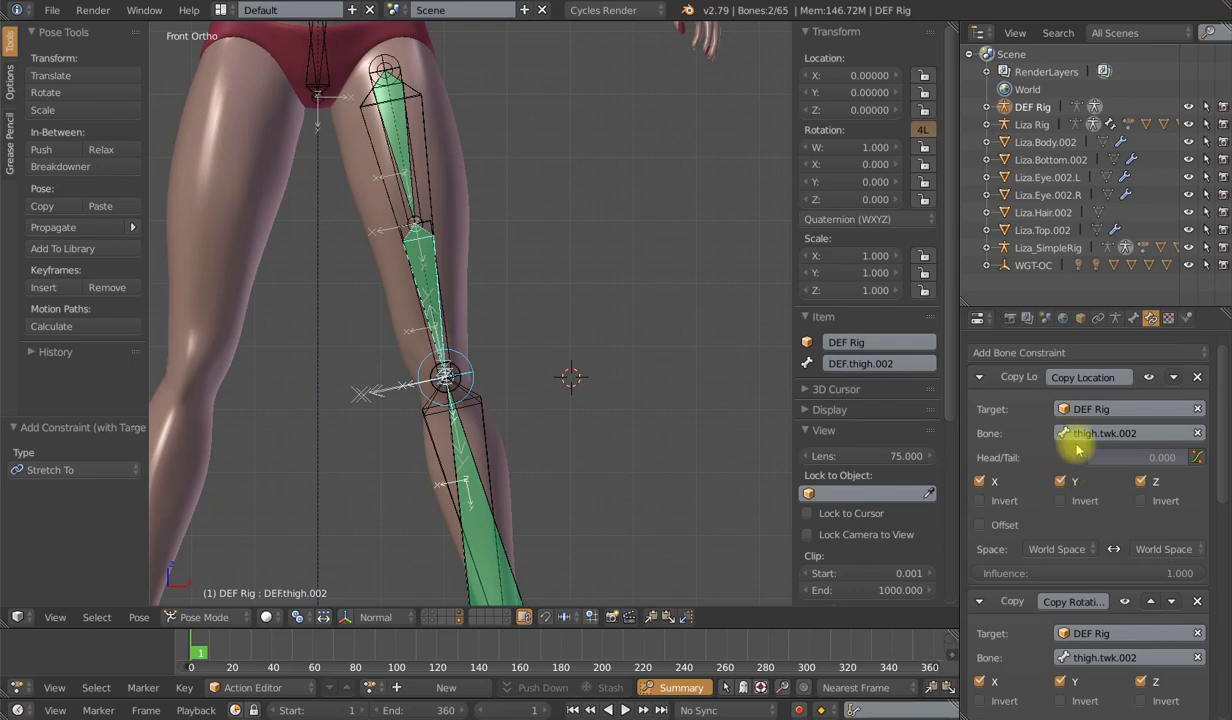
left_click(980, 378)
left_click(1050, 553)
left_click(1045, 470)
left_click(1160, 553)
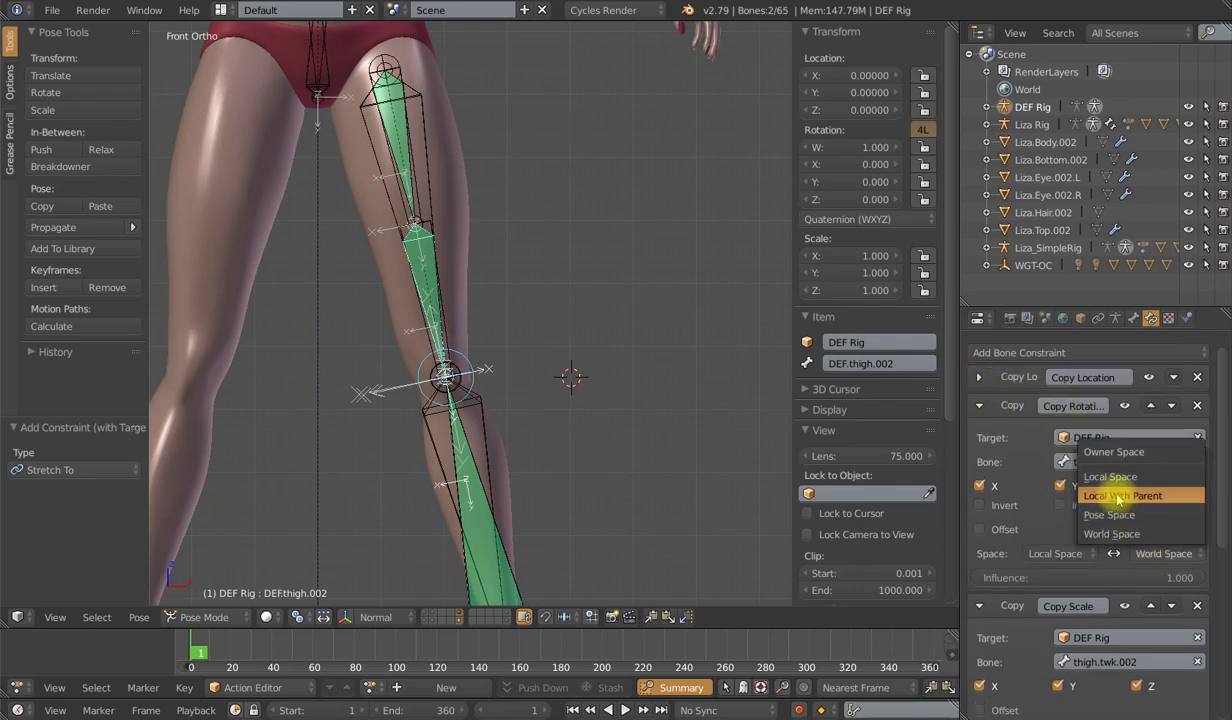
left_click(1095, 472)
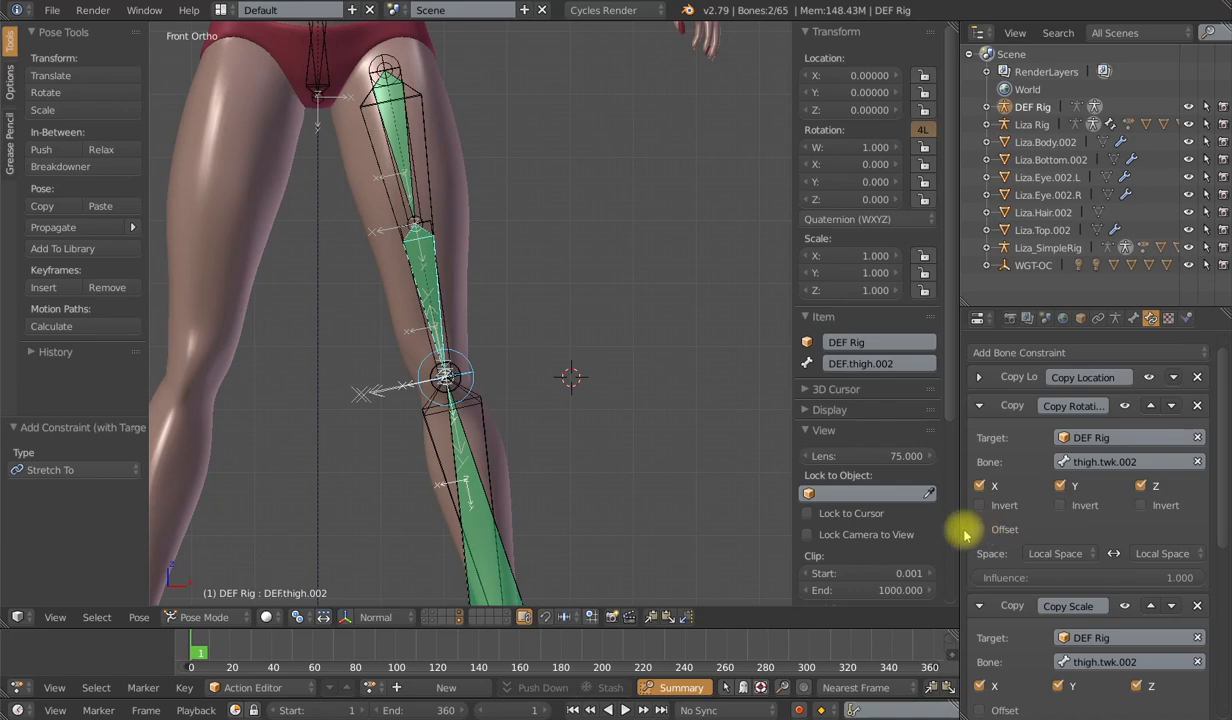
Set both spaces of DEF.thigh.002's Copy Scale constraint to Local Space and collapse its Copy Rotation, Copy Scale and Stretch To constraints.
left_click(980, 406)
left_click(1050, 563)
left_click(1050, 487)
left_click(1155, 561)
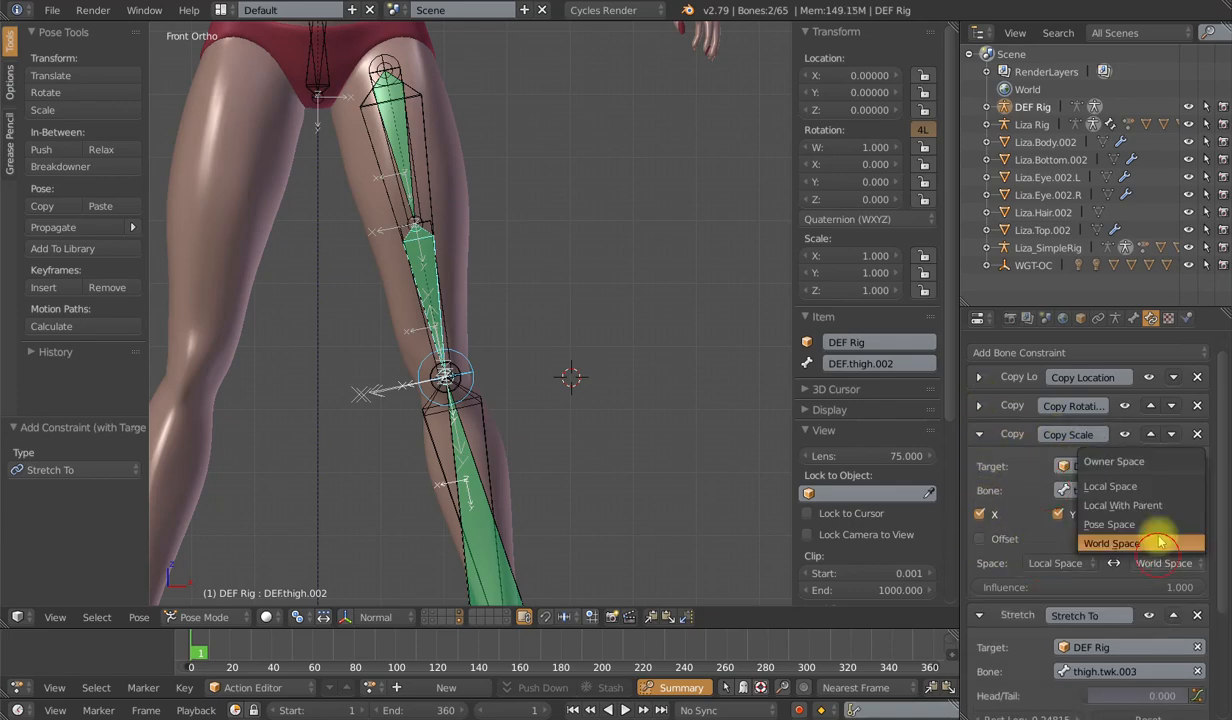
left_click(1122, 485)
left_click(979, 436)
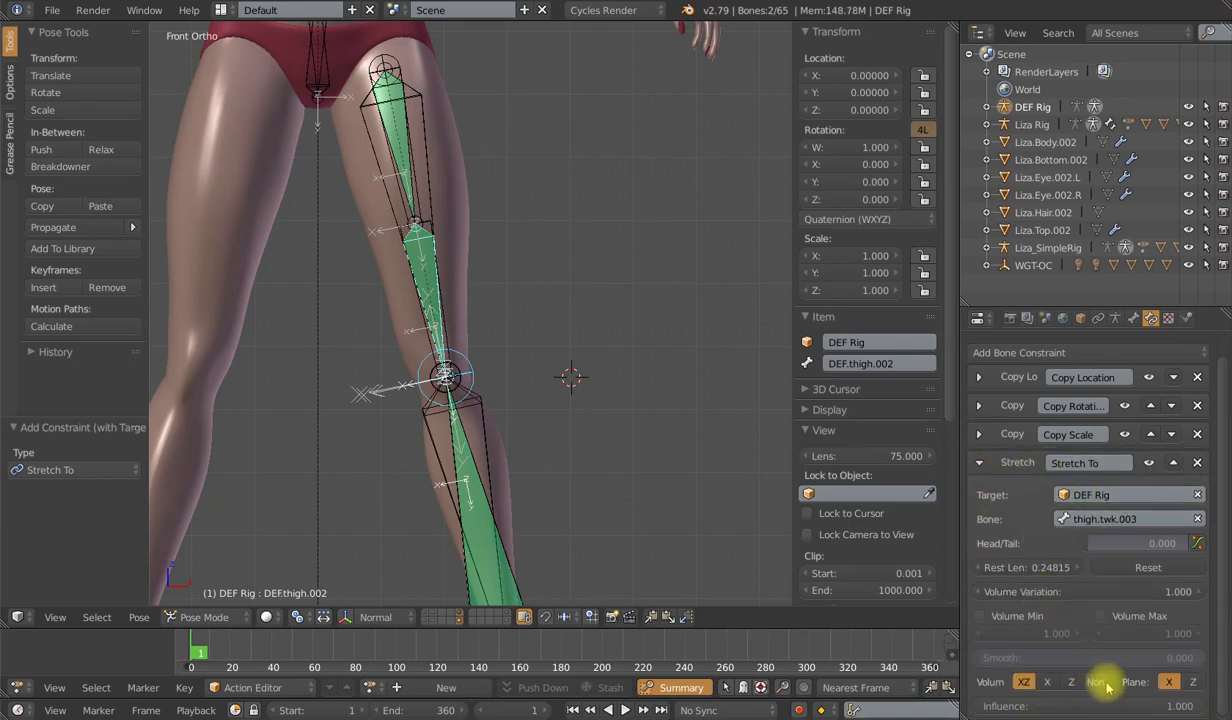
left_click(982, 463)
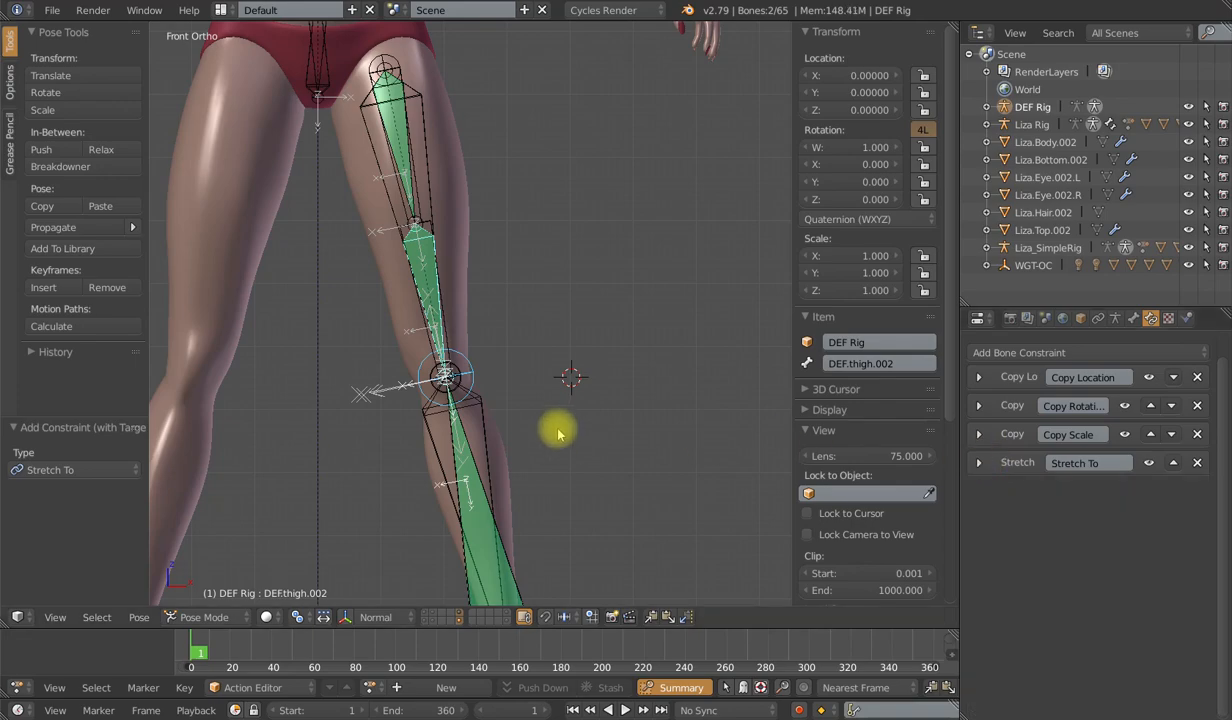
Test the thigh deformation by trial-moving thigh.twk.003 and shifting thigh.twk.002 about 0.092 along X and -0.007 along Z.
scroll(462, 398, "down", 4)
right_click(470, 341)
scroll(495, 344, "up", 4)
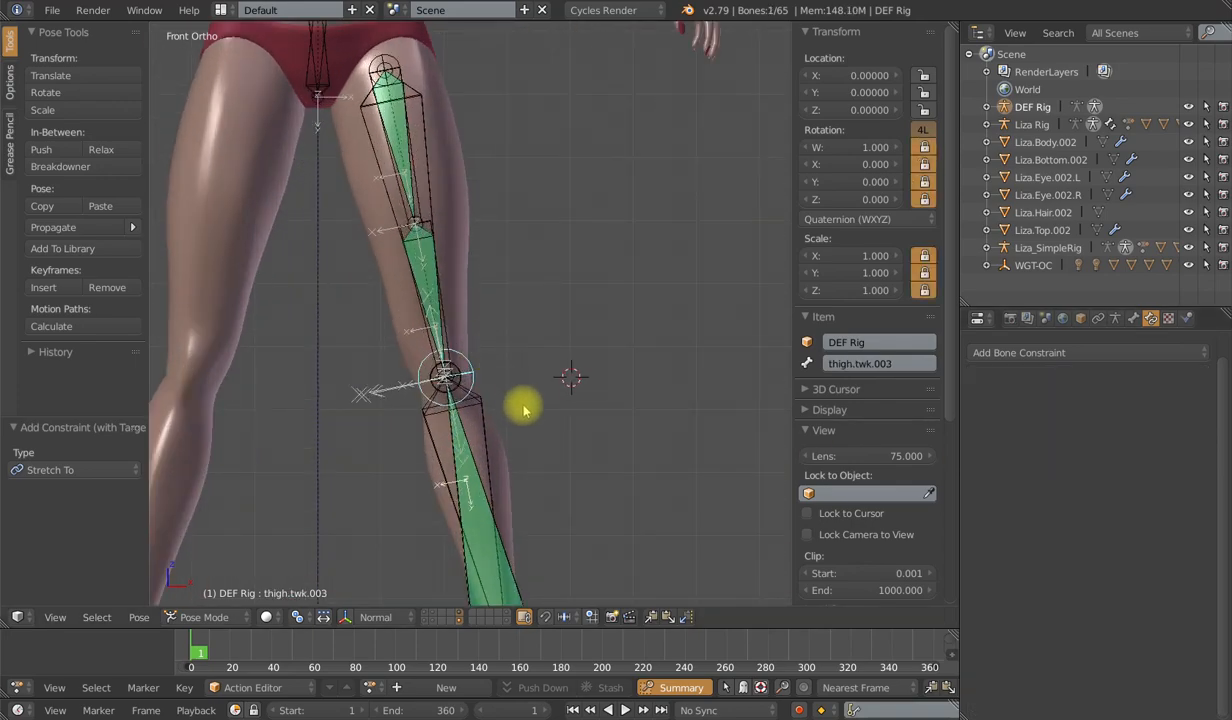
key("g")
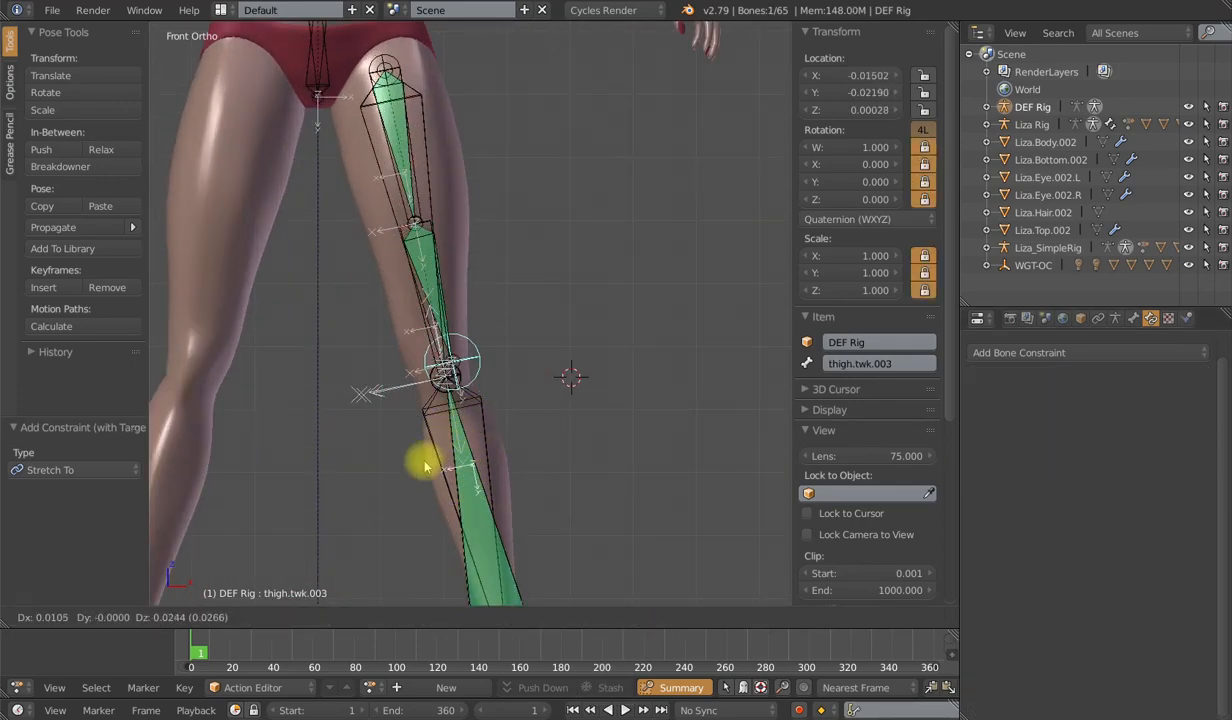
key("Escape")
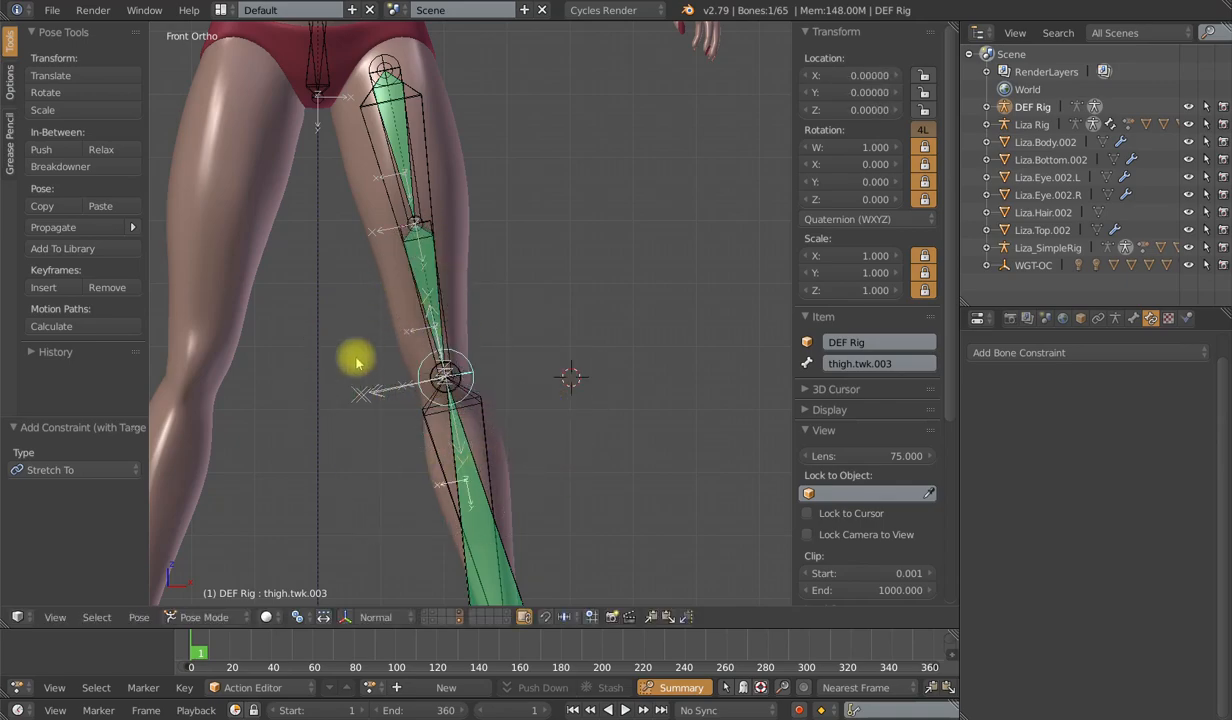
right_click(428, 222)
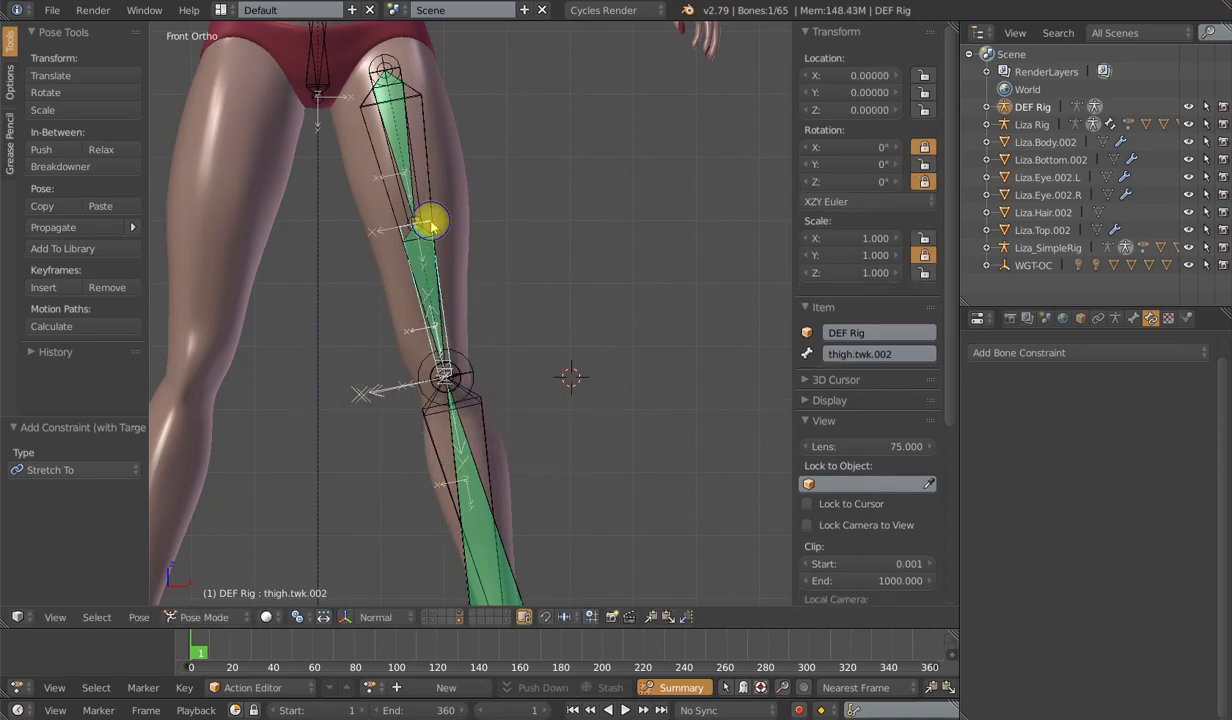
key("g")
left_click(492, 236)
Copy the name DEF.thigh.002 and use it as the bone at which thigh.twk.002's custom shape is displayed.
right_click(470, 305)
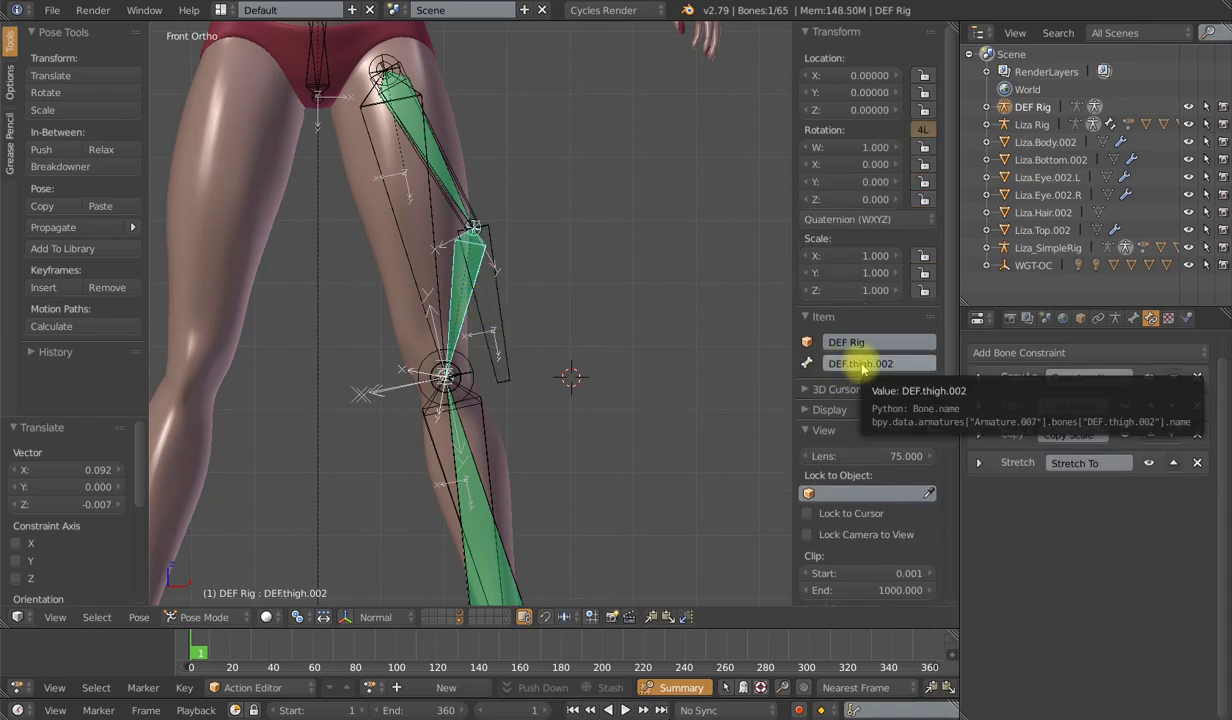
key("ctrl+c")
right_click(501, 312)
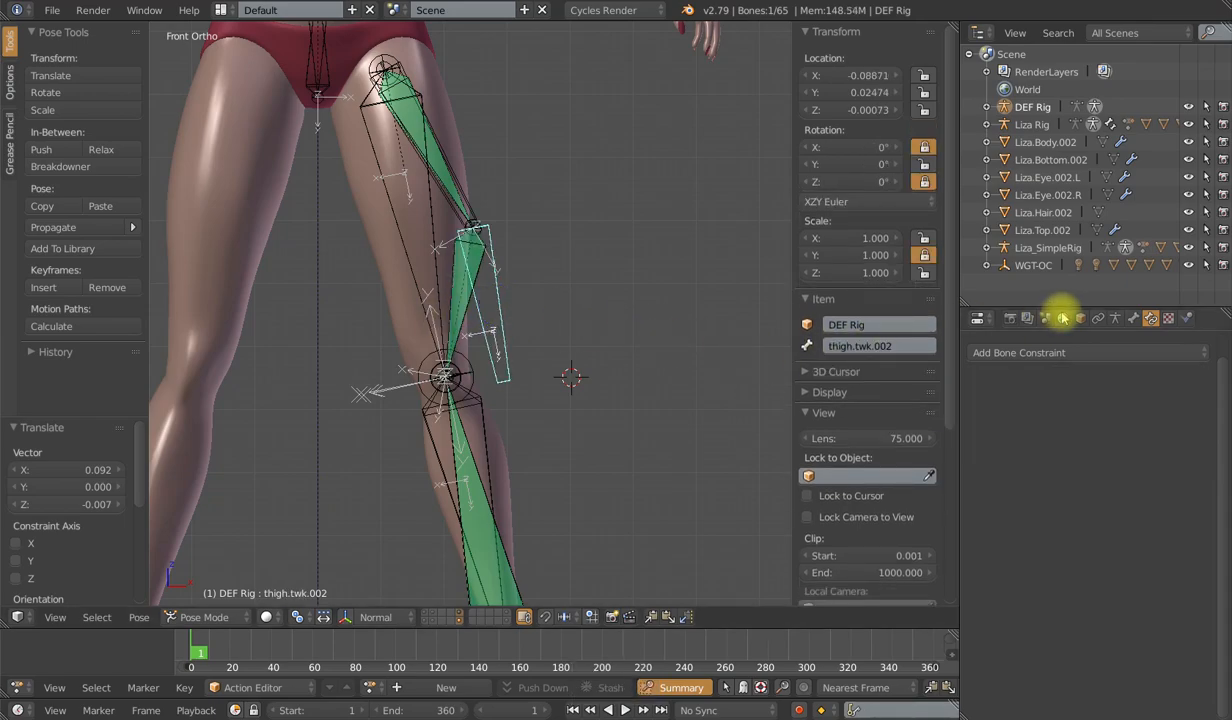
left_click(1134, 318)
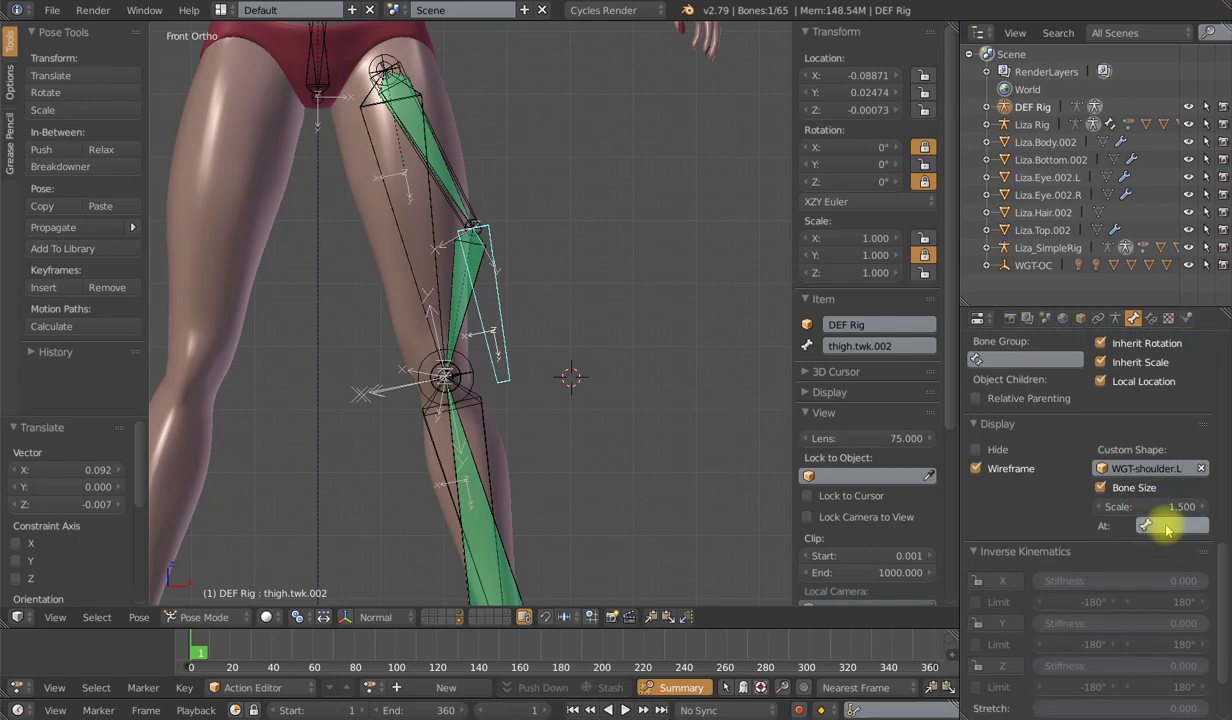
key("ctrl+v")
Test thigh.twk.002 by trial-moving it, rotating it about Y and scaling it.
right_click(466, 257)
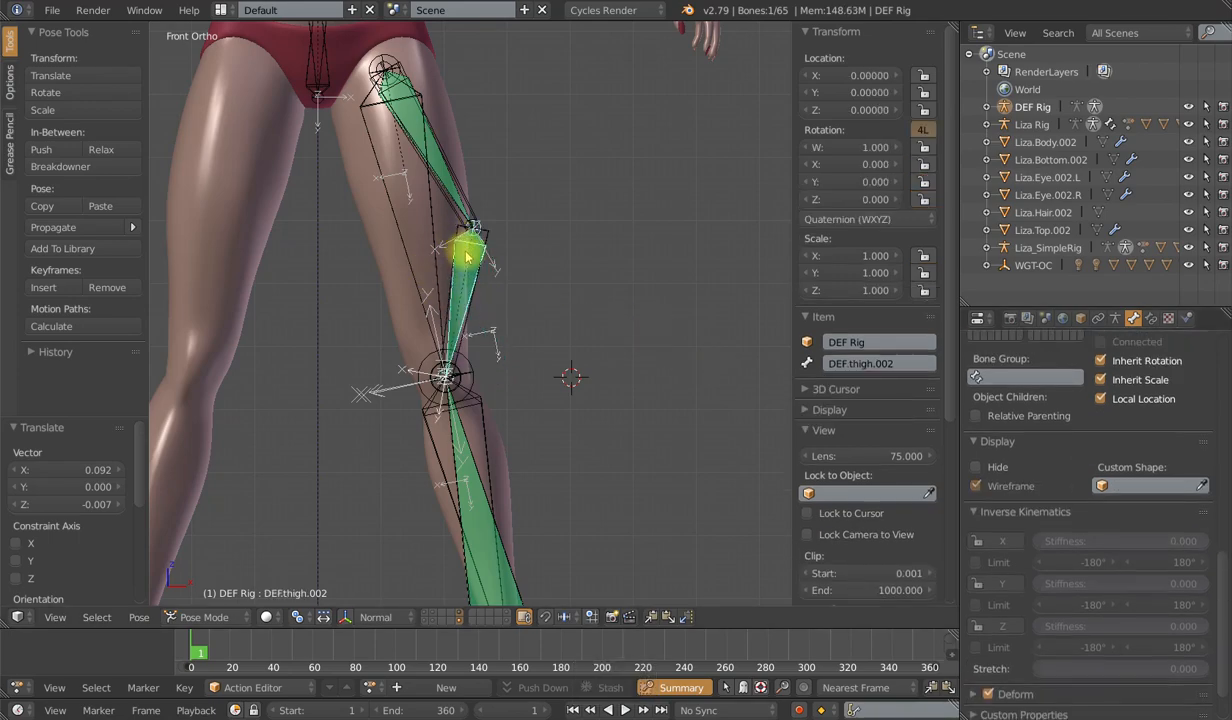
key("ctrl+Tab")
right_click(452, 235)
right_click(456, 231)
key("g")
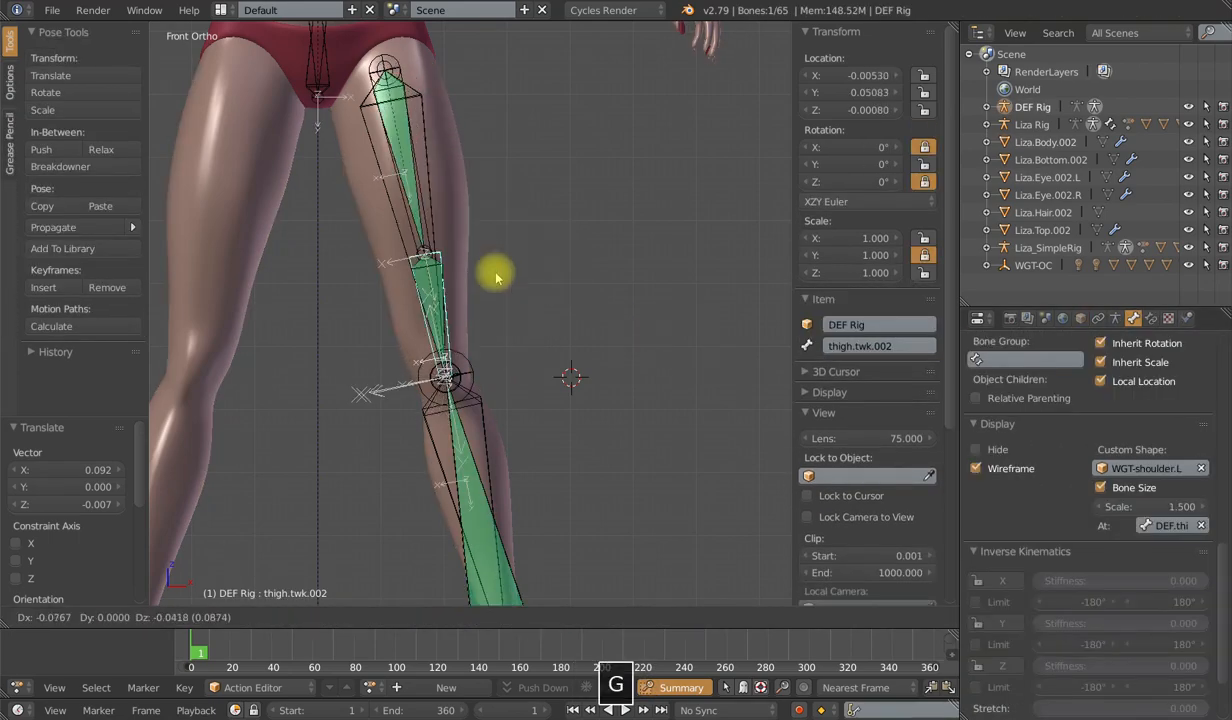
right_click(496, 276)
key("r")
key("y")
key("s")
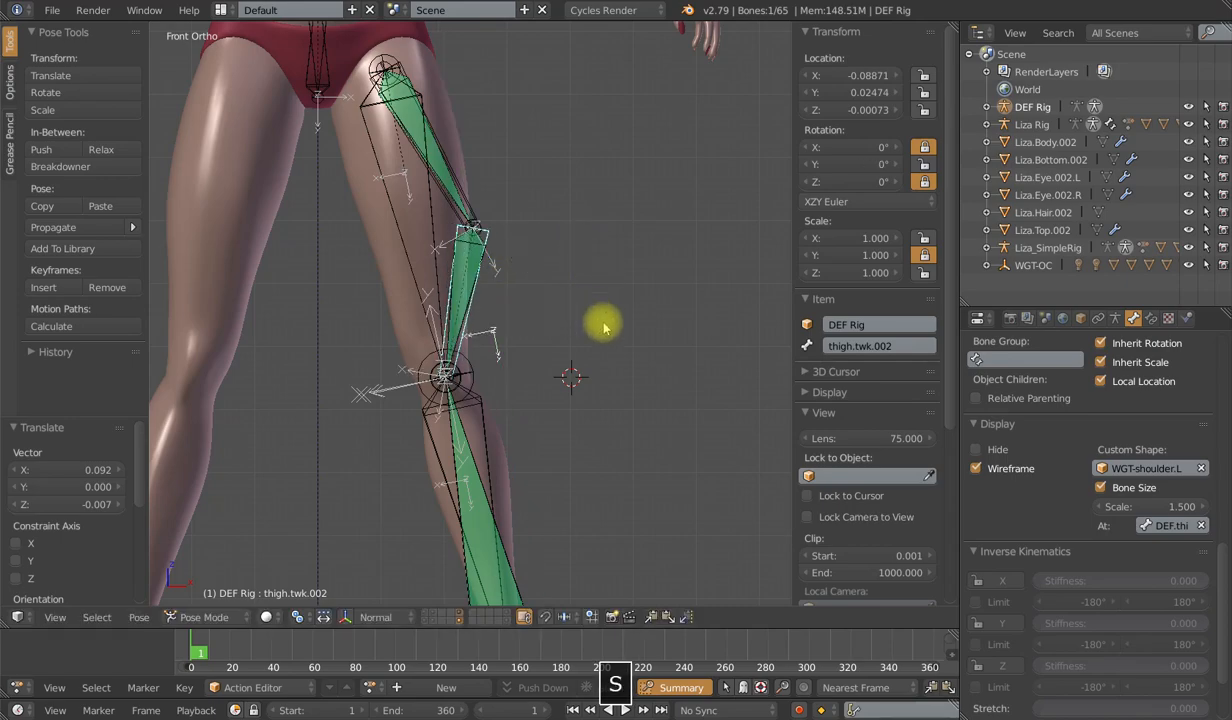
right_click(463, 204)
right_click(463, 204)
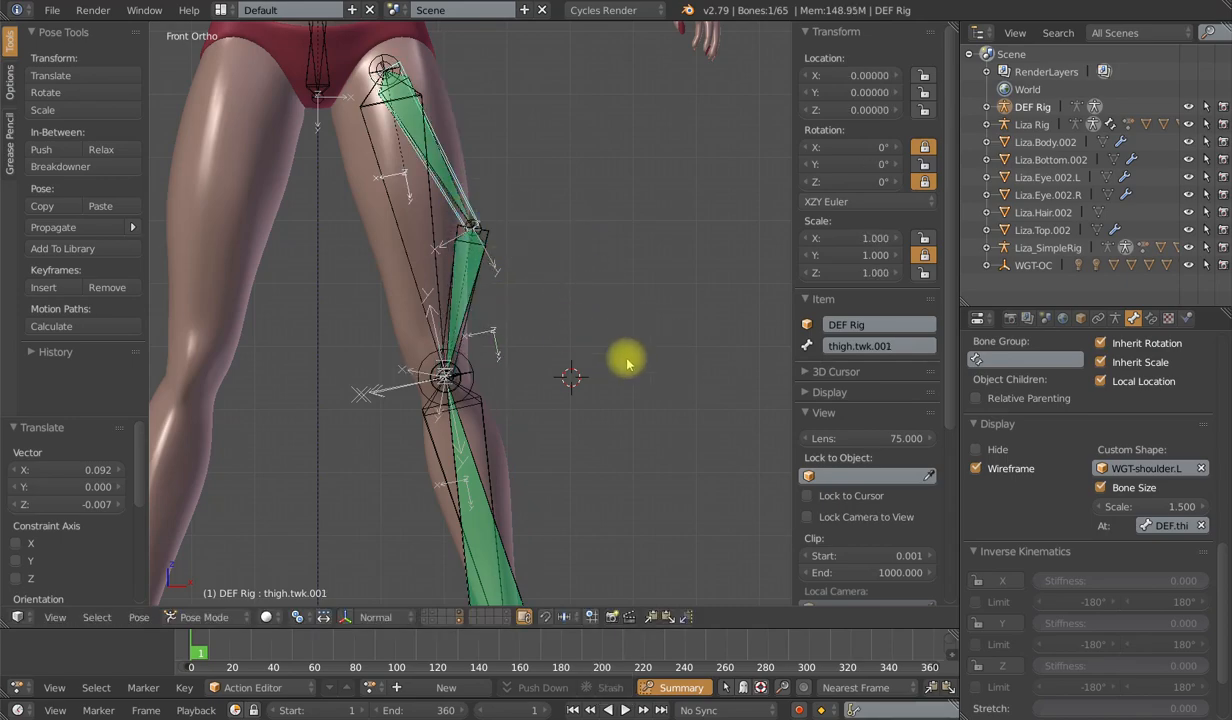
Select all visible bones and clear their pose transforms.
key("a")
key("alt+s")
scroll(558, 377, "down", 2)
middle_click_drag(558, 377, 568, 415, "shift")
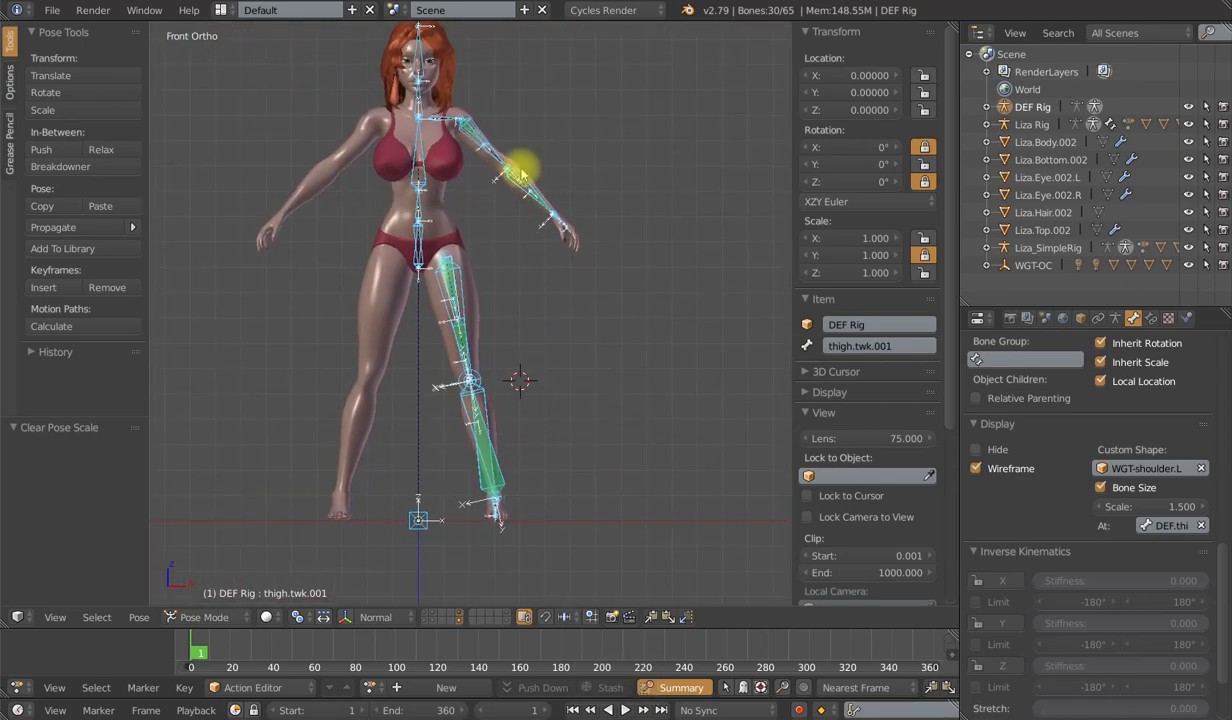
Examine the rig's arm and leg bones from several angles, selecting INT.shin on the lower leg.
scroll(541, 437, "up", 2)
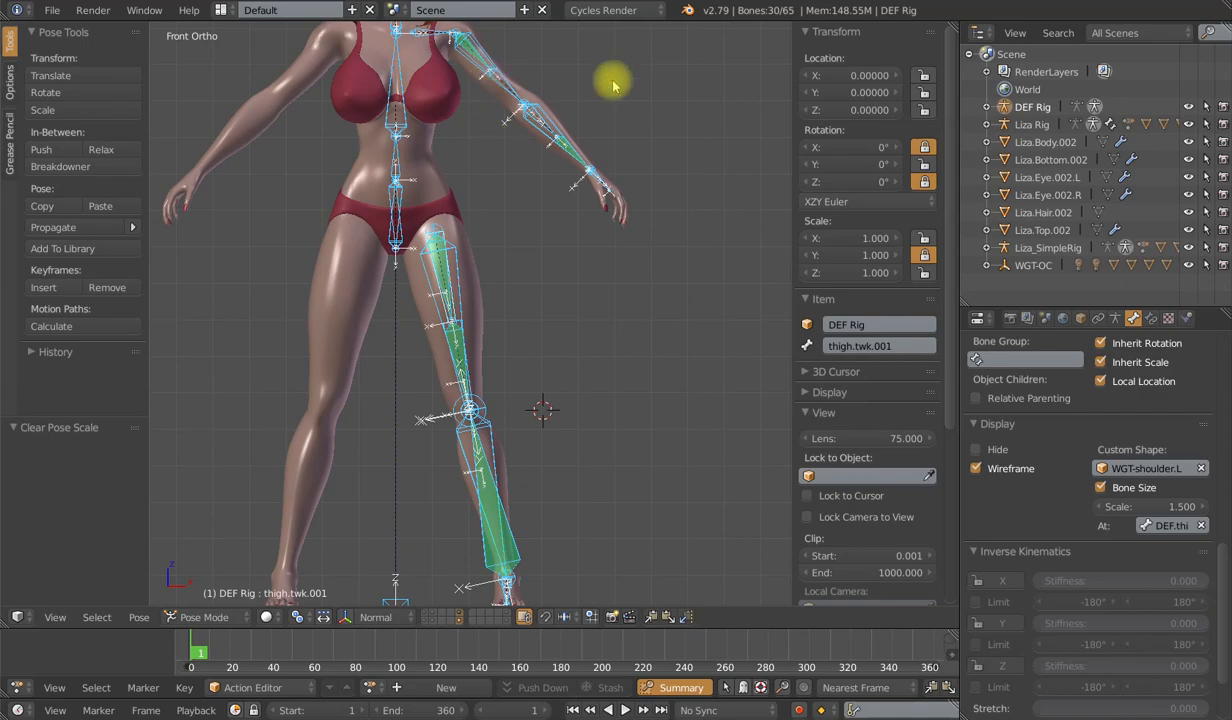
scroll(522, 250, "down", 3)
scroll(513, 330, "down", 2, "shift")
scroll(512, 350, "up", 2)
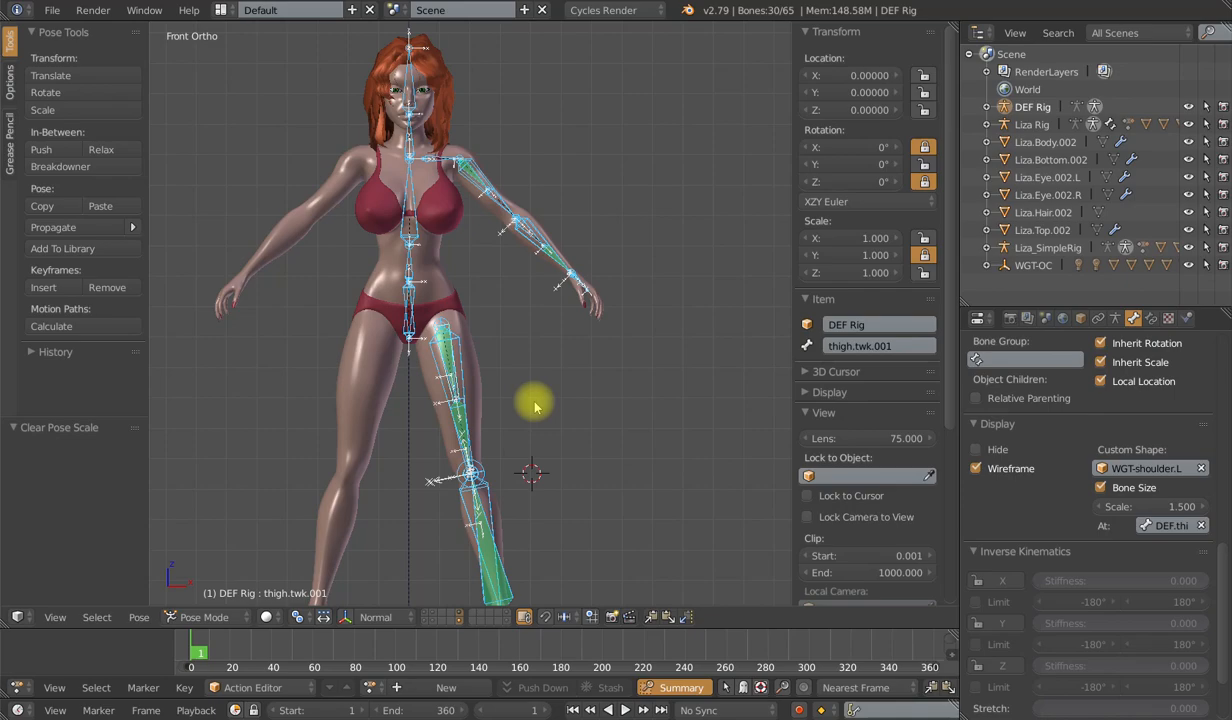
scroll(490, 419, "down", 3)
middle_click_drag(487, 421, 559, 326)
scroll(554, 348, "up", 3)
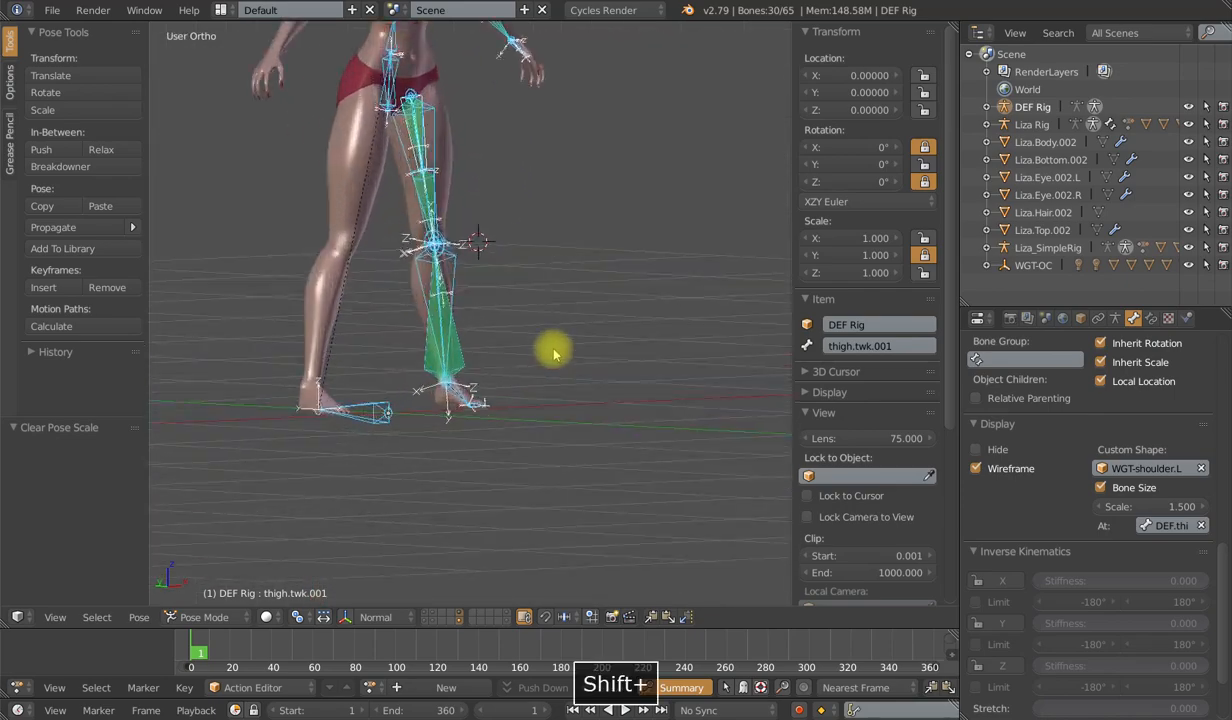
left_click(445, 262)
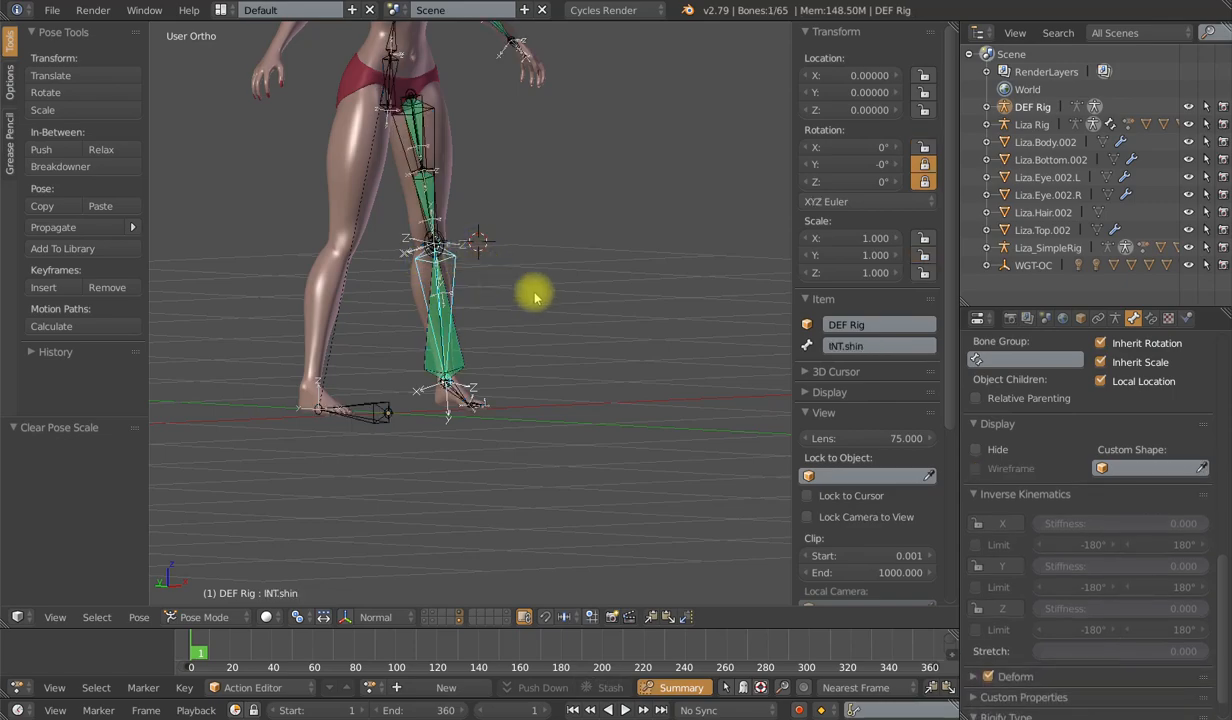
scroll(540, 330, "up", 2)
scroll(547, 350, "up", 1)
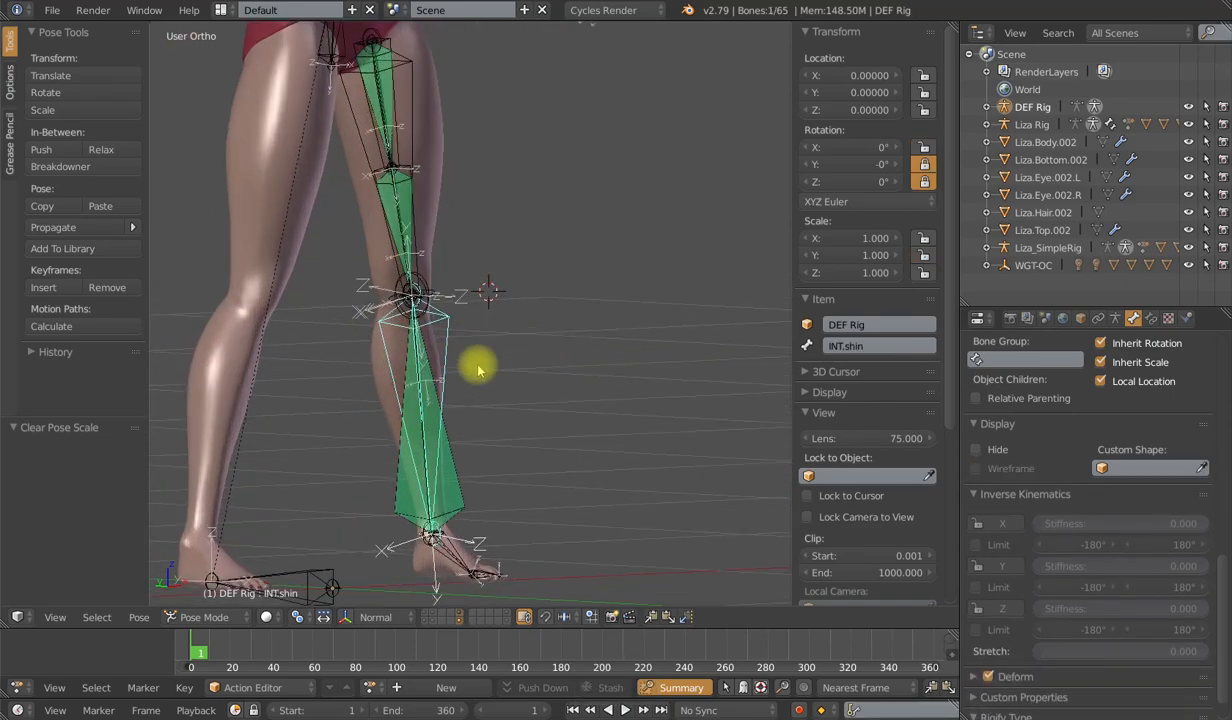
scroll(540, 360, "down", 2)
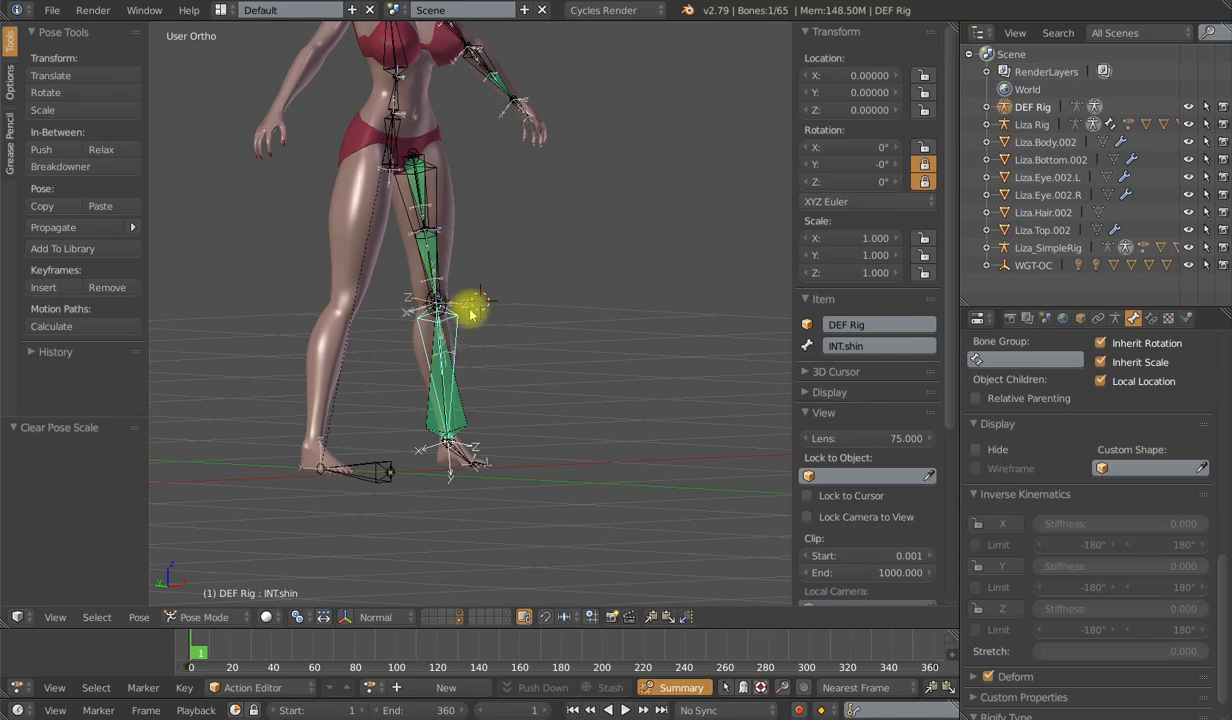
middle_click_drag(490, 267, 424, 399, "shift")
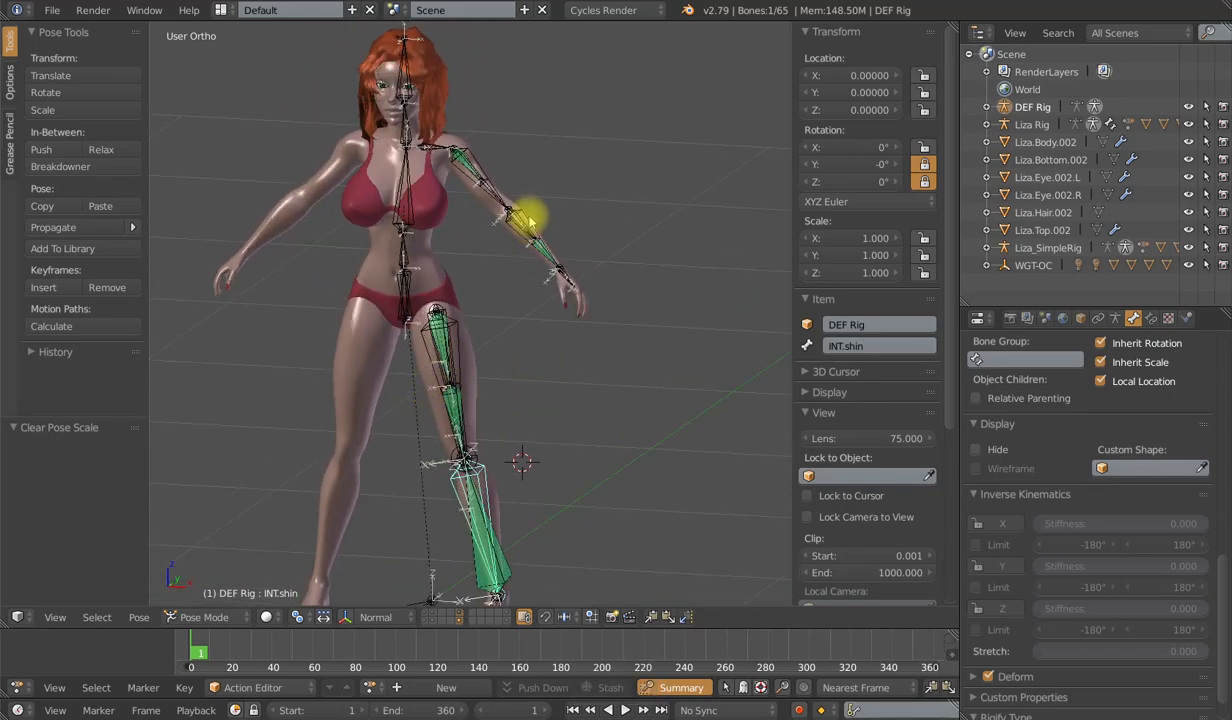
Inspect the arm's bone setup by selecting INT.forearm, DEF.forearm.002 and INT.upper_arm.
right_click(529, 246, "shift")
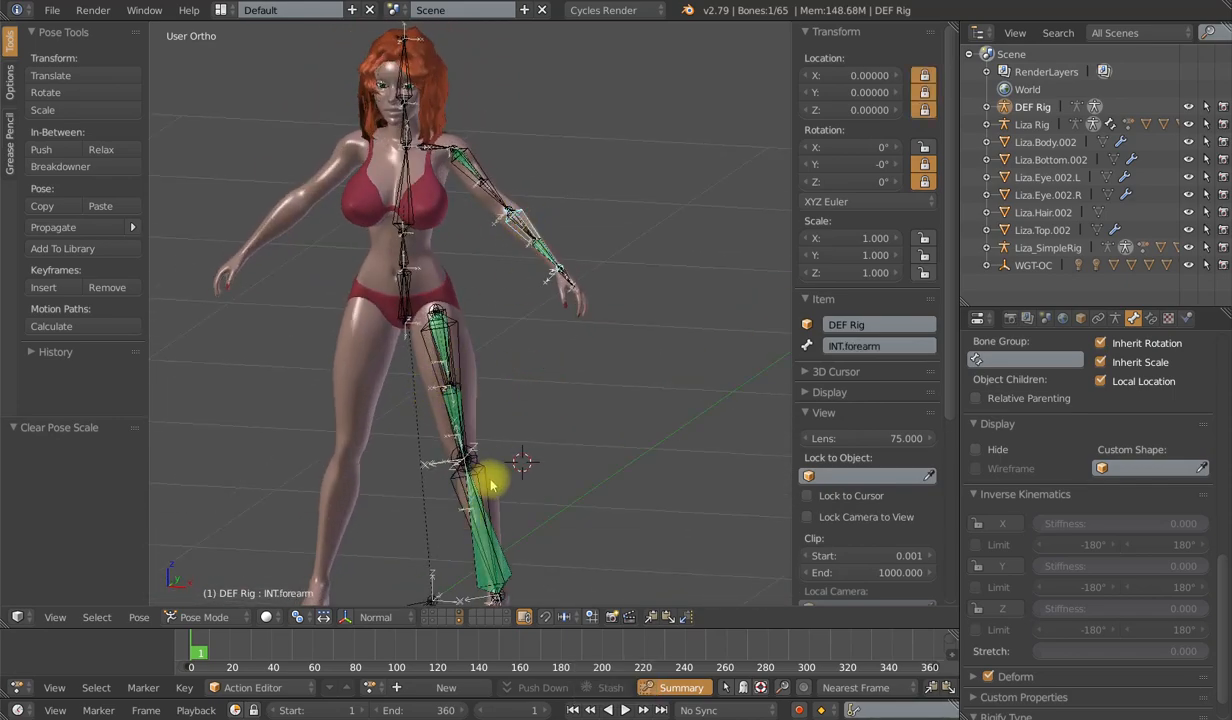
scroll(540, 425, "up", 2)
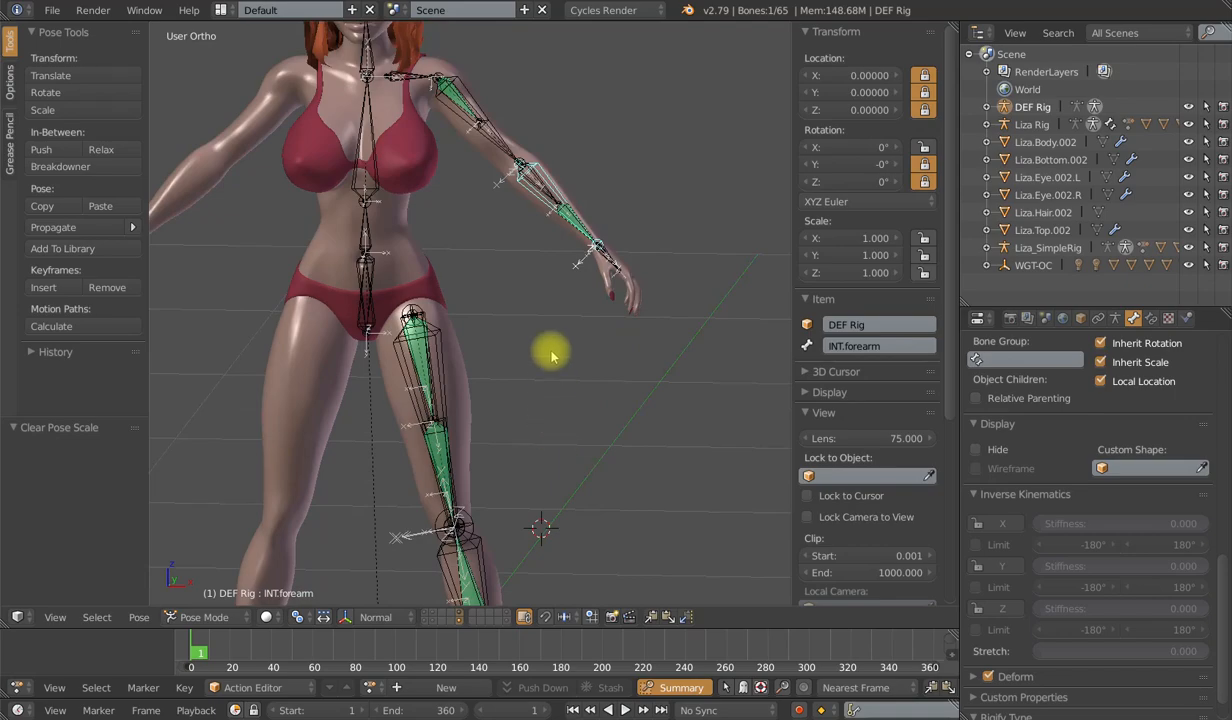
middle_click_drag(551, 353, 522, 448, "shift")
scroll(509, 484, "up", 2)
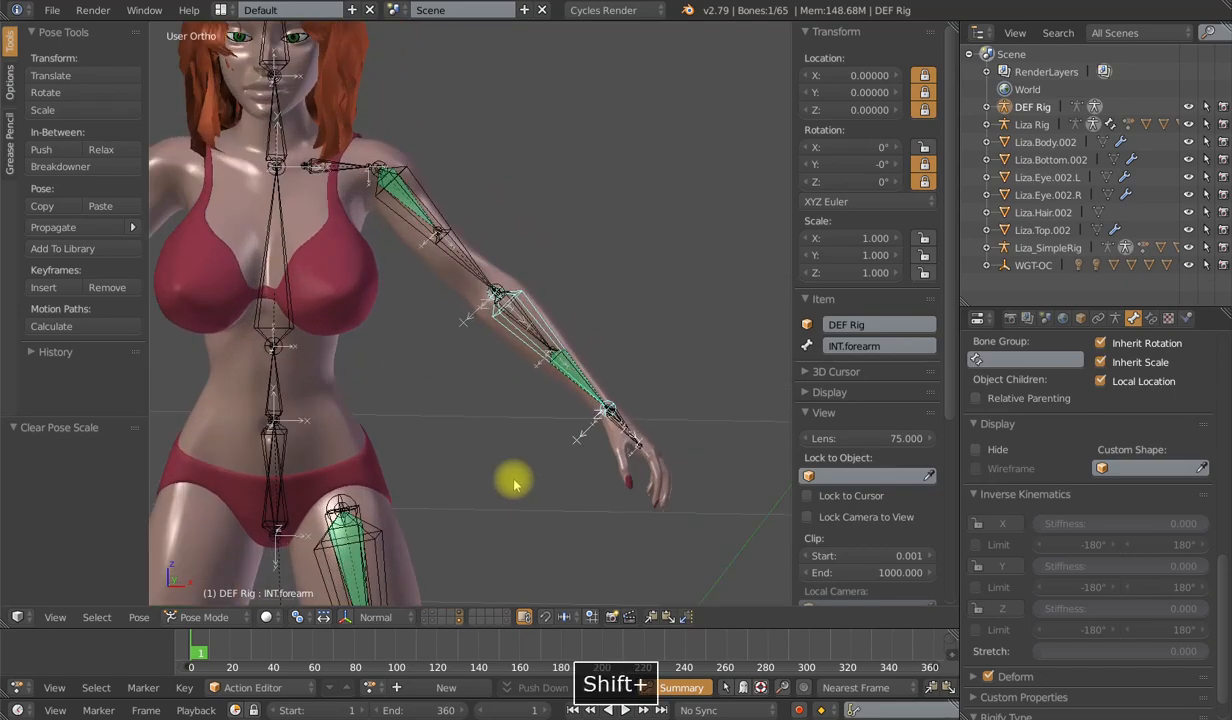
right_click(566, 356)
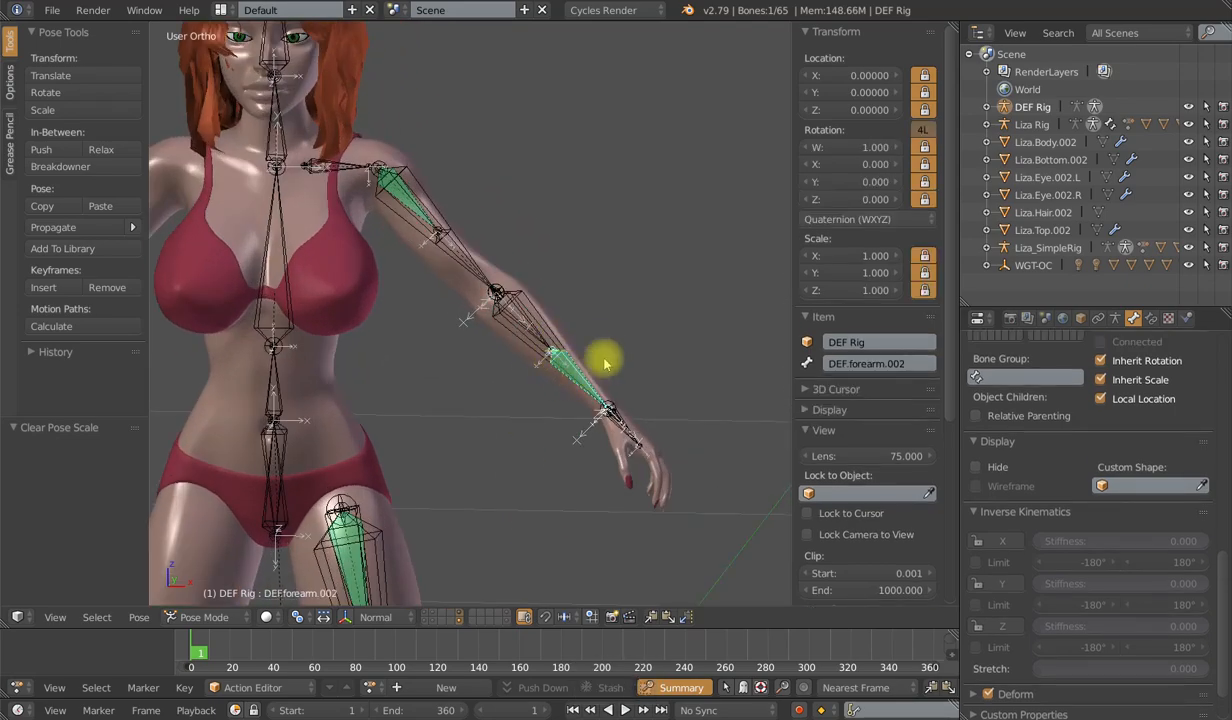
right_click(548, 354)
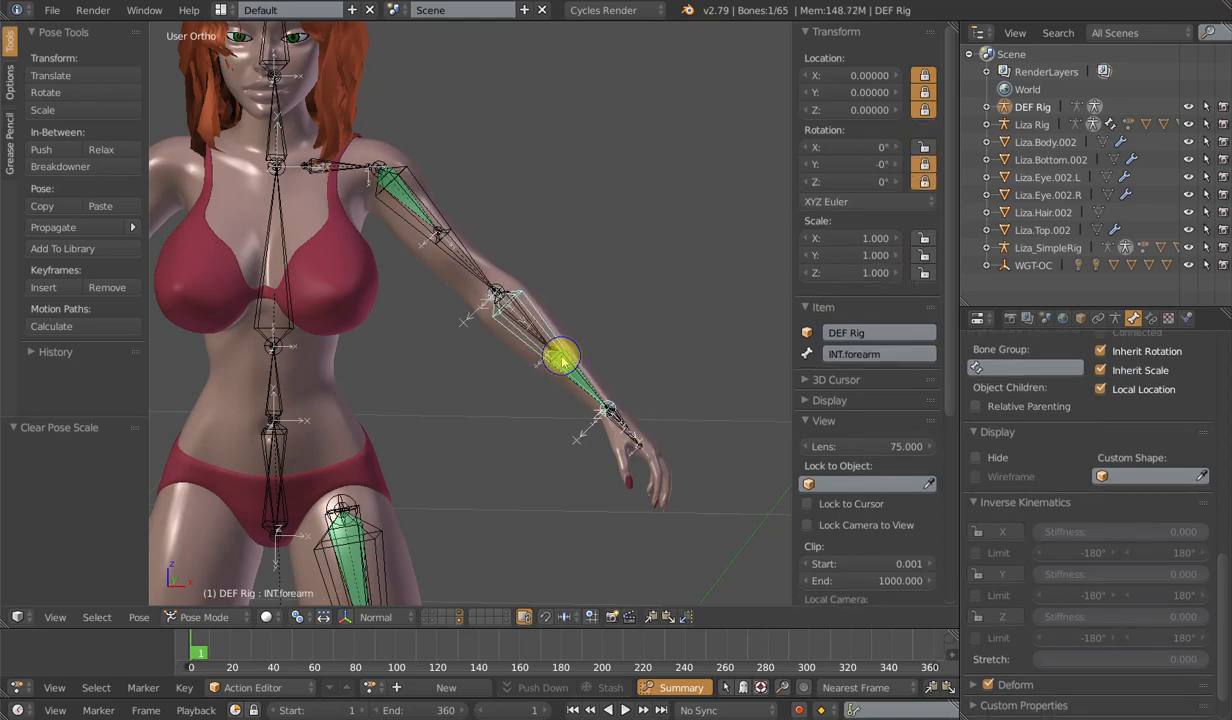
right_click(561, 357)
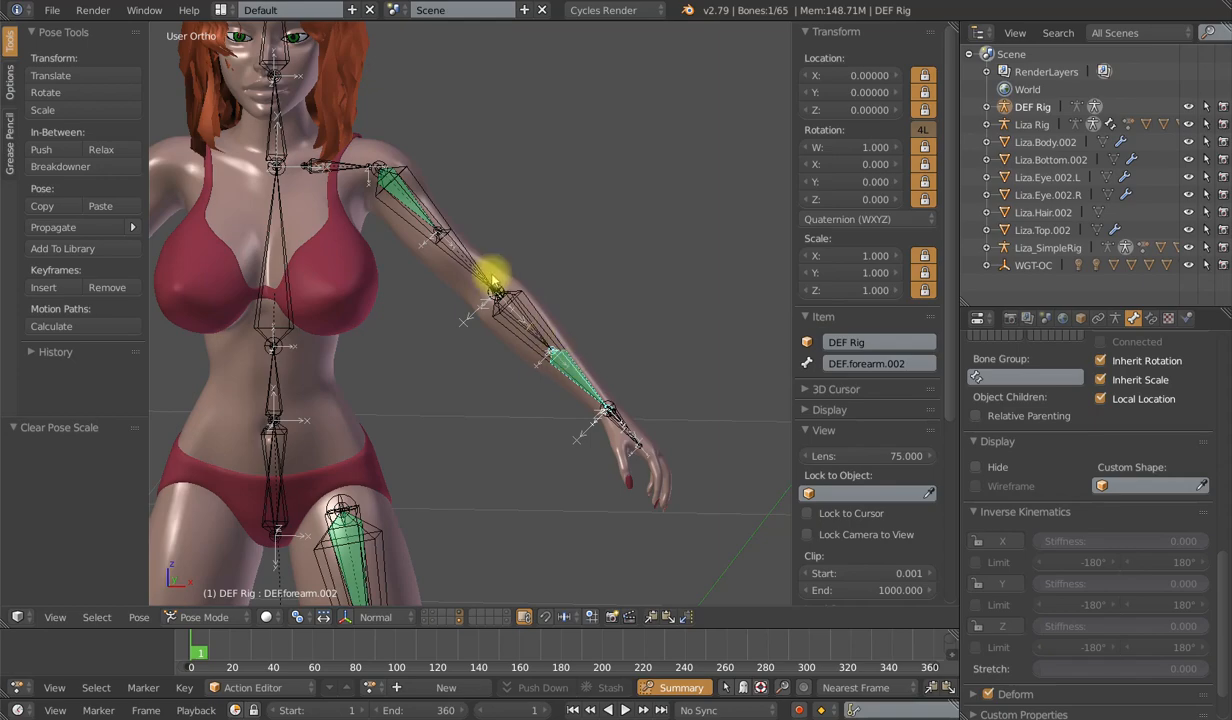
middle_click_drag(490, 275, 434, 270)
right_click(445, 237)
scroll(420, 420, "down", 3)
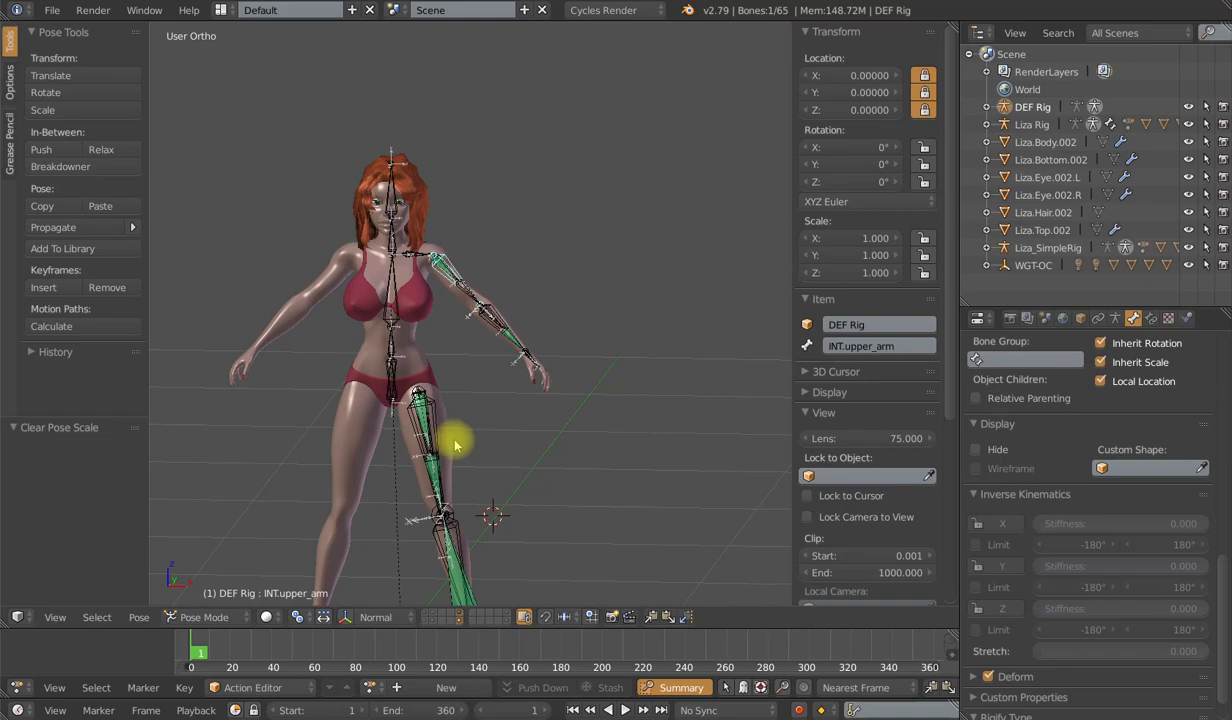
Test how the leg bones follow INT.thigh by trial-scaling, rotating and moving it.
right_click(467, 440)
scroll(467, 440, "down", 4)
key("s")
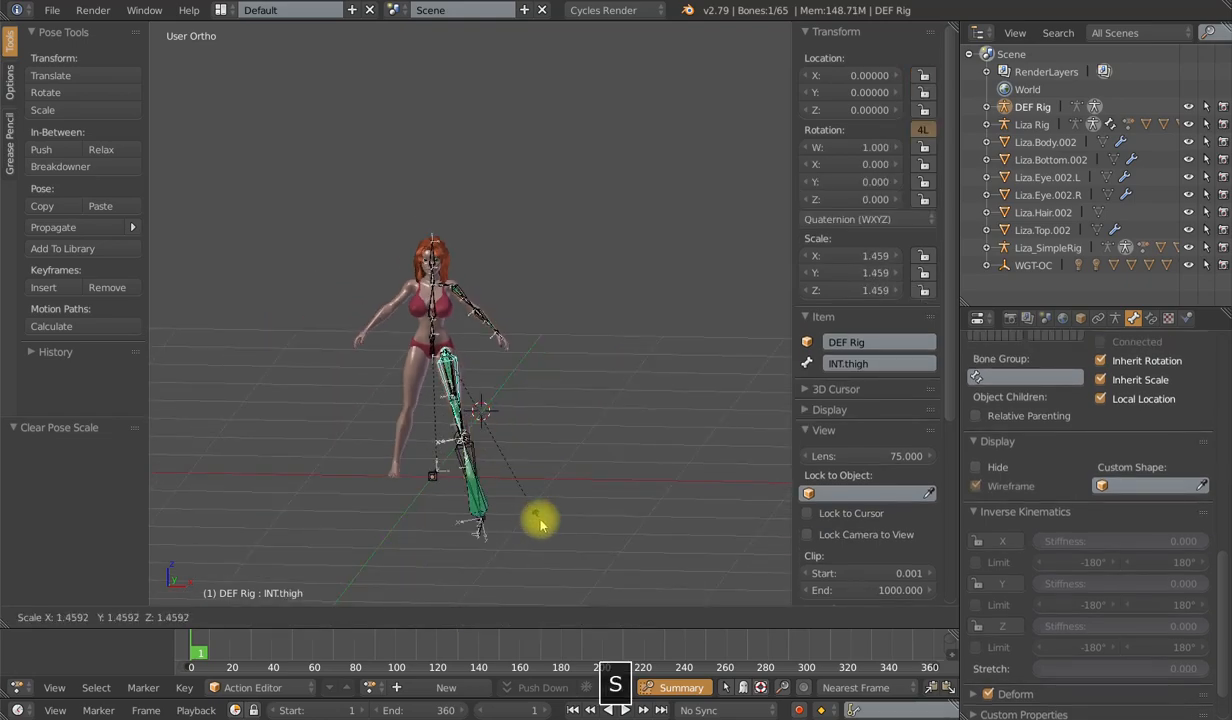
right_click(525, 474)
key("r")
right_click(531, 485)
key("g")
right_click(558, 480)
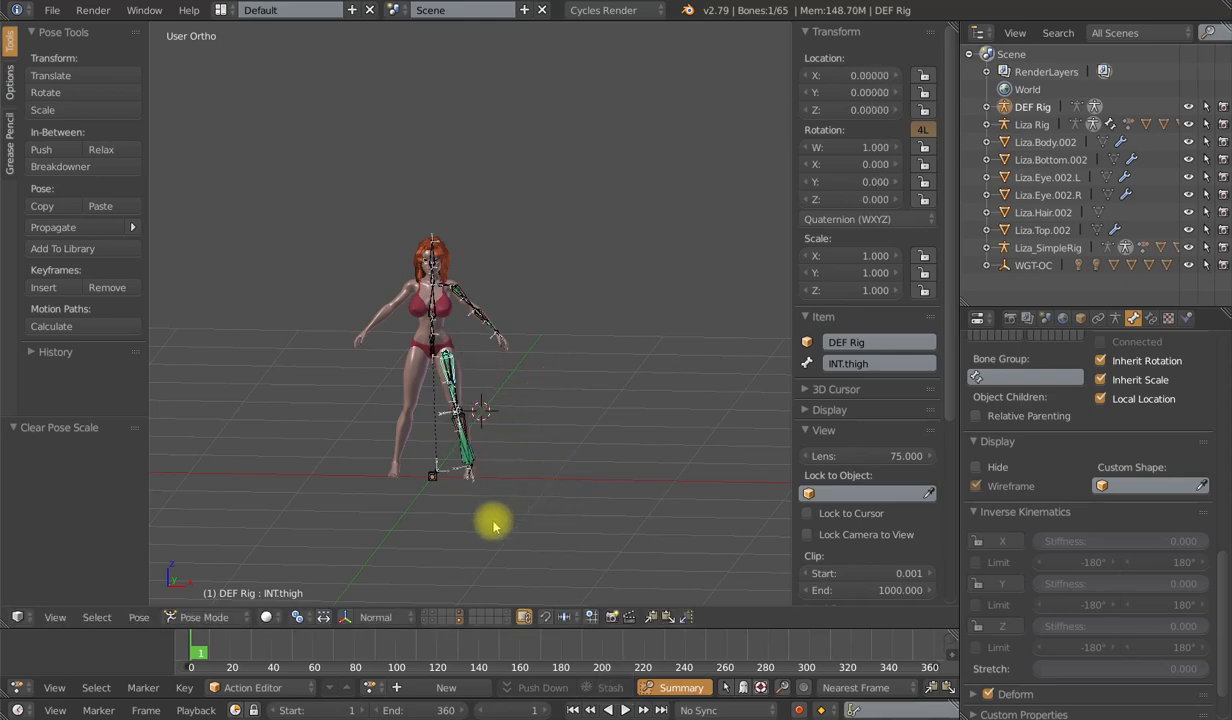
Test how the whole rig follows the root bone by trial-scaling, freely rotating and moving it.
right_click(434, 479)
key("s")
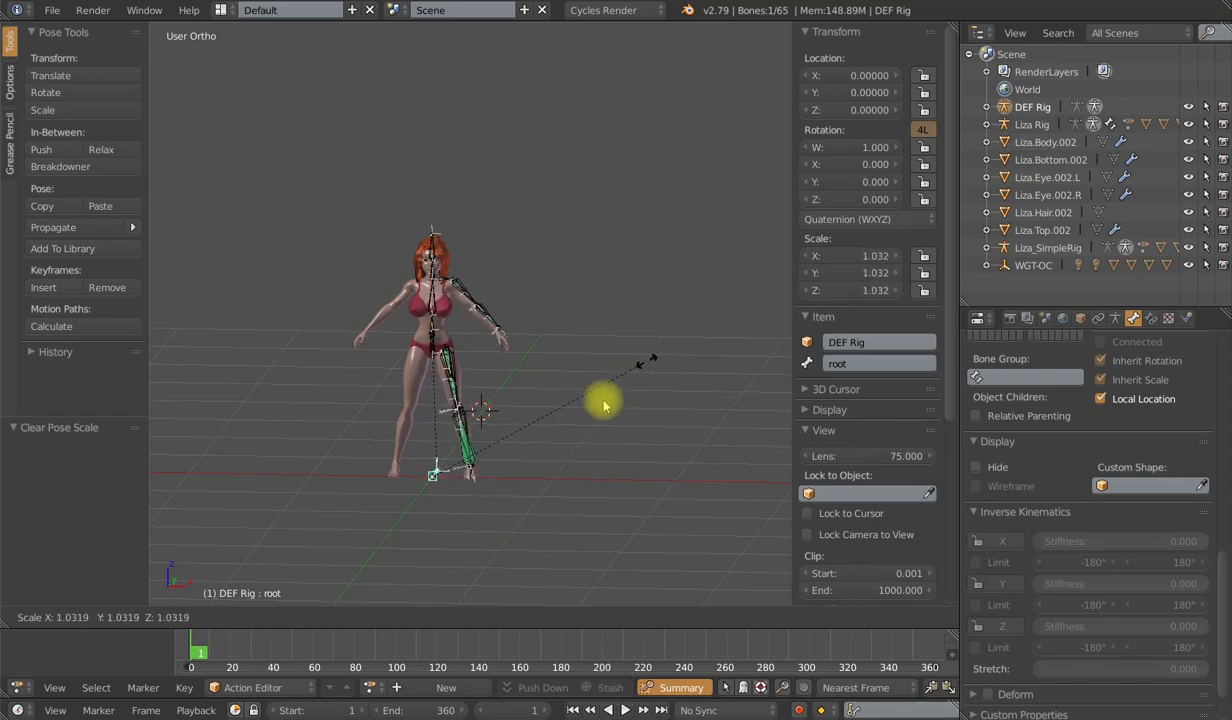
right_click(542, 462)
key("r")
key("r")
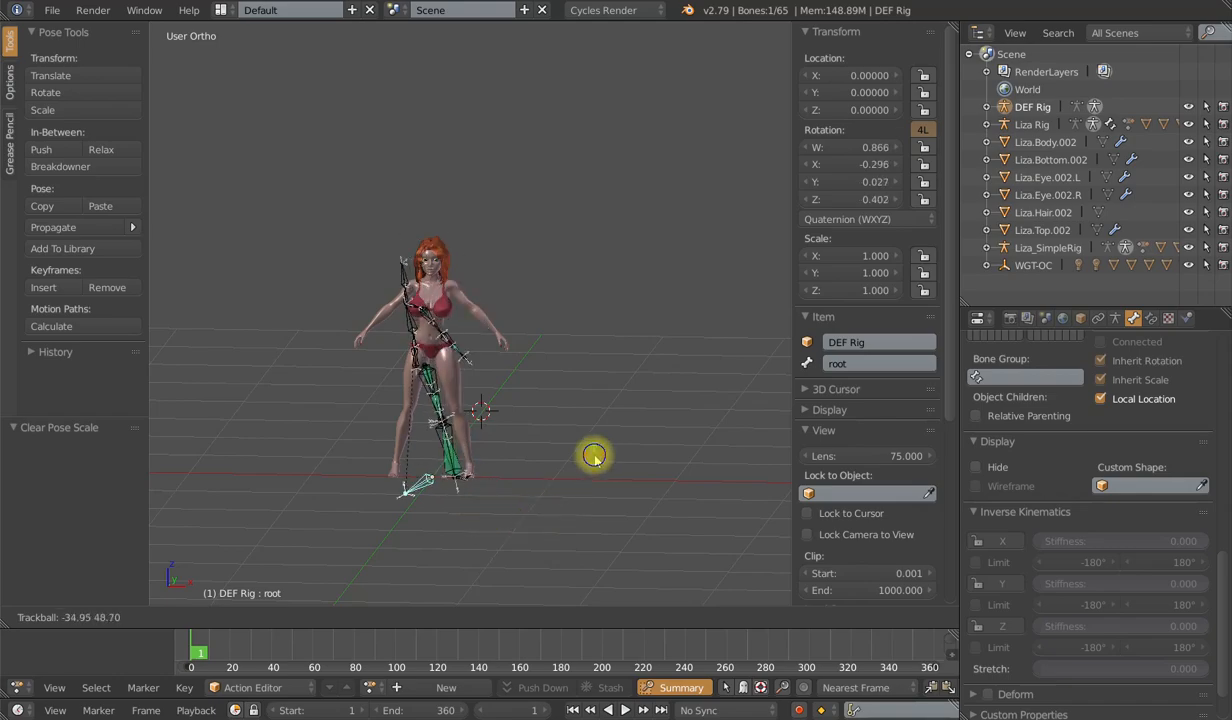
right_click(586, 454)
key("g")
right_click(527, 463)
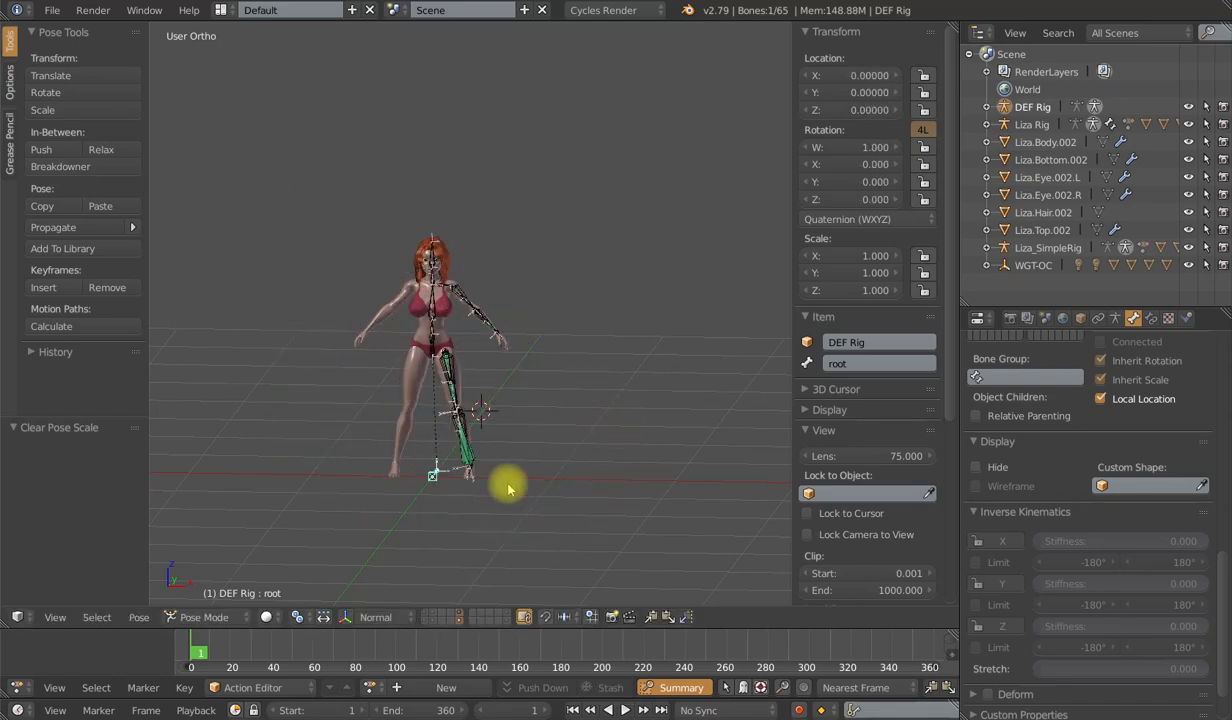
Return to the front view and frame the whole character.
key("KP_1")
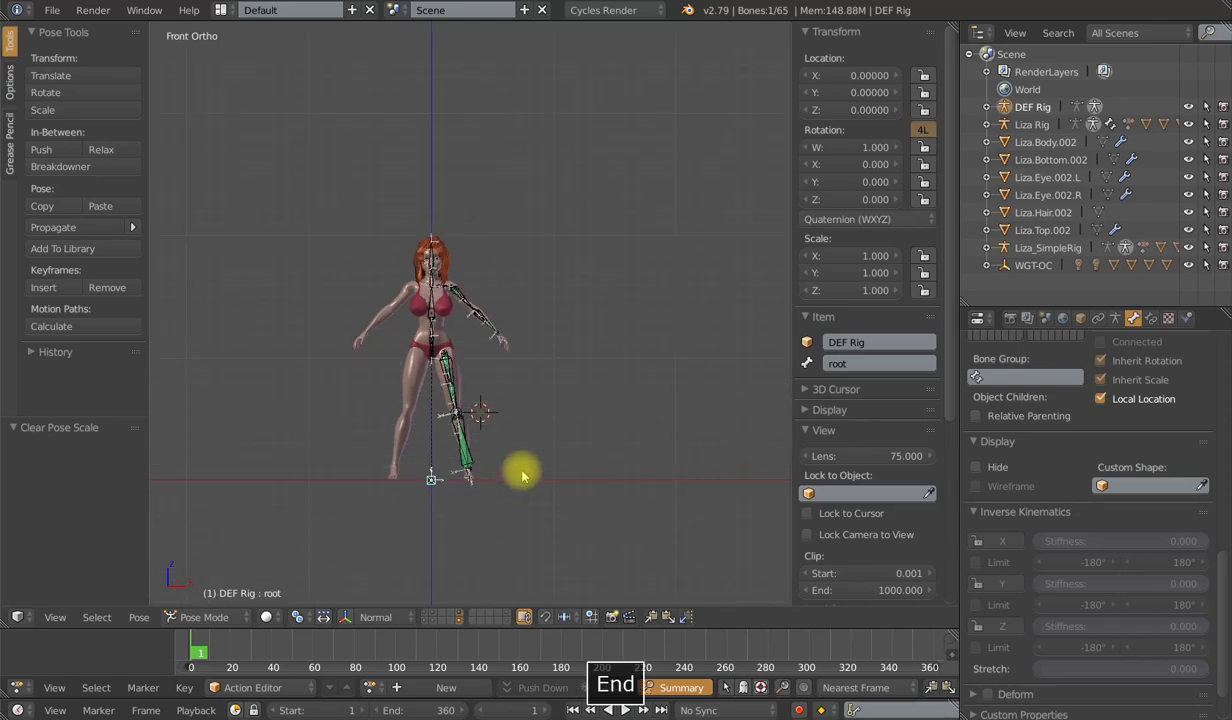
middle_click_drag(519, 474, 524, 403, "shift")
scroll(512, 380, "up", 2)
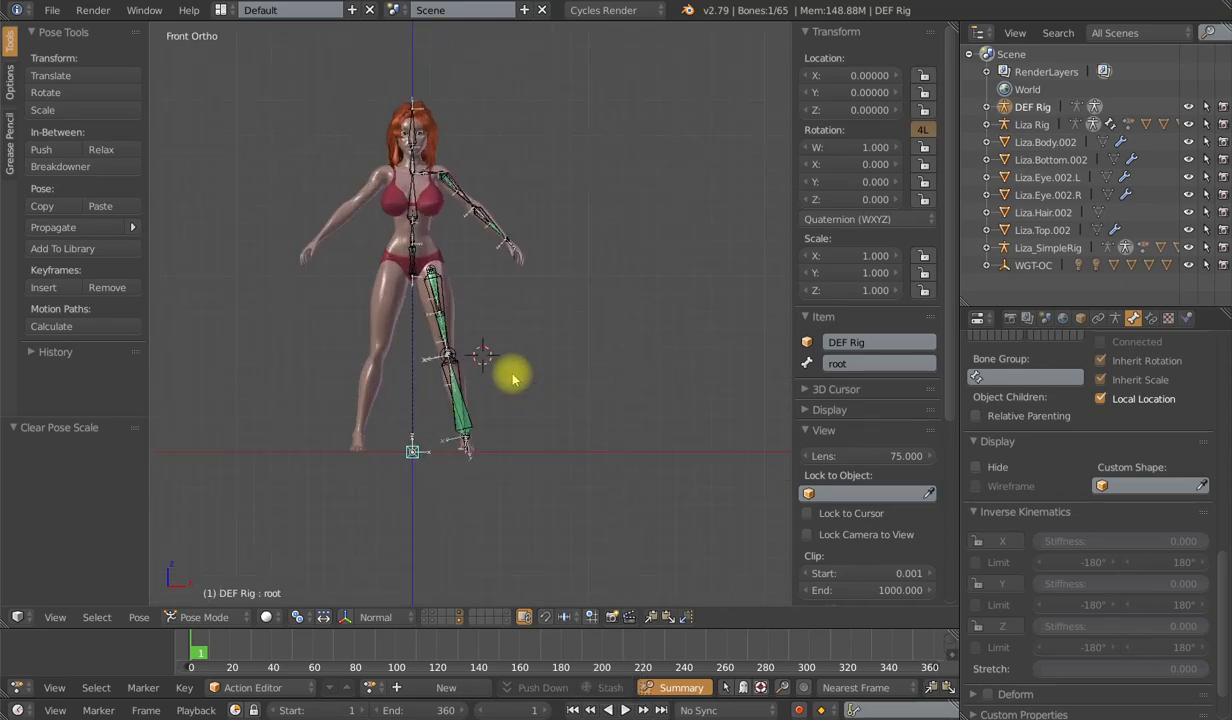